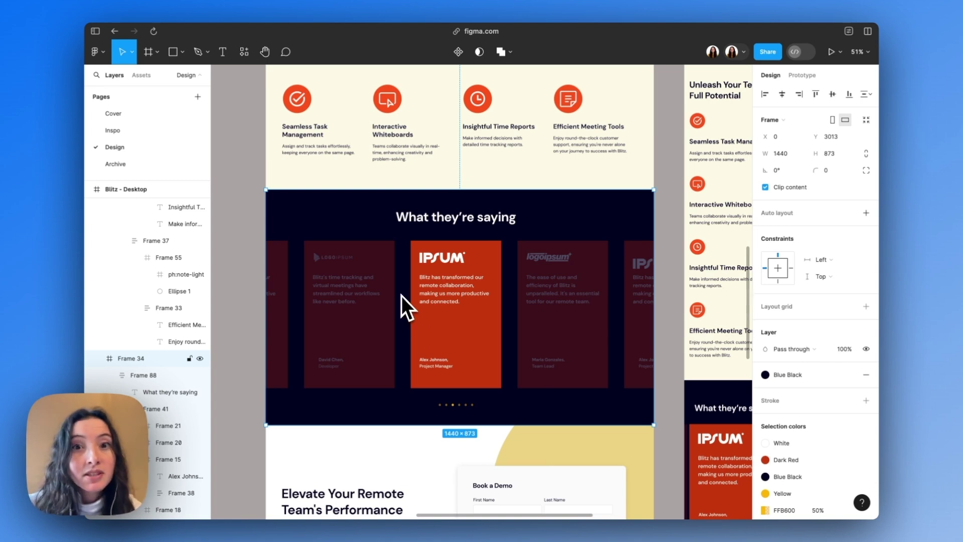
- Switch to the Webflow Cool Landing Page project and inspect the dark section and the "Trusted by teams at" heading with its wrapper
{"action": "mouse_move", "coordinate": [88, 300]}
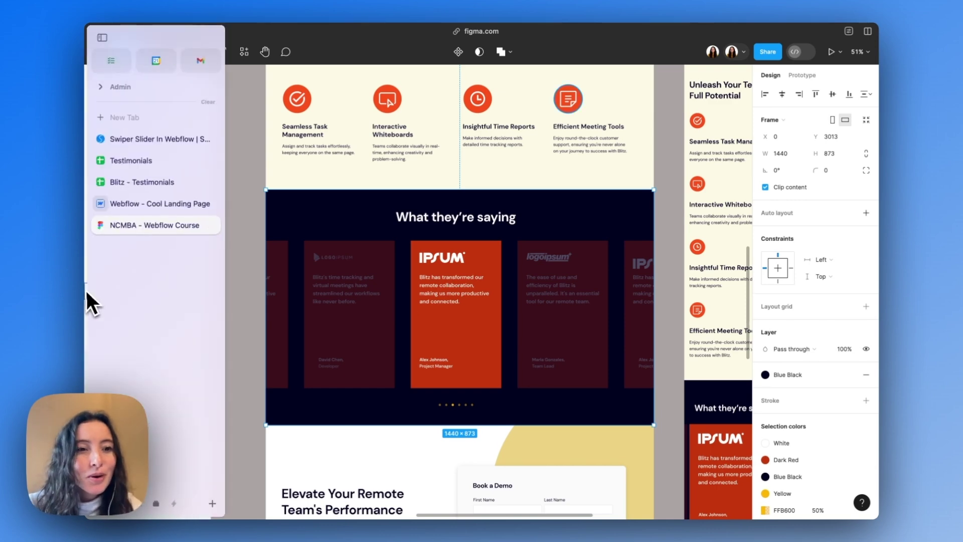
{"action": "left_click", "coordinate": [167, 203]}
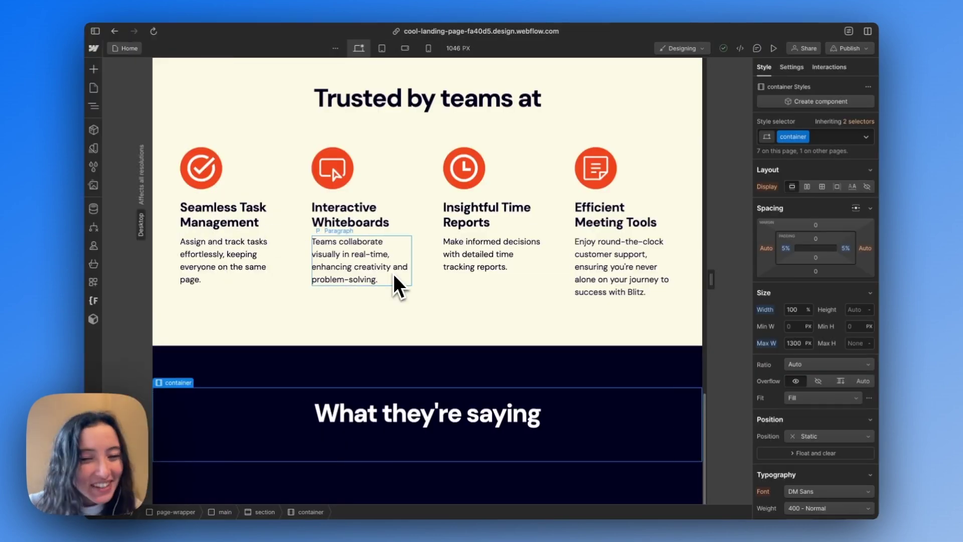
{"action": "left_click", "coordinate": [393, 359]}
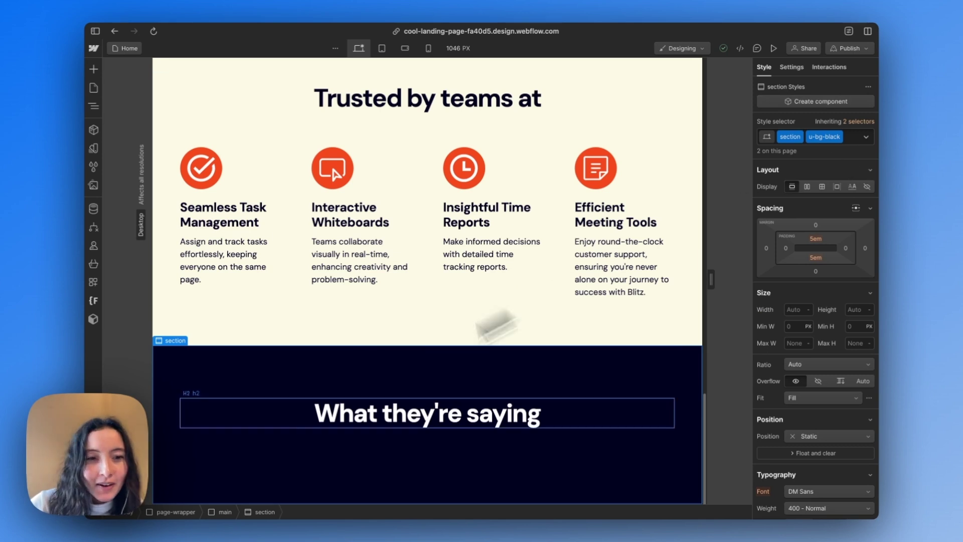
{"action": "left_click", "coordinate": [290, 101]}
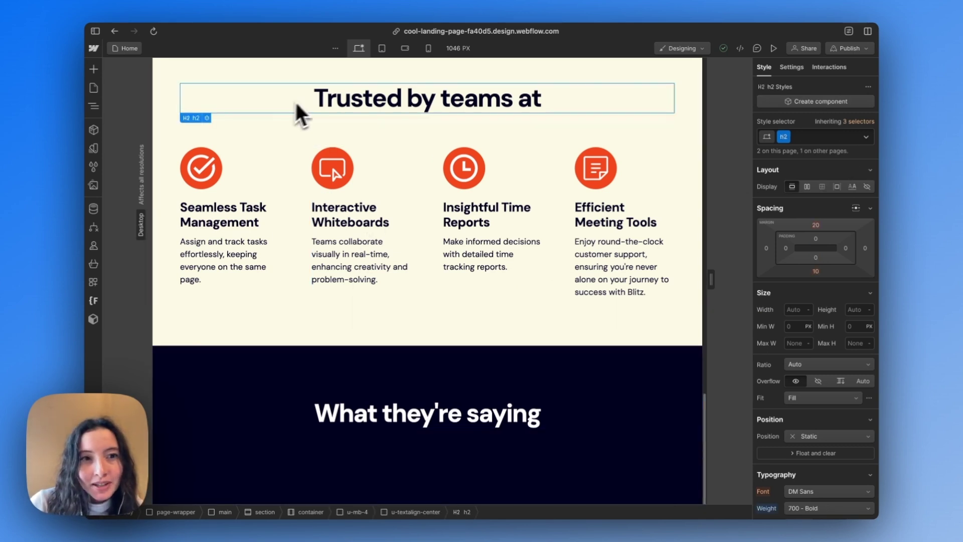
{"action": "left_click", "coordinate": [301, 104]}
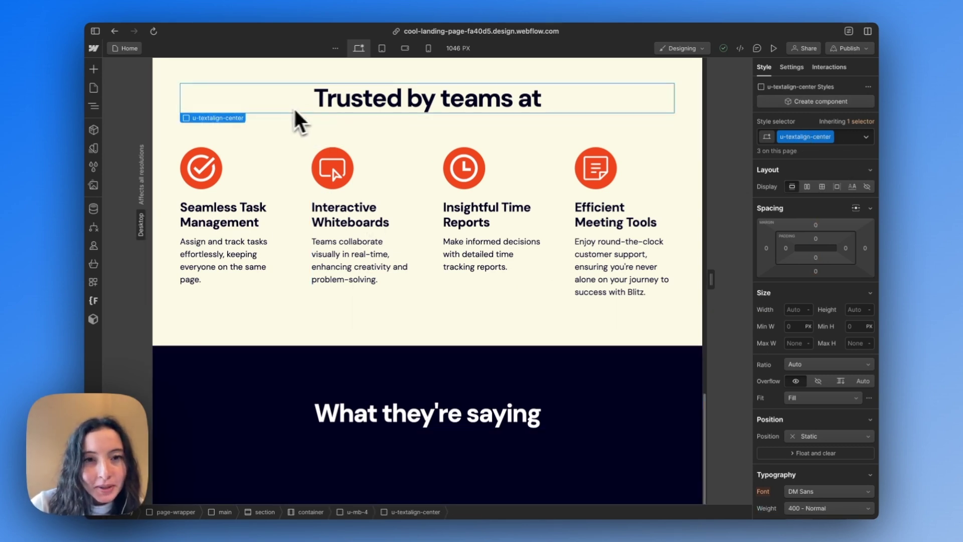
- Insert a Slider element into the container that holds the "What they're saying" heading
{"action": "left_click", "coordinate": [268, 449]}
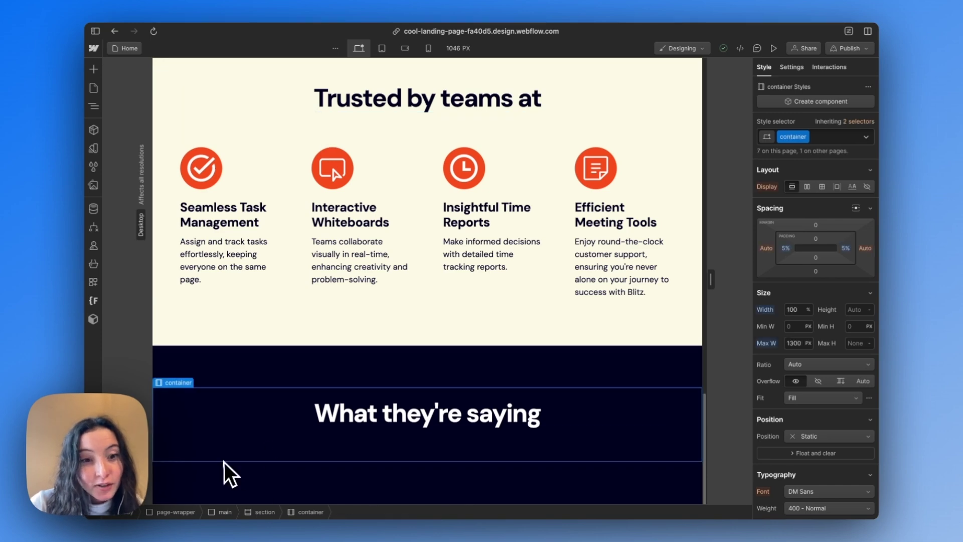
{"action": "key", "text": "super+e"}
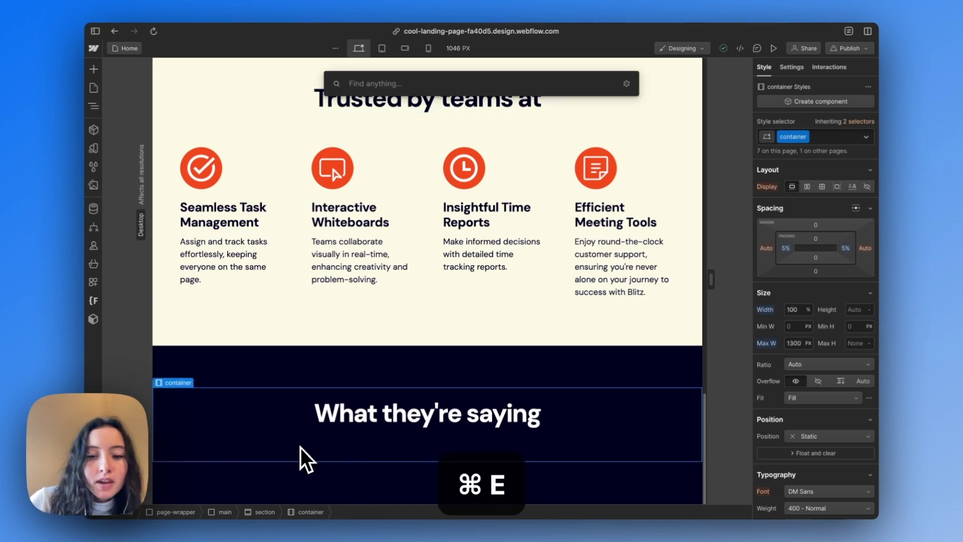
{"action": "type", "text": "slider"}
{"action": "key", "text": "Return"}
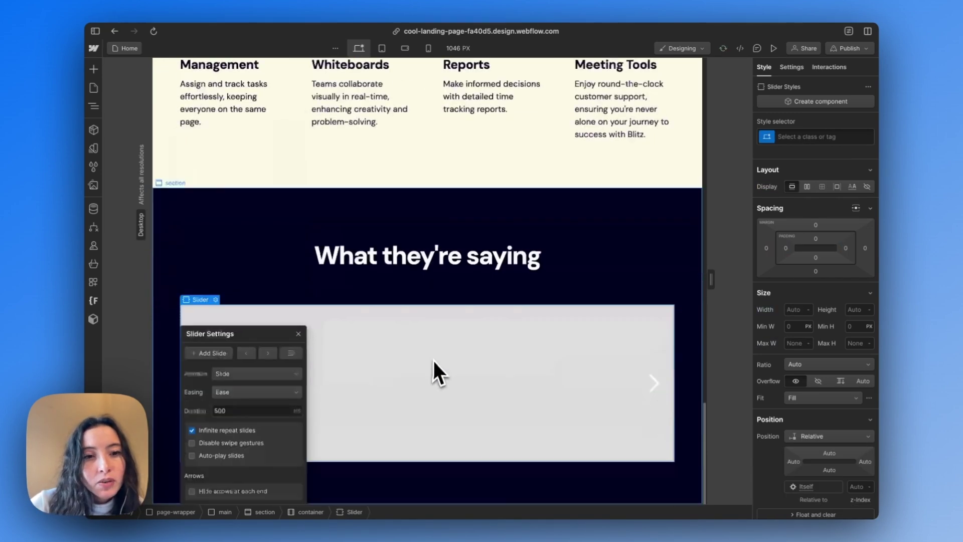
- Examine the slider's structure, including its slides, left and right arrows and slide nav
{"action": "left_click", "coordinate": [344, 341]}
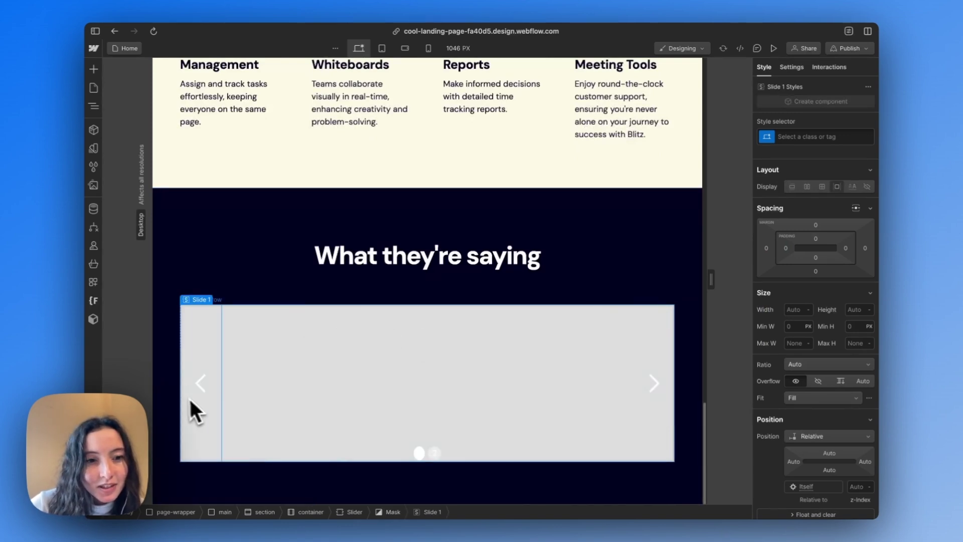
{"action": "left_click", "coordinate": [207, 396]}
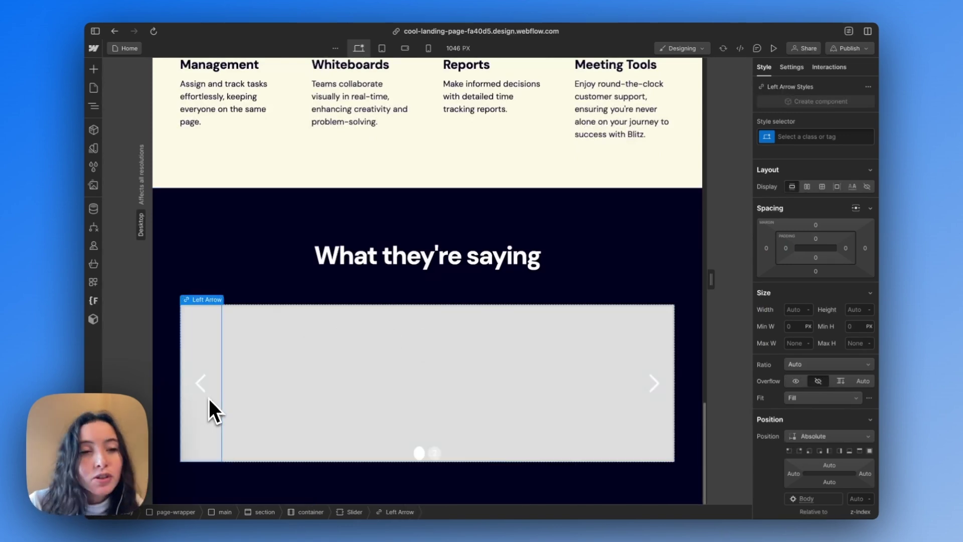
{"action": "left_click", "coordinate": [95, 107]}
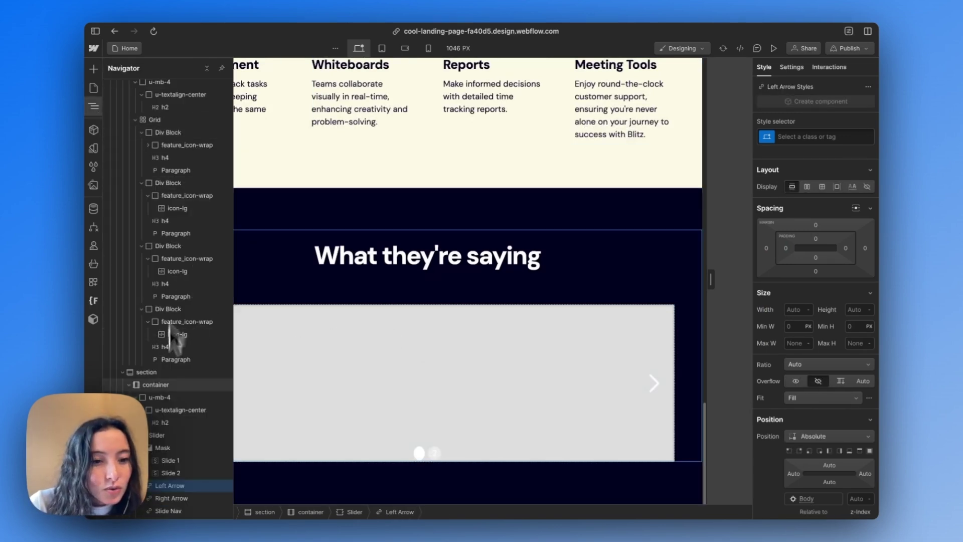
{"action": "left_click", "coordinate": [172, 460]}
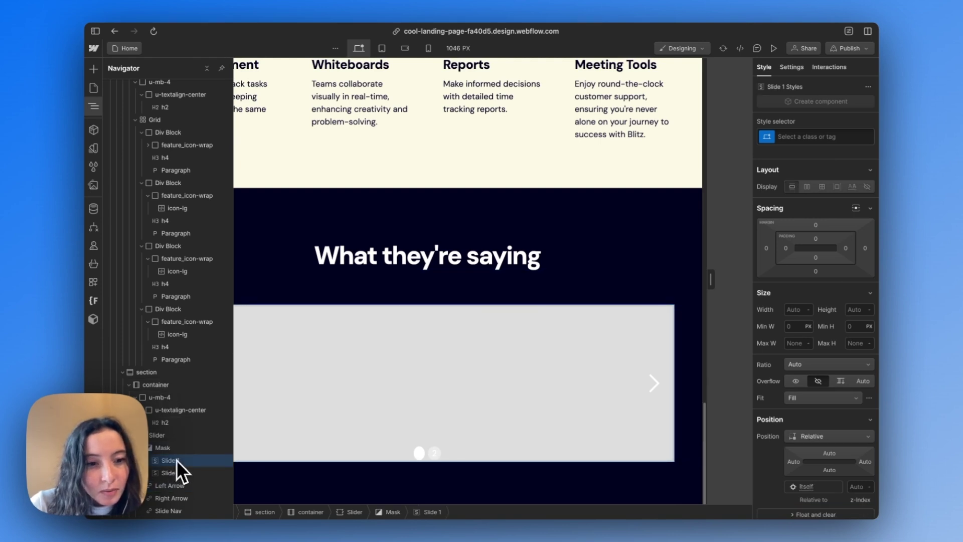
{"action": "left_click", "coordinate": [173, 498]}
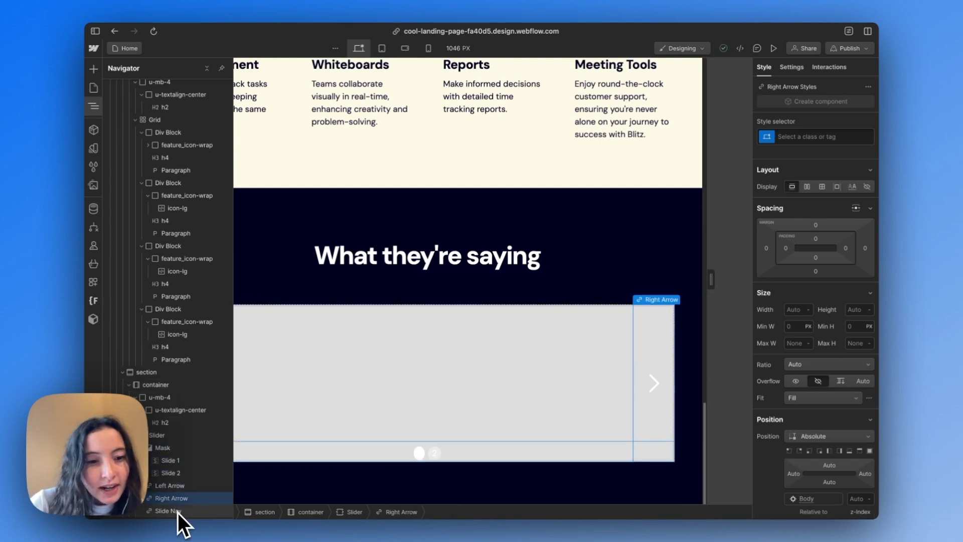
{"action": "left_click", "coordinate": [176, 510]}
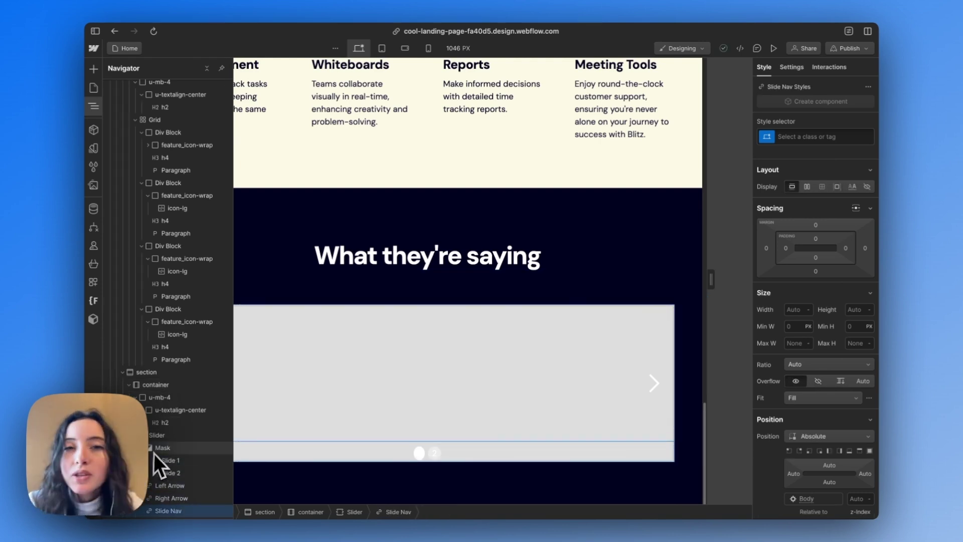
{"action": "left_click", "coordinate": [248, 401]}
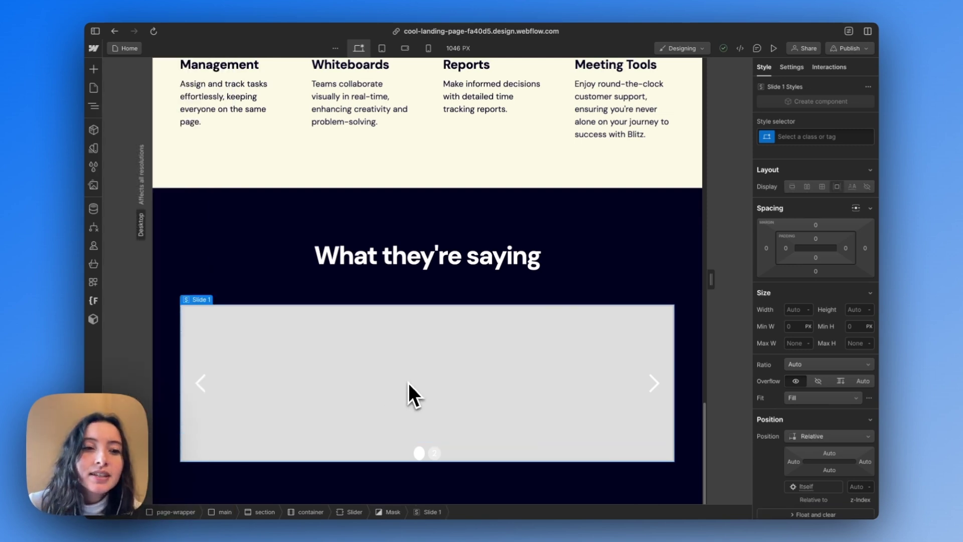
- Delete the whole slider, including its mask and slides, from the "What they're saying" section
{"action": "key", "text": "super+Up"}
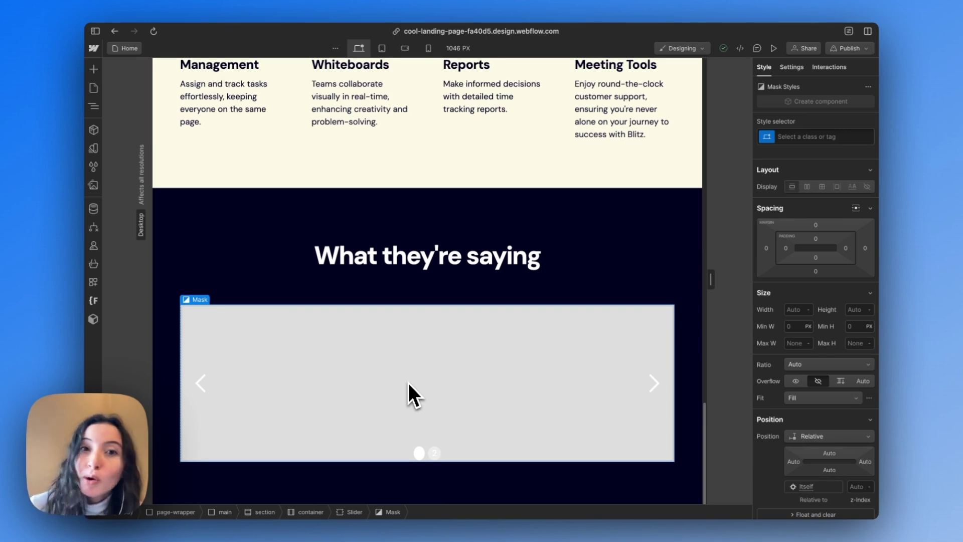
{"action": "left_click", "coordinate": [342, 515]}
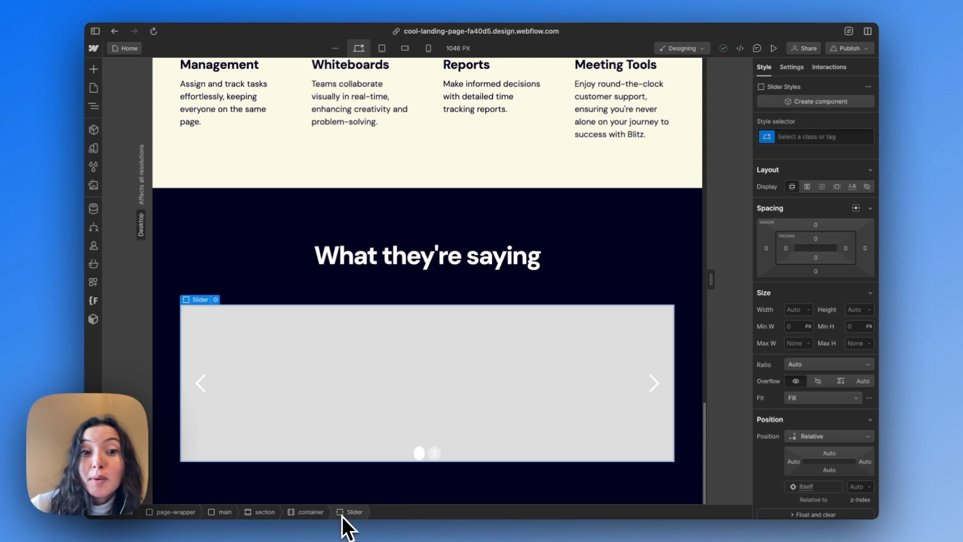
{"action": "key", "text": "Delete"}
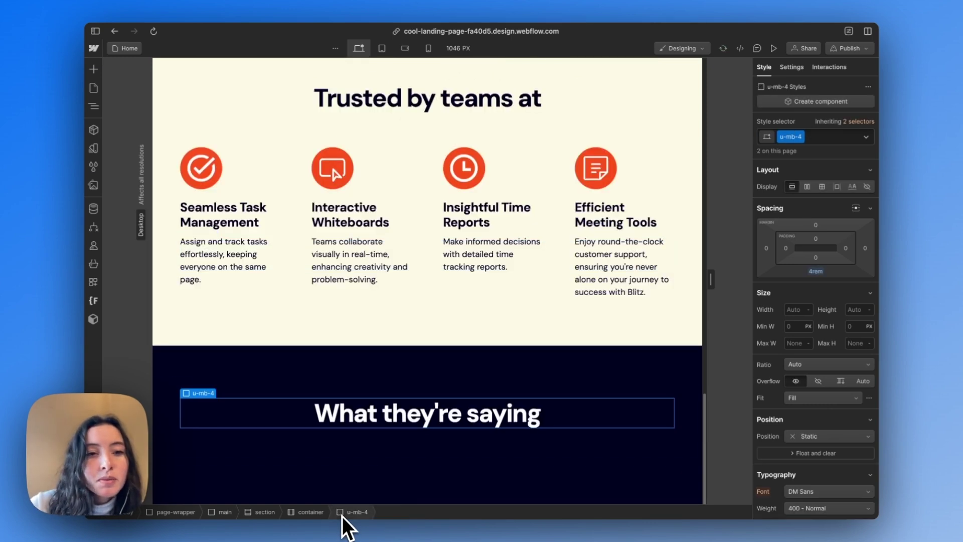
- Start a new CMS collection and name it Testimonials
{"action": "left_click", "coordinate": [99, 208]}
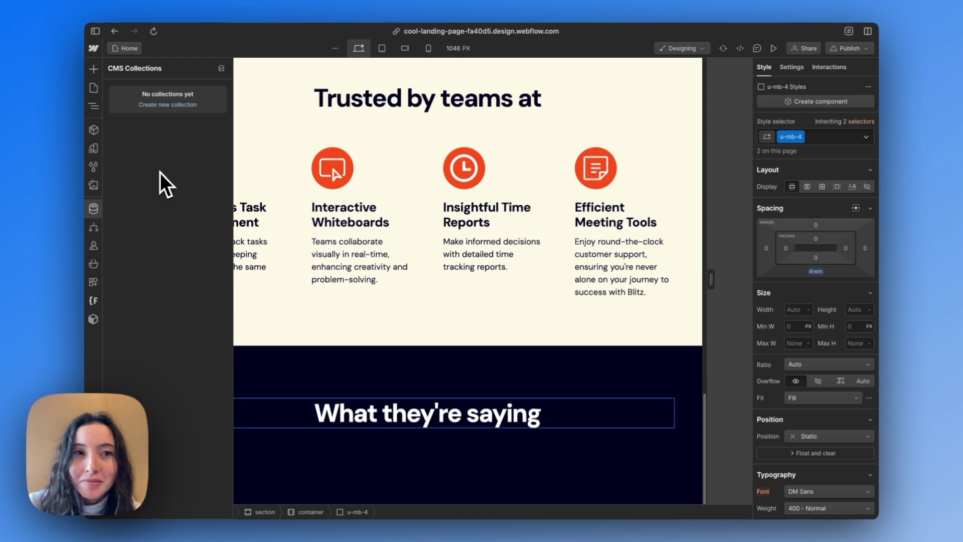
{"action": "left_click", "coordinate": [173, 107]}
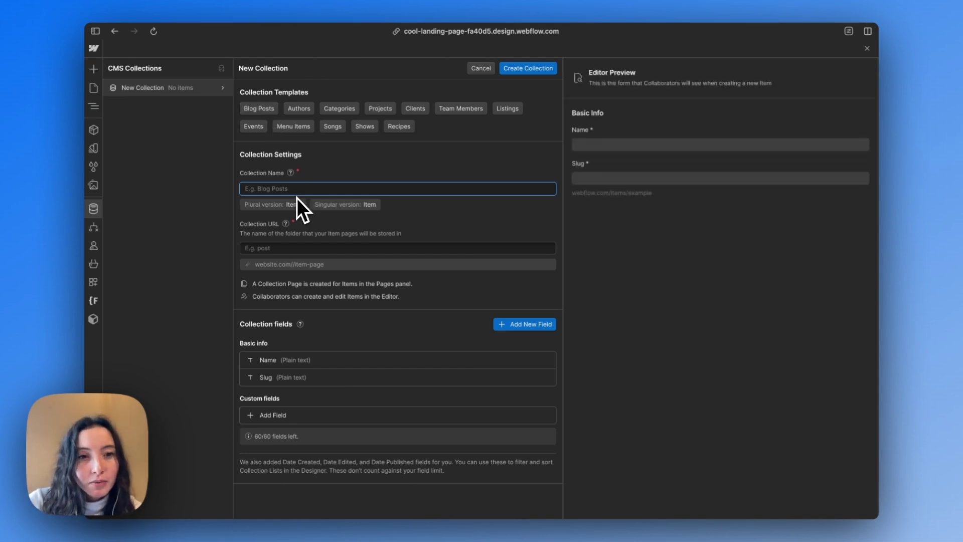
{"action": "type", "text": "Testimonials"}
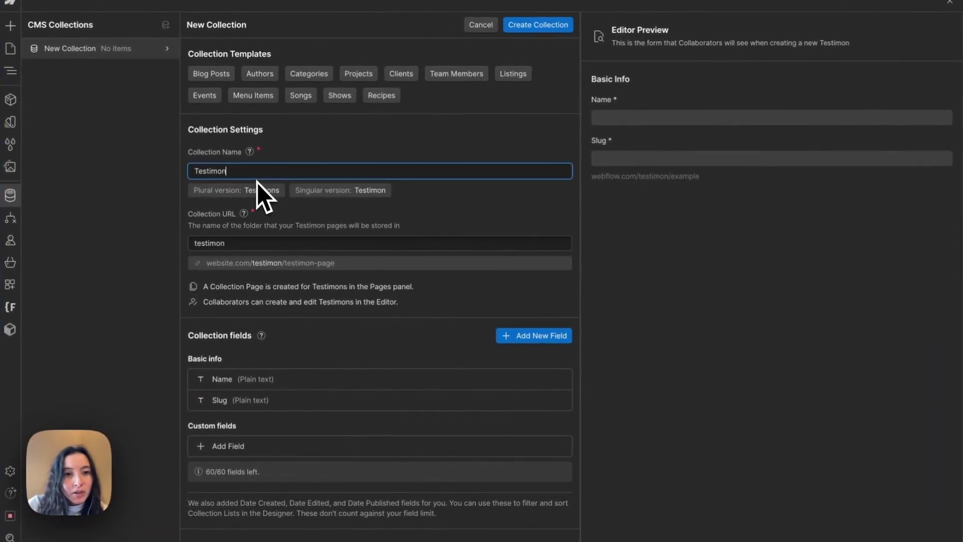
{"action": "left_click", "coordinate": [346, 341]}
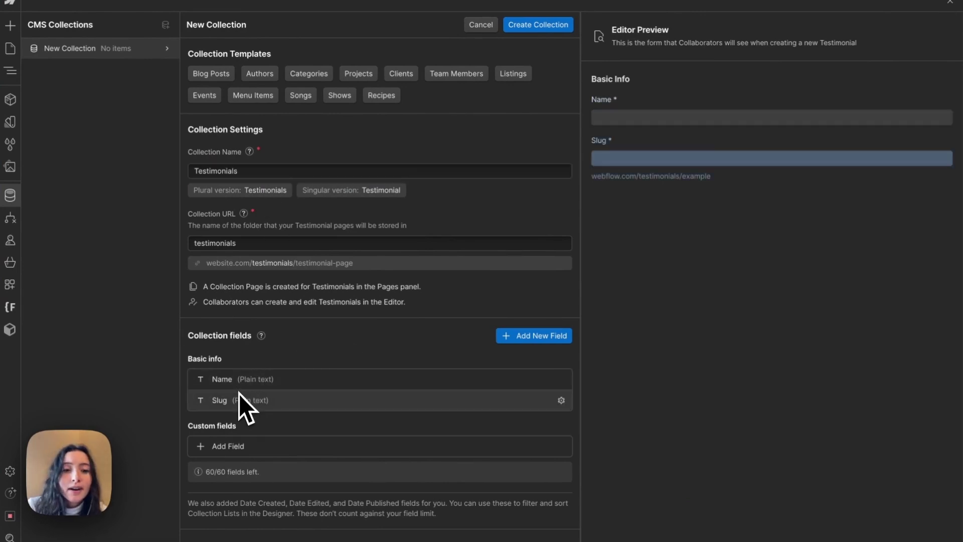
- Add a single-line plain text custom field labelled Title to the Testimonials collection and save the field
{"action": "left_click", "coordinate": [234, 447]}
{"action": "scroll", "coordinate": [272, 451], "scroll_direction": "down", "scroll_amount": 5}
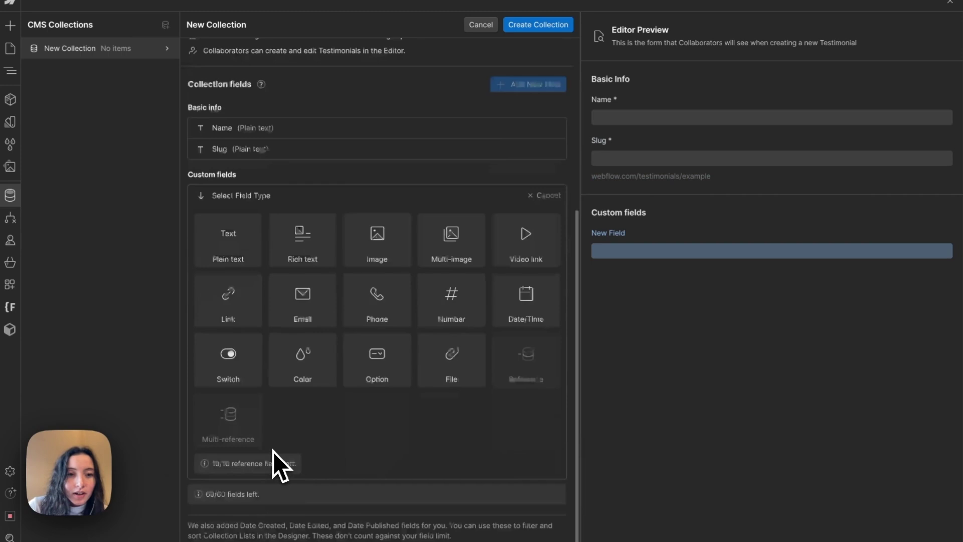
{"action": "left_click", "coordinate": [232, 246]}
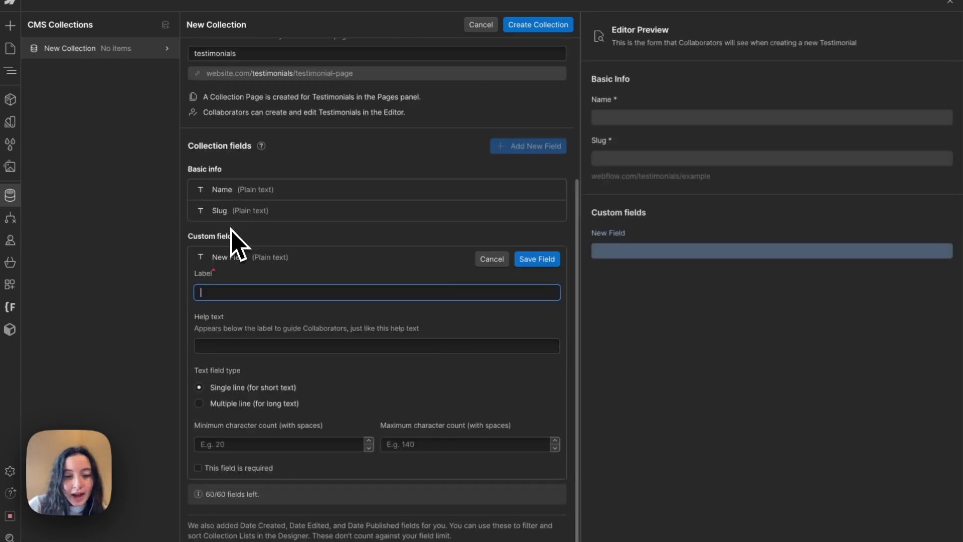
{"action": "type", "text": "Title"}
{"action": "left_click", "coordinate": [535, 258]}
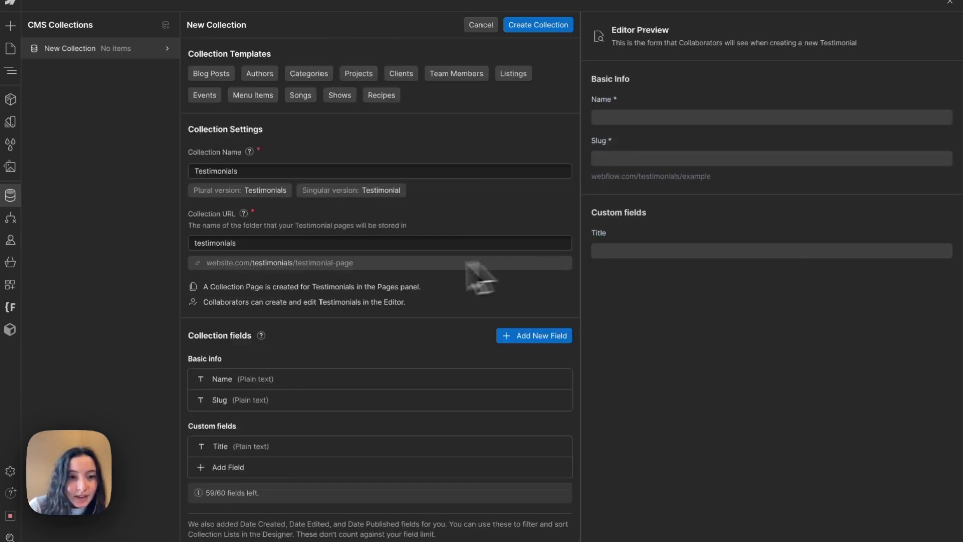
- Add a plain text custom field labelled Quote, set it to multiple lines for long text, and save it
{"action": "left_click", "coordinate": [253, 465]}
{"action": "scroll", "coordinate": [245, 471], "scroll_direction": "down", "scroll_amount": 5}
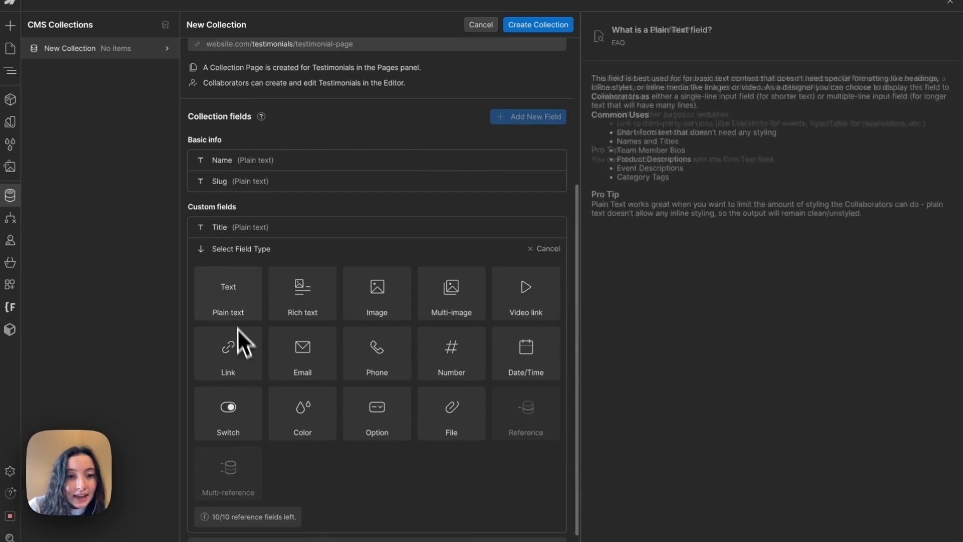
{"action": "left_click", "coordinate": [237, 311]}
{"action": "left_click", "coordinate": [239, 401]}
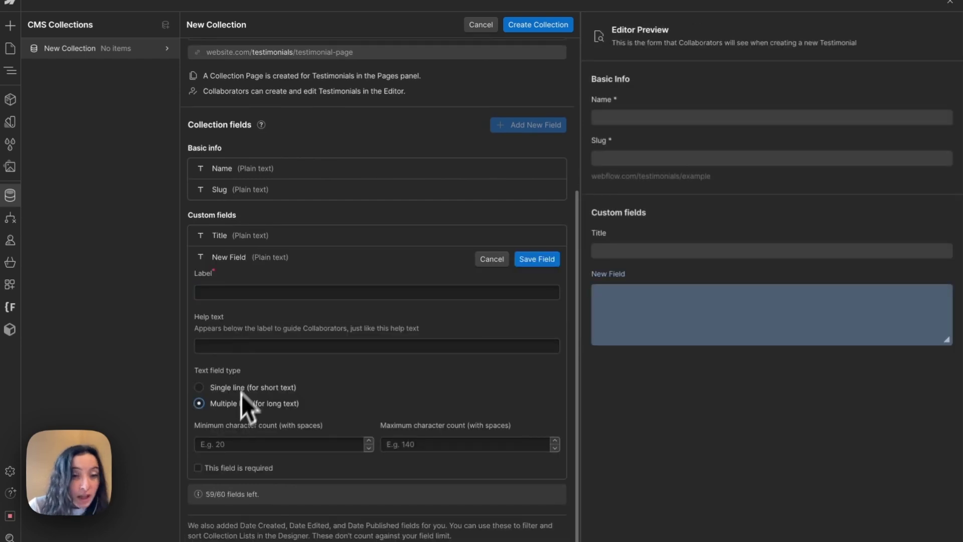
{"action": "left_click", "coordinate": [260, 293]}
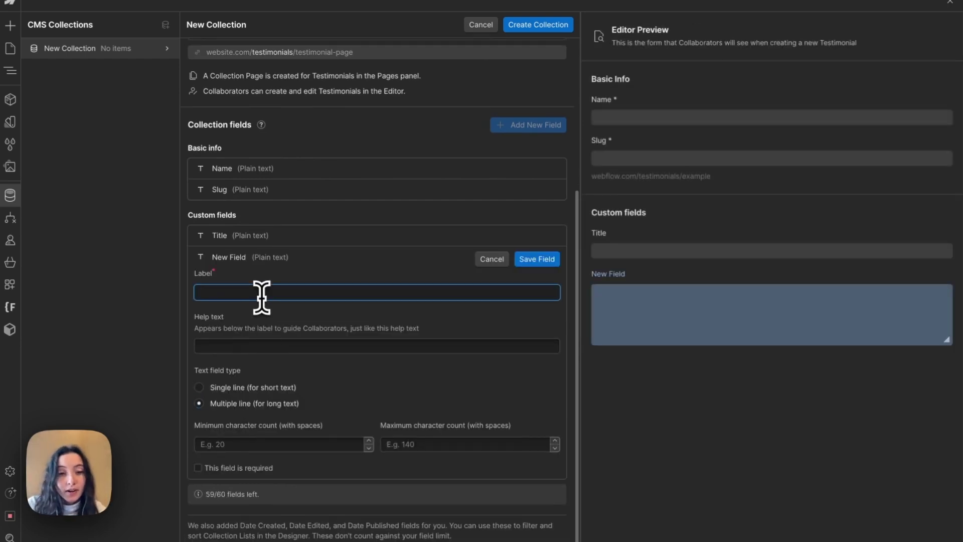
{"action": "type", "text": "Quote"}
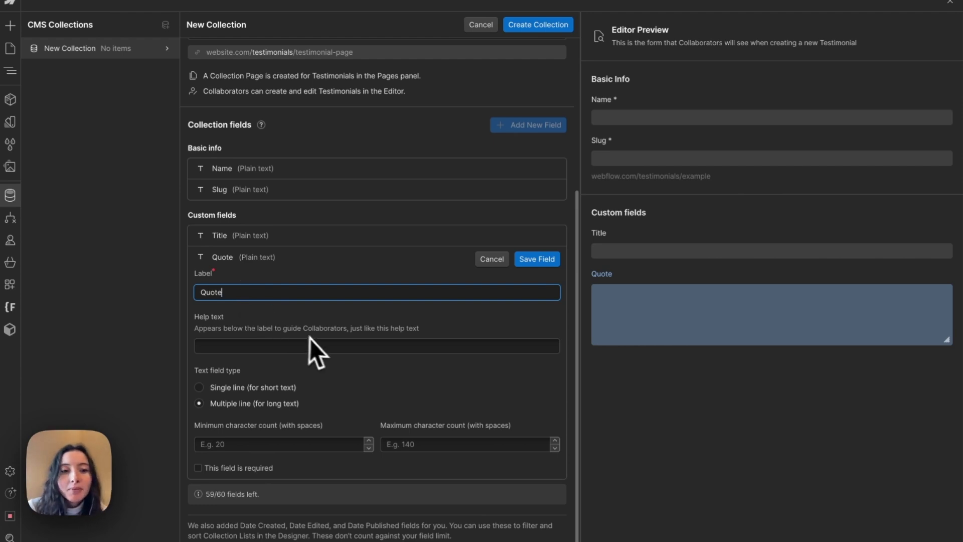
{"action": "left_click", "coordinate": [533, 257]}
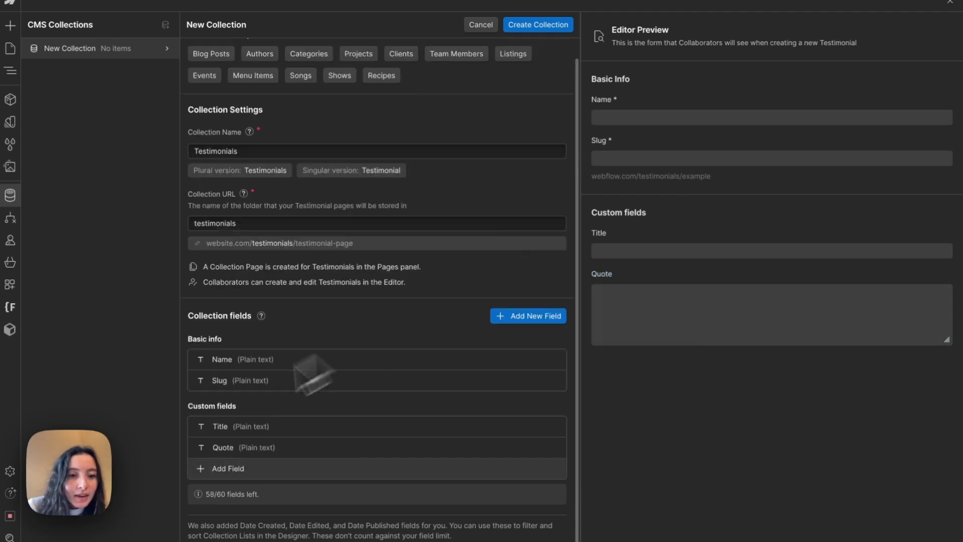
- Add an image custom field labelled Logo to the Testimonials collection and save the field
{"action": "left_click", "coordinate": [228, 466]}
{"action": "scroll", "coordinate": [227, 468], "scroll_direction": "down", "scroll_amount": 4}
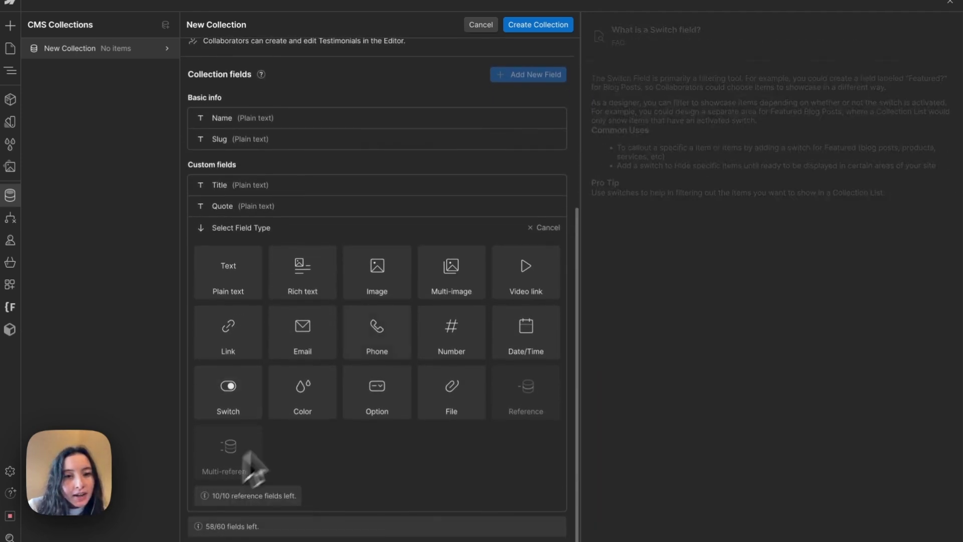
{"action": "left_click", "coordinate": [407, 271]}
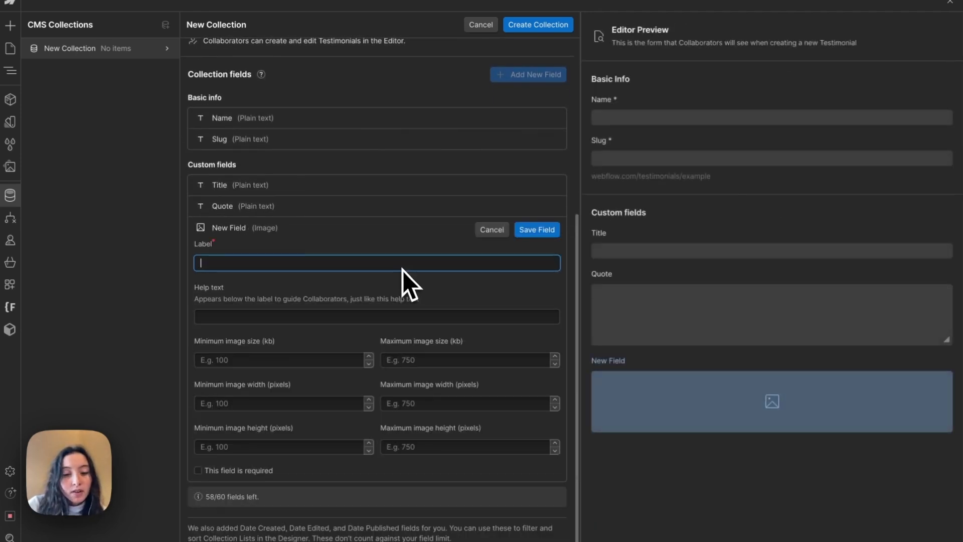
{"action": "type", "text": "Logo"}
{"action": "left_click", "coordinate": [531, 229]}
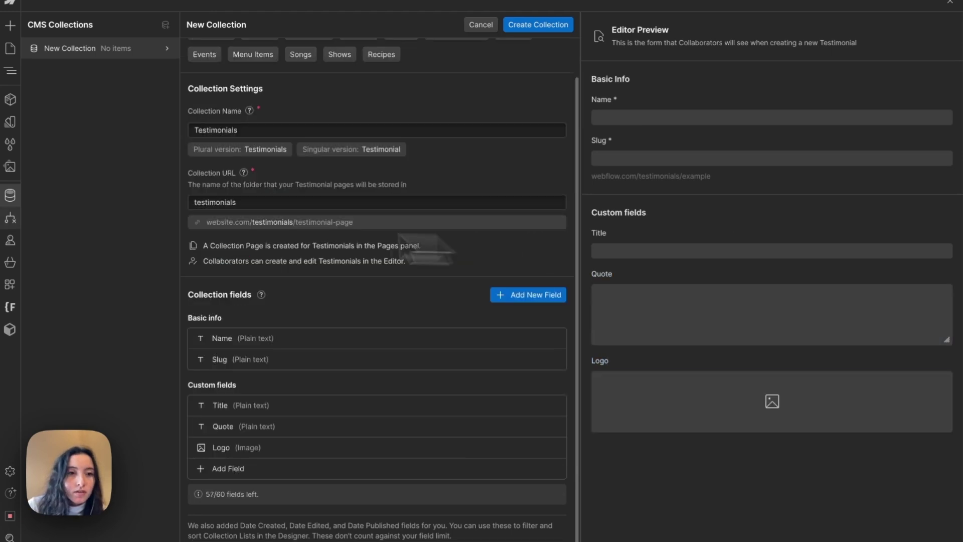
- Switch to the NCMBA - Webflow Course design in Figma and check which content the testimonial card needs
{"action": "mouse_move", "coordinate": [5, 216]}
{"action": "left_click", "coordinate": [50, 215]}
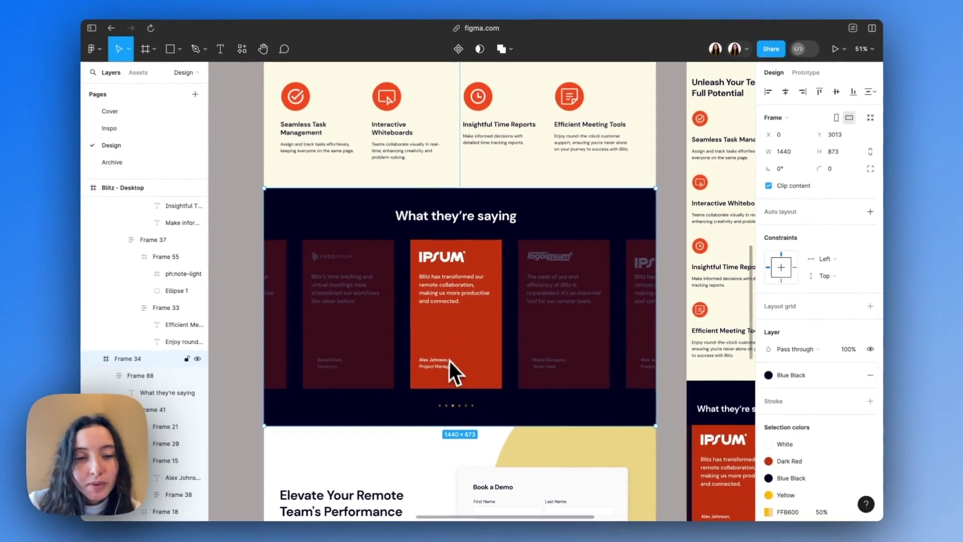
{"action": "mouse_move", "coordinate": [133, 333]}
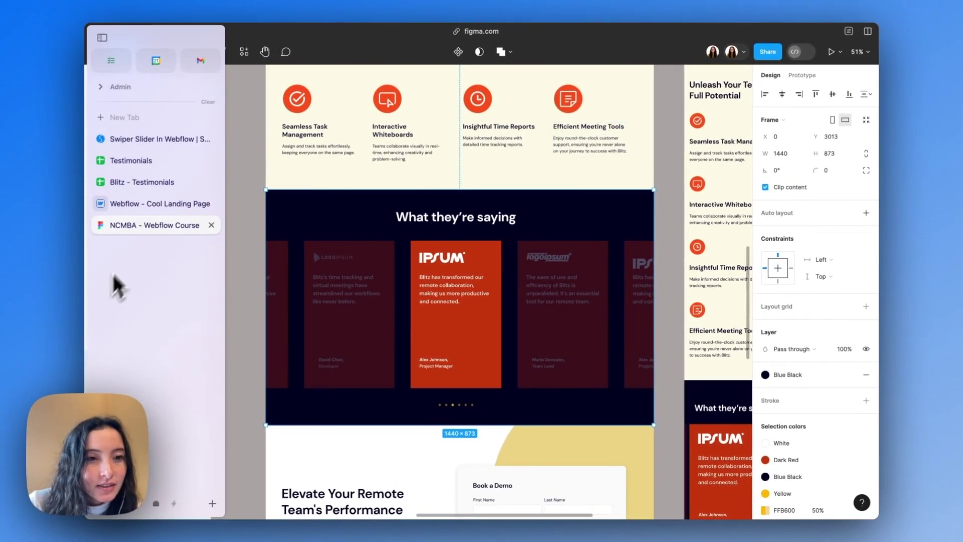
- Switch to the Blitz - Testimonials spreadsheet in Google Sheets and look over its testimonial columns
{"action": "left_click", "coordinate": [135, 205]}
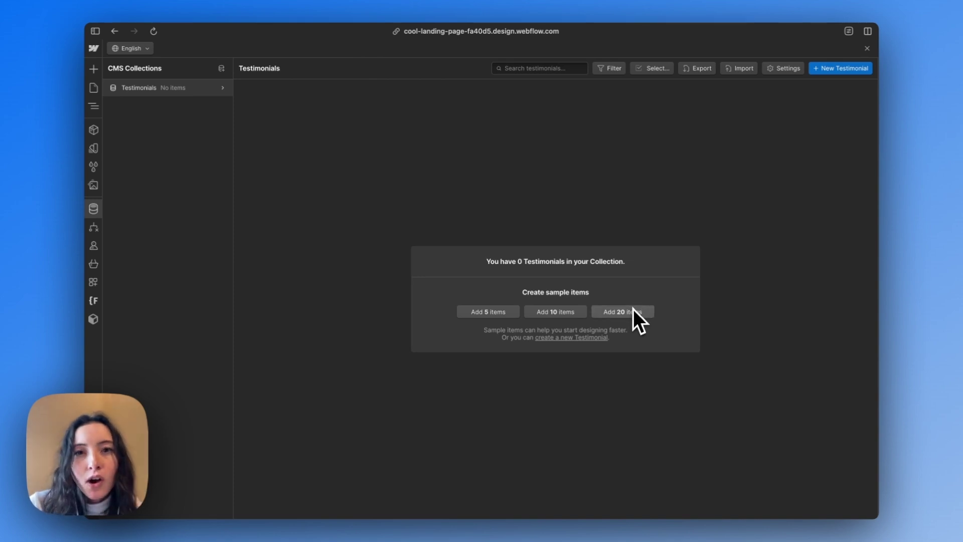
{"action": "mouse_move", "coordinate": [87, 279]}
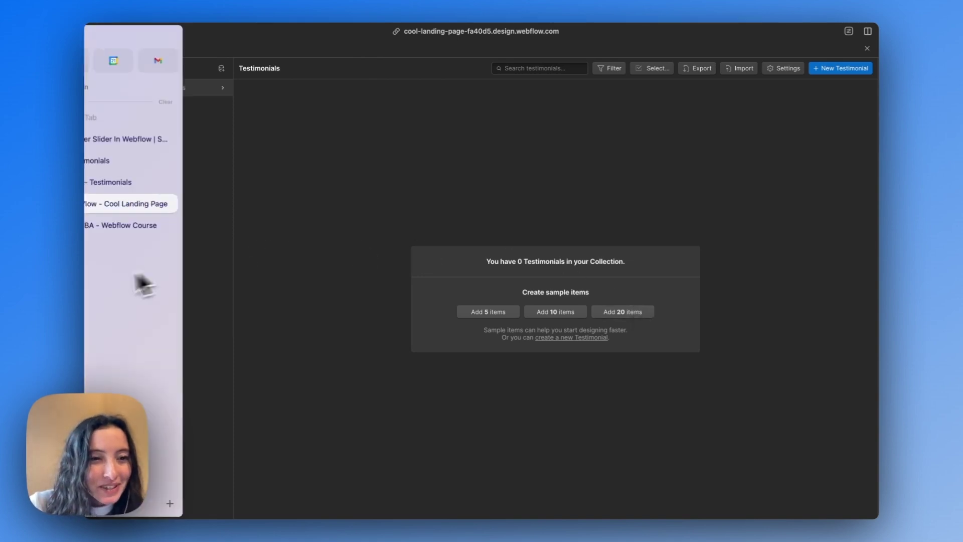
{"action": "left_click", "coordinate": [134, 178]}
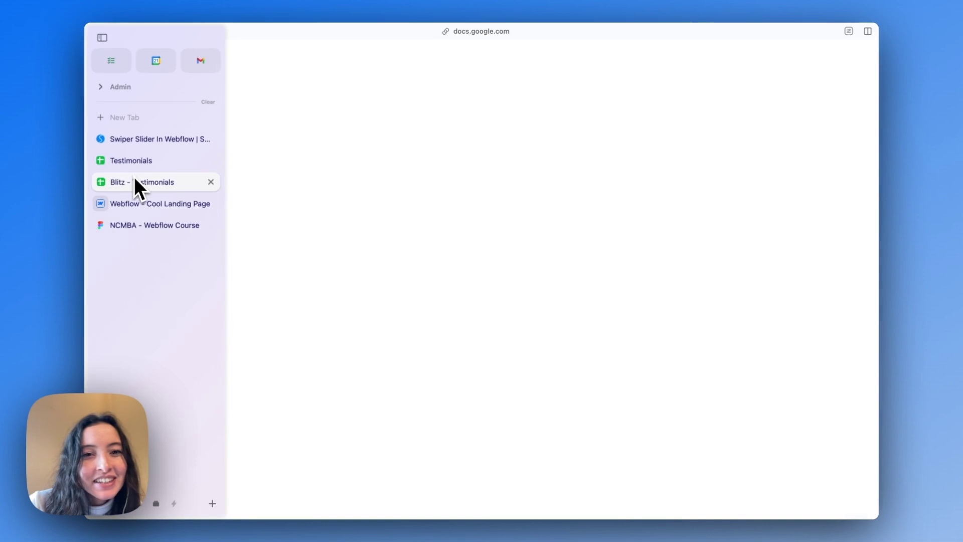
{"action": "left_click", "coordinate": [460, 255]}
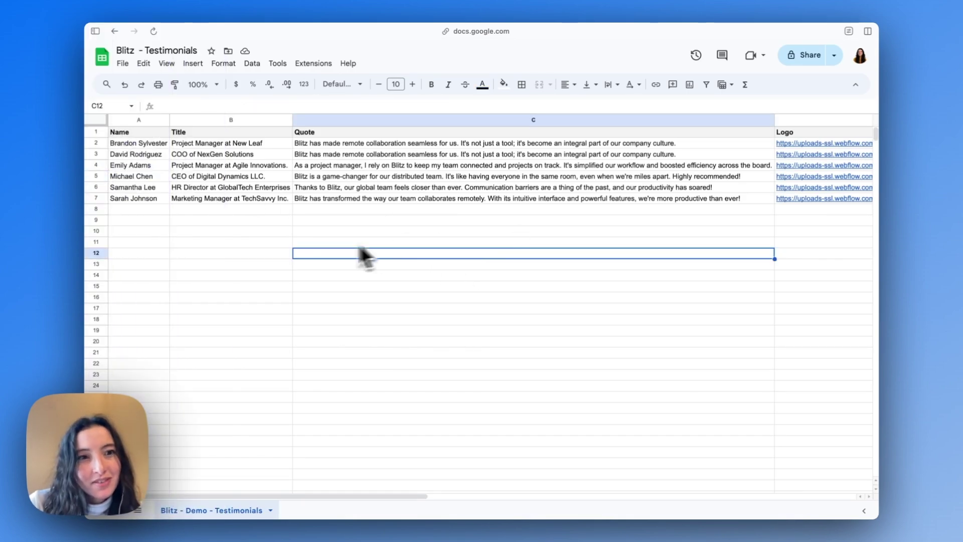
{"action": "scroll", "coordinate": [321, 255], "scroll_direction": "right", "scroll_amount": 10}
{"action": "scroll", "coordinate": [309, 252], "scroll_direction": "left", "scroll_amount": 10}
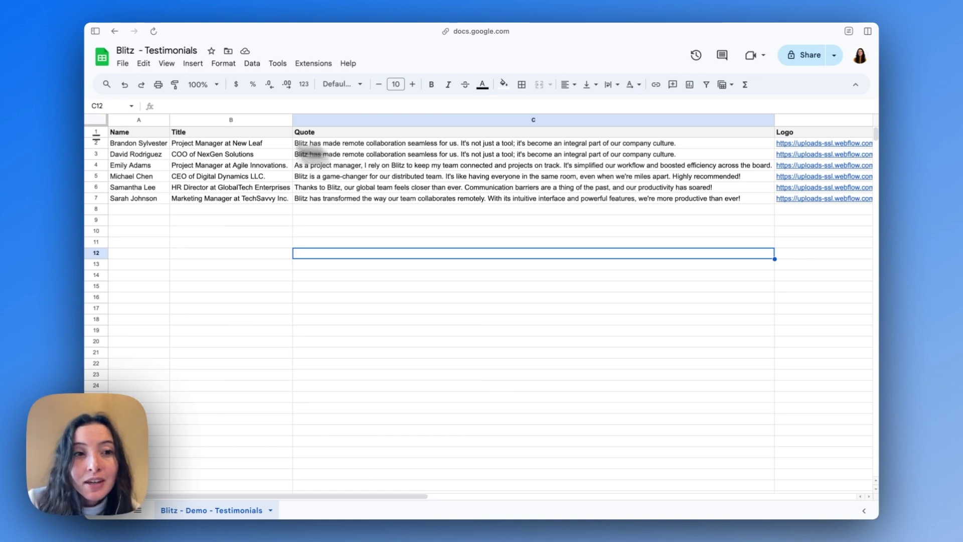
{"action": "mouse_move", "coordinate": [95, 165]}
{"action": "left_click", "coordinate": [125, 201]}
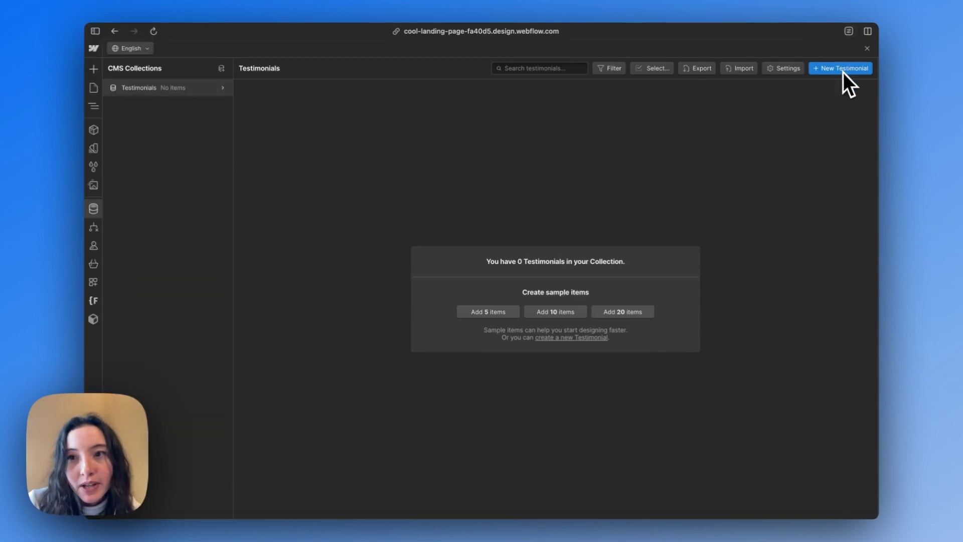
{"action": "left_click", "coordinate": [842, 70]}
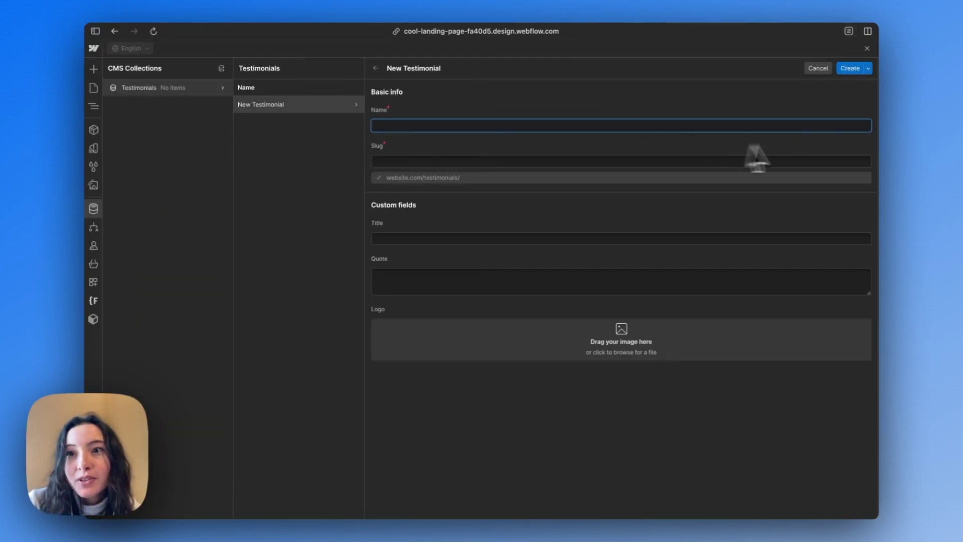
{"action": "left_click", "coordinate": [864, 50]}
- In the Blitz - Testimonials spreadsheet, check one row's Name, Title and Quote cells and the image links in the Logo column
{"action": "mouse_move", "coordinate": [87, 221]}
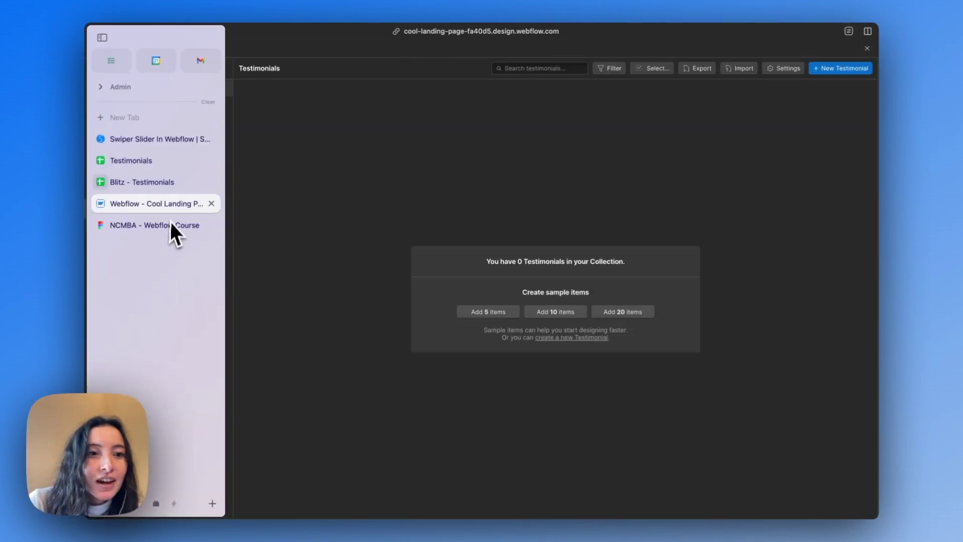
{"action": "left_click", "coordinate": [150, 185]}
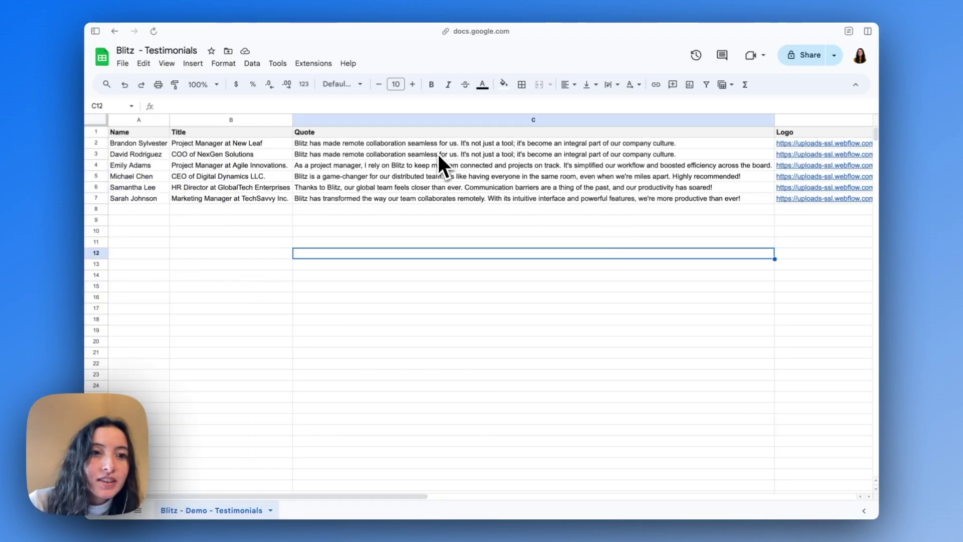
{"action": "left_click", "coordinate": [417, 198]}
{"action": "left_click", "coordinate": [363, 243]}
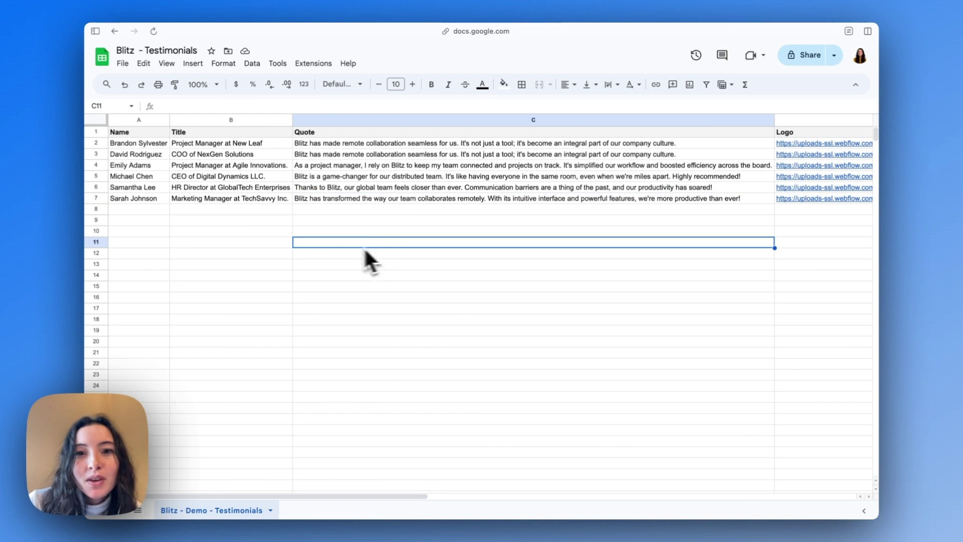
{"action": "left_click", "coordinate": [149, 177]}
{"action": "left_click", "coordinate": [277, 176]}
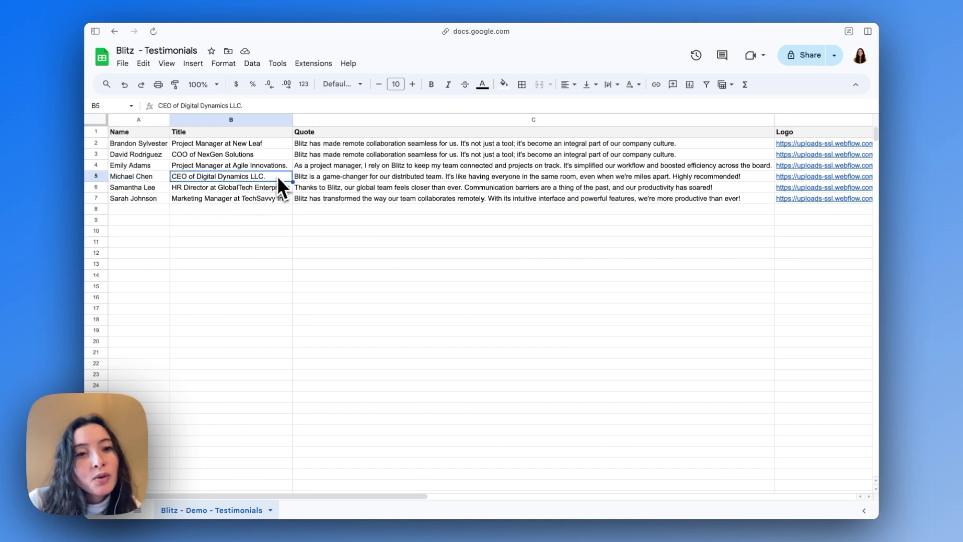
{"action": "left_click", "coordinate": [359, 175]}
{"action": "scroll", "coordinate": [360, 177], "scroll_direction": "right", "scroll_amount": 10}
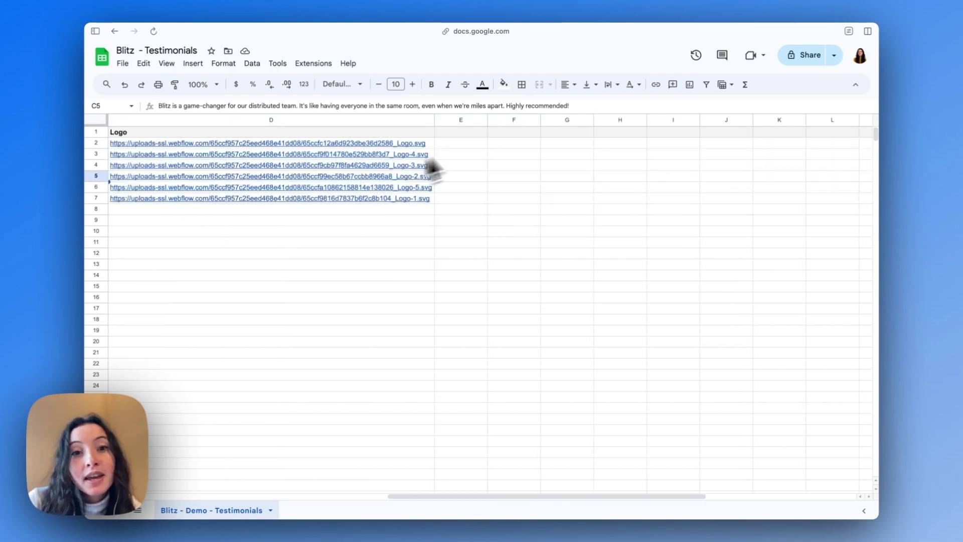
{"action": "left_click", "coordinate": [397, 144]}
{"action": "double_click", "coordinate": [382, 147]}
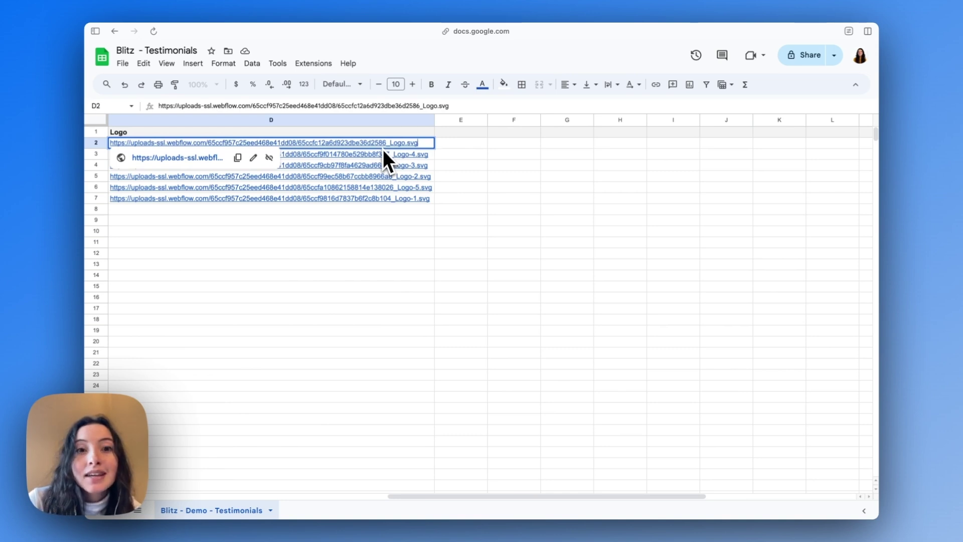
{"action": "key", "text": "Return"}
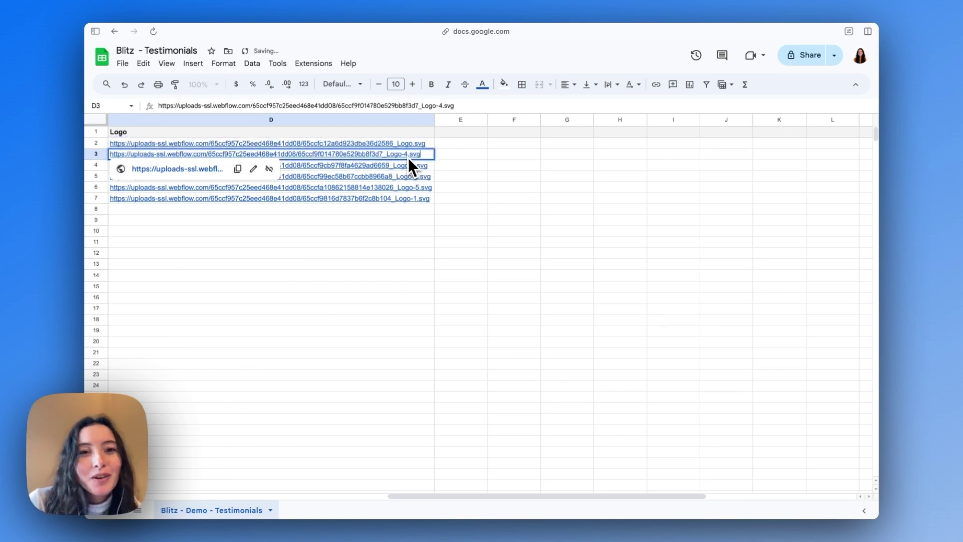
{"action": "scroll", "coordinate": [408, 188], "scroll_direction": "left", "scroll_amount": 10}
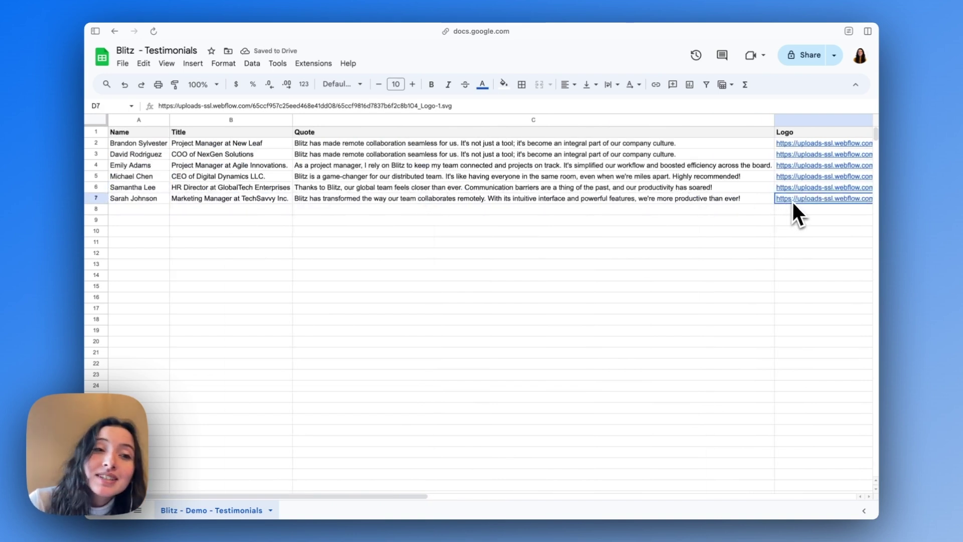
{"action": "left_click", "coordinate": [717, 231]}
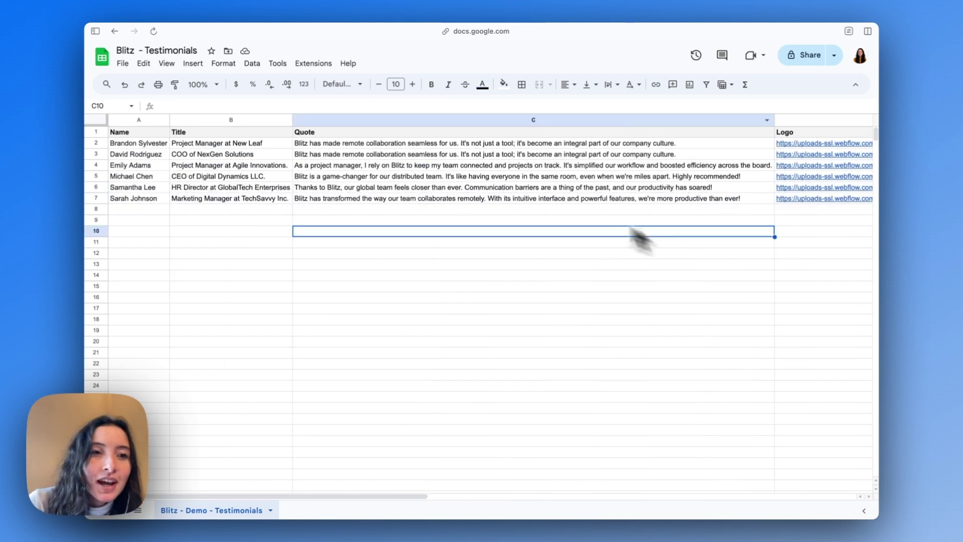
- Download the Blitz - Testimonials sheet as Comma Separated Values (.csv)
{"action": "left_click", "coordinate": [123, 63]}
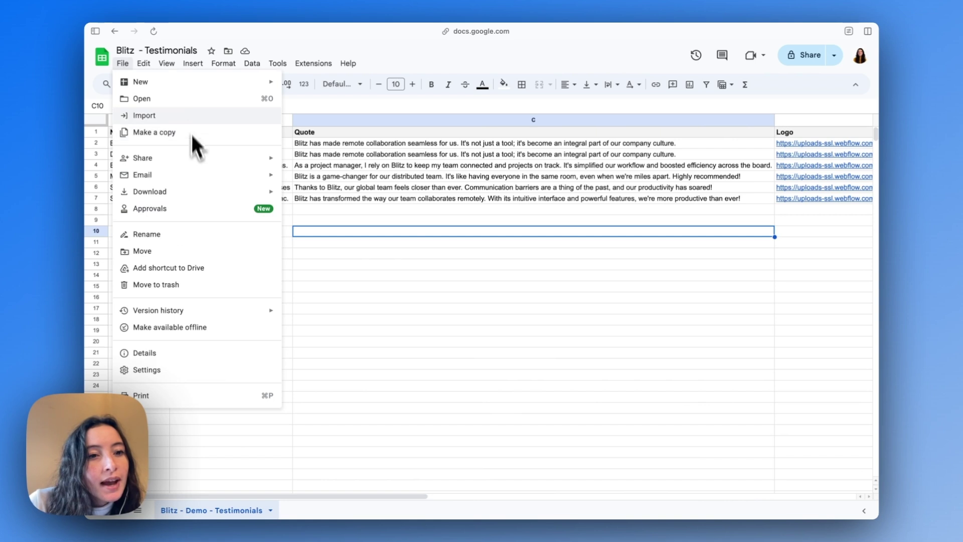
{"action": "mouse_move", "coordinate": [176, 196]}
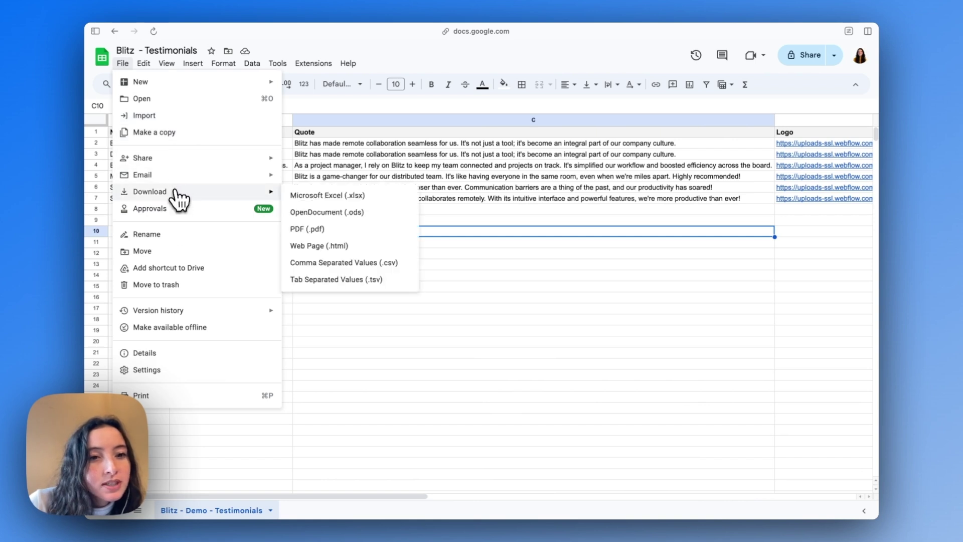
{"action": "left_click", "coordinate": [363, 261]}
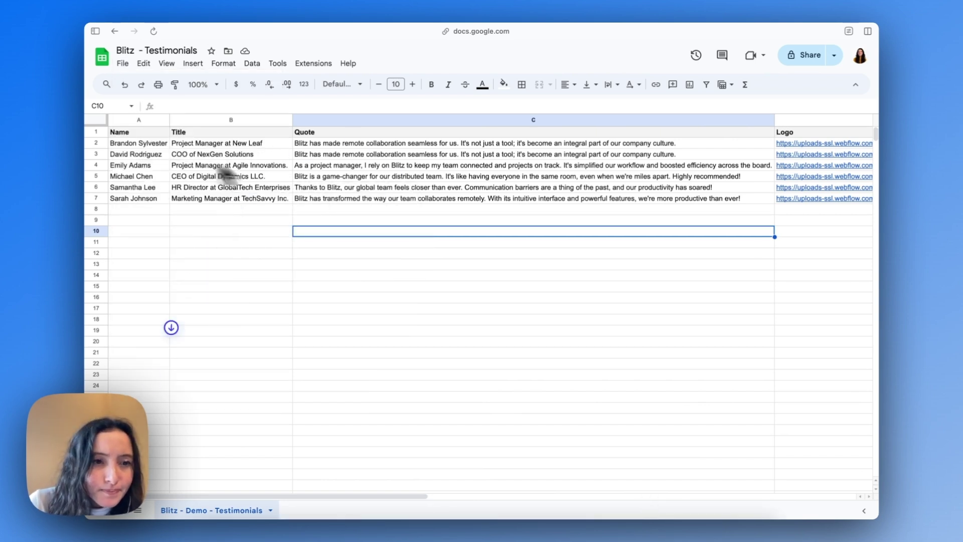
- Switch to Webflow and upload the downloaded Blitz testimonials CSV to the Testimonials collection, keeping its first row as the header
{"action": "mouse_move", "coordinate": [88, 164]}
{"action": "left_click", "coordinate": [139, 203]}
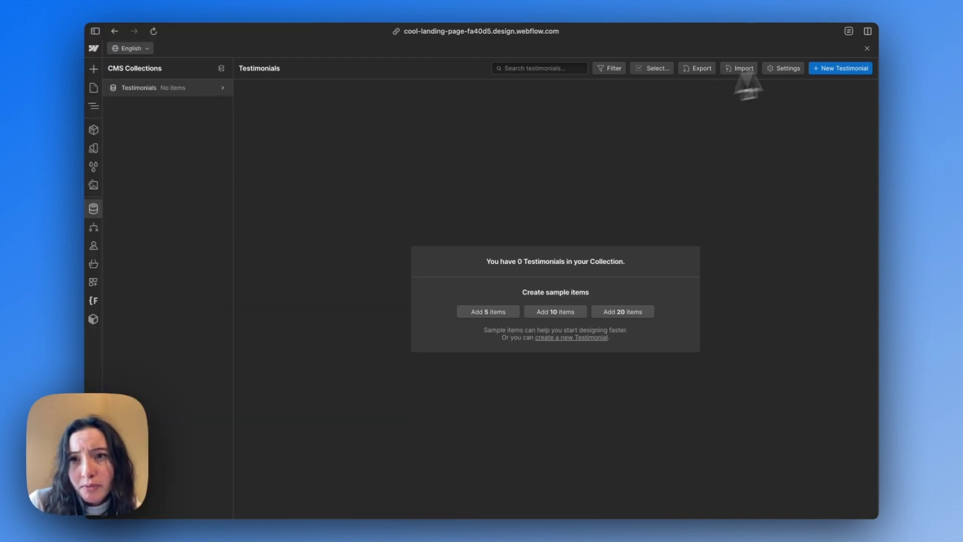
{"action": "left_click", "coordinate": [733, 69]}
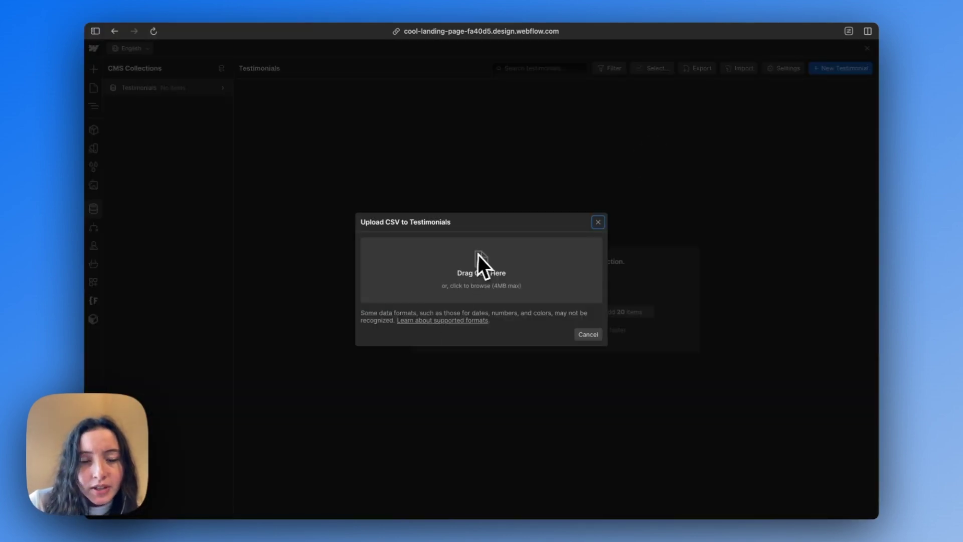
{"action": "left_click", "coordinate": [477, 258]}
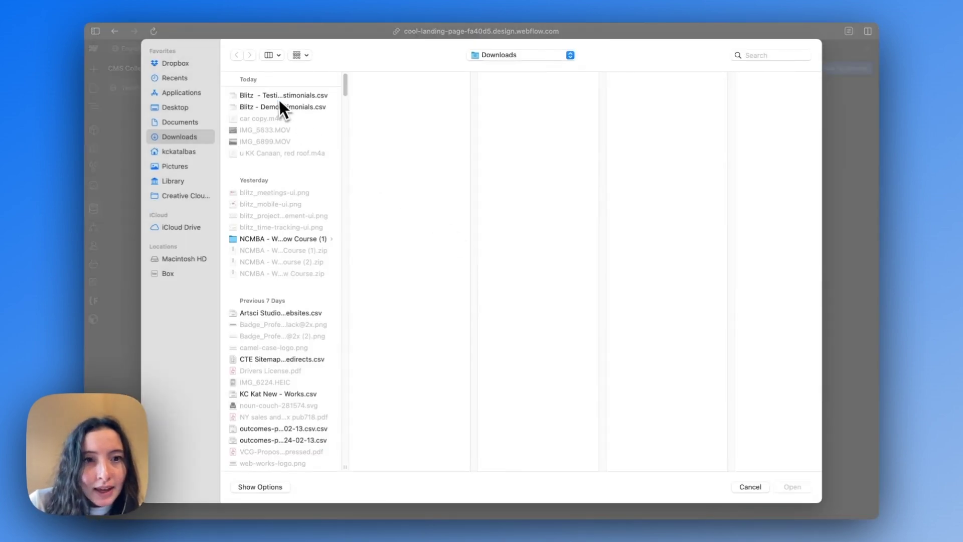
{"action": "left_click", "coordinate": [279, 96]}
{"action": "left_click", "coordinate": [791, 486]}
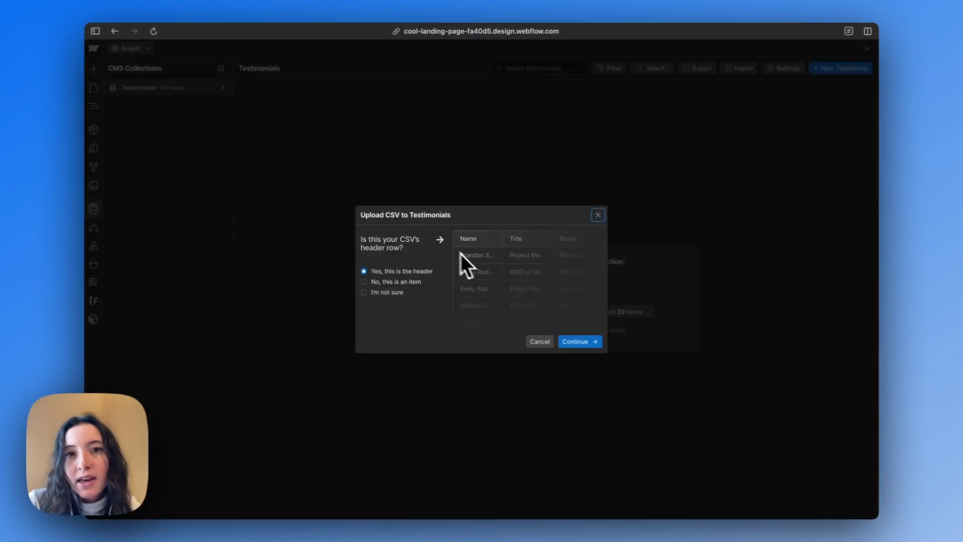
{"action": "left_click", "coordinate": [576, 343]}
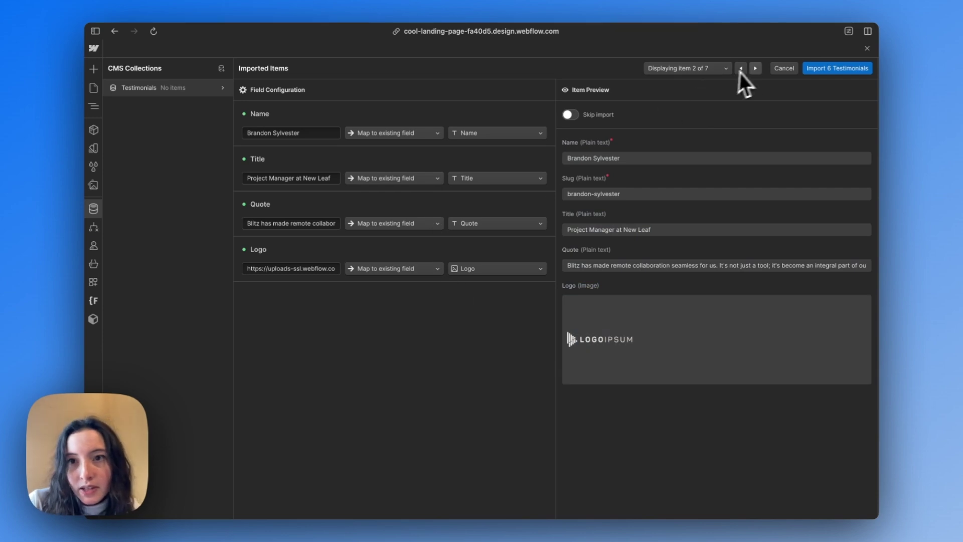
- Go through the testimonials in the import preview to check each item's name, title, quote and logo mapping
{"action": "left_click", "coordinate": [755, 68]}
{"action": "left_click", "coordinate": [754, 68]}
{"action": "left_click", "coordinate": [755, 68]}
{"action": "left_click", "coordinate": [754, 68]}
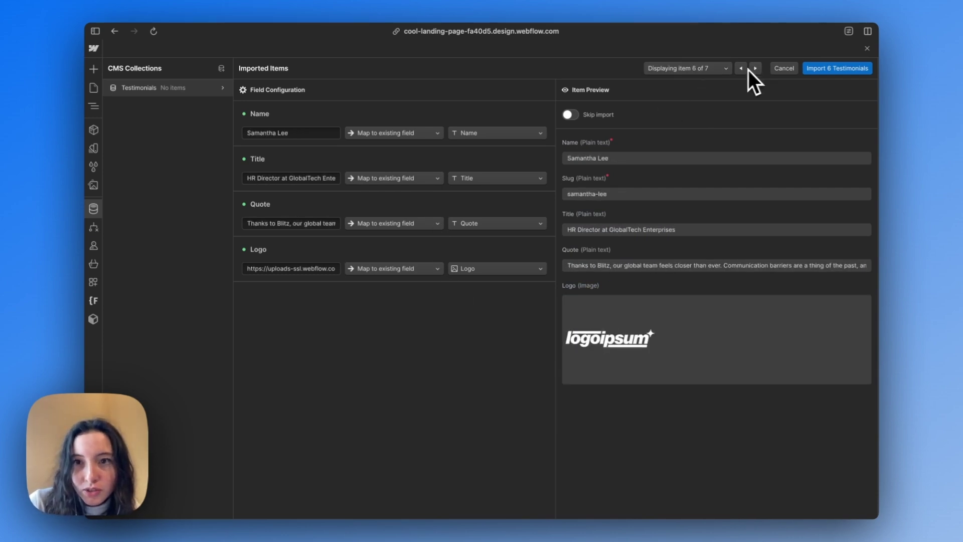
{"action": "left_click", "coordinate": [741, 70]}
{"action": "left_click", "coordinate": [742, 70]}
{"action": "left_click", "coordinate": [742, 71]}
{"action": "left_click", "coordinate": [755, 71]}
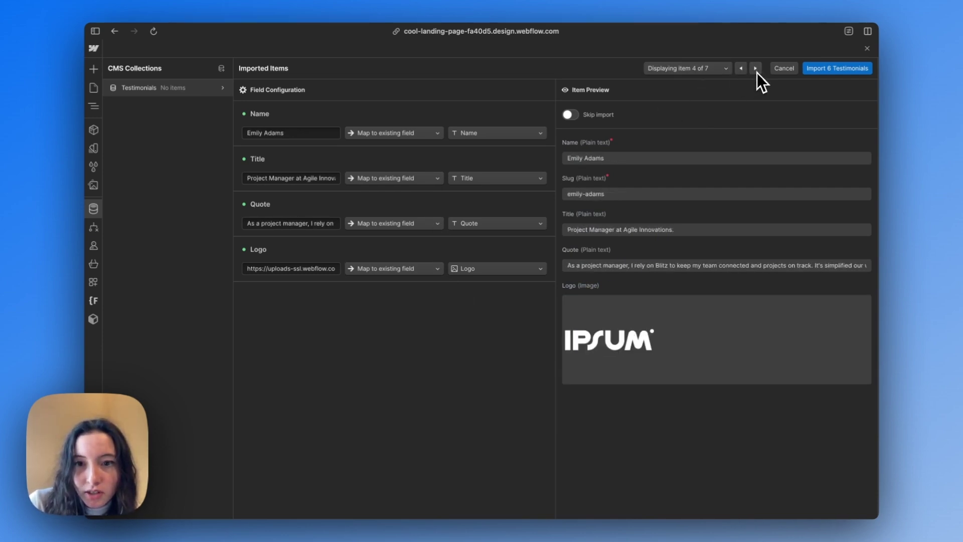
{"action": "left_click", "coordinate": [756, 71]}
{"action": "left_click", "coordinate": [757, 71]}
{"action": "left_click", "coordinate": [756, 72]}
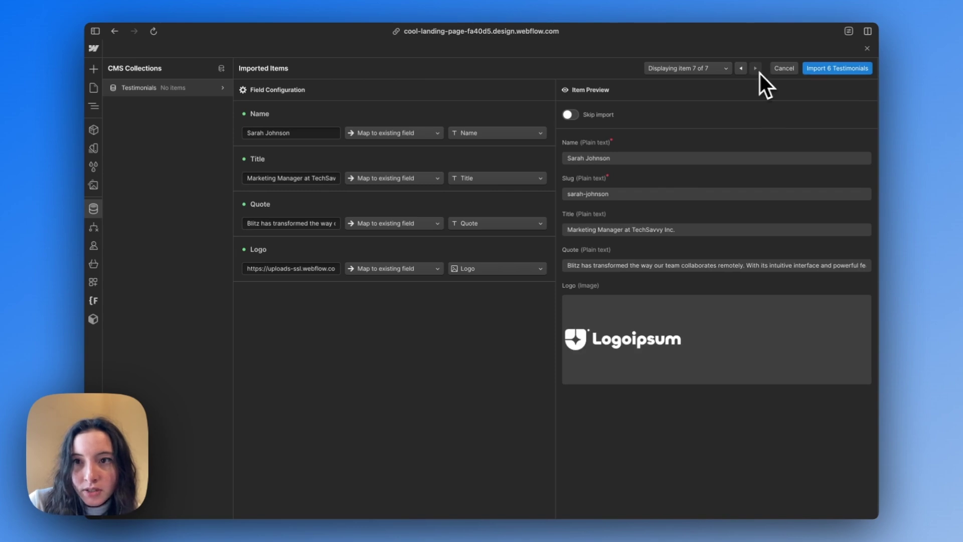
- Import the 6 testimonials without creating a backup and open the second imported item to check its fields
{"action": "left_click", "coordinate": [848, 70]}
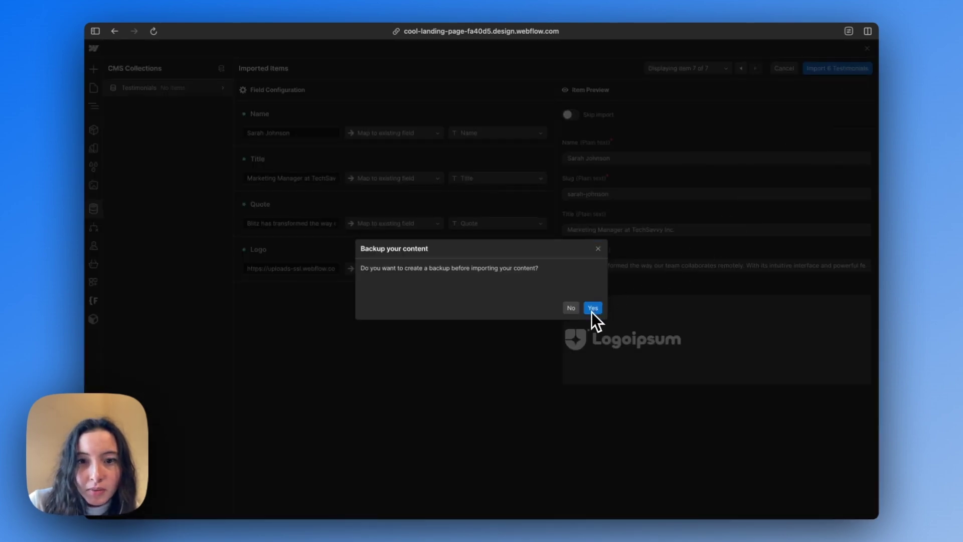
{"action": "left_click", "coordinate": [570, 308]}
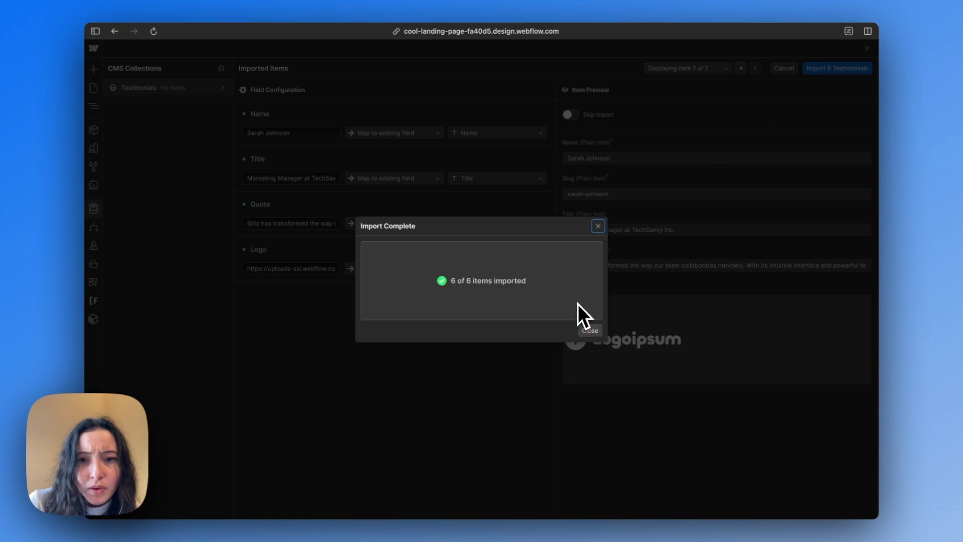
{"action": "left_click", "coordinate": [595, 330]}
{"action": "left_click", "coordinate": [545, 122]}
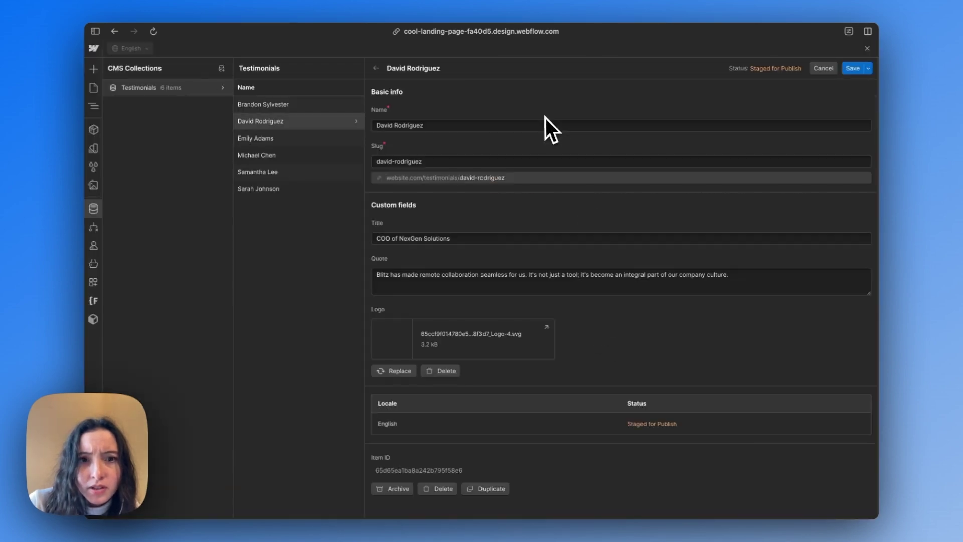
- Return to the page canvas and insert a Collection List into the container that holds the "What they're saying" heading
{"action": "left_click", "coordinate": [867, 49]}
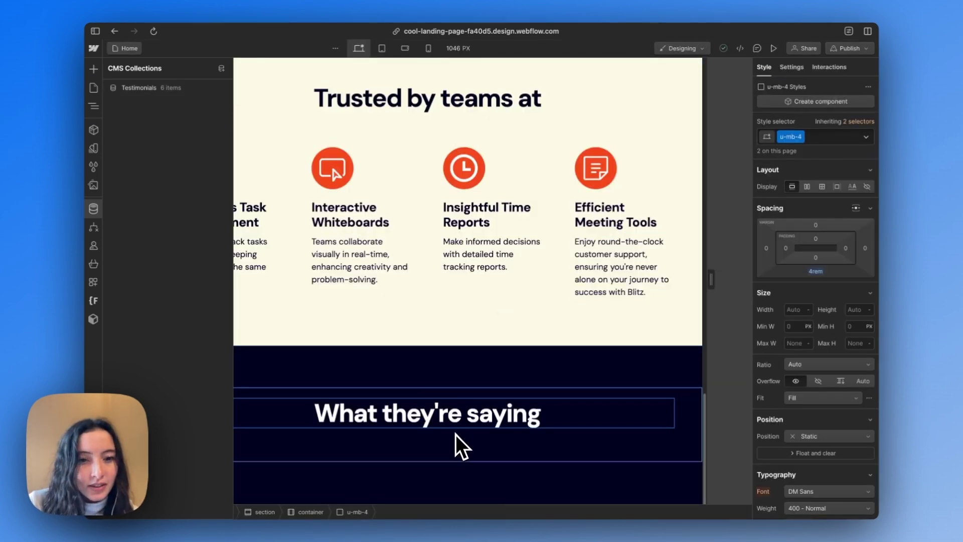
{"action": "left_click", "coordinate": [455, 434]}
{"action": "left_click", "coordinate": [455, 434]}
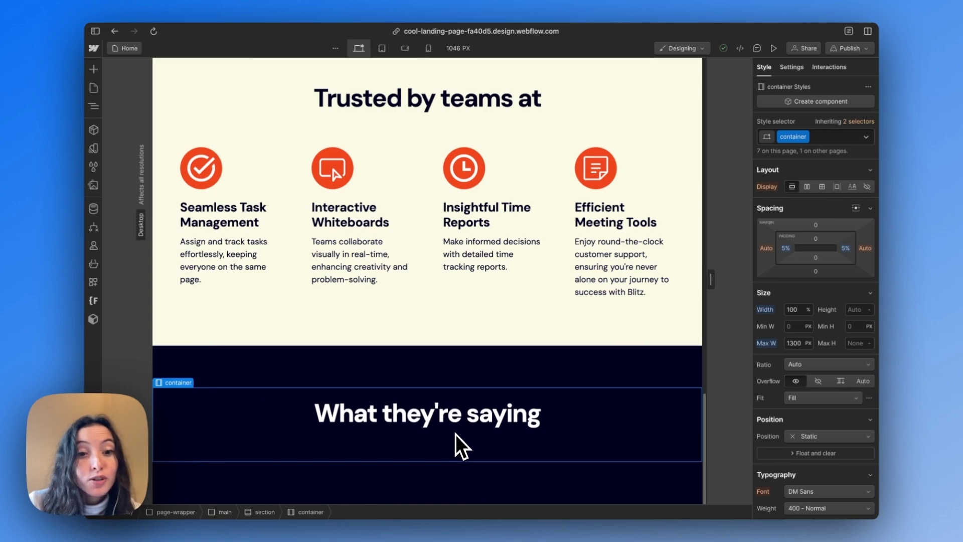
{"action": "key", "text": "super+e"}
{"action": "type", "text": "c"}
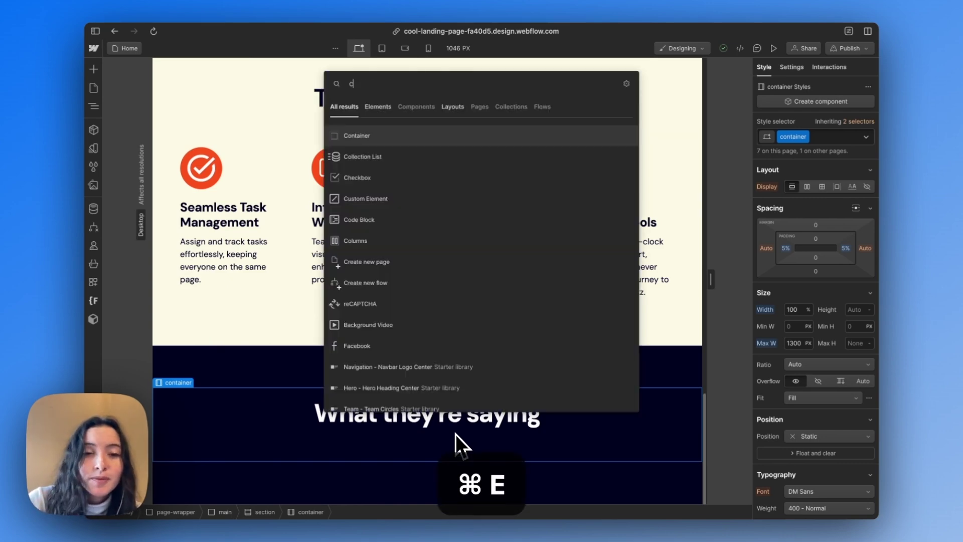
{"action": "type", "text": "o"}
{"action": "key", "text": "Down"}
{"action": "key", "text": "Return"}
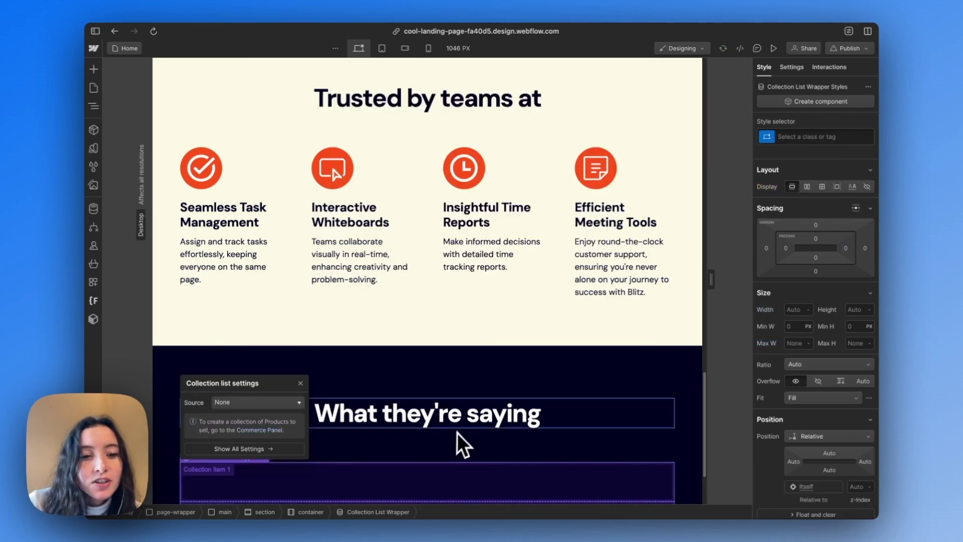
{"action": "scroll", "coordinate": [456, 432], "scroll_direction": "down", "scroll_amount": 3}
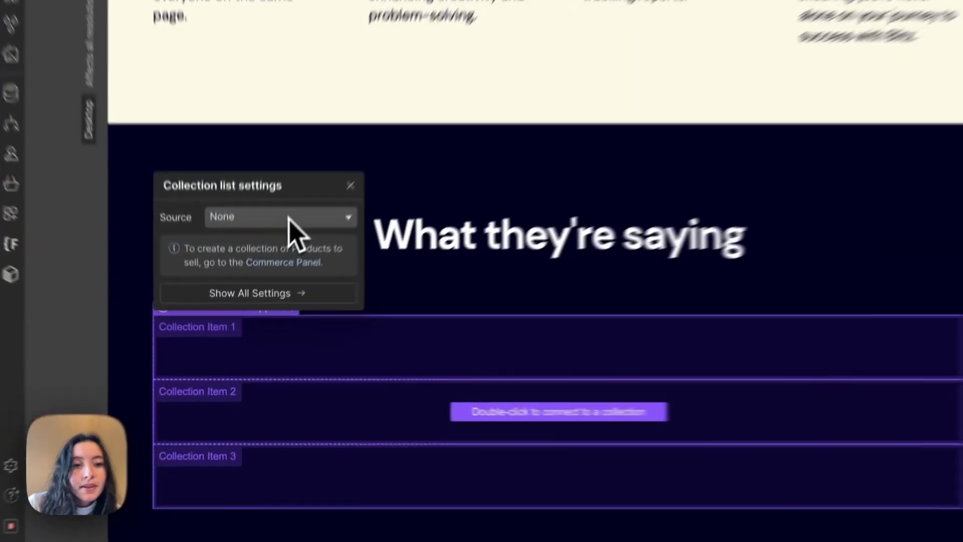
- Set the Testimonials CMS collection as the source of the new Collection List and close its settings
{"action": "left_click", "coordinate": [261, 279]}
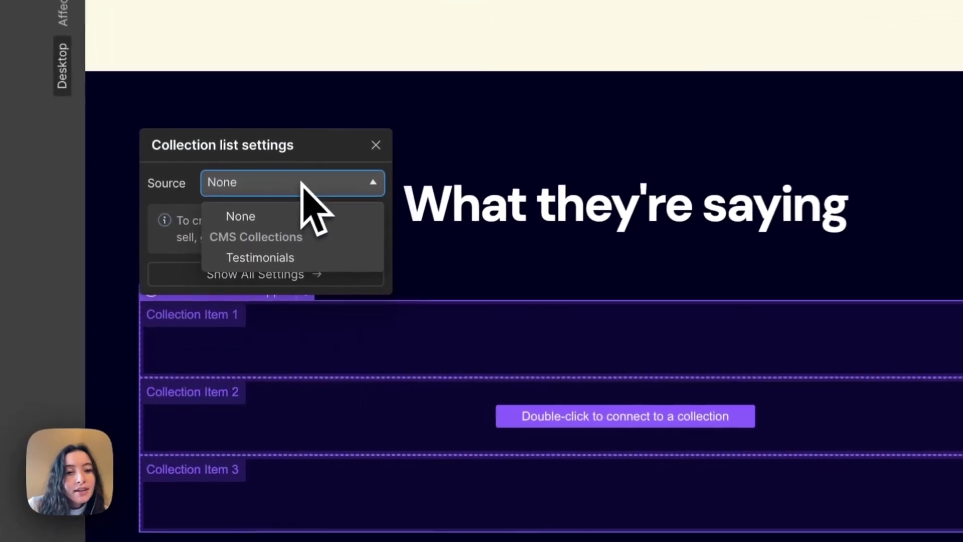
{"action": "left_click", "coordinate": [260, 258]}
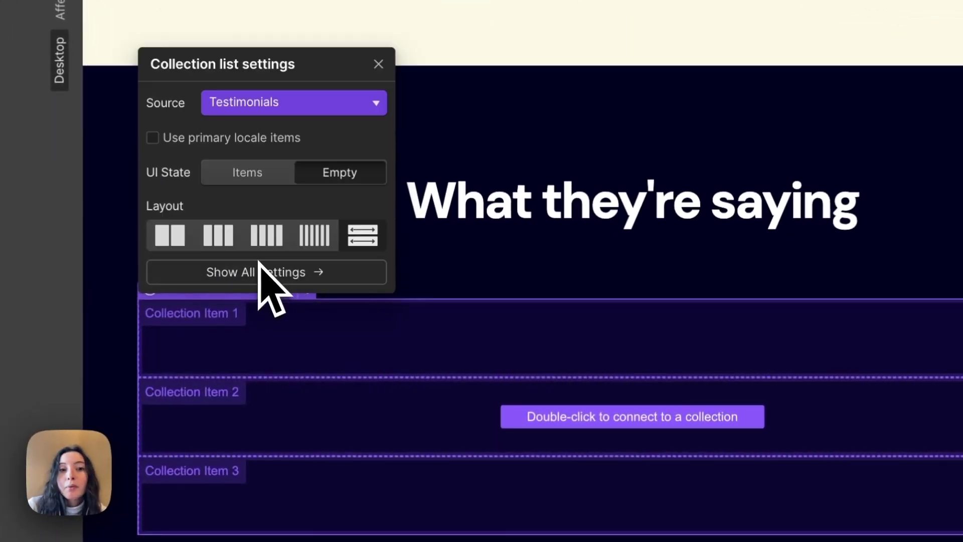
{"action": "left_click", "coordinate": [604, 344]}
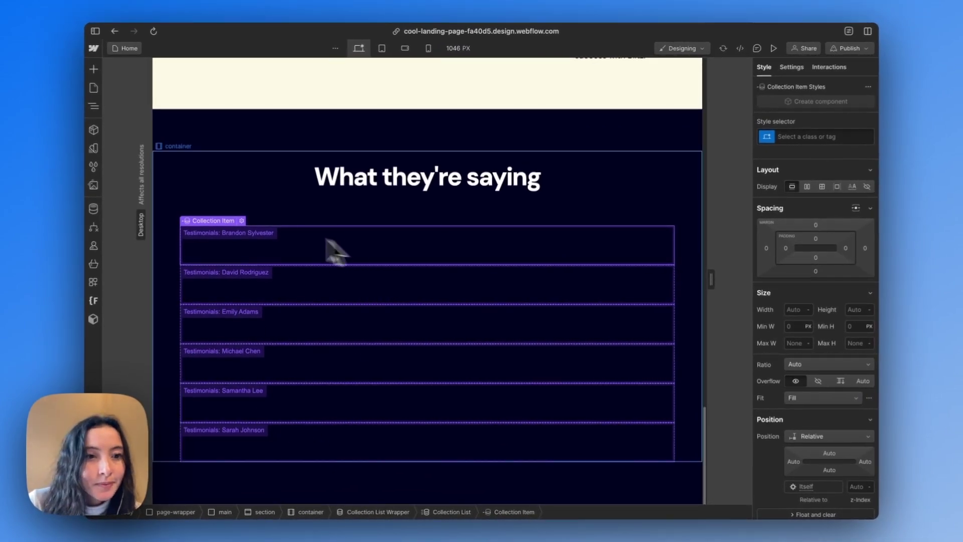
- Switch to the Swiper guide and look up the class names for the Collection List Wrapper, Collection List and Collection Item
{"action": "mouse_move", "coordinate": [98, 221]}
{"action": "left_click", "coordinate": [150, 138]}
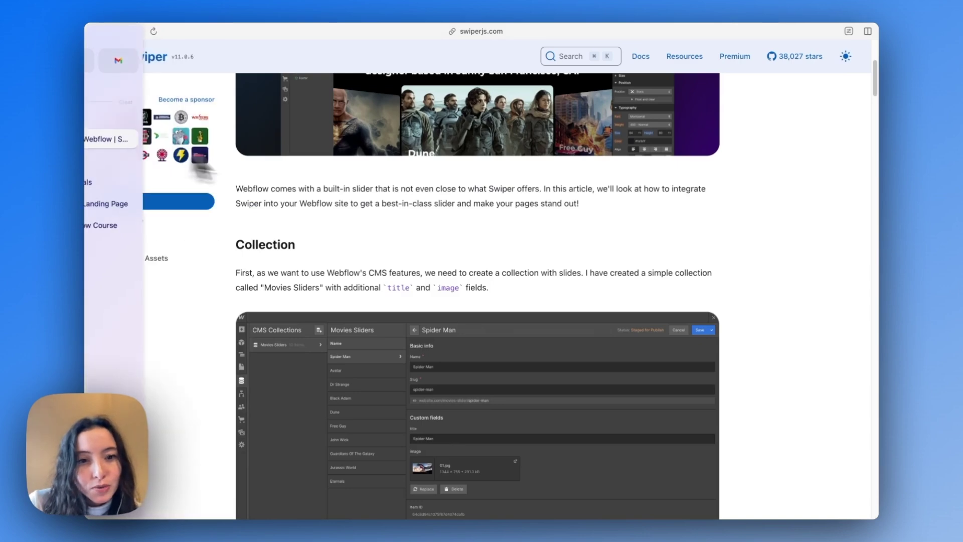
{"action": "scroll", "coordinate": [445, 199], "scroll_direction": "down", "scroll_amount": 10}
{"action": "scroll", "coordinate": [446, 198], "scroll_direction": "down", "scroll_amount": 7}
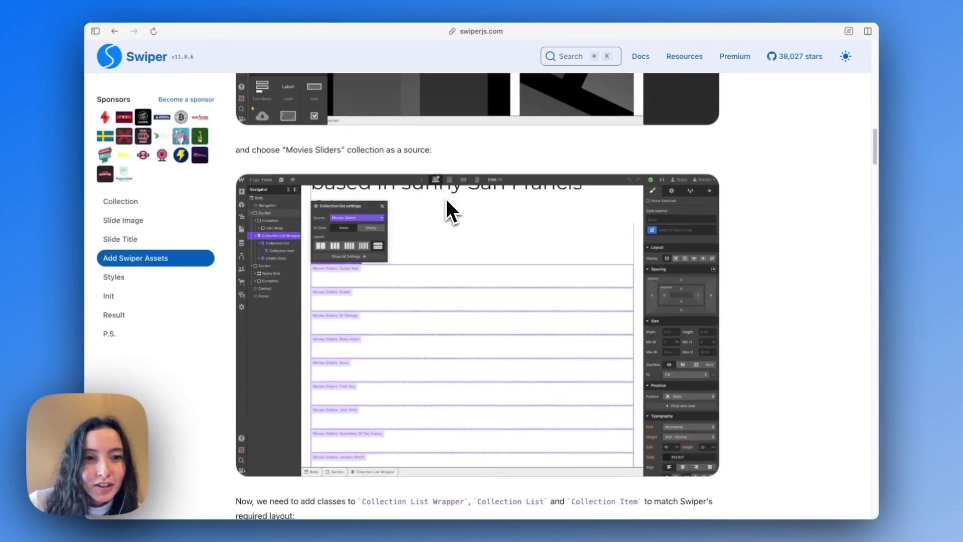
{"action": "scroll", "coordinate": [446, 198], "scroll_direction": "up", "scroll_amount": 2}
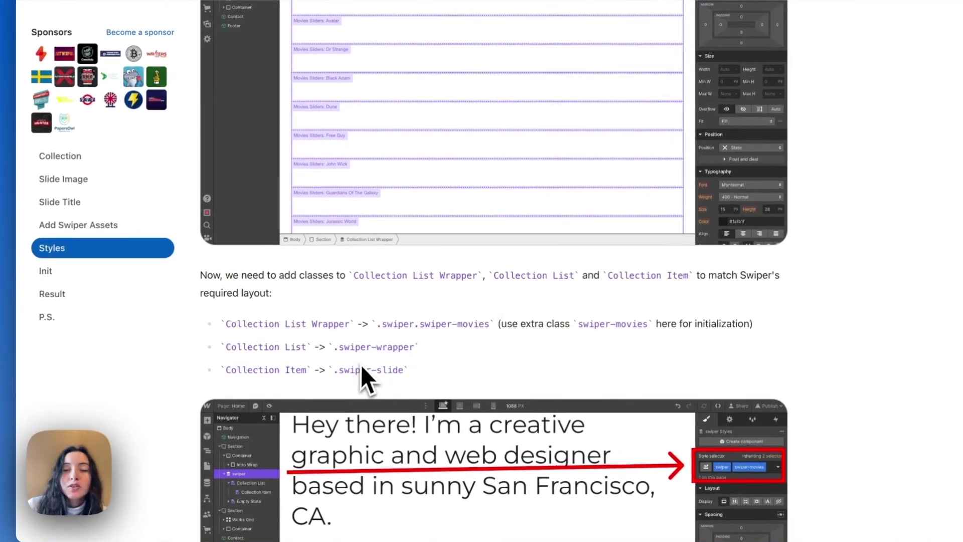
{"action": "mouse_move", "coordinate": [19, 301]}
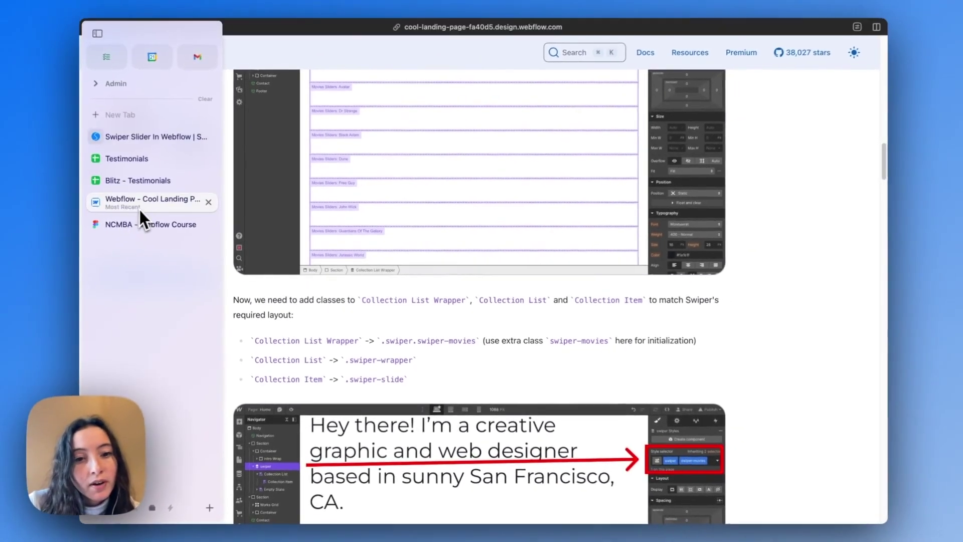
- Return to Webflow and give the Collection List Wrapper the class swiper with the combo class testimonials
{"action": "left_click", "coordinate": [140, 208]}
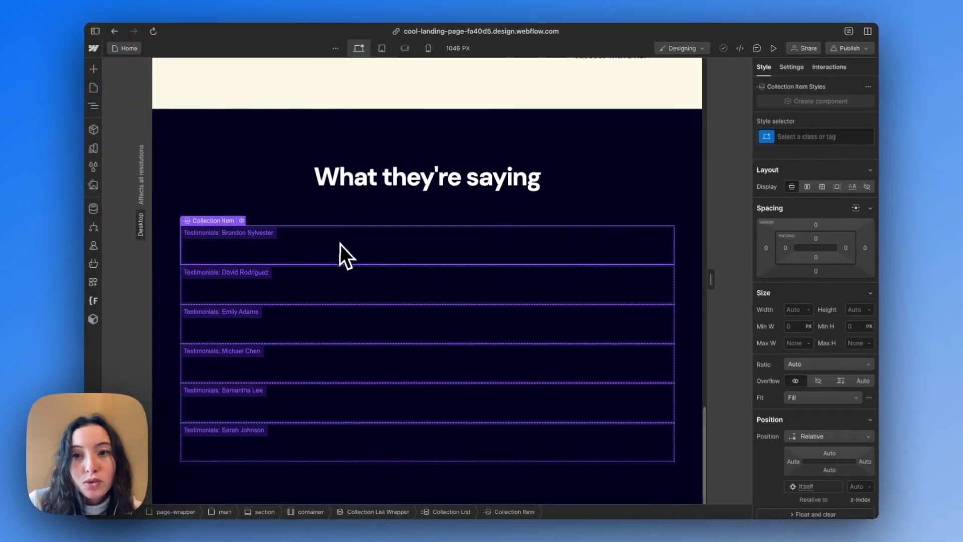
{"action": "mouse_move", "coordinate": [380, 521]}
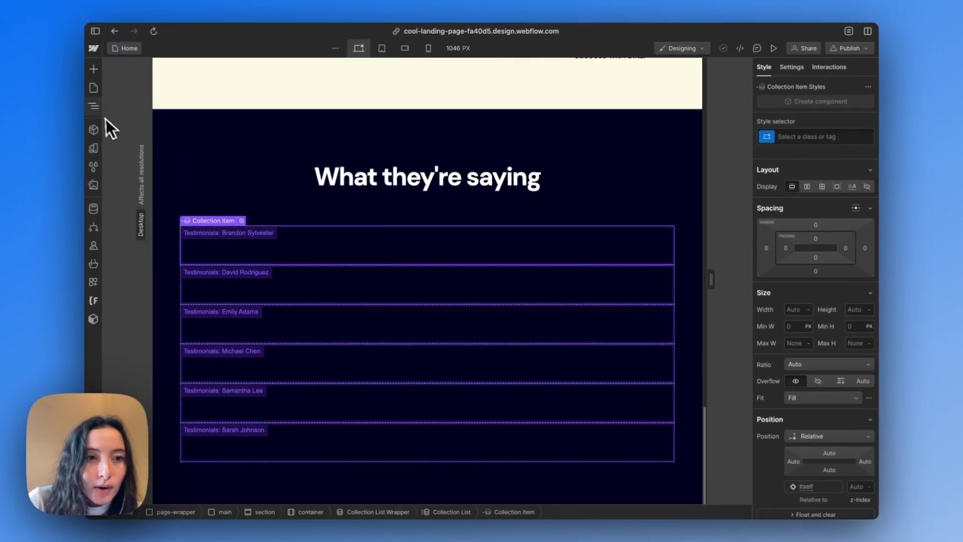
{"action": "left_click", "coordinate": [93, 105]}
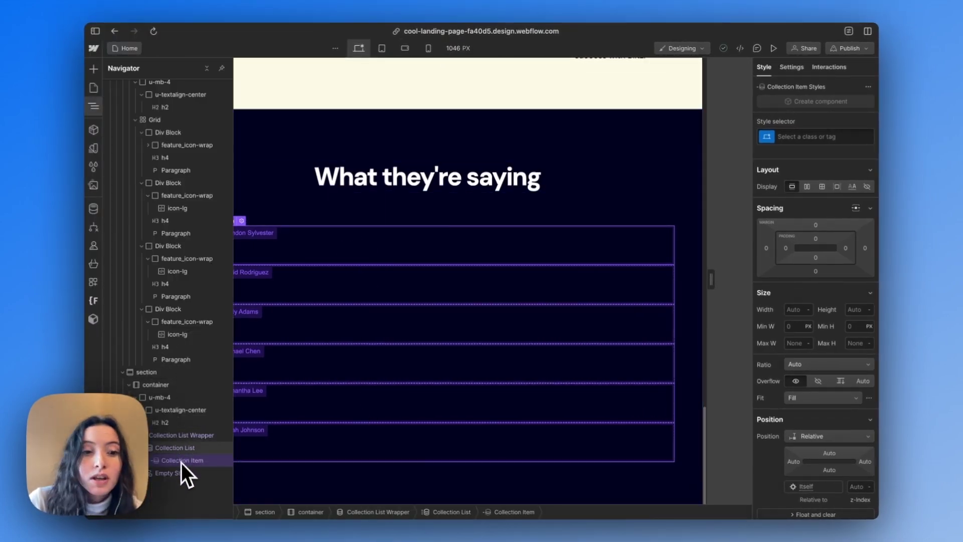
{"action": "left_click", "coordinate": [180, 435]}
{"action": "key", "text": "super+Return"}
{"action": "type", "text": "swiper"}
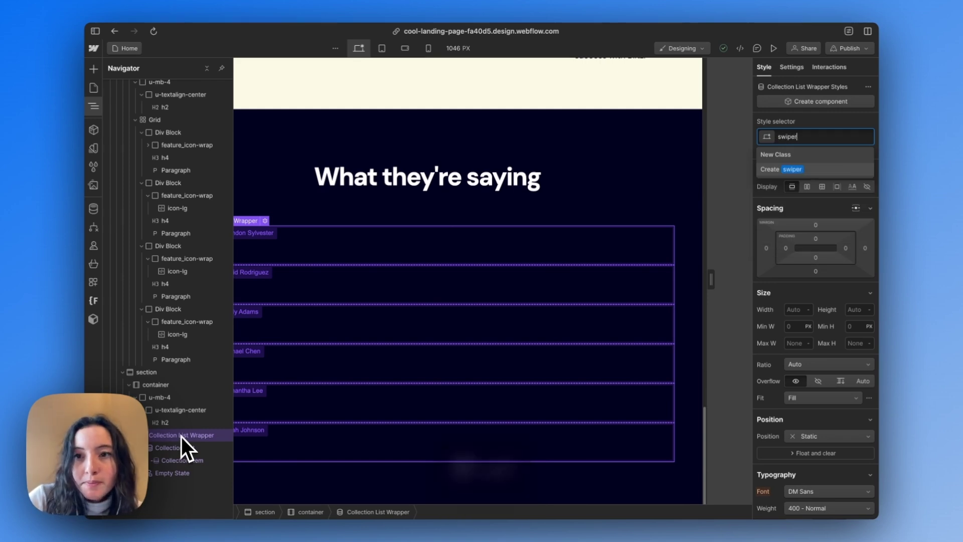
{"action": "key", "text": "Return"}
{"action": "key", "text": "super+Return"}
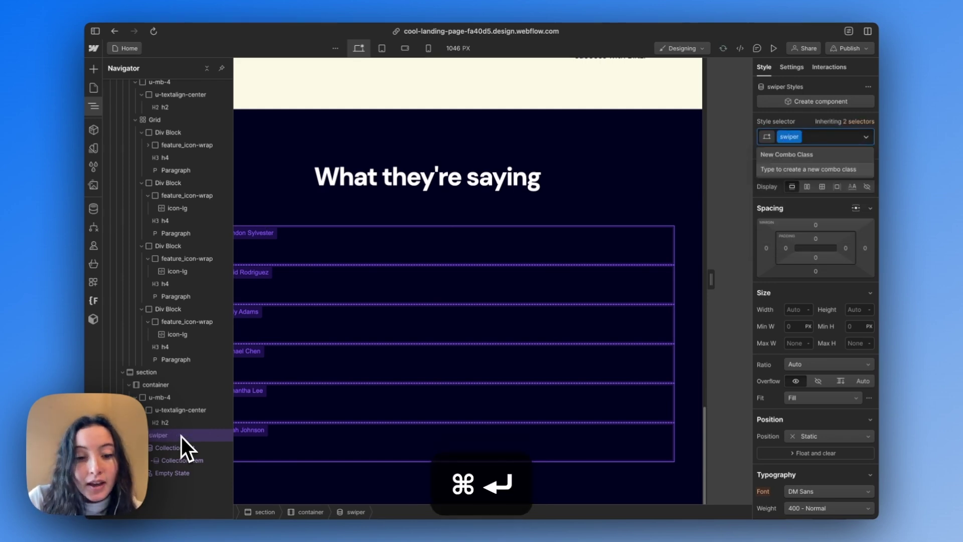
{"action": "type", "text": "testimonials"}
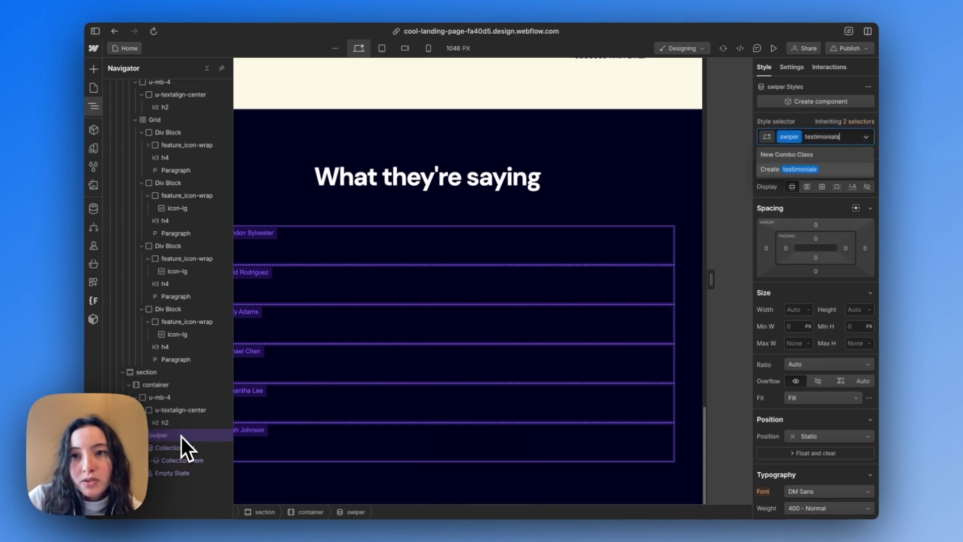
{"action": "key", "text": "Return"}
- Select the Collection List, check its class name in the Swiper guide, and assign it the class swiper-wrapper
{"action": "left_click", "coordinate": [169, 447]}
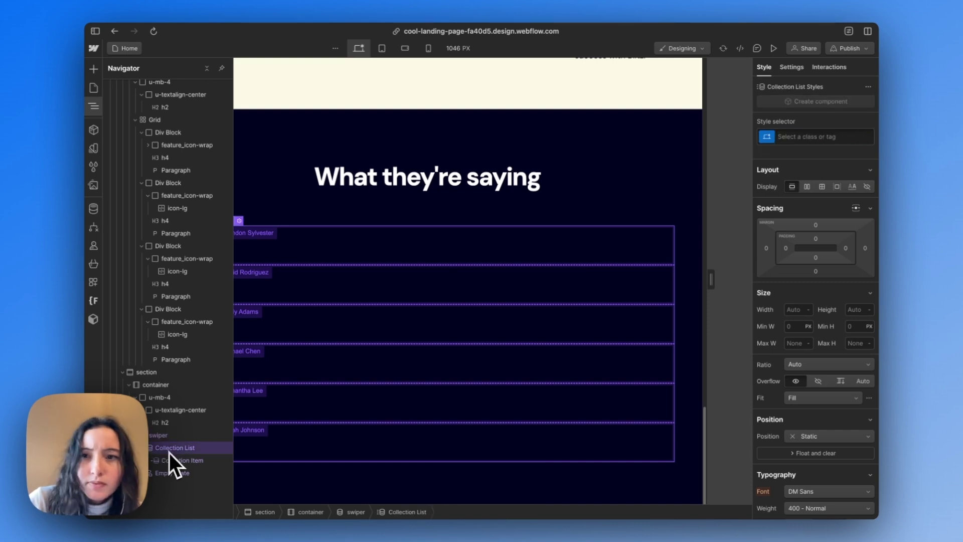
{"action": "mouse_move", "coordinate": [88, 299]}
{"action": "left_click", "coordinate": [134, 142]}
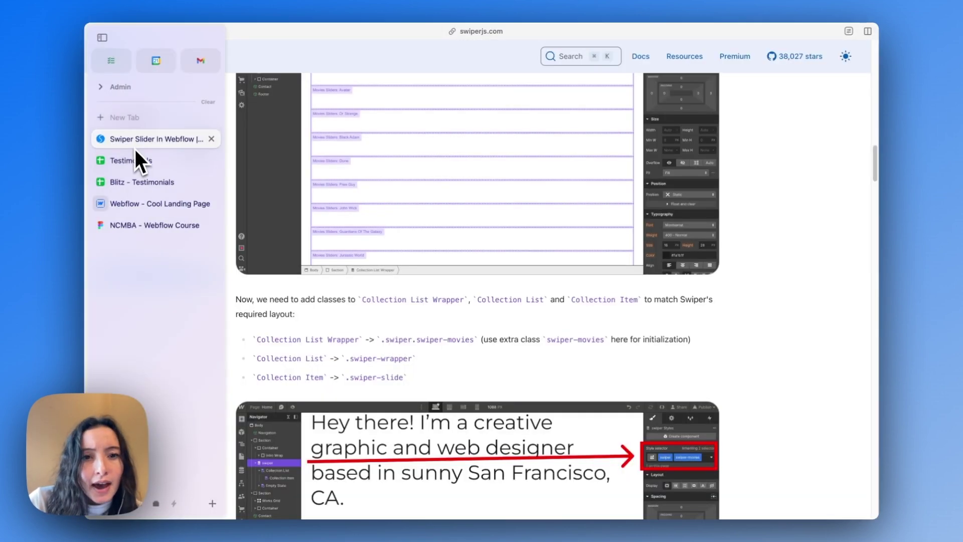
{"action": "left_click", "coordinate": [139, 210]}
{"action": "key", "text": "super+Return"}
{"action": "type", "text": "s"}
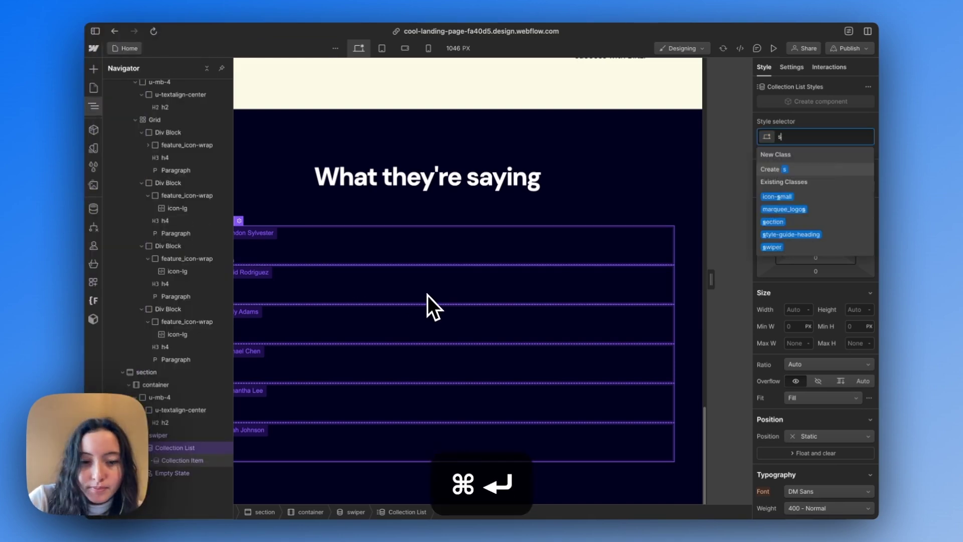
{"action": "type", "text": "wiper-wrapper"}
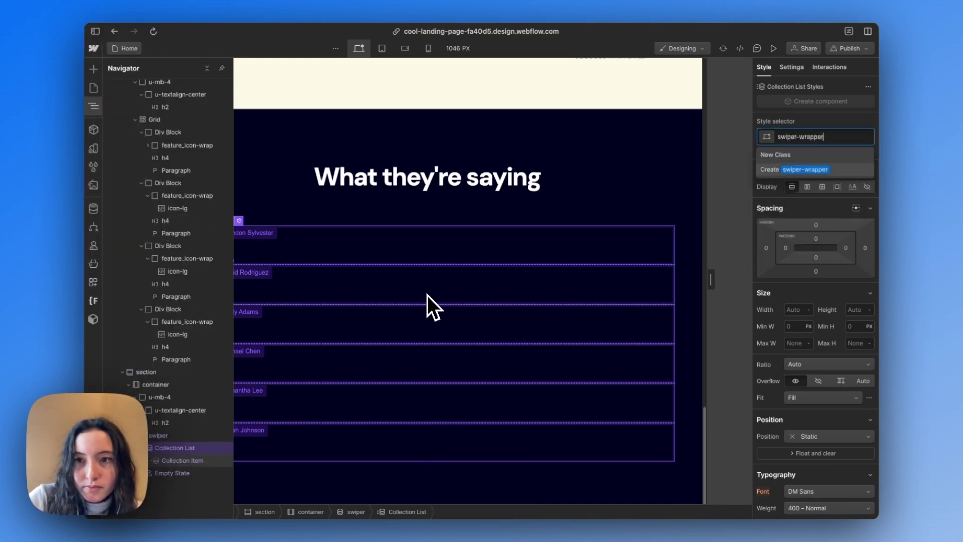
{"action": "key", "text": "Return"}
- Assign the class swiper-slide to the Collection Item
{"action": "left_click", "coordinate": [174, 461]}
{"action": "key", "text": "super+Return"}
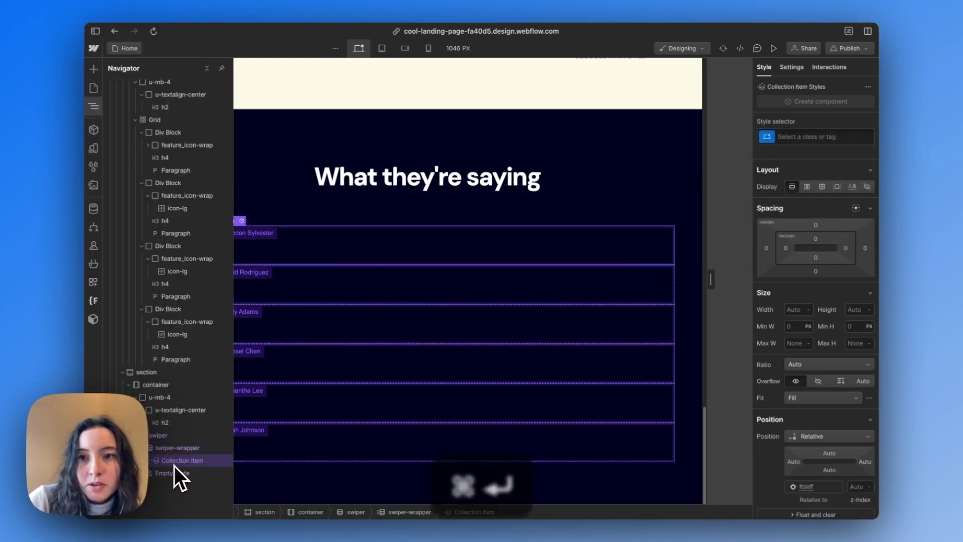
{"action": "type", "text": "swiper-slide"}
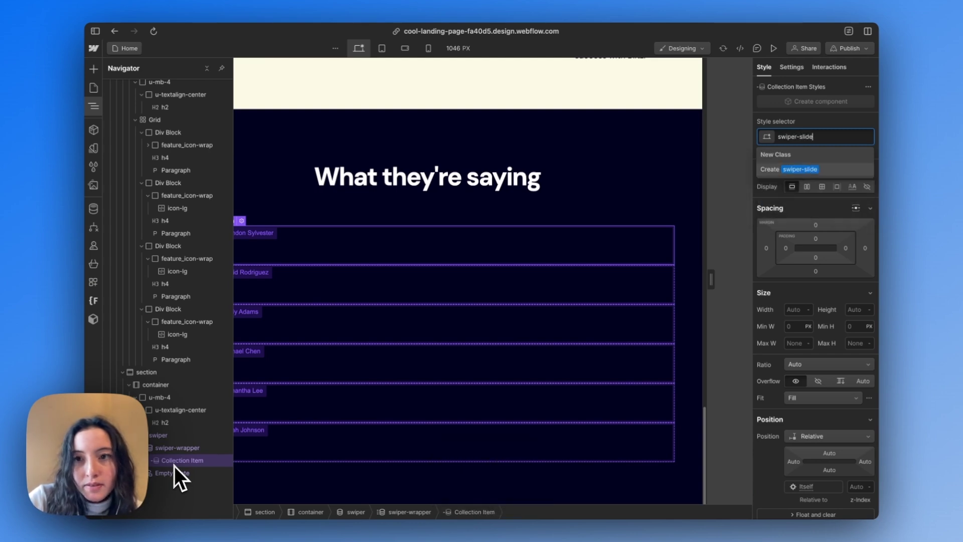
{"action": "key", "text": "Return"}
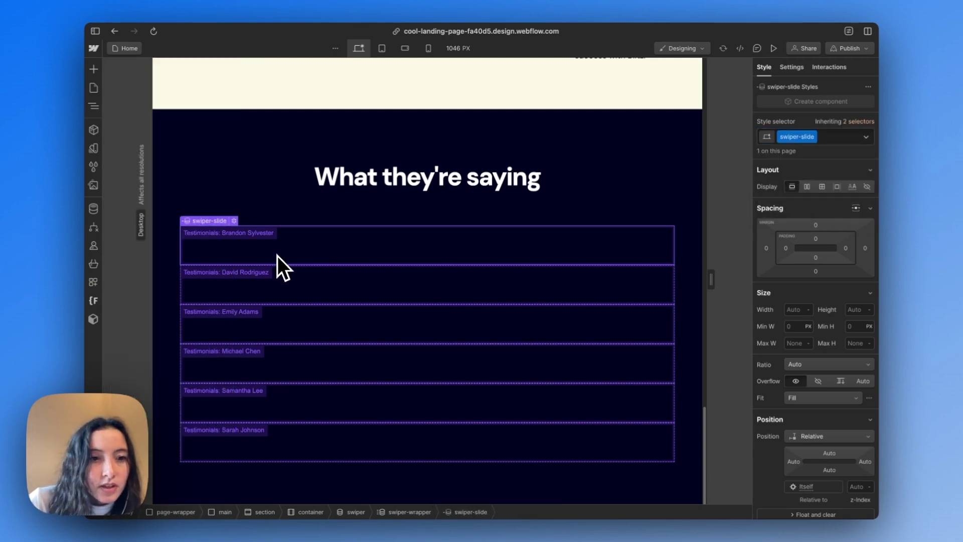
- Set the swiper-wrapper's display to Flex so the testimonial slides sit in a horizontal row
{"action": "scroll", "coordinate": [278, 256], "scroll_direction": "up", "scroll_amount": 1}
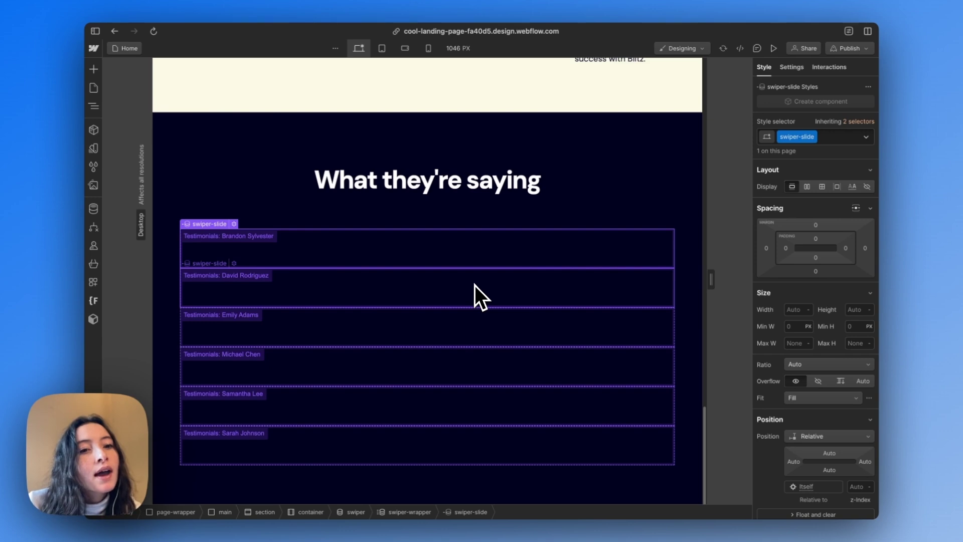
{"action": "left_click", "coordinate": [402, 262]}
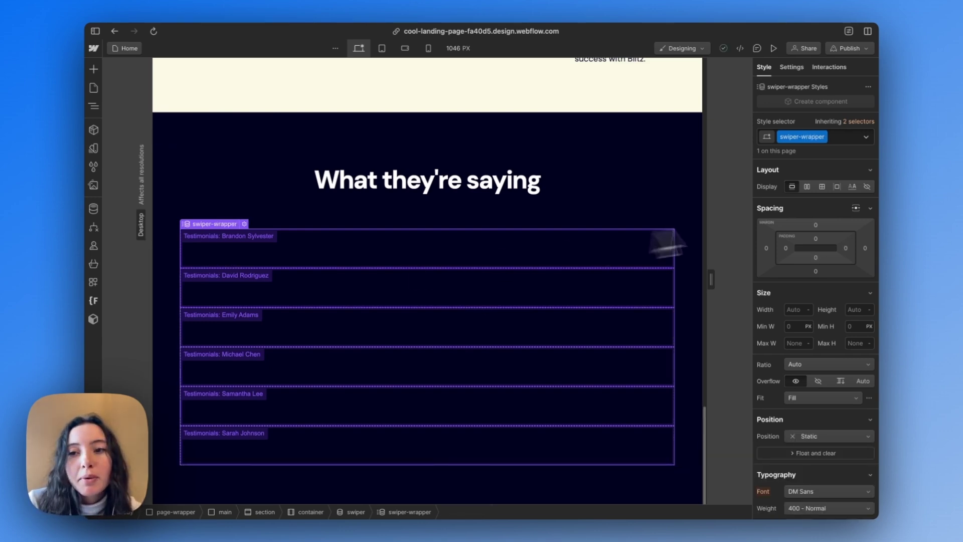
{"action": "left_click", "coordinate": [808, 186]}
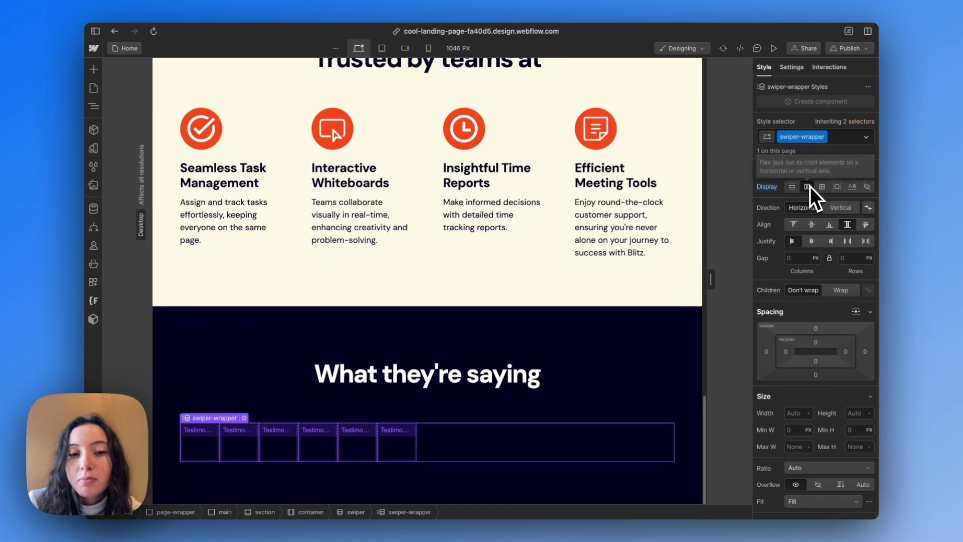
- Set the swiper-slide's width to 25% and its flex sizing to neither shrink nor grow
{"action": "left_click", "coordinate": [202, 451]}
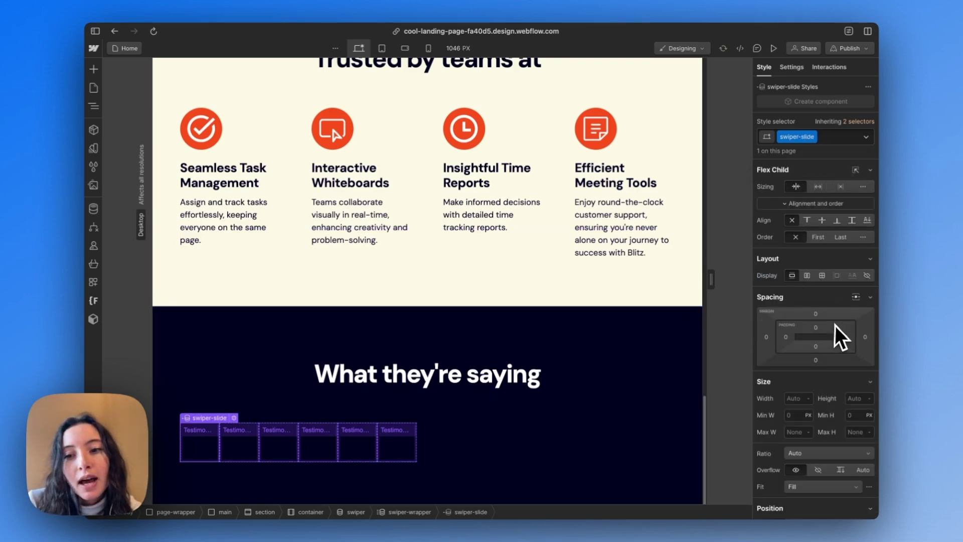
{"action": "left_click", "coordinate": [797, 395]}
{"action": "type", "text": "25"}
{"action": "key", "text": "Return"}
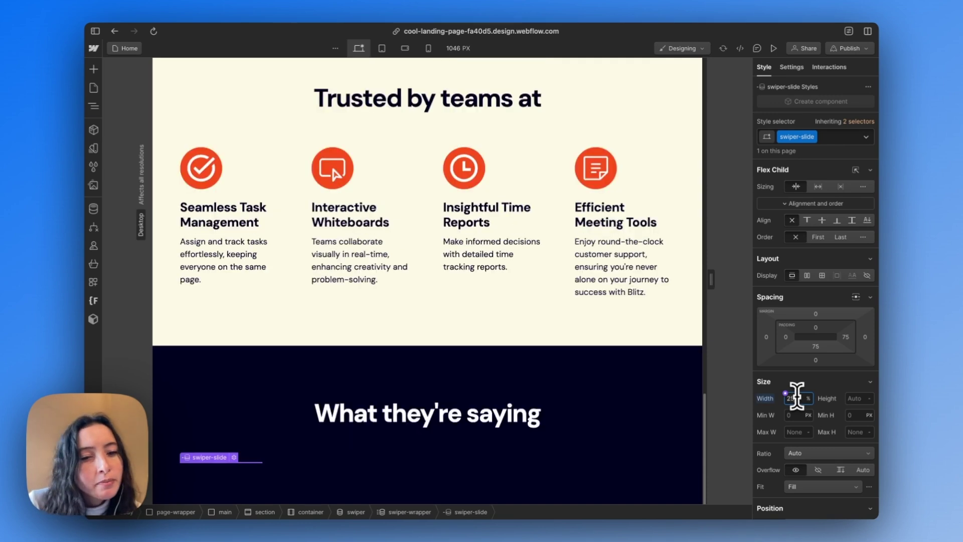
{"action": "left_click", "coordinate": [840, 187]}
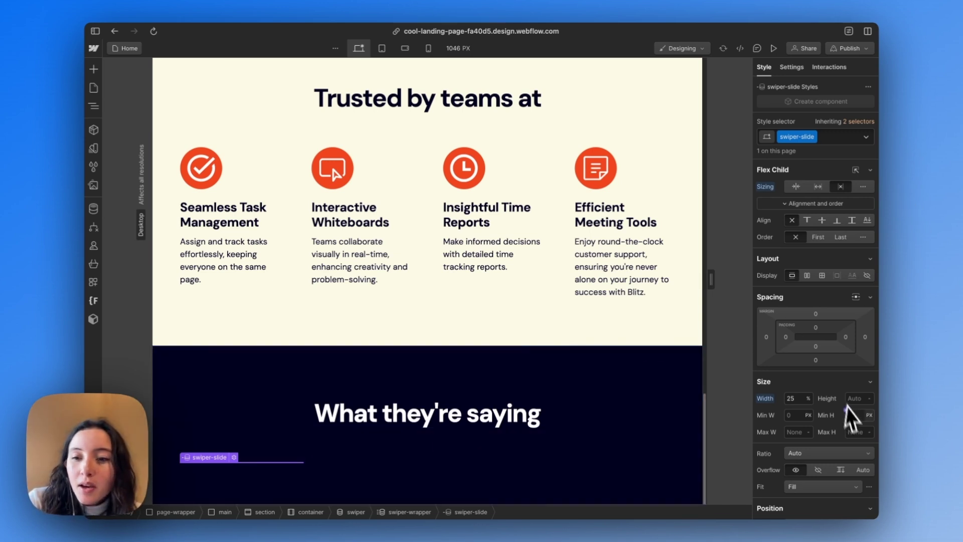
- Switch to the Figma design and inspect the size of the red testimonial card in the "What they're saying" section
{"action": "mouse_move", "coordinate": [125, 318]}
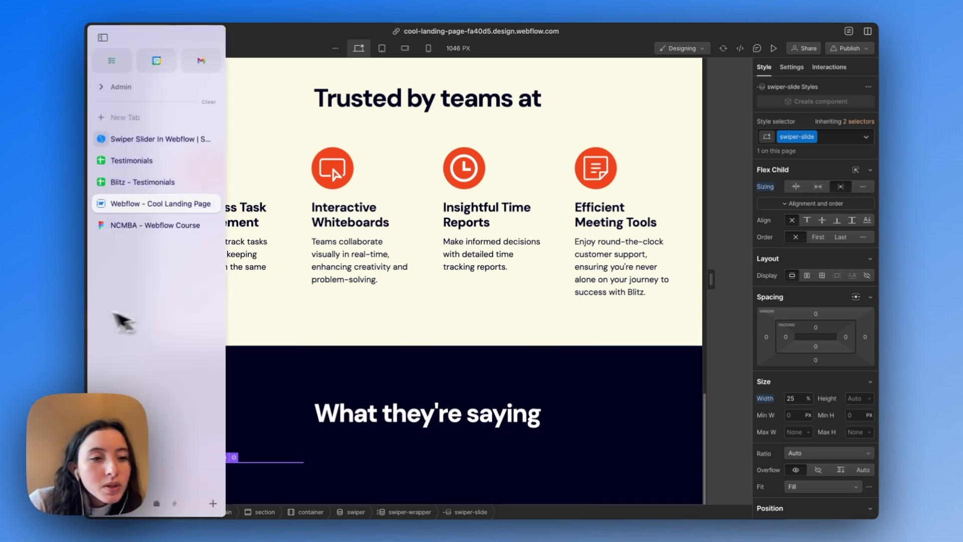
{"action": "left_click", "coordinate": [131, 223]}
{"action": "double_click", "coordinate": [457, 313]}
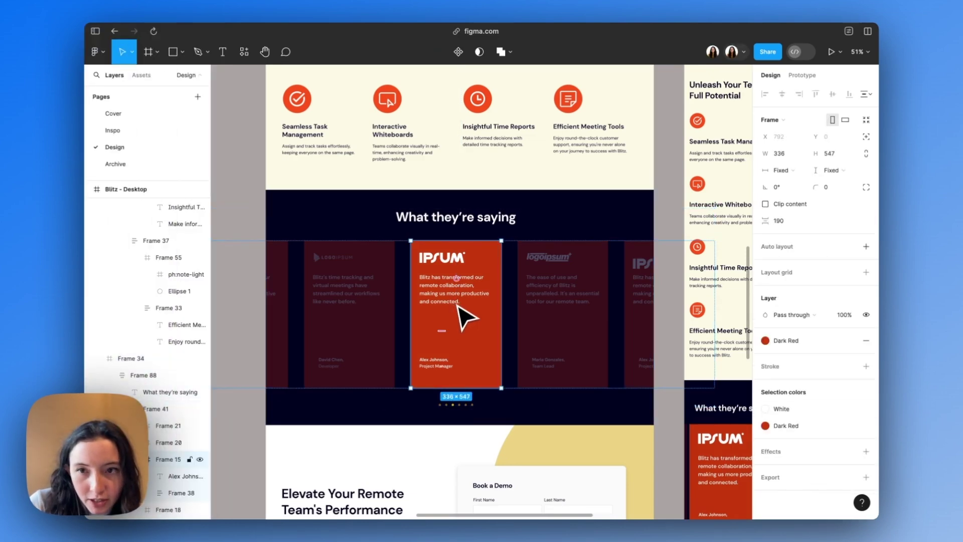
{"action": "mouse_move", "coordinate": [88, 228]}
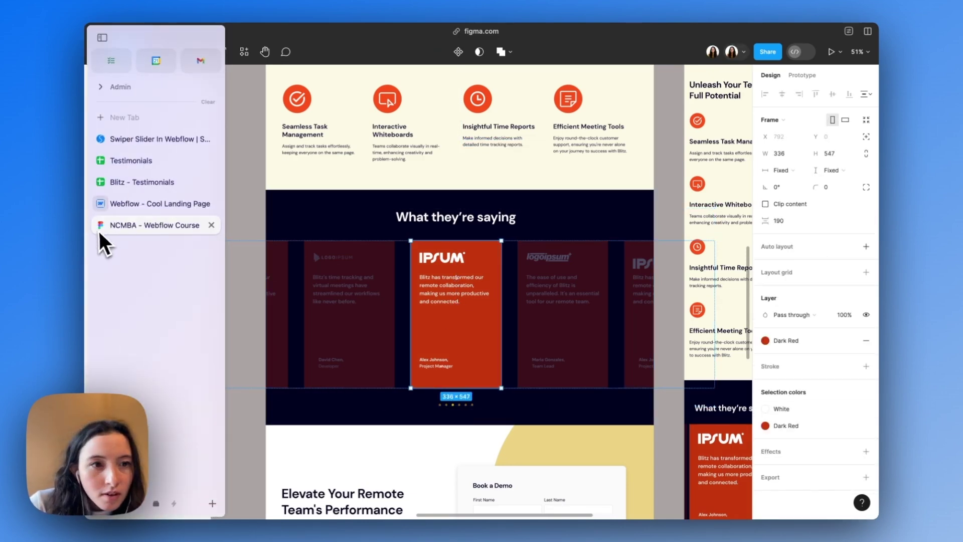
- Return to Webflow and set the swiper-slide's minimum height to 30 rem, trying 18 rem along the way
{"action": "left_click", "coordinate": [143, 207]}
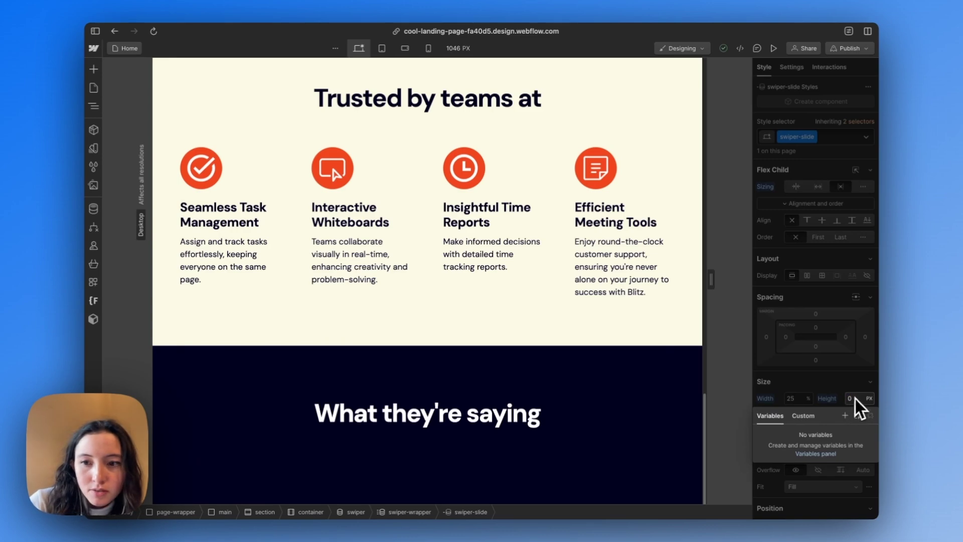
{"action": "left_click", "coordinate": [855, 398]}
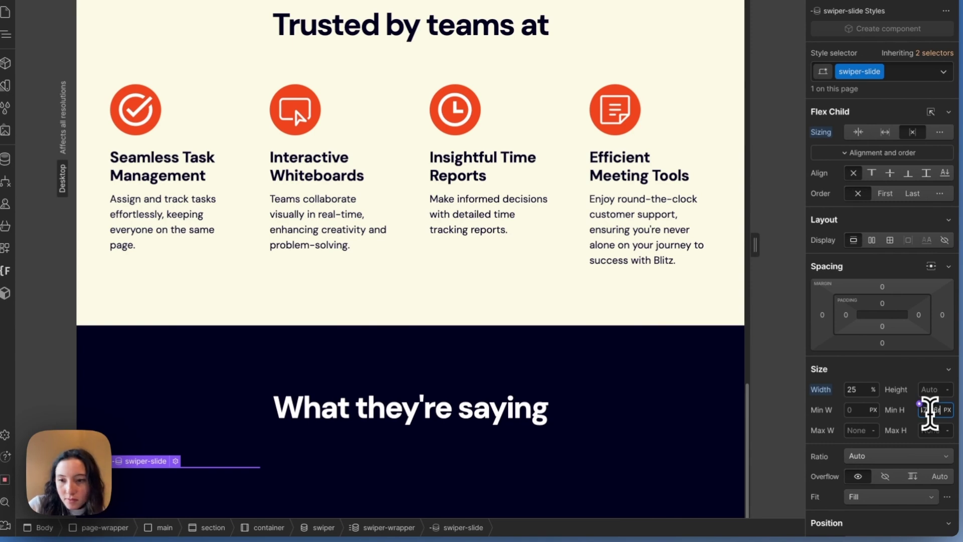
{"action": "key", "text": "Return"}
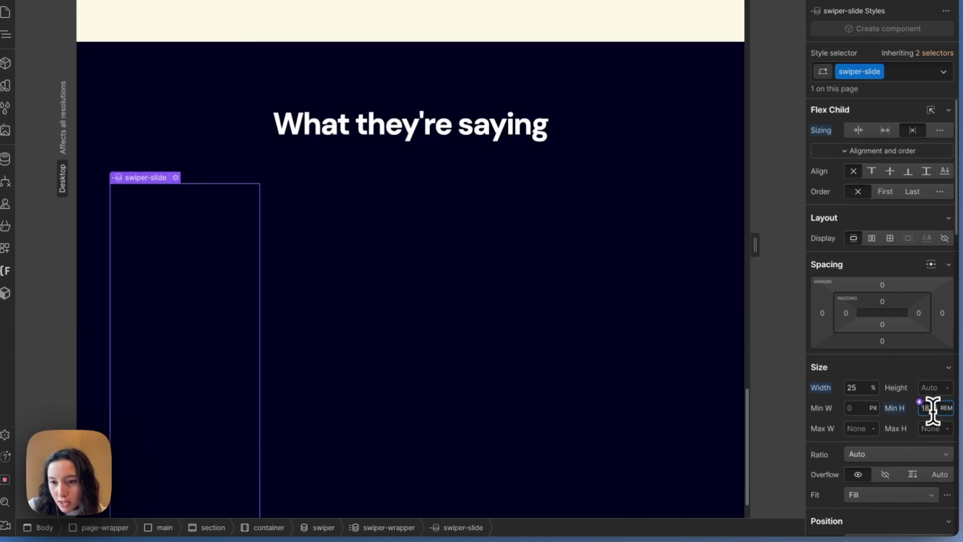
{"action": "double_click", "coordinate": [932, 409]}
{"action": "type", "text": "1"}
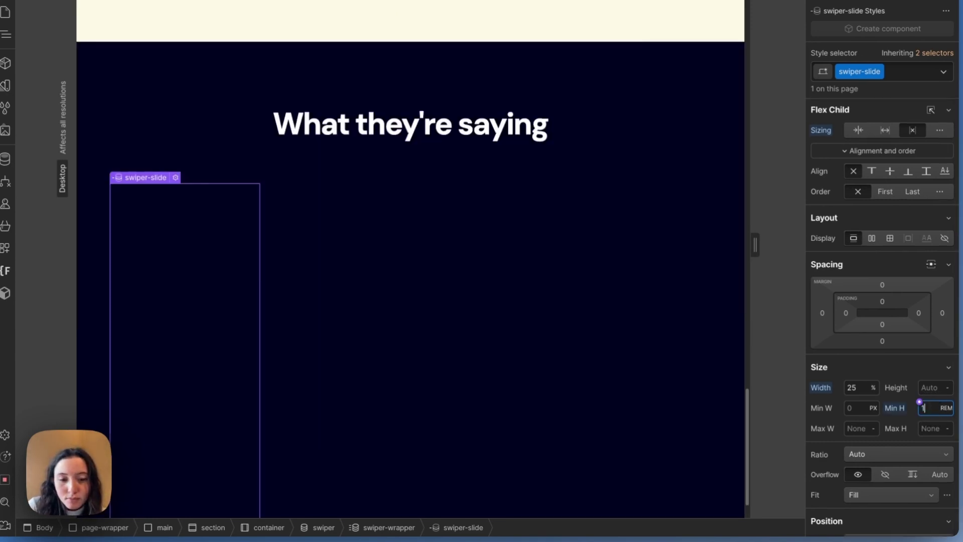
{"action": "type", "text": "8"}
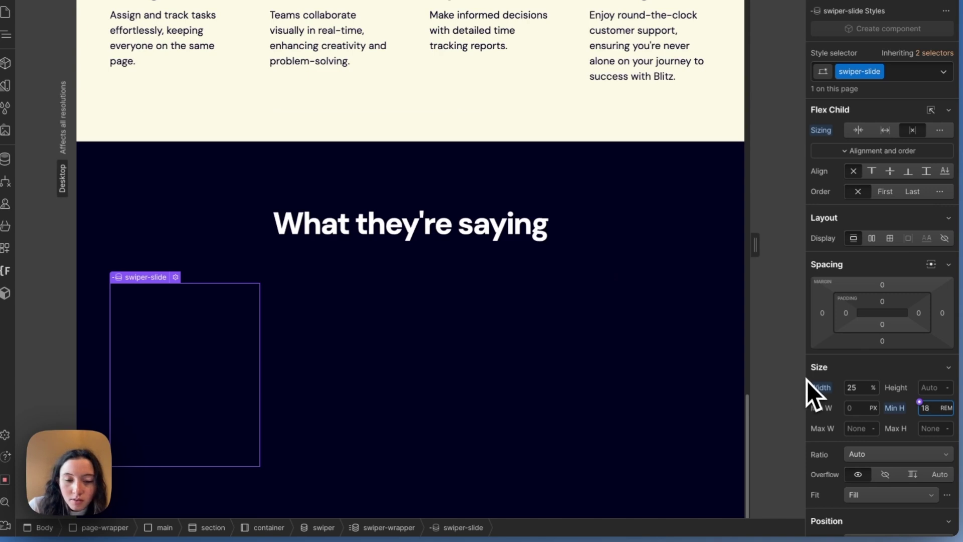
{"action": "key", "text": "super+z"}
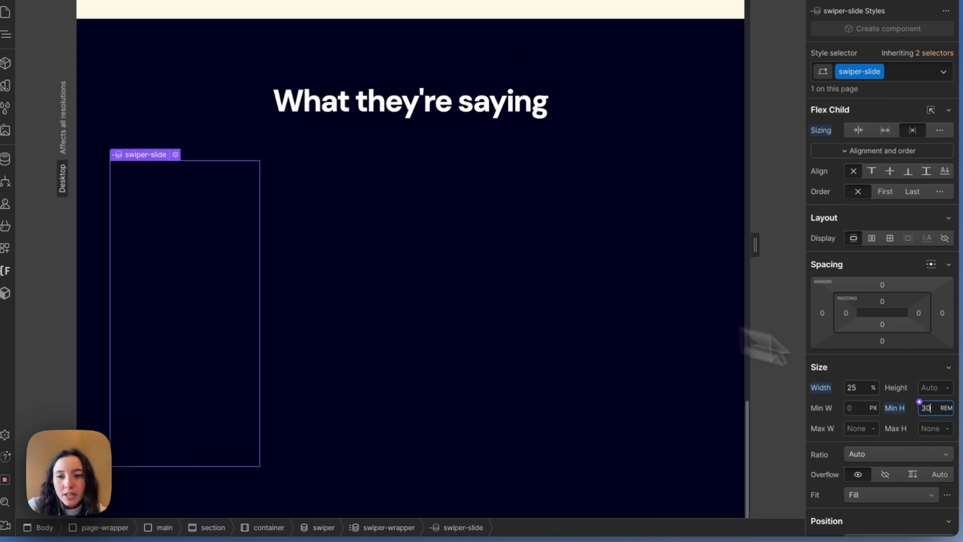
- Set the swiper-slide's background color to the Dark Red variable
{"action": "scroll", "coordinate": [943, 413], "scroll_direction": "down", "scroll_amount": 5}
{"action": "scroll", "coordinate": [937, 414], "scroll_direction": "down", "scroll_amount": 6}
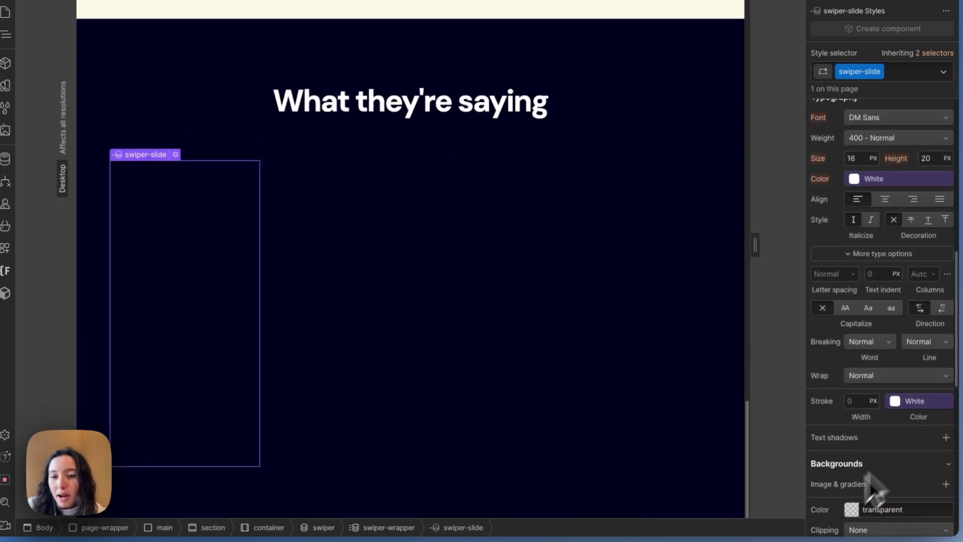
{"action": "left_click", "coordinate": [850, 508]}
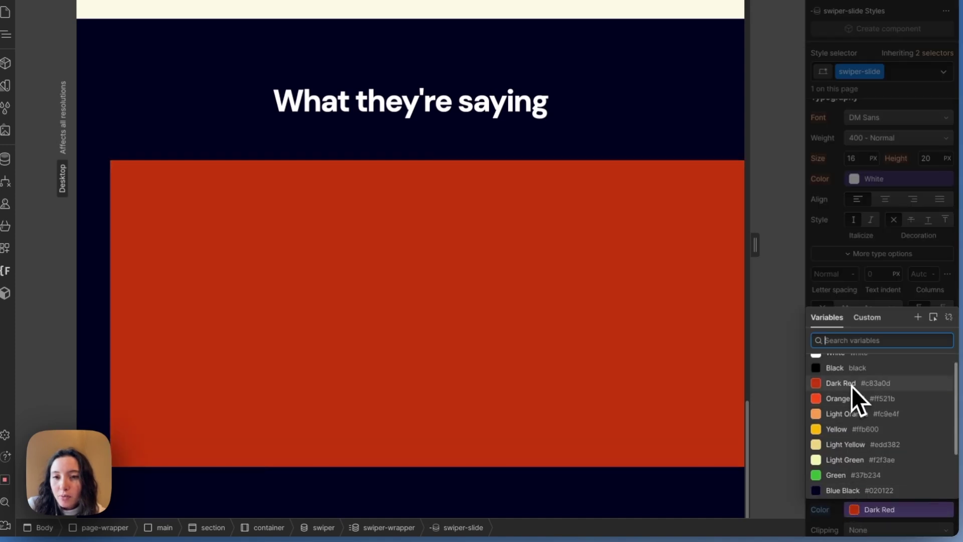
{"action": "left_click", "coordinate": [850, 387]}
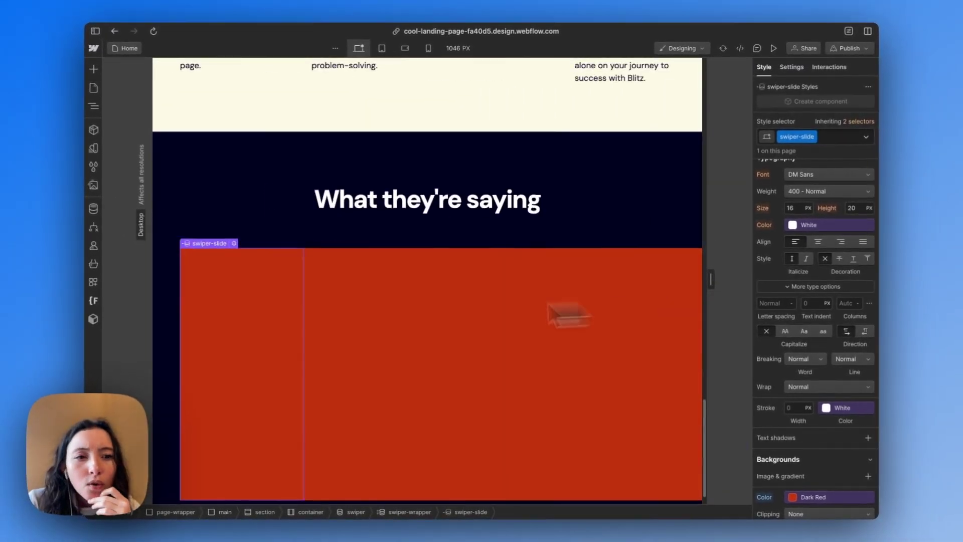
- Select the swiper element that holds the slides and set its overflow to hidden
{"action": "left_click", "coordinate": [206, 324]}
{"action": "left_click", "coordinate": [206, 325]}
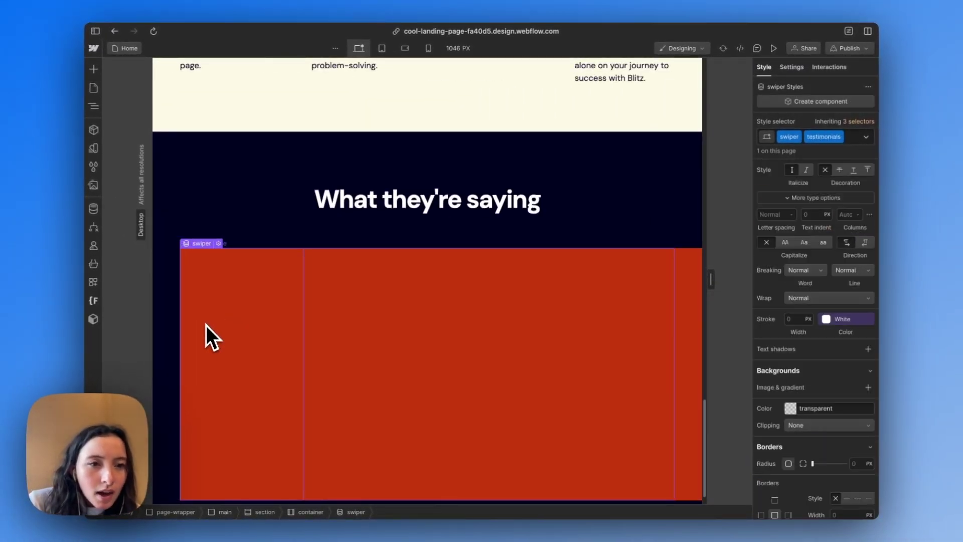
{"action": "scroll", "coordinate": [805, 278], "scroll_direction": "up", "scroll_amount": 5}
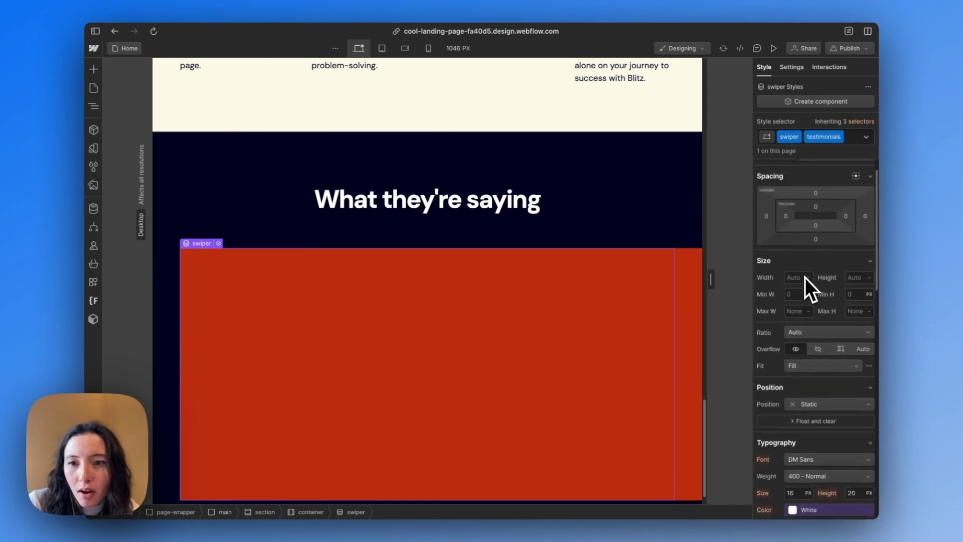
{"action": "left_click", "coordinate": [822, 355]}
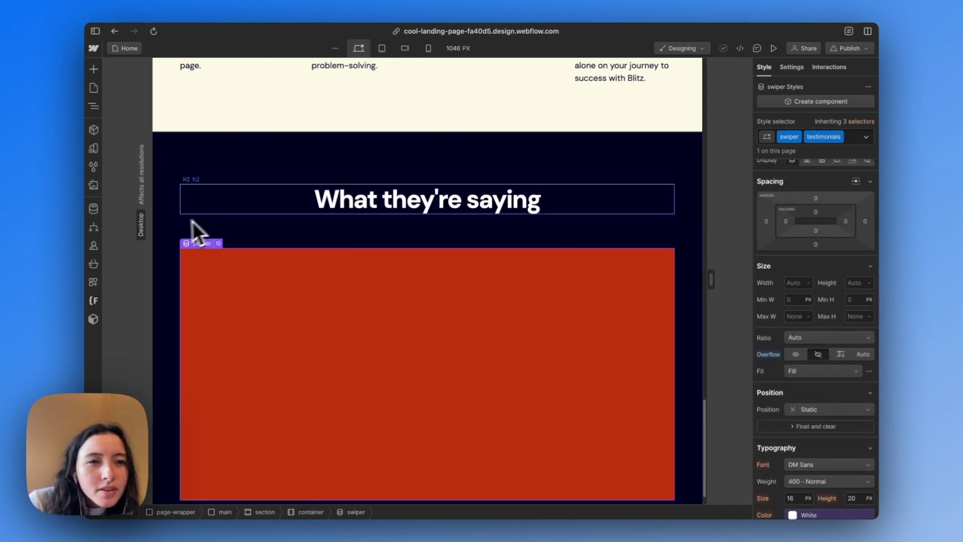
- Move the swiper out of its container and section so it sits directly in main, after the "What they're saying" section
{"action": "left_click", "coordinate": [92, 107]}
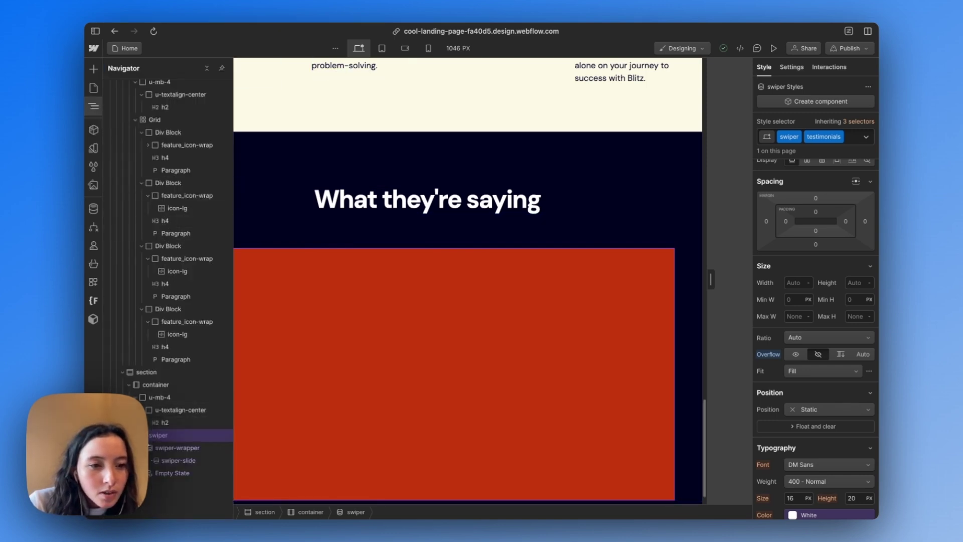
{"action": "left_click", "coordinate": [143, 435]}
{"action": "left_click_drag", "start_coordinate": [168, 441], "coordinate": [130, 435]}
- Add an image to the first swiper-slide and give it the class testimonial_logo
{"action": "left_click", "coordinate": [483, 293]}
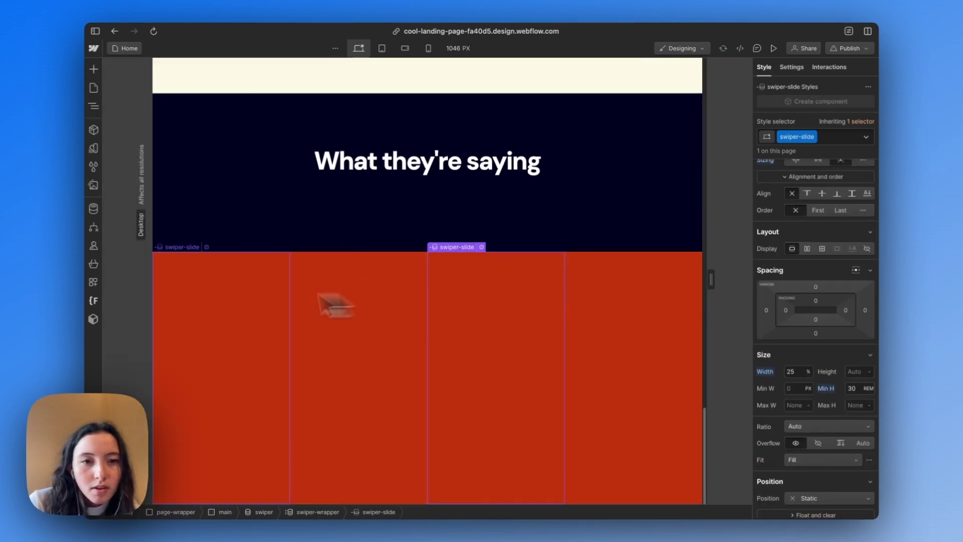
{"action": "left_click", "coordinate": [207, 244]}
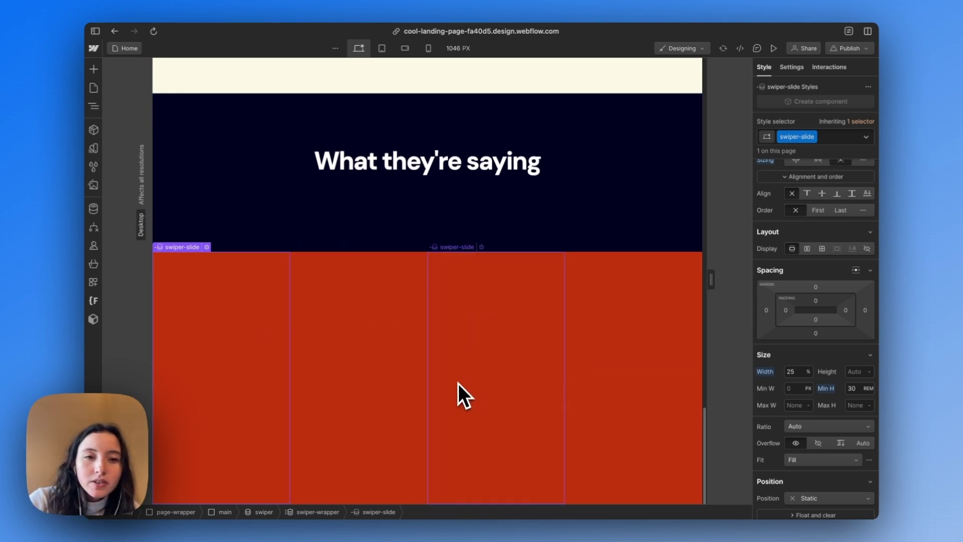
{"action": "key", "text": "super+e"}
{"action": "type", "text": "ima"}
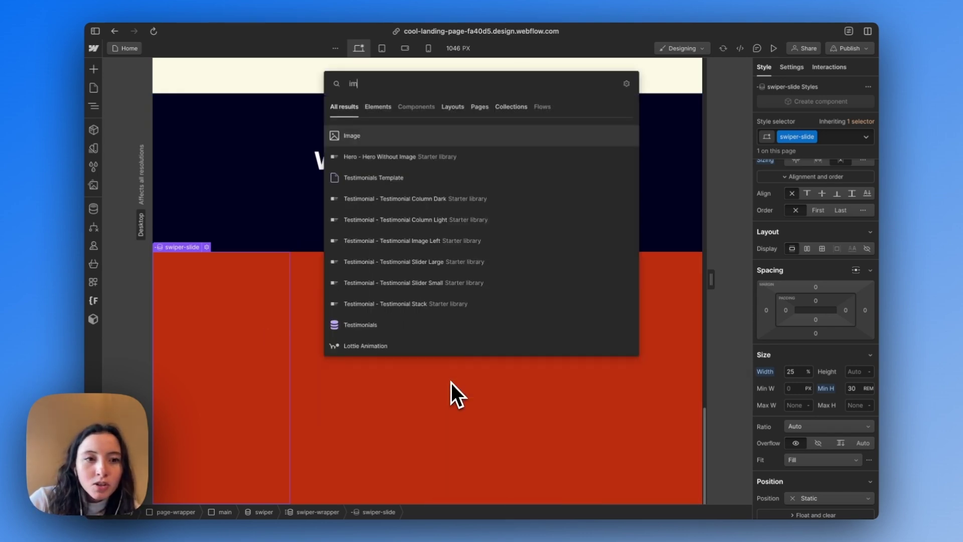
{"action": "key", "text": "super+Return"}
{"action": "type", "text": "testimoni"}
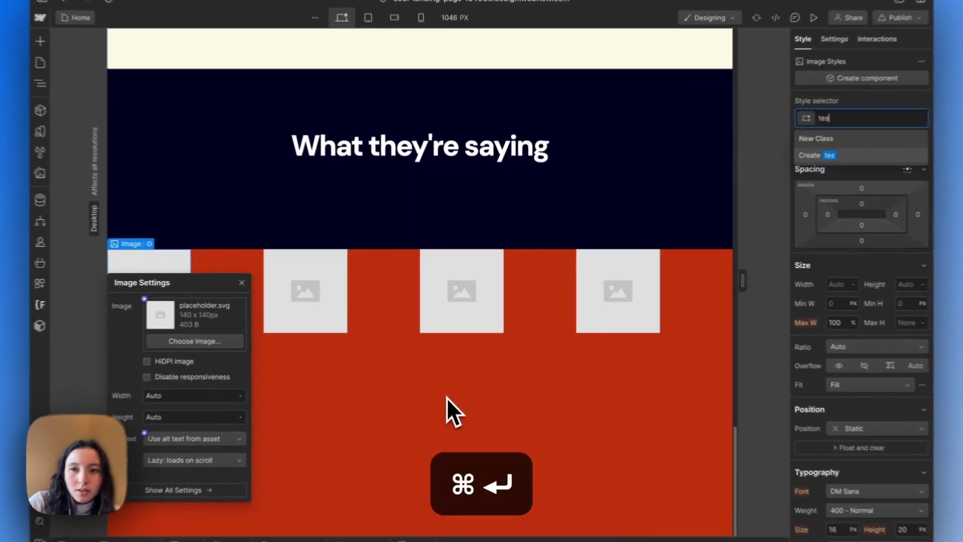
{"action": "type", "text": "al"}
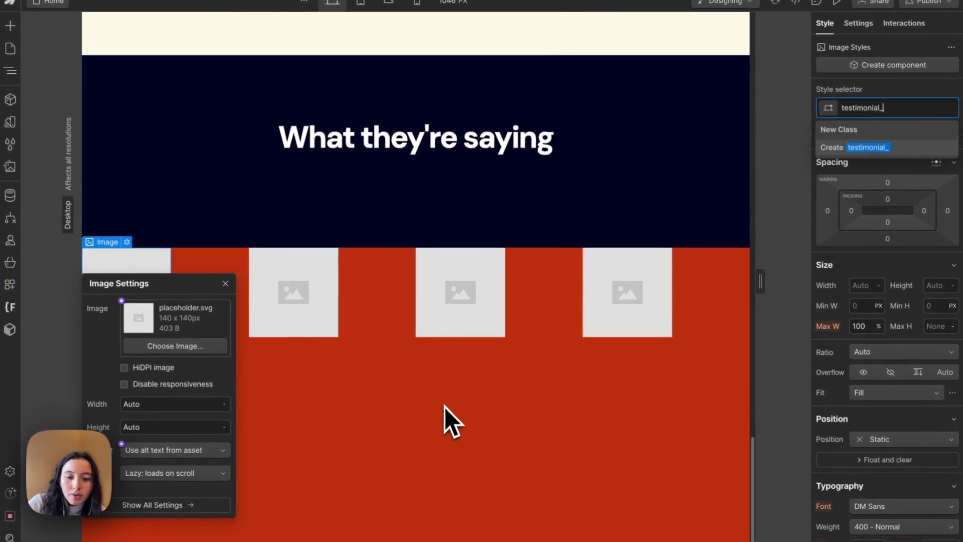
{"action": "type", "text": "_logo"}
{"action": "key", "text": "Return"}
- Connect the testimonial_logo image to the Logo field of the Testimonials collection
{"action": "left_click", "coordinate": [185, 347]}
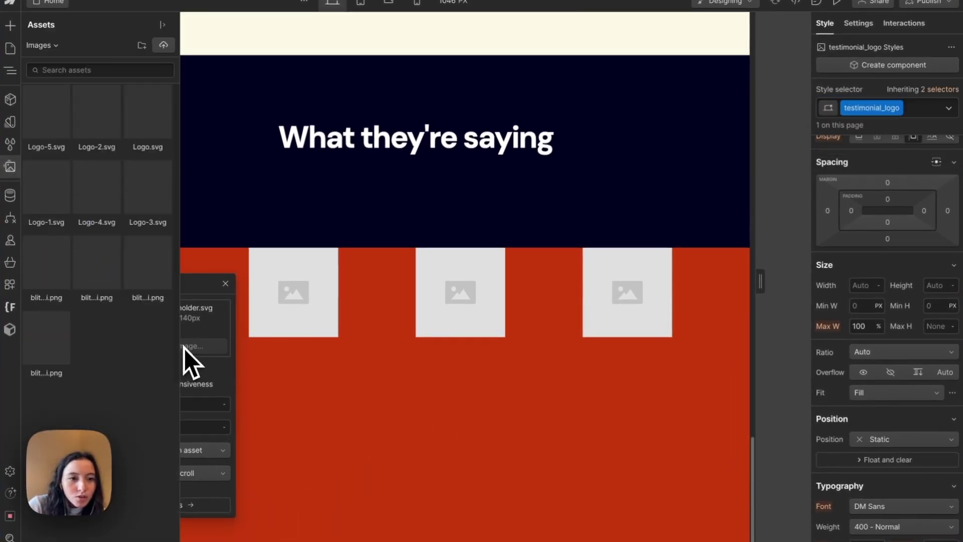
{"action": "left_click", "coordinate": [270, 297]}
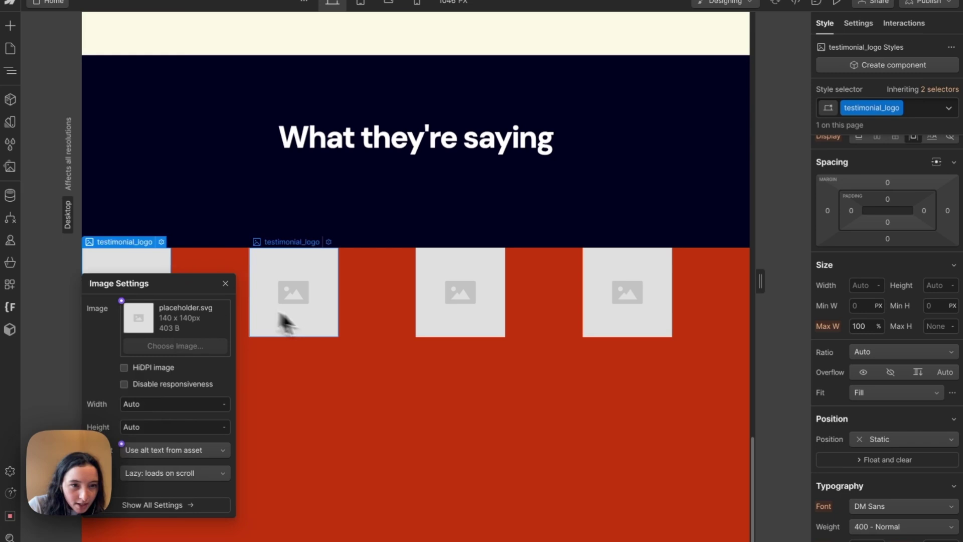
{"action": "left_click", "coordinate": [135, 301]}
{"action": "left_click", "coordinate": [161, 242]}
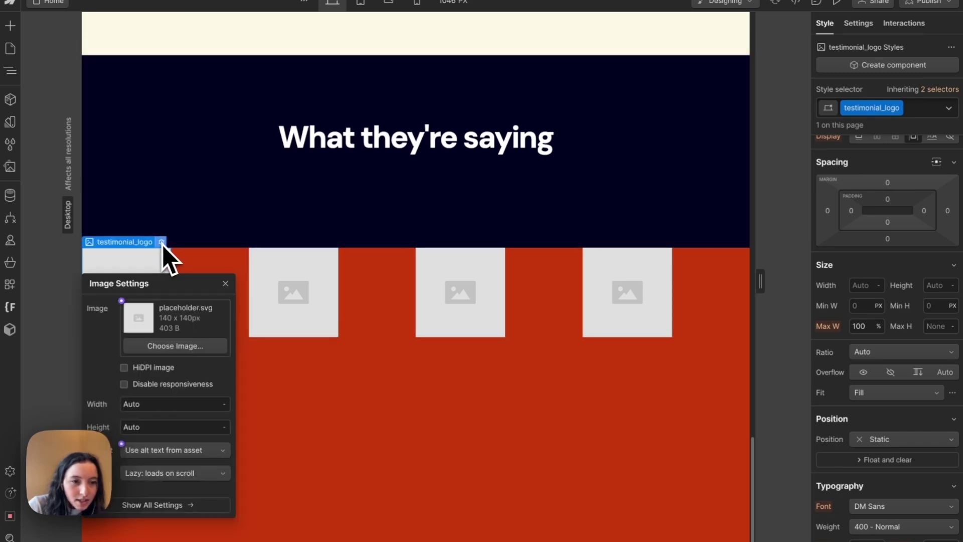
{"action": "left_click", "coordinate": [121, 301]}
{"action": "left_click", "coordinate": [122, 349]}
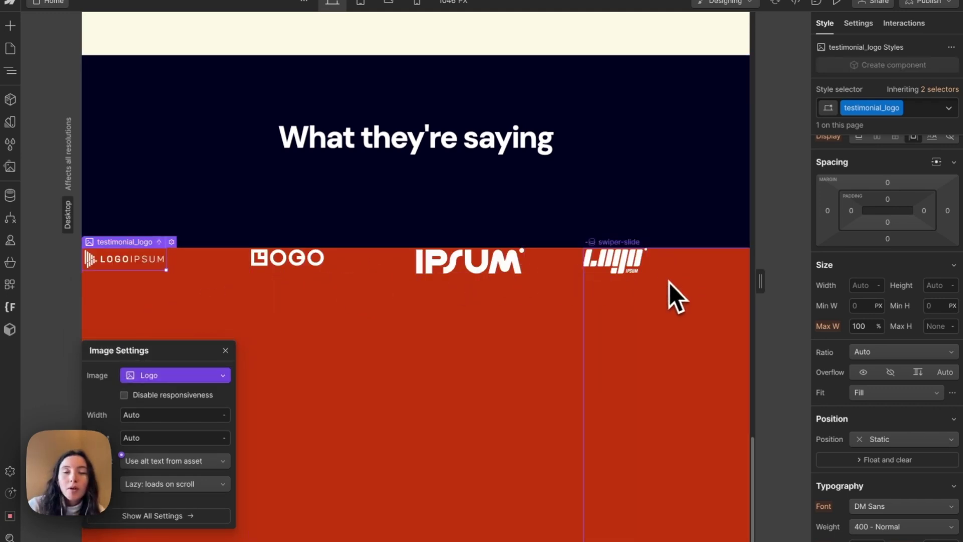
- Switch to the Figma design and check the contents of the red testimonial card
{"action": "left_click", "coordinate": [187, 333]}
{"action": "mouse_move", "coordinate": [15, 262]}
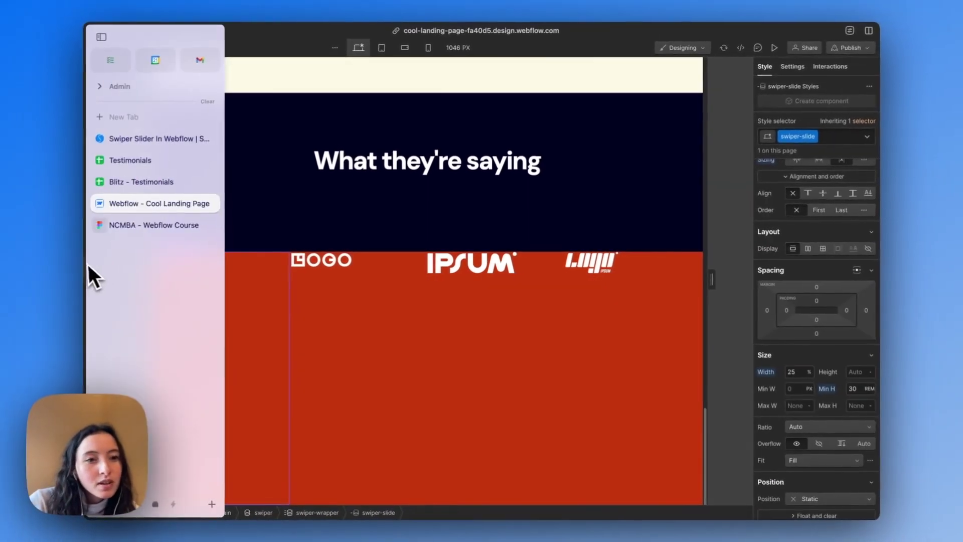
{"action": "left_click", "coordinate": [161, 225]}
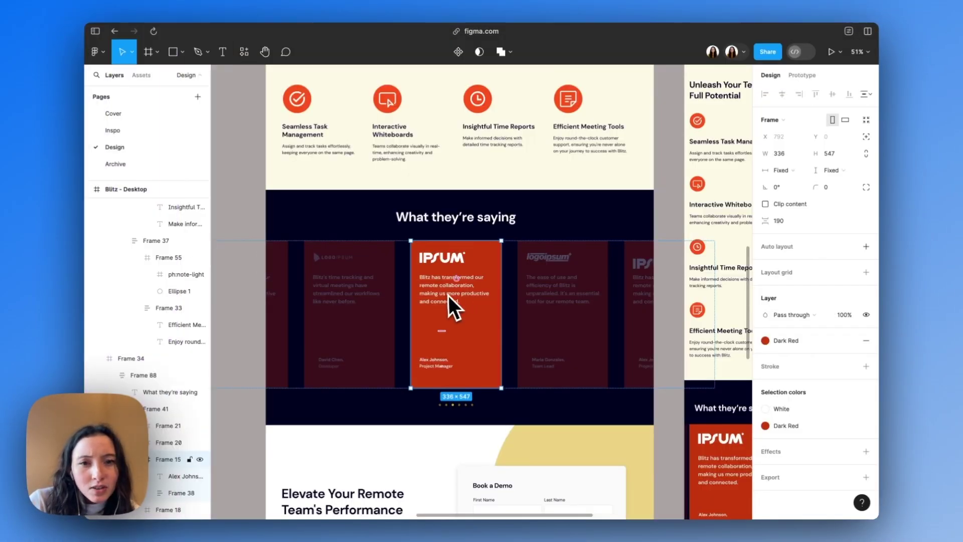
- Return to Webflow, add a paragraph to the swiper-slide and connect its text to the Quote field
{"action": "mouse_move", "coordinate": [88, 211]}
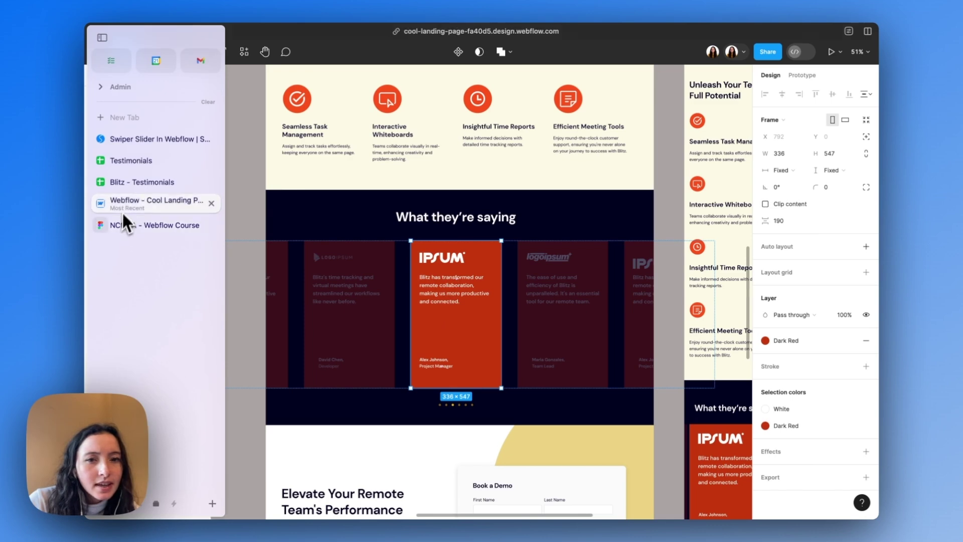
{"action": "left_click", "coordinate": [121, 201]}
{"action": "key", "text": "super+e"}
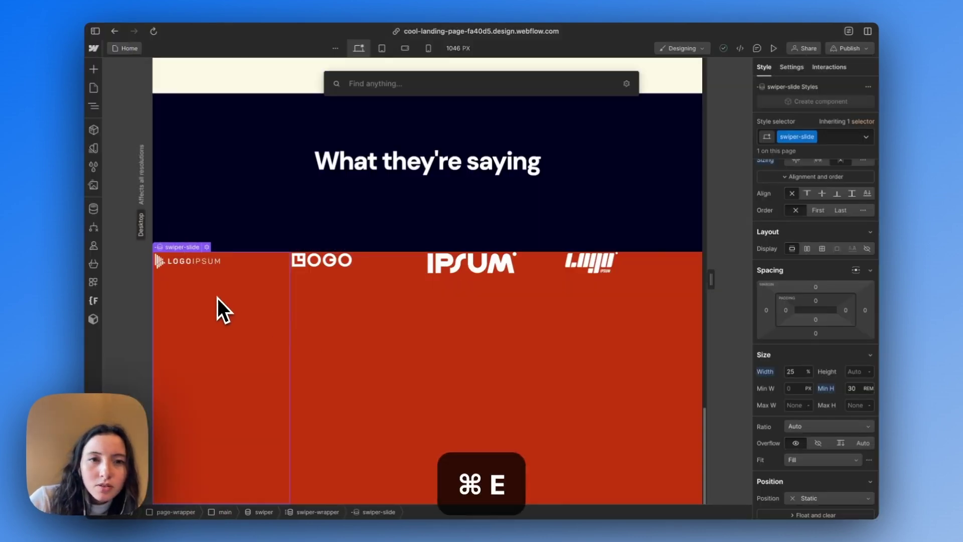
{"action": "type", "text": "p"}
{"action": "key", "text": "Return"}
{"action": "left_click", "coordinate": [189, 421]}
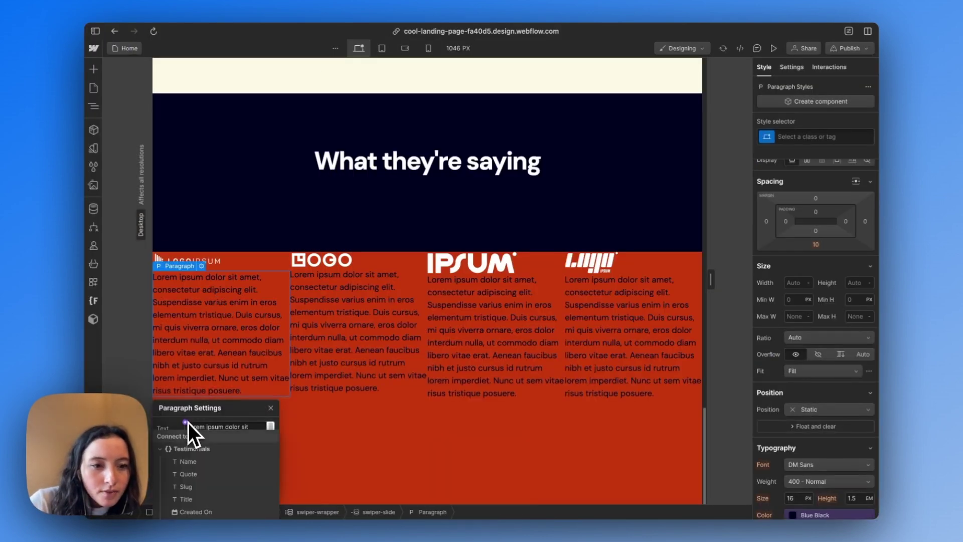
{"action": "left_click", "coordinate": [187, 477]}
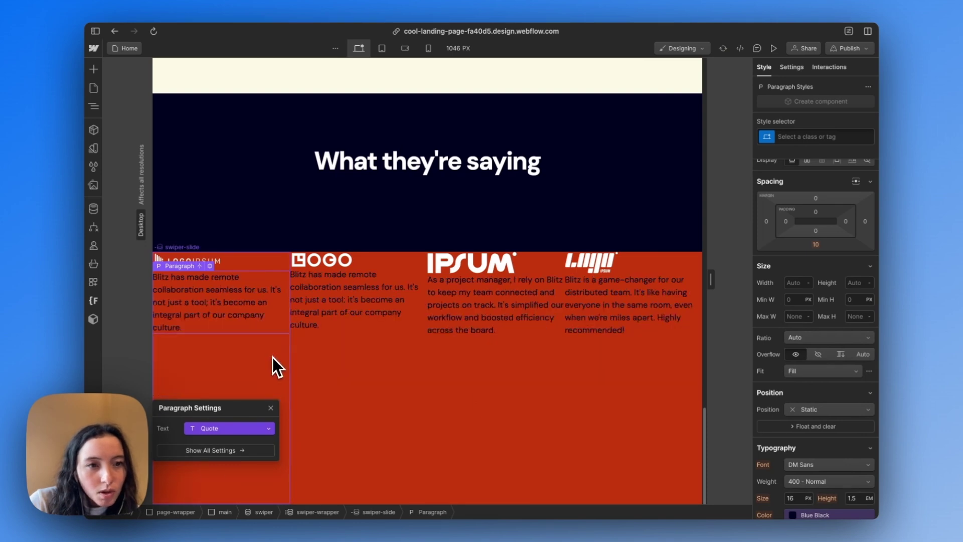
- Wrap the quote paragraph in a div block and move the testimonial_logo image into it above the quote
{"action": "left_click", "coordinate": [273, 357]}
{"action": "right_click", "coordinate": [242, 309]}
{"action": "mouse_move", "coordinate": [269, 316]}
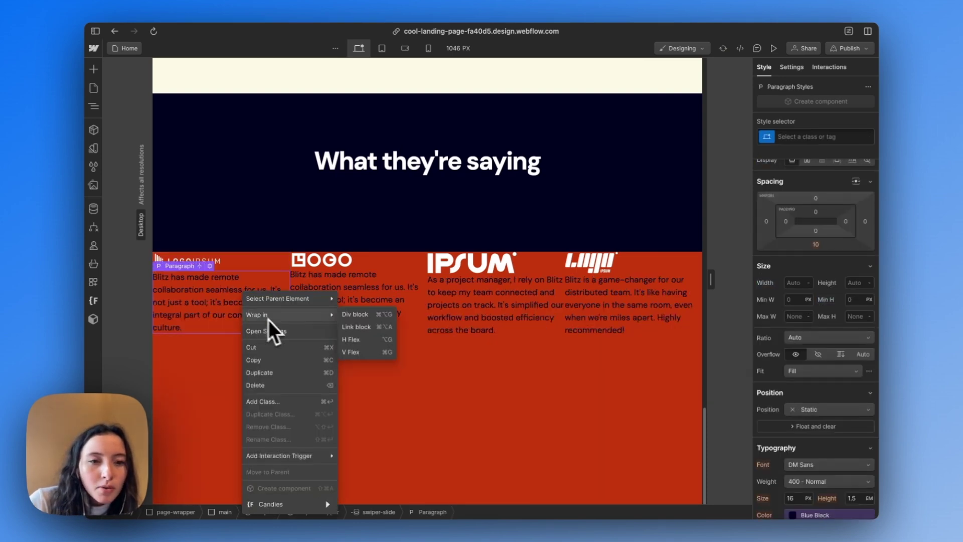
{"action": "left_click", "coordinate": [345, 314]}
{"action": "left_click", "coordinate": [191, 287]}
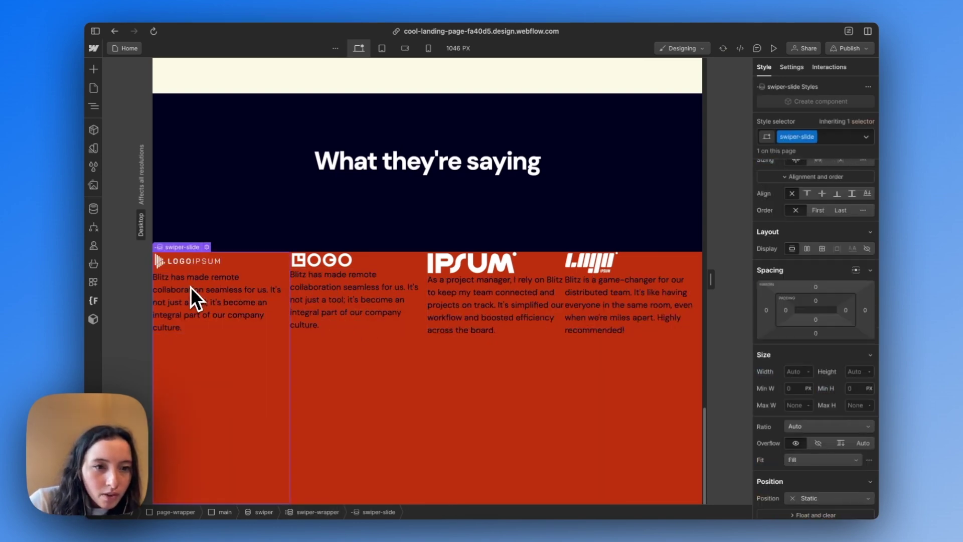
{"action": "left_click", "coordinate": [199, 281]}
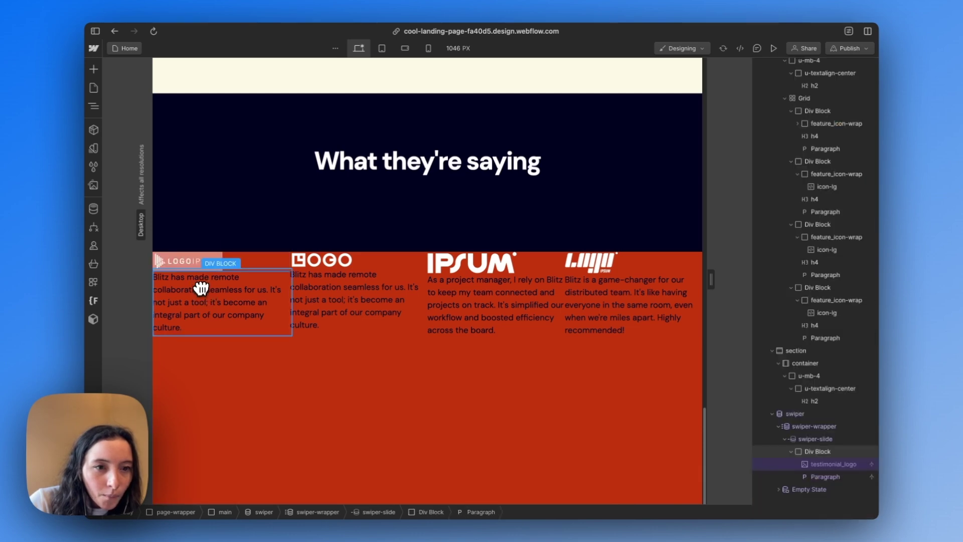
- Add a second div block to the swiper-slide, below the one with the logo and quote
{"action": "left_click", "coordinate": [228, 361]}
{"action": "key", "text": "super+e"}
{"action": "type", "text": "div"}
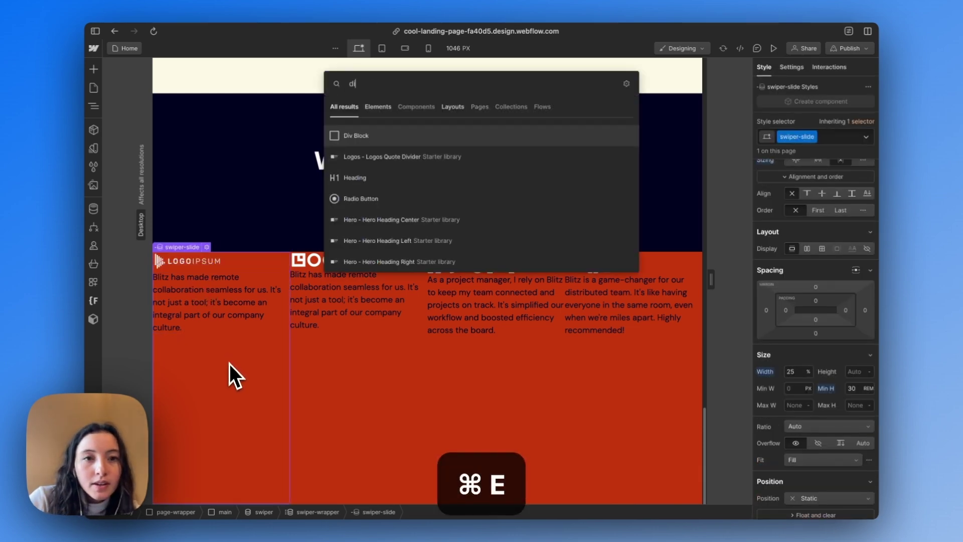
{"action": "key", "text": "Return"}
- Insert a text block in the new div block and connect its text to the Name field
{"action": "key", "text": "super+e"}
{"action": "type", "text": "te"}
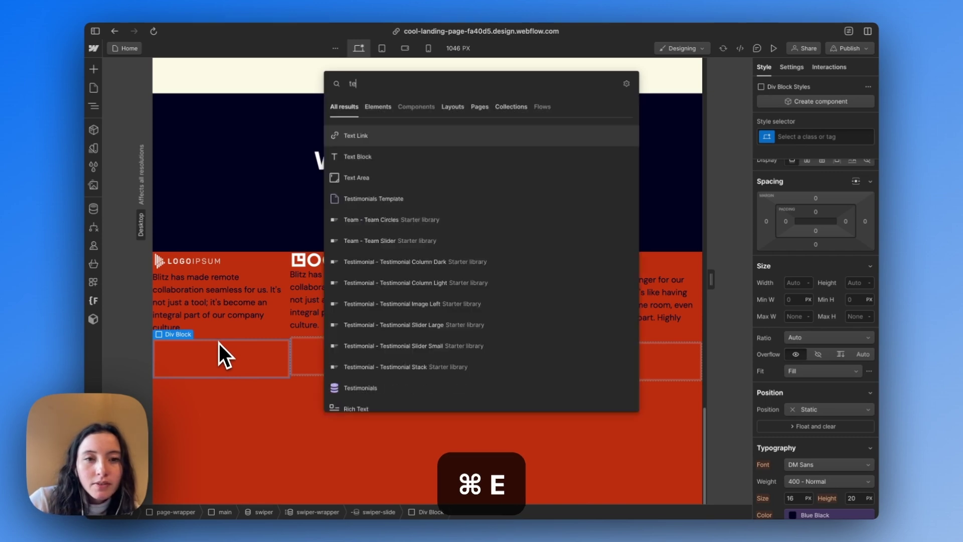
{"action": "left_click", "coordinate": [370, 151]}
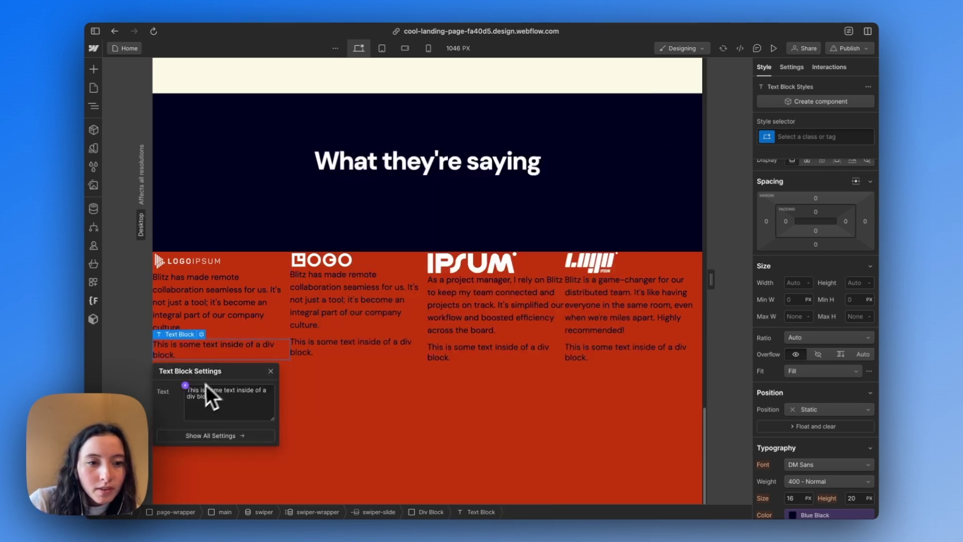
{"action": "left_click", "coordinate": [185, 385]}
{"action": "left_click", "coordinate": [194, 422]}
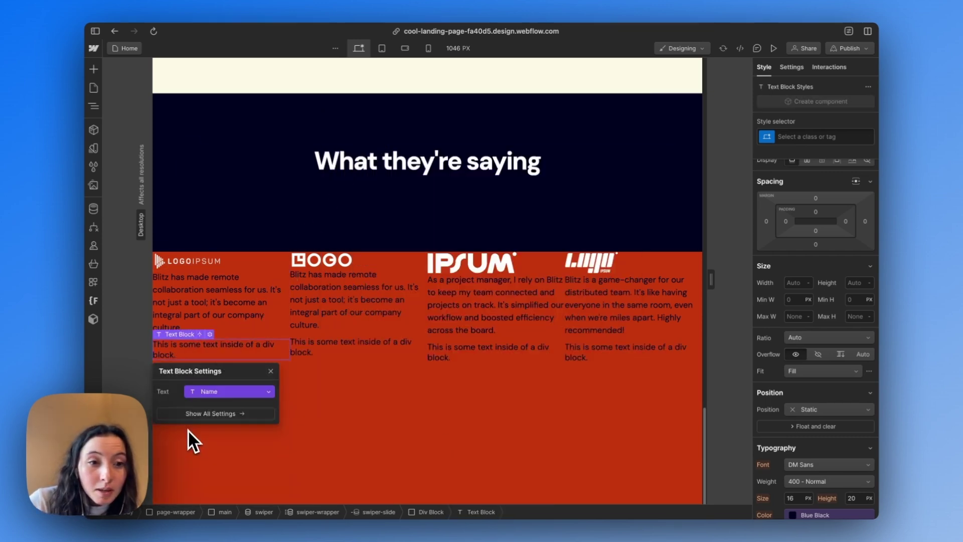
- Duplicate the name text block and connect the copy's text to the Title field
{"action": "key", "text": "super+d"}
{"action": "left_click", "coordinate": [203, 354]}
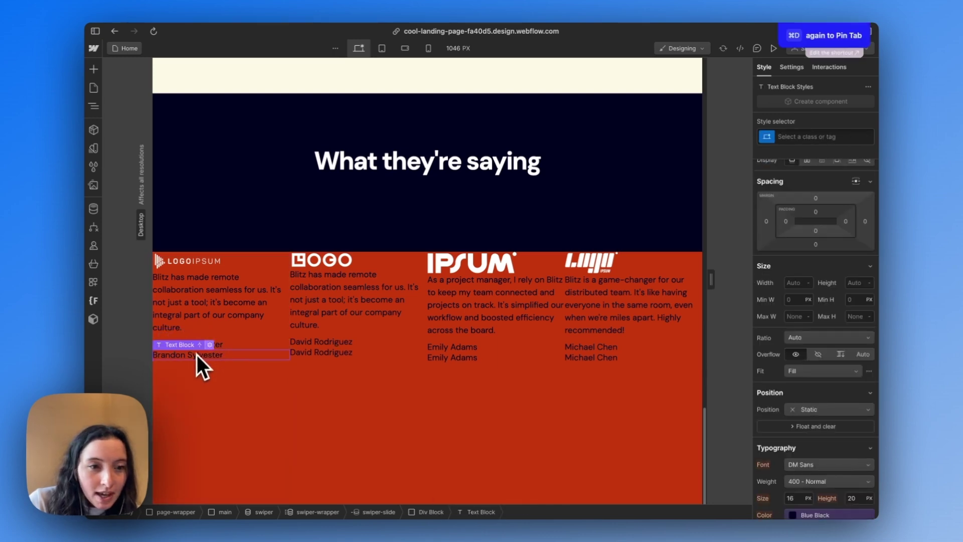
{"action": "left_click", "coordinate": [210, 345]}
{"action": "left_click", "coordinate": [196, 390]}
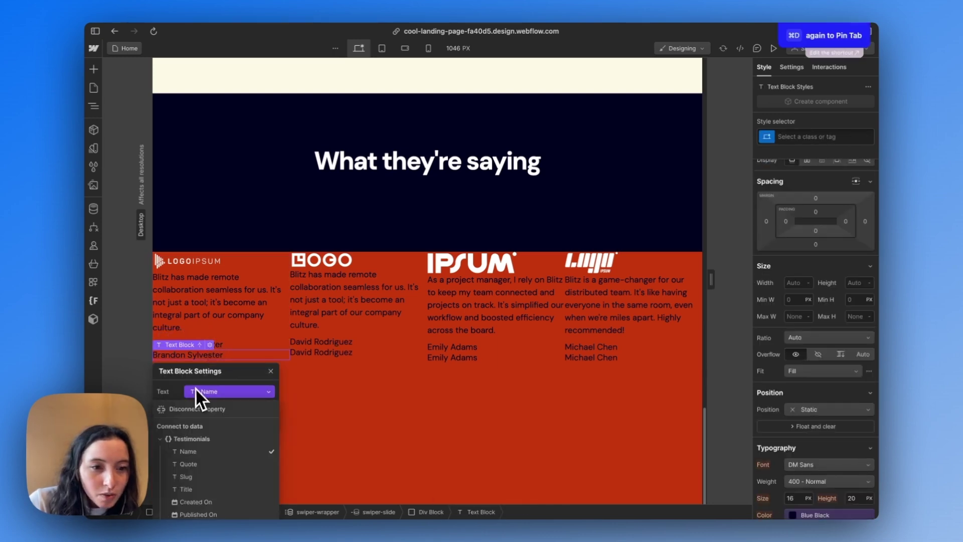
{"action": "left_click", "coordinate": [203, 489]}
{"action": "left_click", "coordinate": [270, 331]}
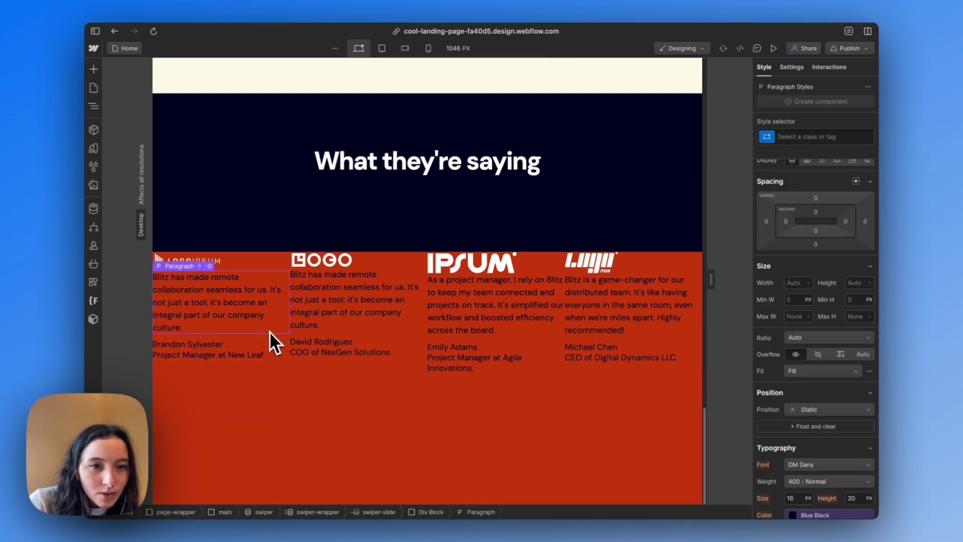
- Set the text color of the swiper-slide class to the White variable
{"action": "left_click", "coordinate": [268, 402]}
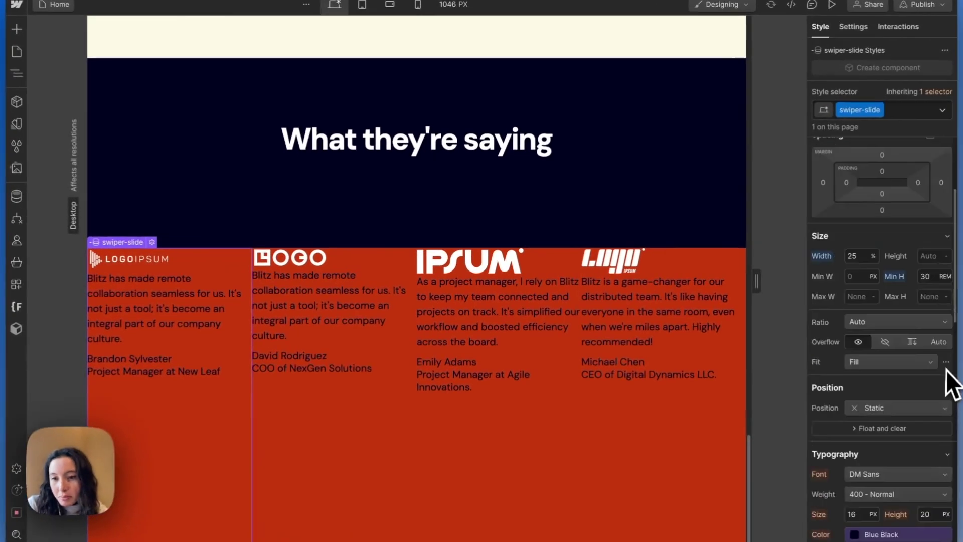
{"action": "scroll", "coordinate": [953, 384], "scroll_direction": "down", "scroll_amount": 4}
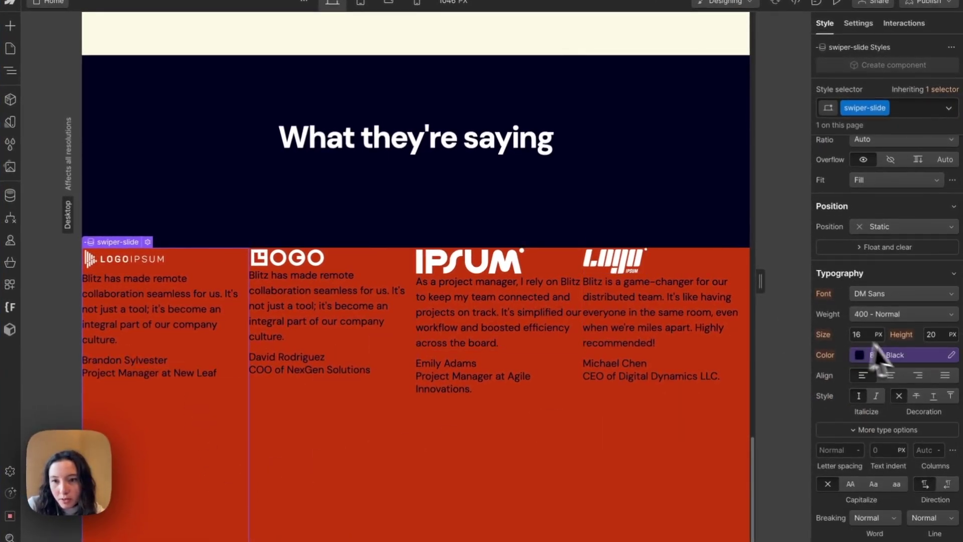
{"action": "left_click", "coordinate": [896, 354]}
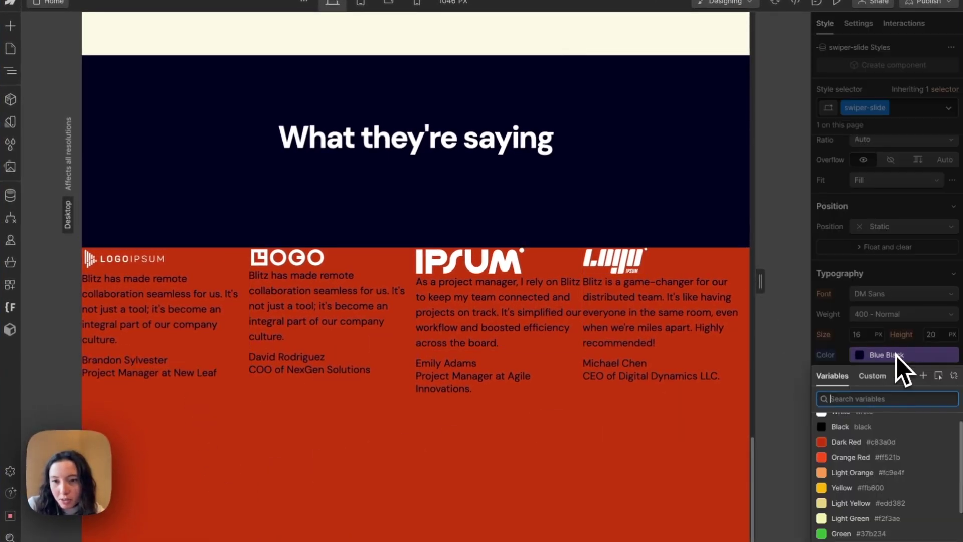
{"action": "left_click", "coordinate": [844, 422]}
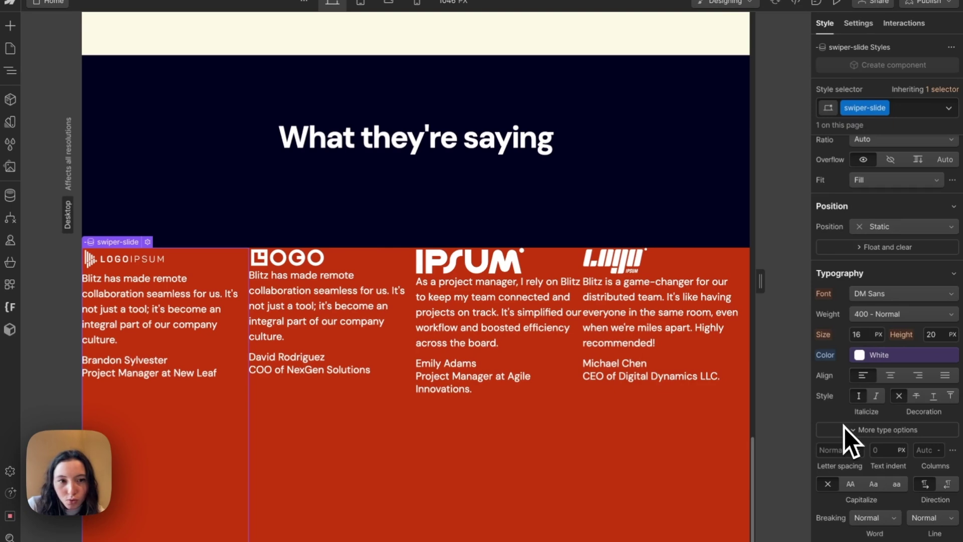
- Make the swiper-slide a vertical flex layout with its children justified with space between
{"action": "scroll", "coordinate": [869, 274], "scroll_direction": "up", "scroll_amount": 7}
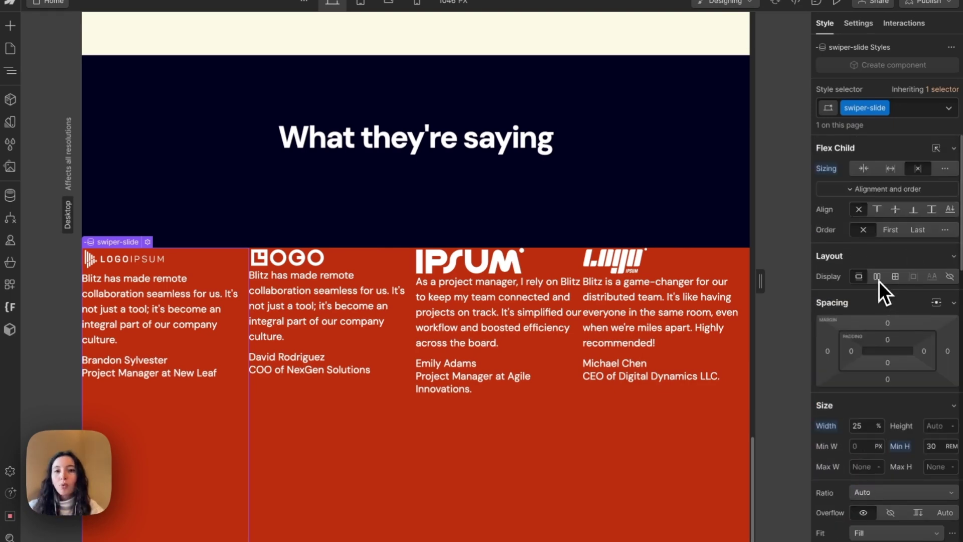
{"action": "left_click", "coordinate": [878, 277]}
{"action": "left_click", "coordinate": [917, 302]}
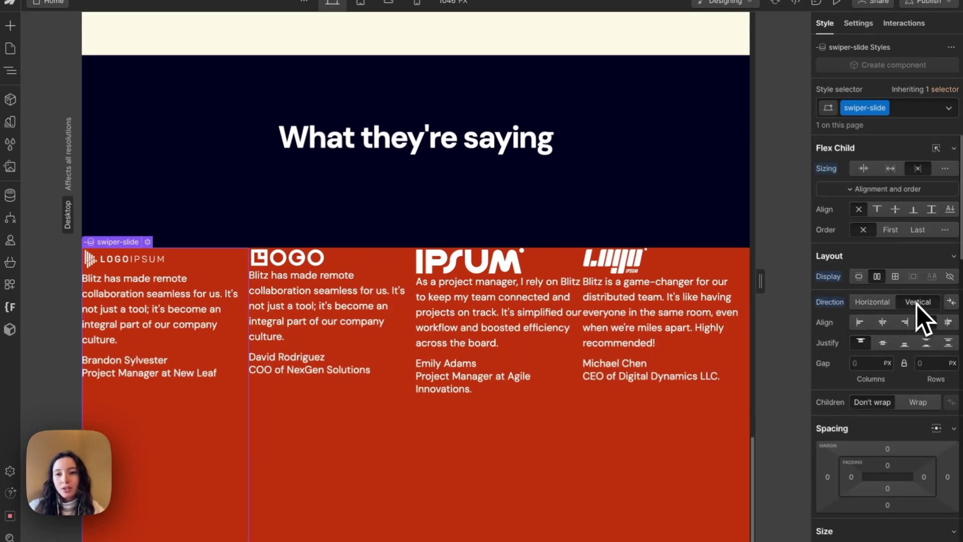
{"action": "left_click", "coordinate": [925, 343]}
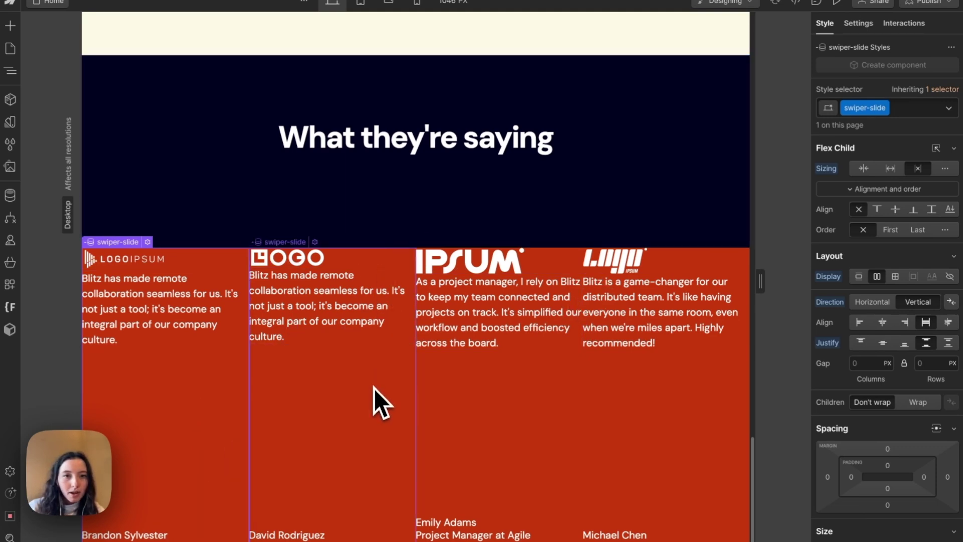
- Nest the swiper element inside the "What they're saying" section, below the container, and select a swiper-slide
{"action": "left_click", "coordinate": [268, 209]}
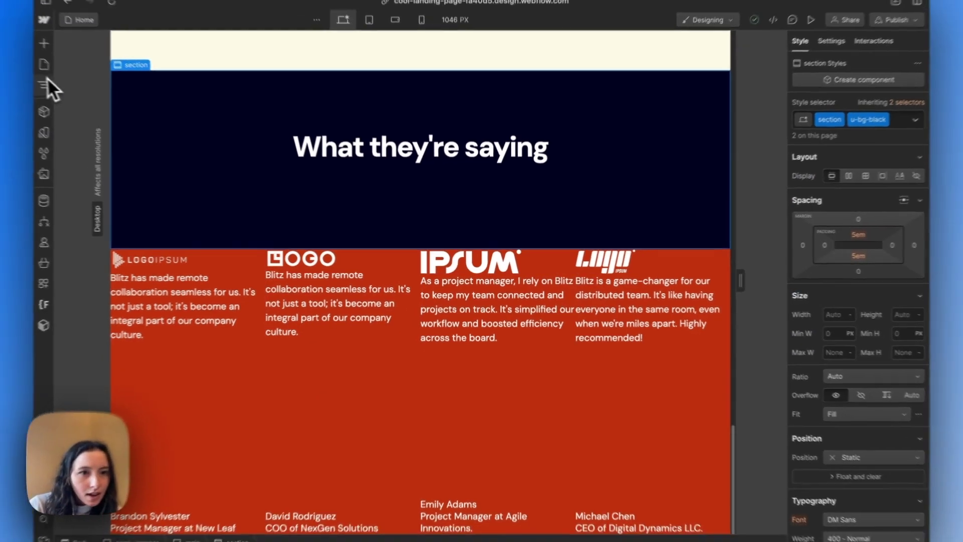
{"action": "left_click", "coordinate": [10, 70]}
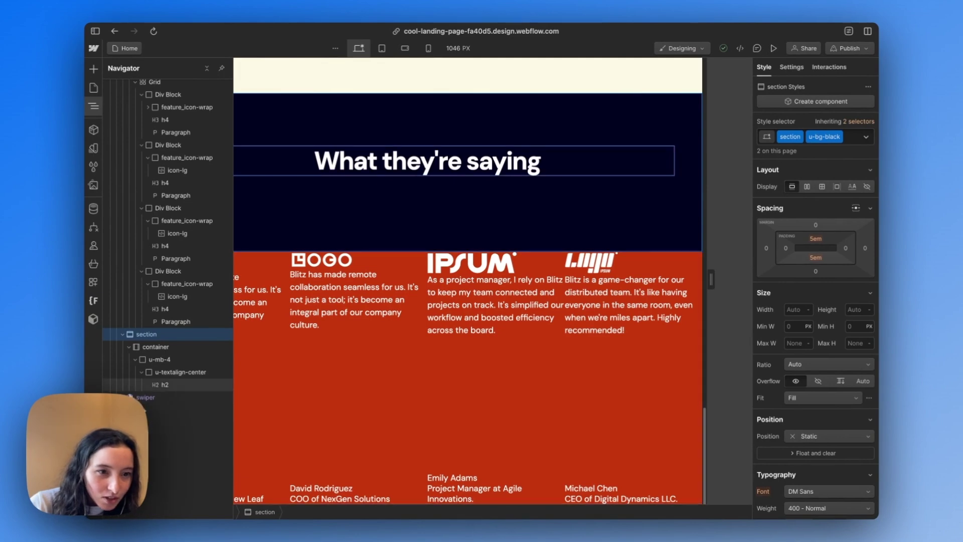
{"action": "left_click_drag", "start_coordinate": [138, 396], "coordinate": [145, 388]}
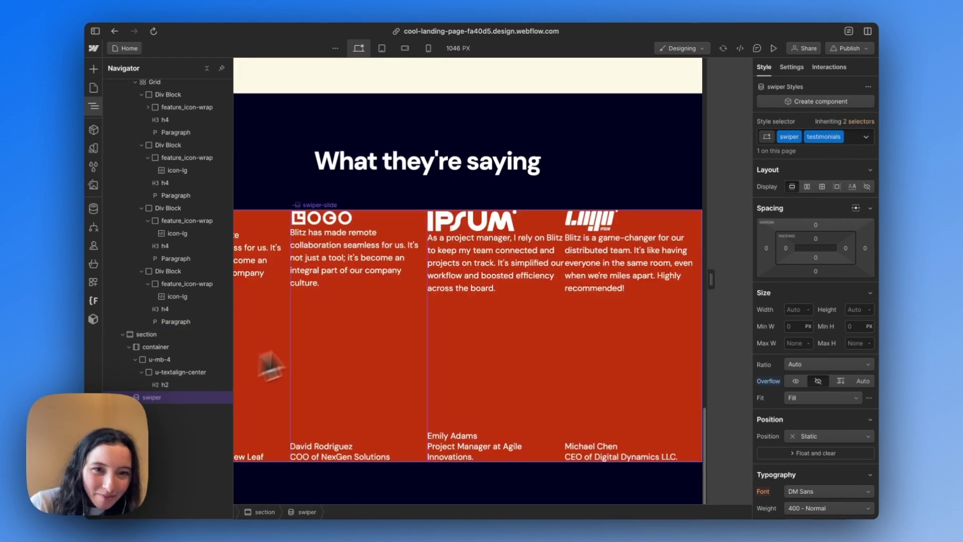
{"action": "left_click", "coordinate": [369, 323]}
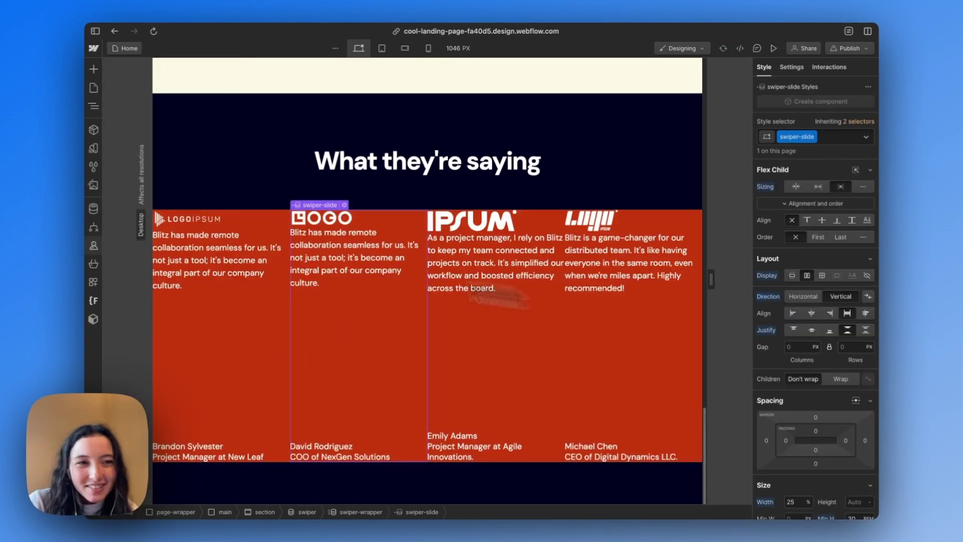
- Switch to the Figma design and measure the spacing between the red testimonial card's edges and its logo and quote group
{"action": "mouse_move", "coordinate": [119, 253]}
{"action": "left_click", "coordinate": [136, 224]}
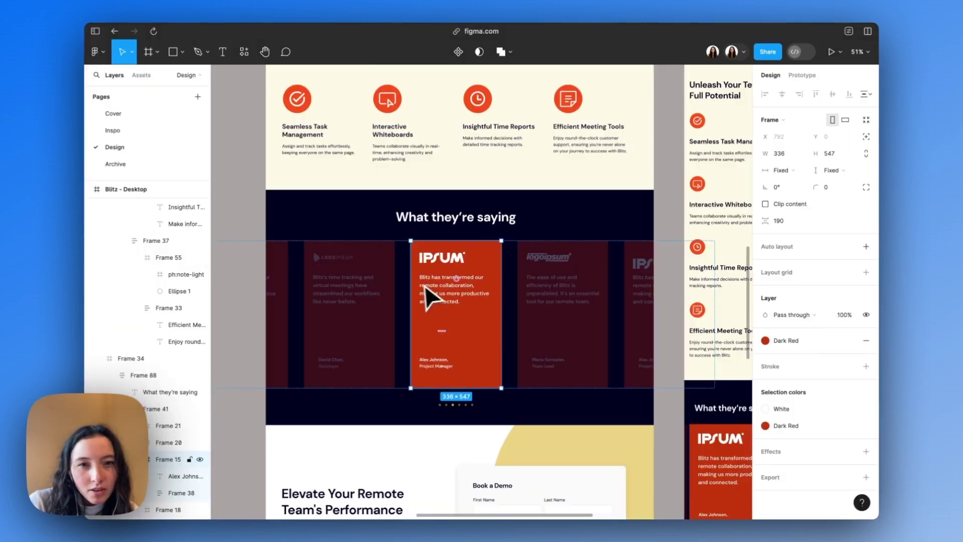
{"action": "left_click", "coordinate": [441, 299]}
{"action": "key", "text": "alt"}
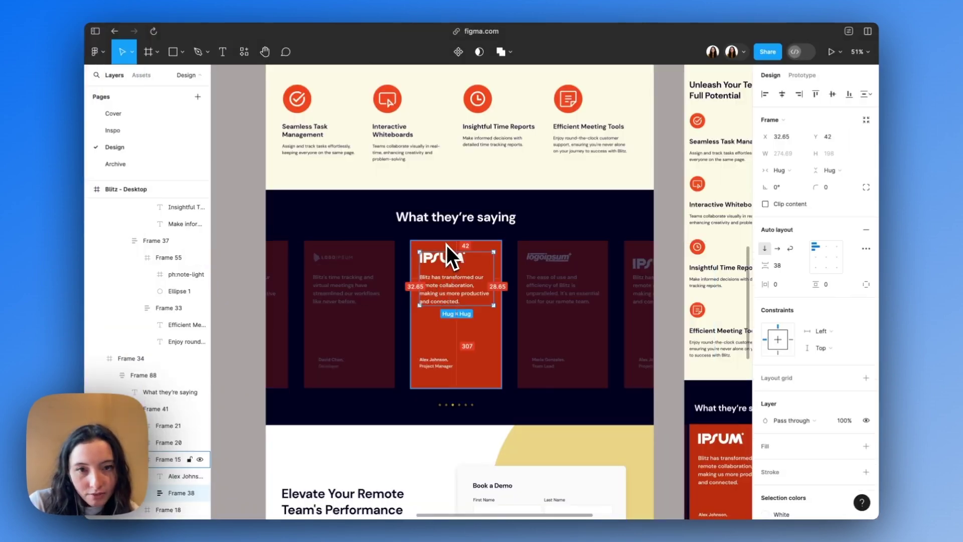
{"action": "scroll", "coordinate": [446, 245], "scroll_direction": "up", "scroll_amount": 5}
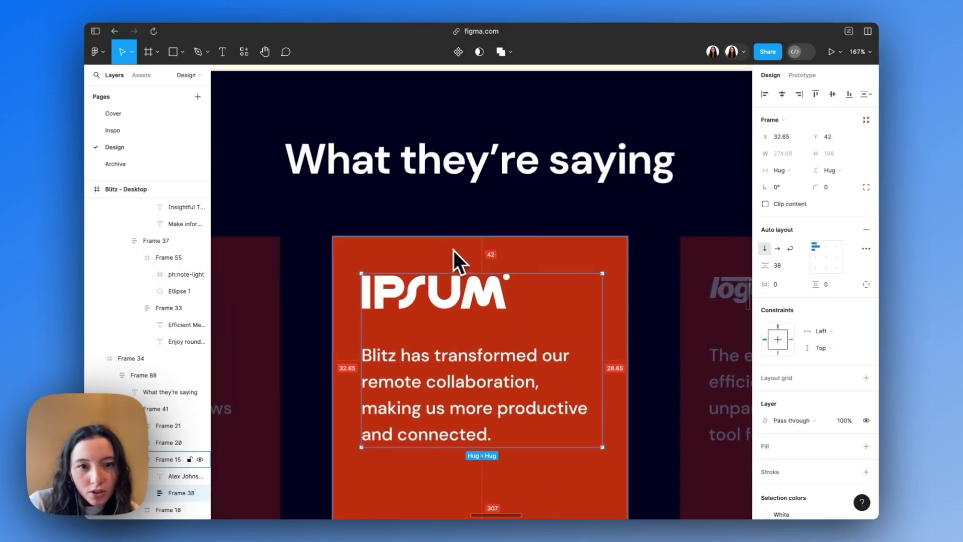
{"action": "key", "text": "alt"}
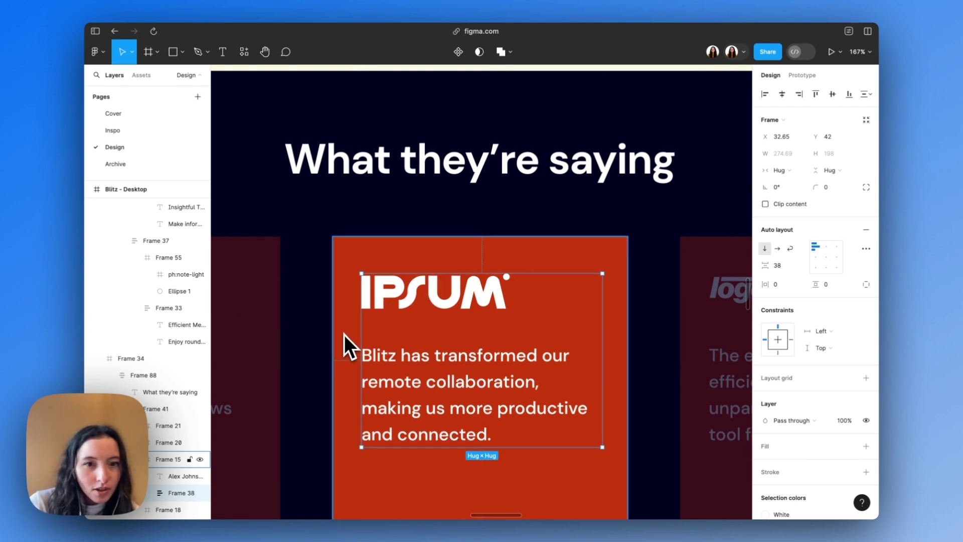
{"action": "key", "text": "alt"}
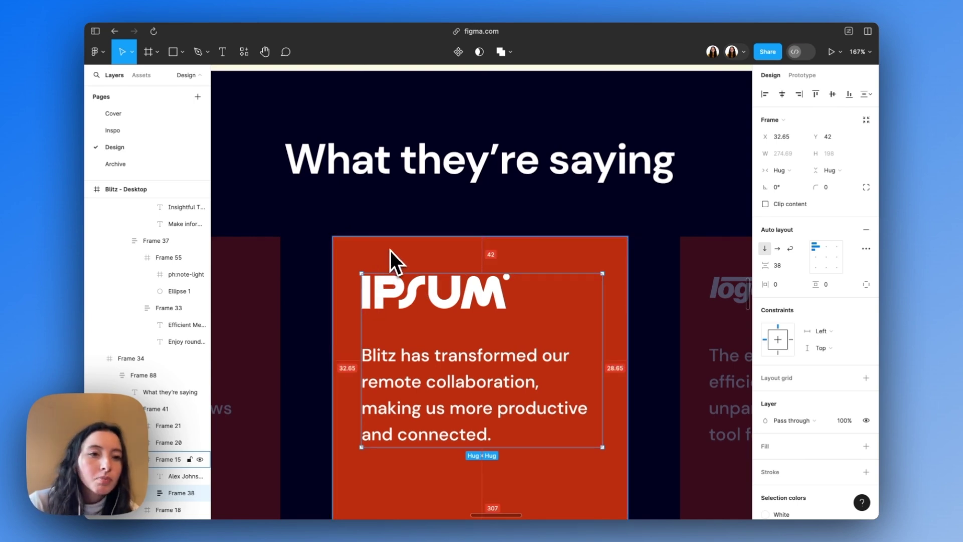
- Back in Webflow, set the swiper-slide padding to 2rem left and right and 2.5rem top and bottom
{"action": "mouse_move", "coordinate": [140, 307]}
{"action": "left_click", "coordinate": [158, 202]}
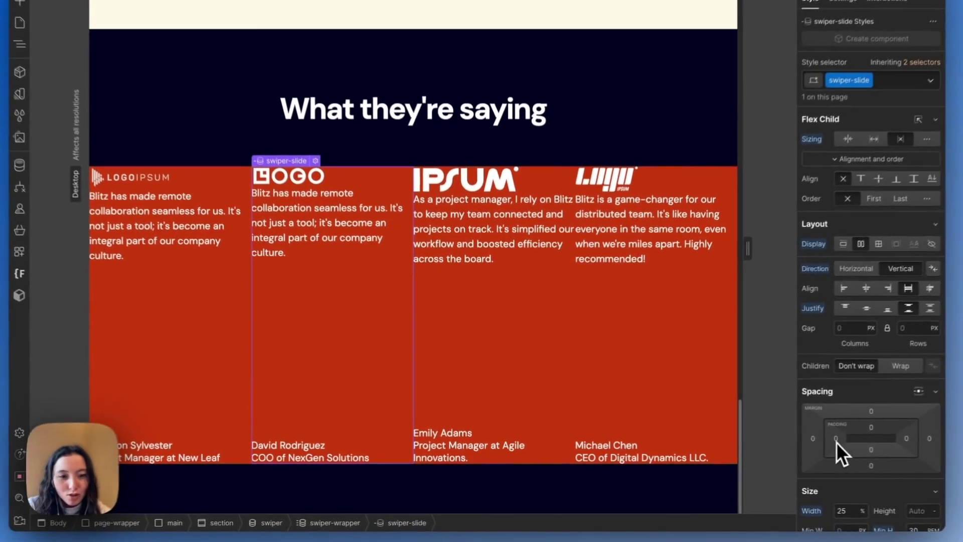
{"action": "left_click", "coordinate": [785, 441]}
{"action": "type", "text": "2rem"}
{"action": "key", "text": "Return"}
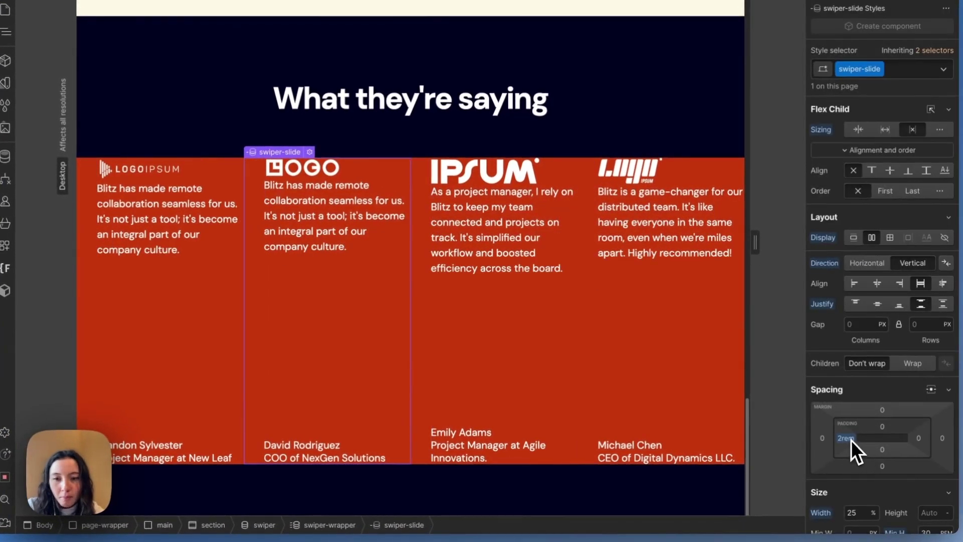
{"action": "left_click_drag", "start_coordinate": [851, 440], "coordinate": [850, 437]}
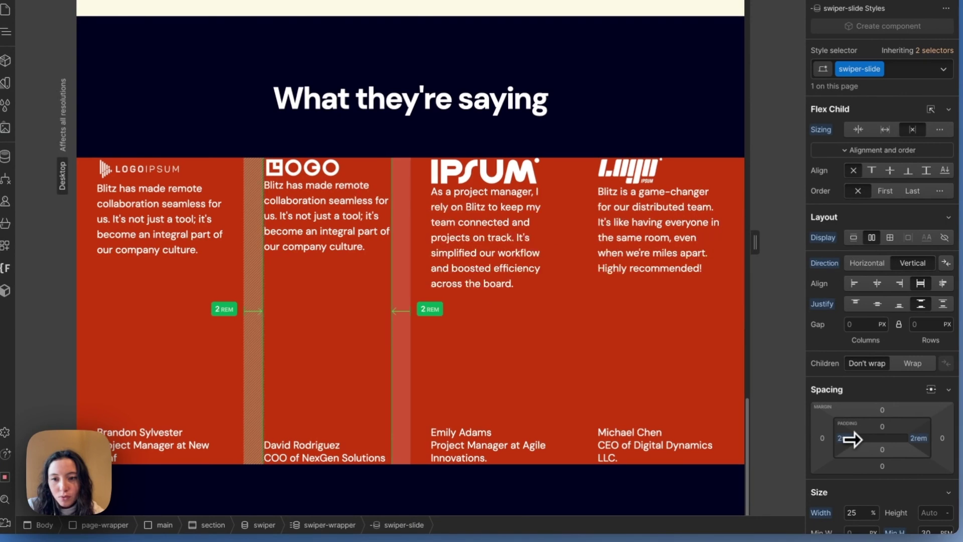
{"action": "left_click", "coordinate": [883, 429]}
{"action": "type", "text": "2.5rem"}
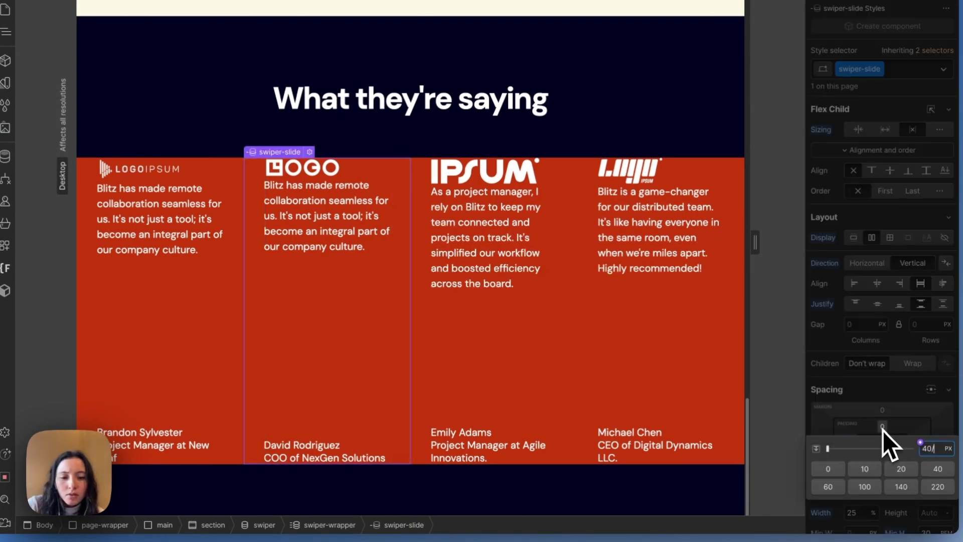
{"action": "key", "text": "Return"}
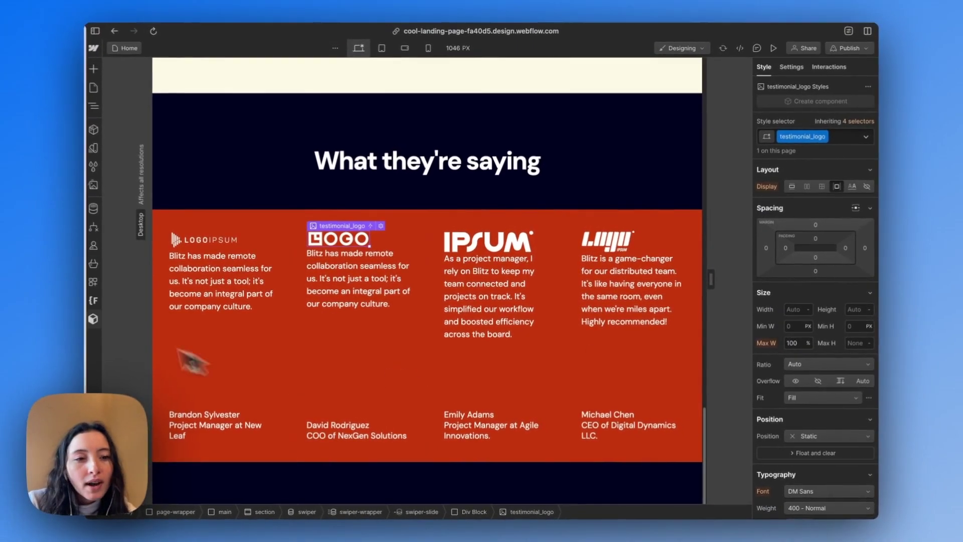
- Measure the gap between logo and quote in Figma, then give testimonial_logo a 2rem bottom margin in Webflow
{"action": "mouse_move", "coordinate": [111, 311]}
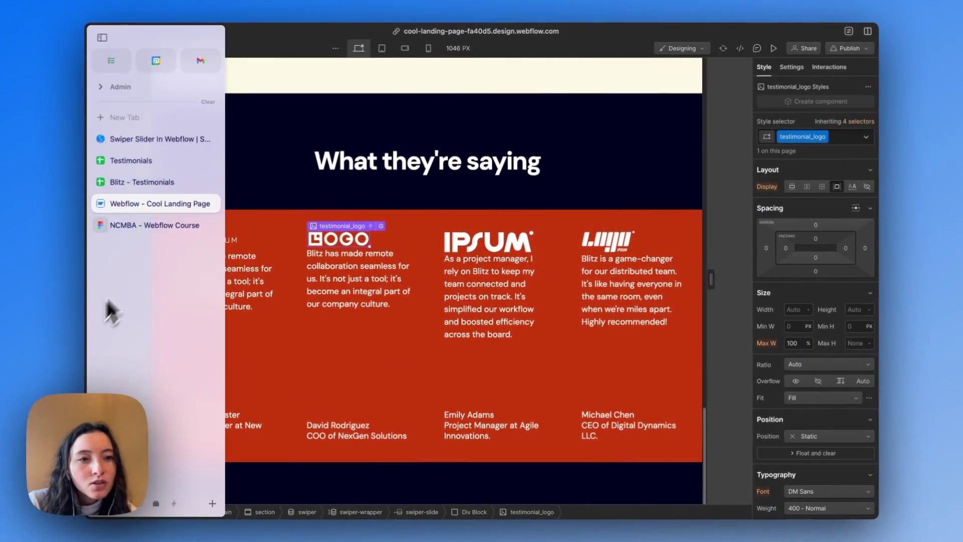
{"action": "left_click", "coordinate": [146, 228]}
{"action": "scroll", "coordinate": [419, 305], "scroll_direction": "down", "scroll_amount": 6}
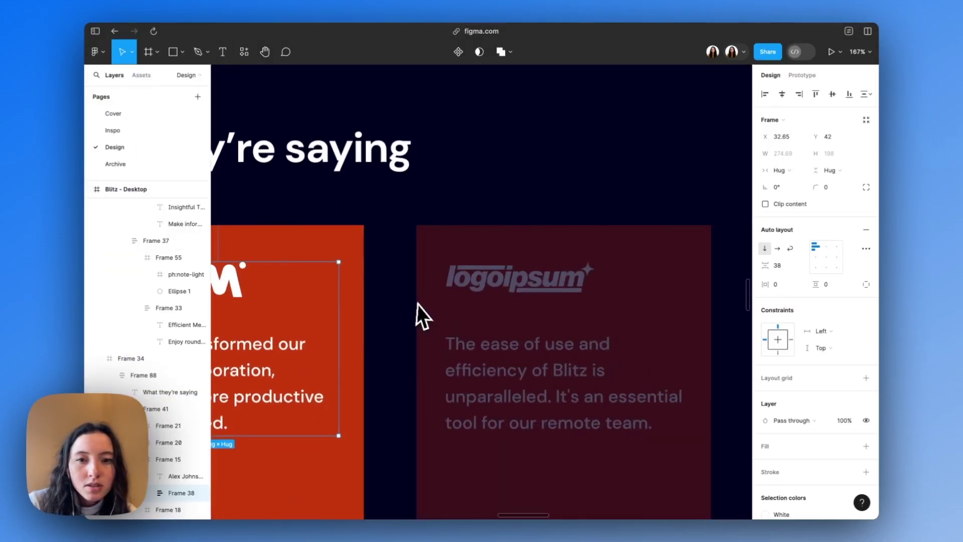
{"action": "left_click", "coordinate": [479, 277]}
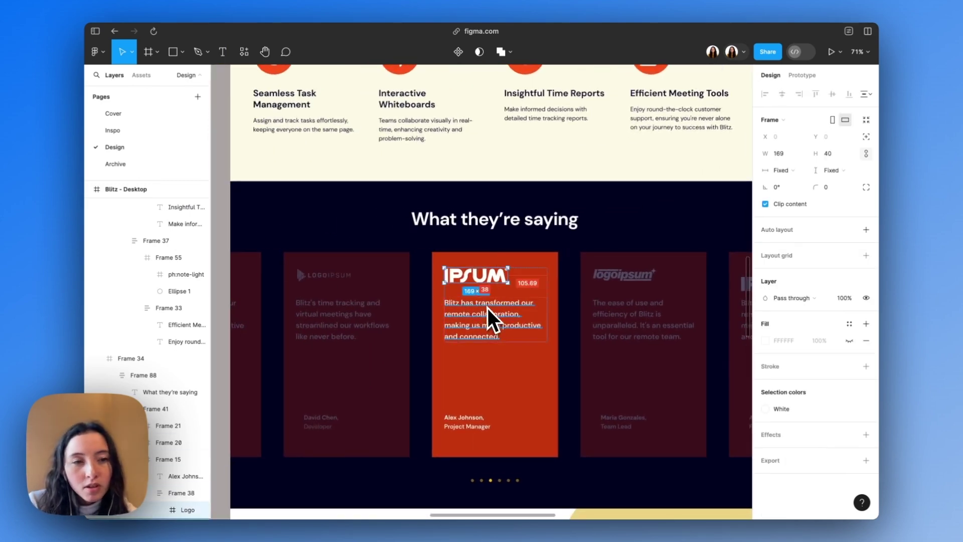
{"action": "left_click", "coordinate": [164, 209]}
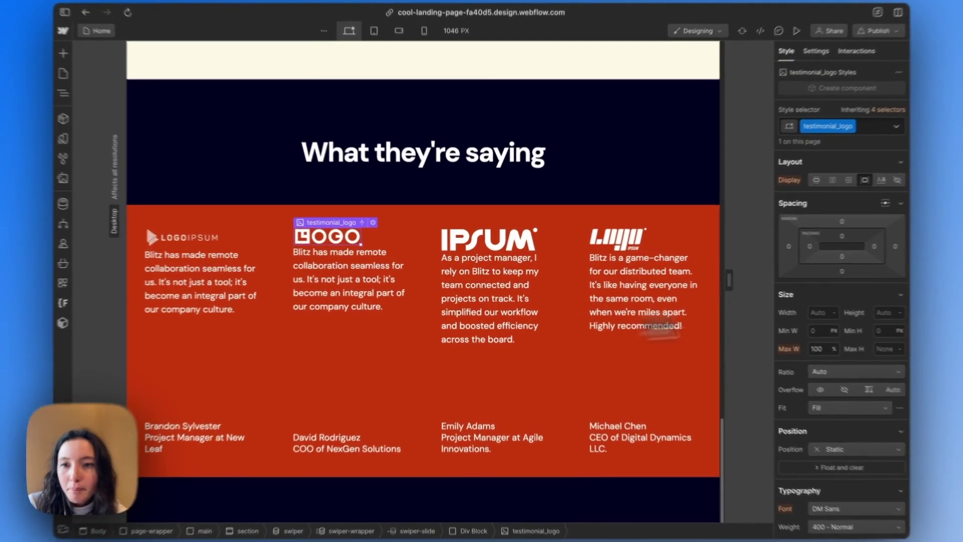
{"action": "left_click", "coordinate": [841, 270]}
{"action": "type", "text": "2rem"}
{"action": "key", "text": "Return"}
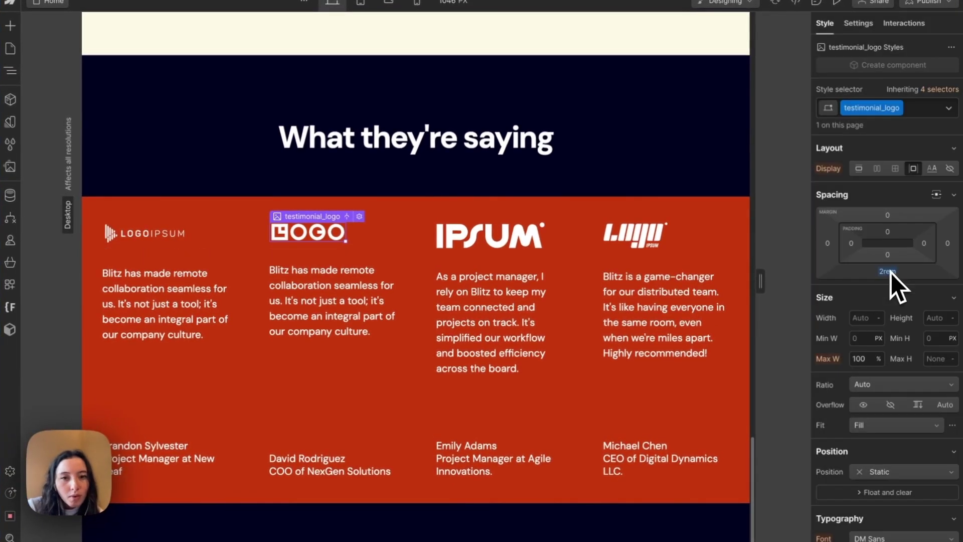
- Apply the existing p-large class to the quote paragraph in the testimonial slide
{"action": "left_click", "coordinate": [526, 309]}
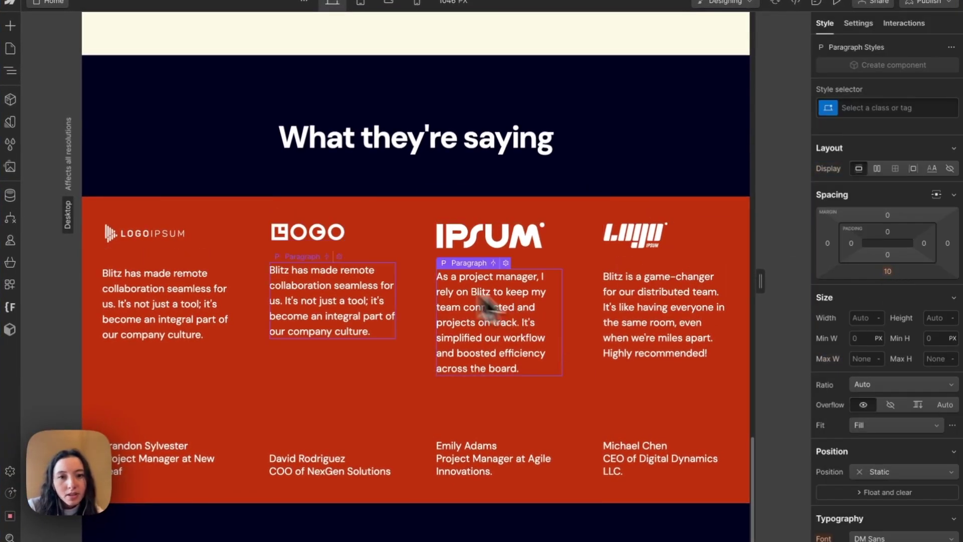
{"action": "left_click", "coordinate": [188, 296]}
{"action": "key", "text": "super+Return"}
{"action": "type", "text": "p"}
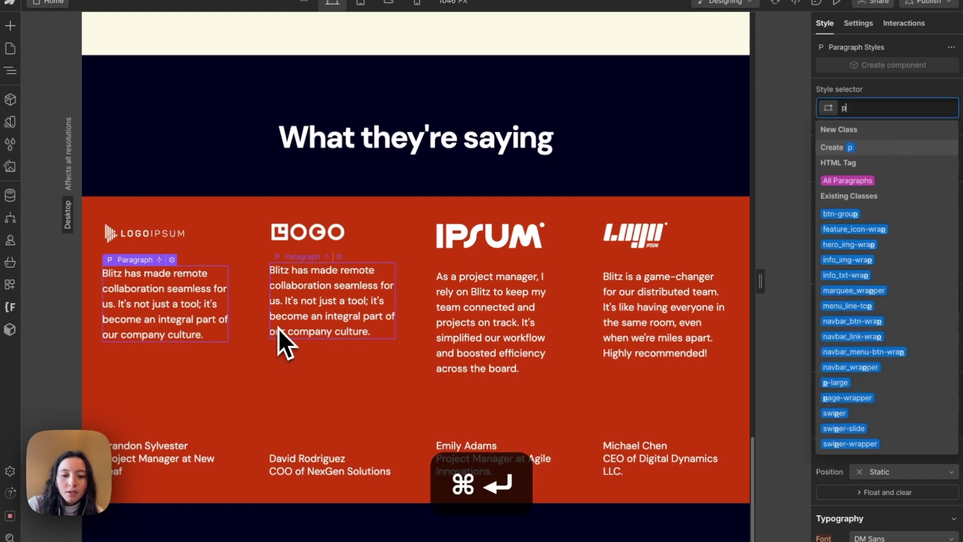
{"action": "type", "text": "-"}
{"action": "key", "text": "Down"}
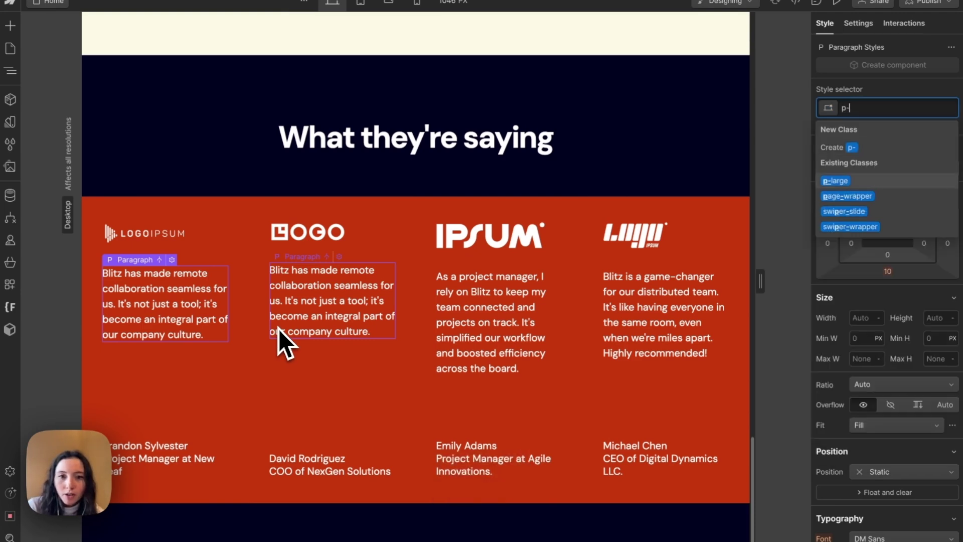
{"action": "key", "text": "Return"}
- Inspect the class applied to the quote paragraphs across the testimonial slides
{"action": "left_click", "coordinate": [525, 484]}
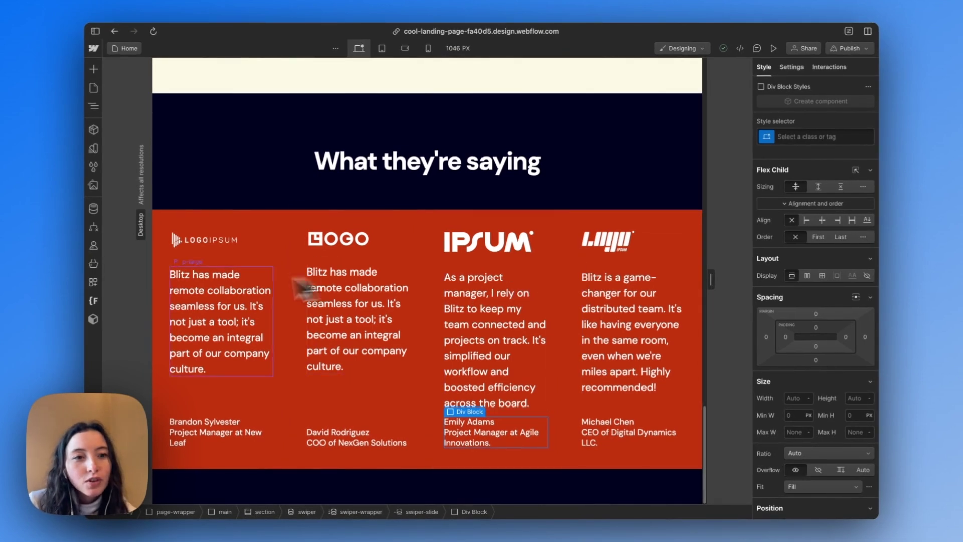
{"action": "left_click", "coordinate": [207, 304]}
{"action": "left_click", "coordinate": [363, 296]}
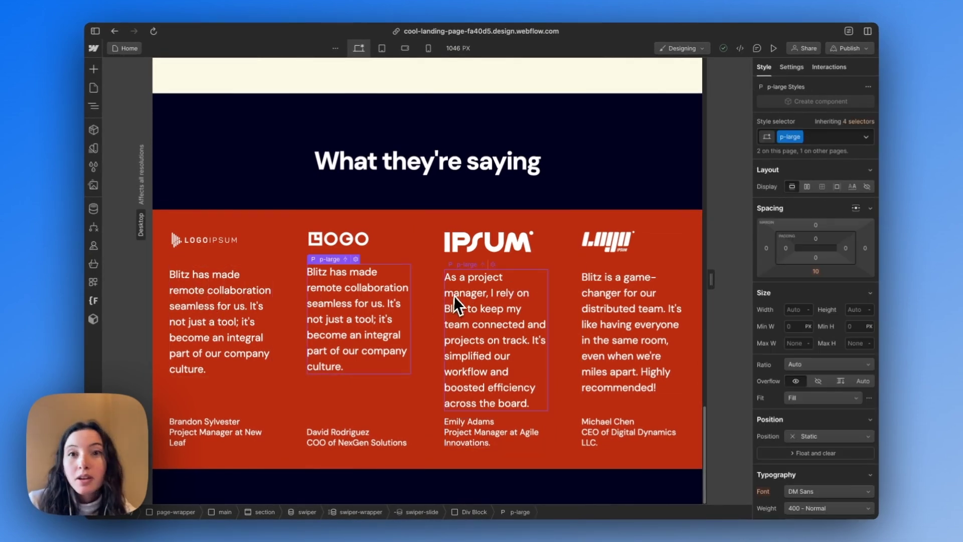
{"action": "left_click", "coordinate": [639, 302]}
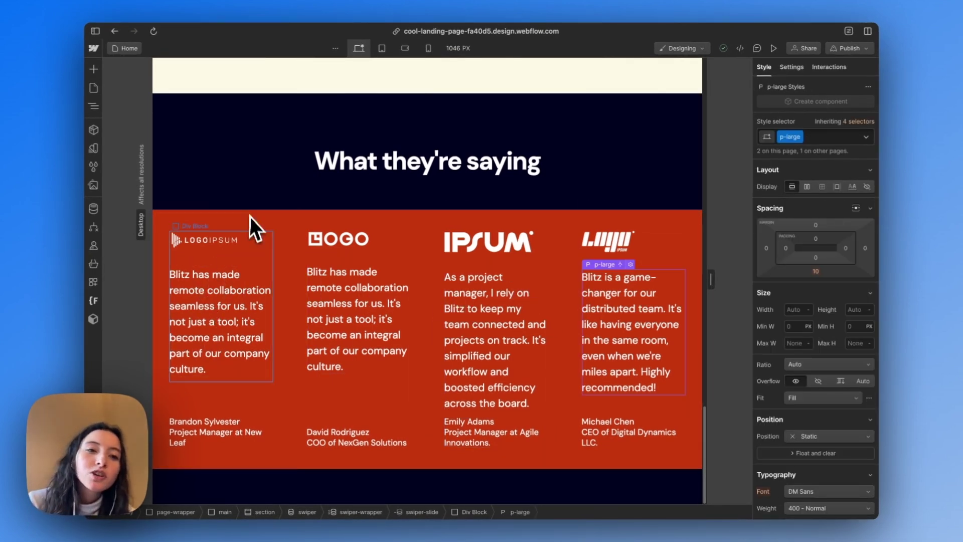
{"action": "left_click", "coordinate": [239, 255]}
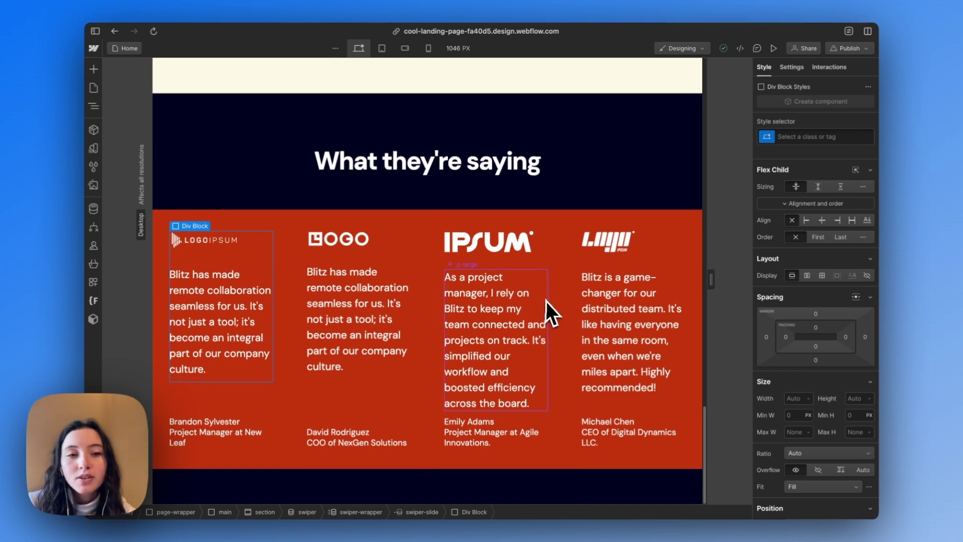
- Give the div around the testimonial's name and job title a new testimonial_title-wrap class with a 2rem top margin
{"action": "left_click", "coordinate": [218, 440]}
{"action": "key", "text": "super+Return"}
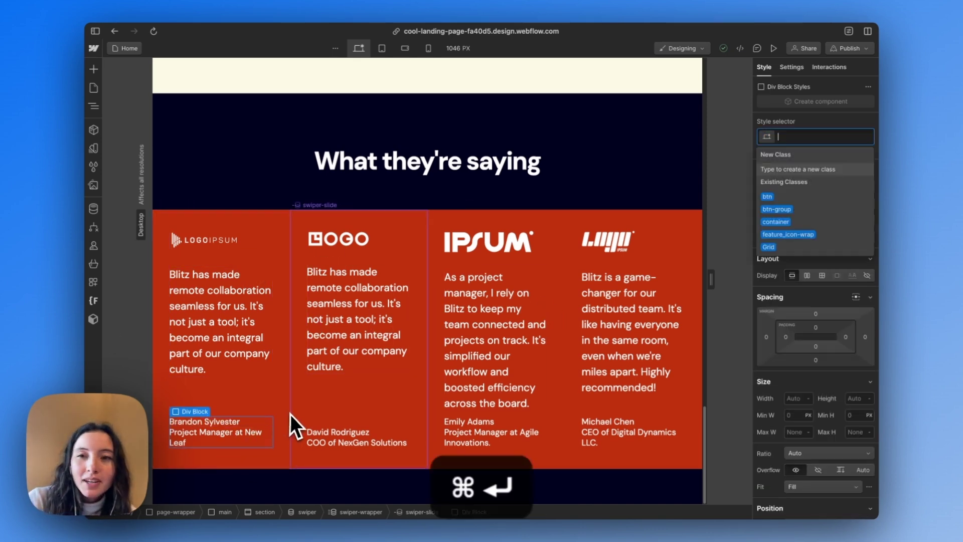
{"action": "type", "text": "tes"}
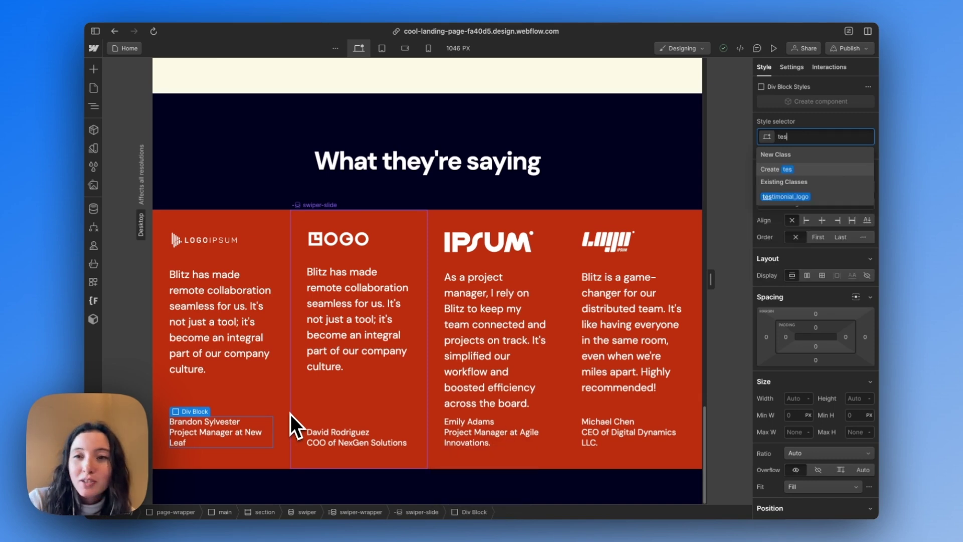
{"action": "type", "text": "timonial_title-wr"}
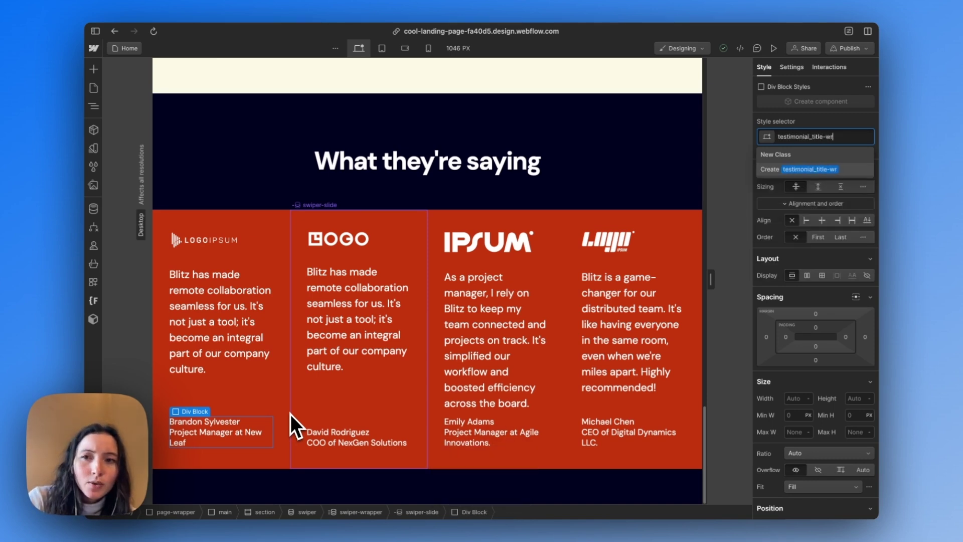
{"action": "type", "text": "ap"}
{"action": "key", "text": "Return"}
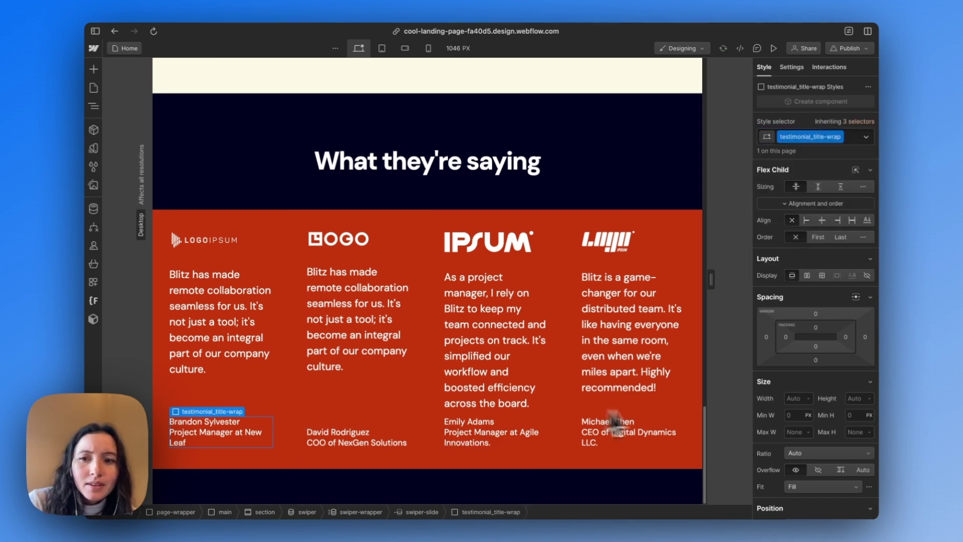
{"action": "left_click", "coordinate": [816, 315]}
{"action": "type", "text": "2rem"}
{"action": "key", "text": "Return"}
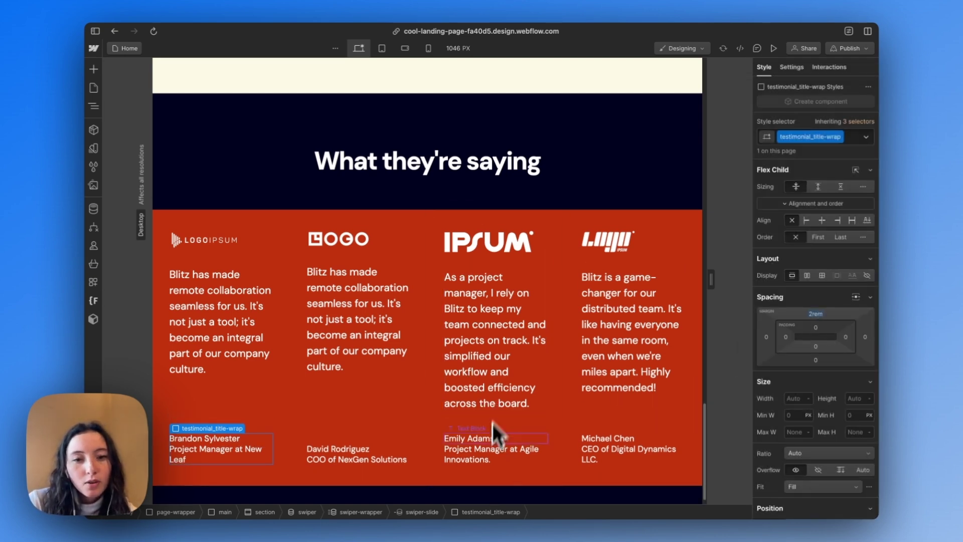
- Assign a new testimonial_name class to the name text in the slide and set its weight to 600 - Semi Bold
{"action": "left_click", "coordinate": [213, 442]}
{"action": "key", "text": "super+Return"}
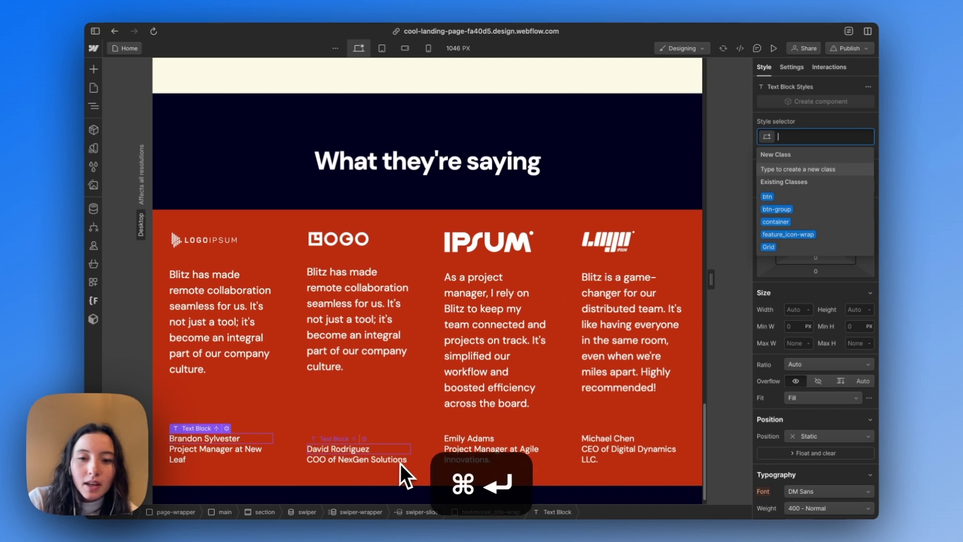
{"action": "type", "text": "testimon"}
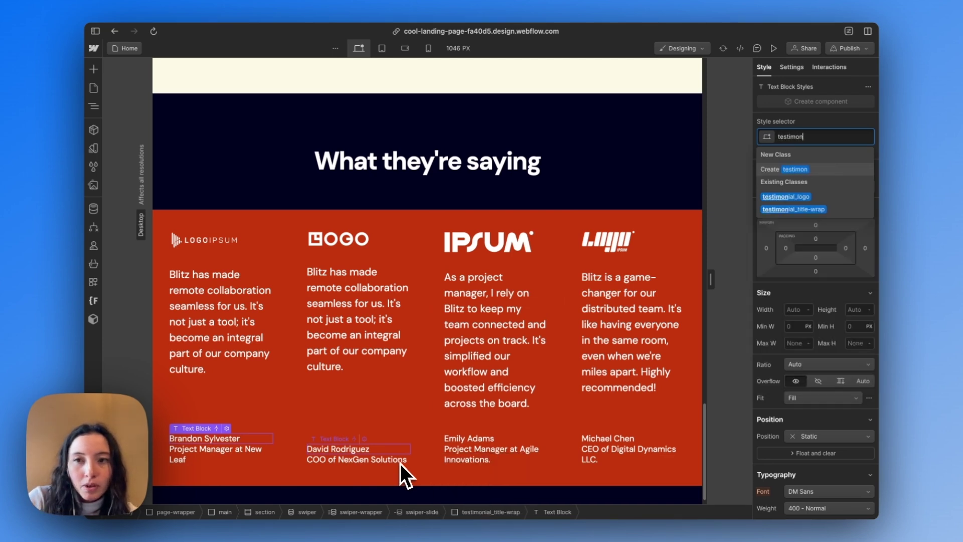
{"action": "type", "text": "ial_name"}
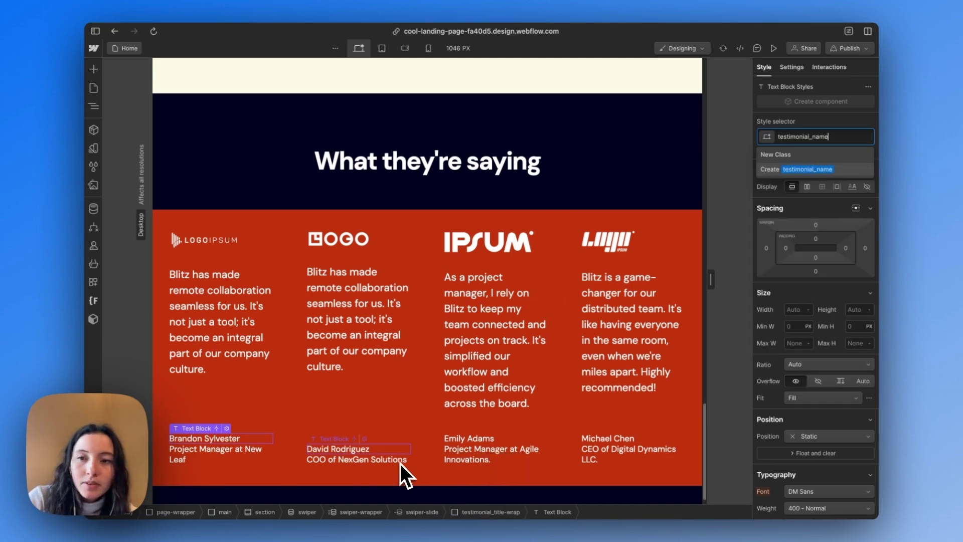
{"action": "key", "text": "Return"}
{"action": "scroll", "coordinate": [848, 484], "scroll_direction": "down", "scroll_amount": 3}
{"action": "left_click", "coordinate": [817, 366]}
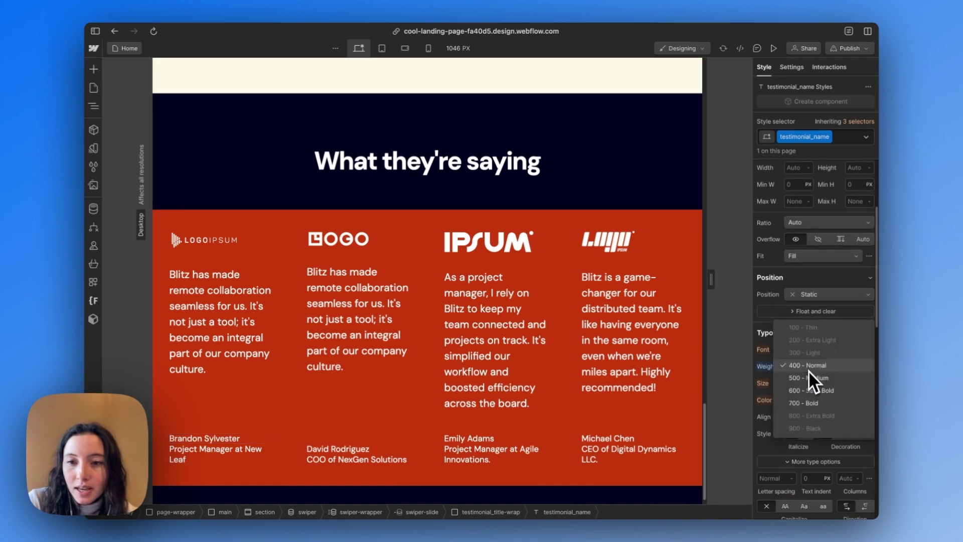
{"action": "left_click", "coordinate": [809, 390]}
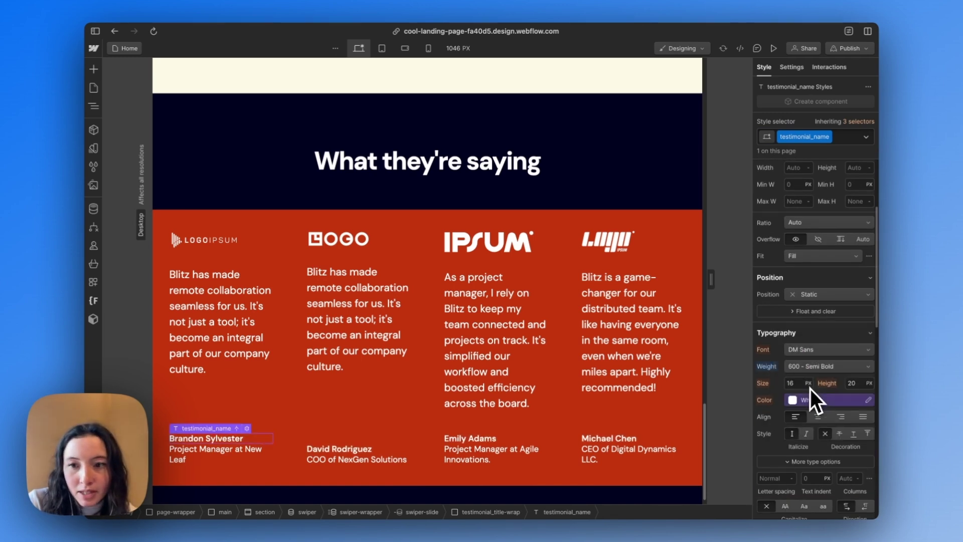
- Raise the line height of testimonial_name to 23 px
{"action": "key", "text": "Up"}
{"action": "key", "text": "Up"}
{"action": "key", "text": "Up"}
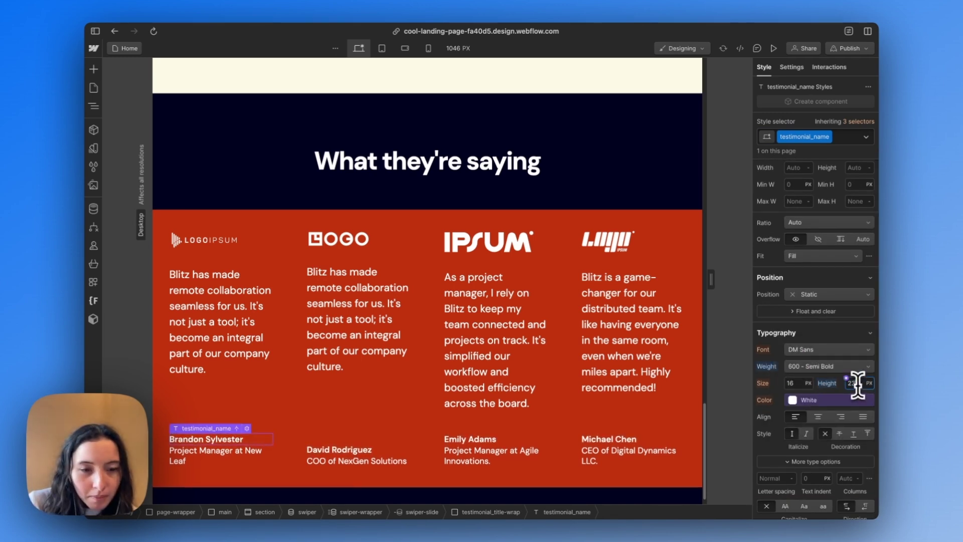
{"action": "scroll", "coordinate": [329, 419], "scroll_direction": "down", "scroll_amount": 1}
{"action": "mouse_move", "coordinate": [87, 387]}
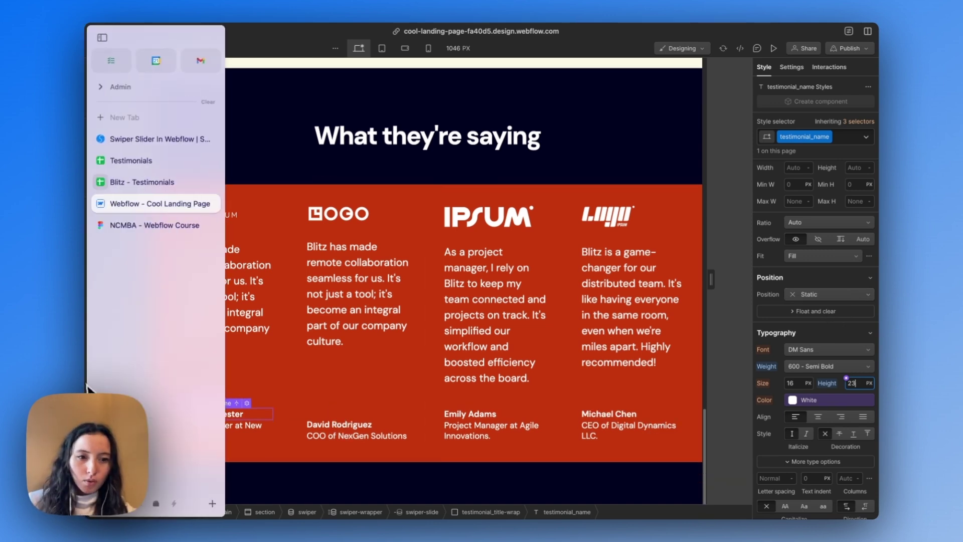
- Try a font size of 14 px on testimonial_title-wrap
{"action": "left_click", "coordinate": [251, 428]}
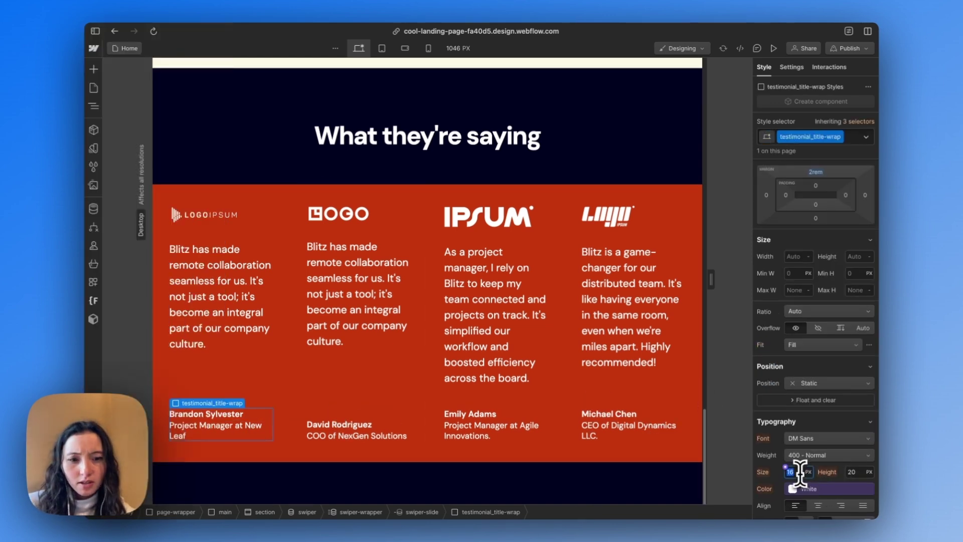
{"action": "type", "text": "14"}
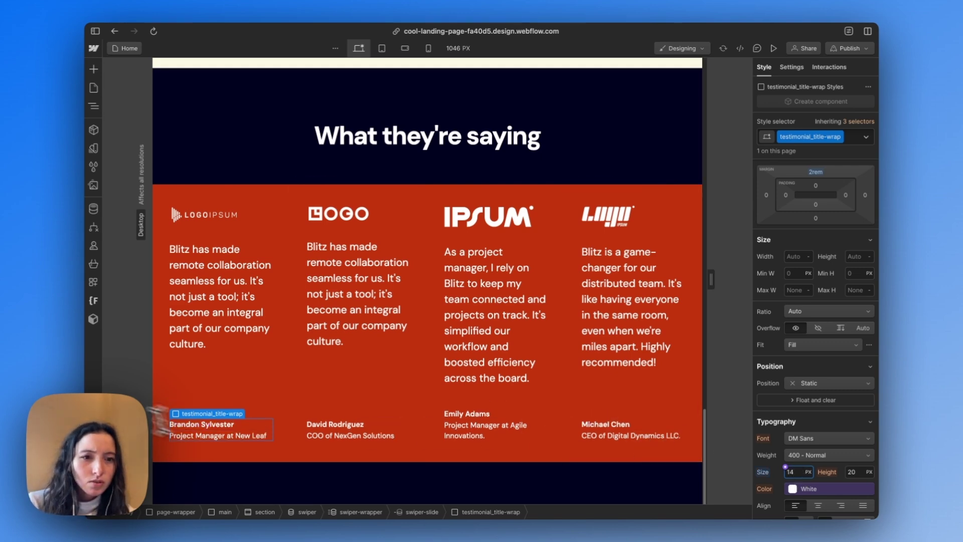
- Check the name and title text's font size in Figma, then set testimonial_title-wrap back to 16 px in Webflow
{"action": "mouse_move", "coordinate": [87, 351]}
{"action": "left_click", "coordinate": [160, 228]}
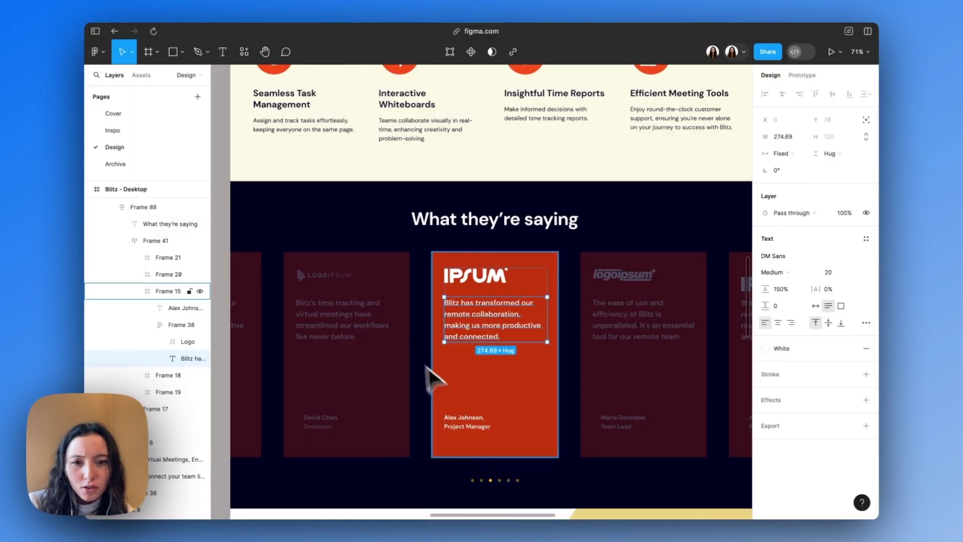
{"action": "left_click", "coordinate": [466, 424]}
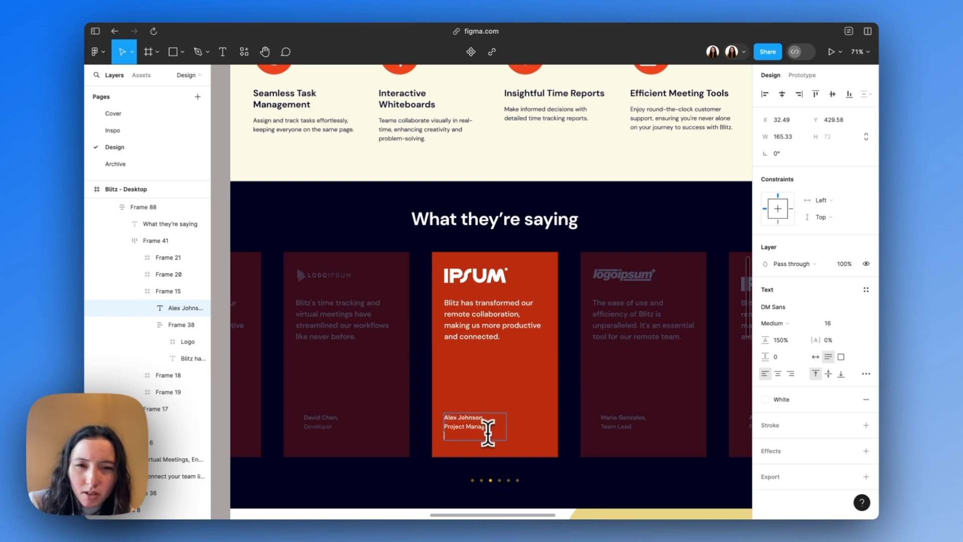
{"action": "mouse_move", "coordinate": [87, 226]}
{"action": "left_click", "coordinate": [170, 206]}
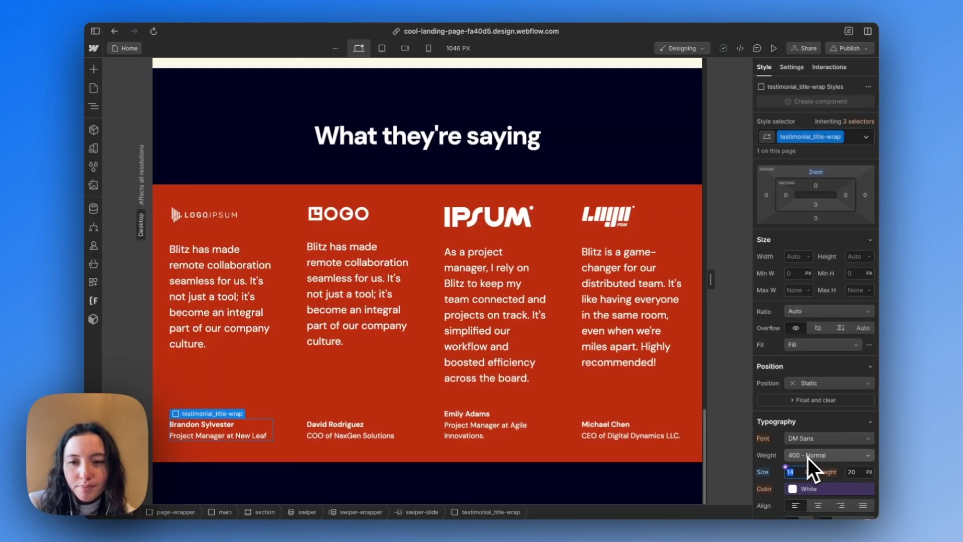
{"action": "type", "text": "16"}
{"action": "key", "text": "Return"}
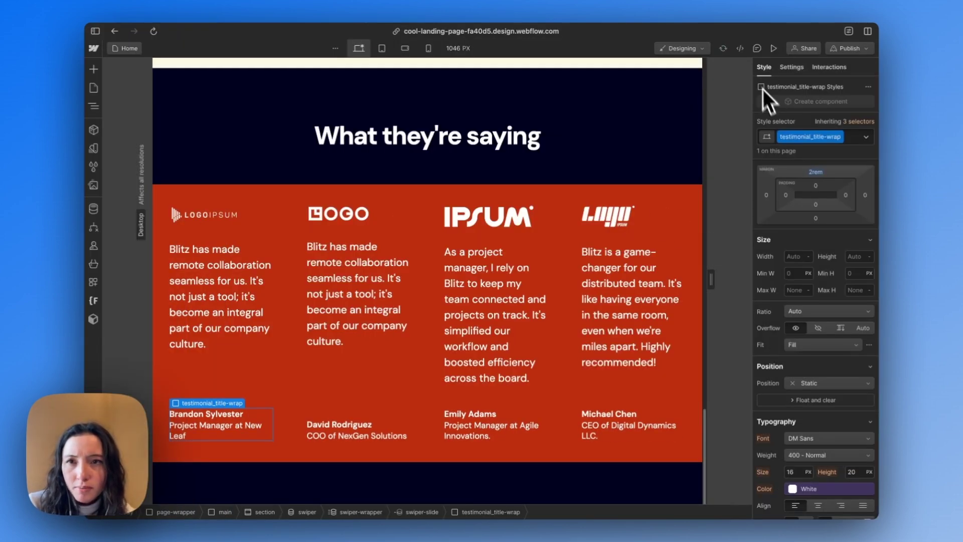
- Preview the testimonials section at full width, then return to design mode
{"action": "left_click", "coordinate": [773, 48]}
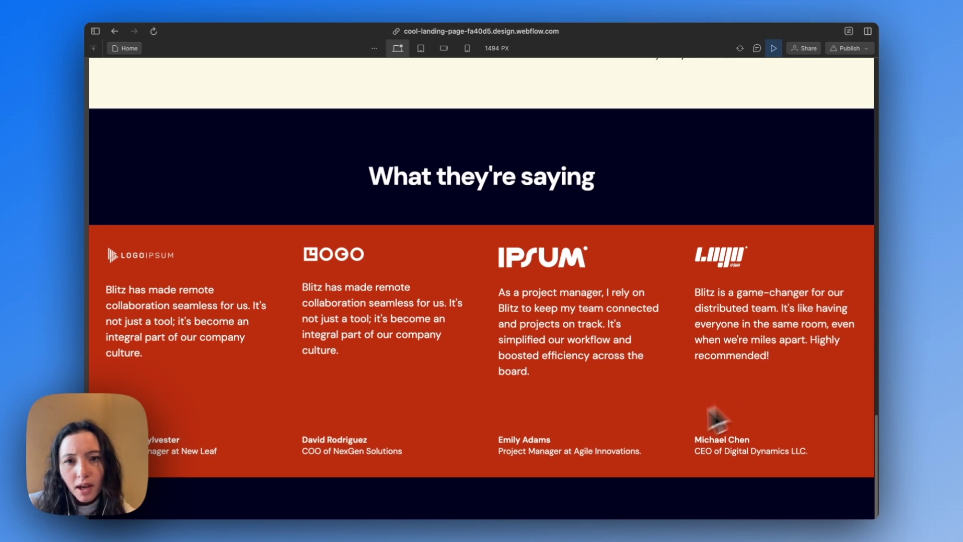
{"action": "left_click", "coordinate": [774, 48]}
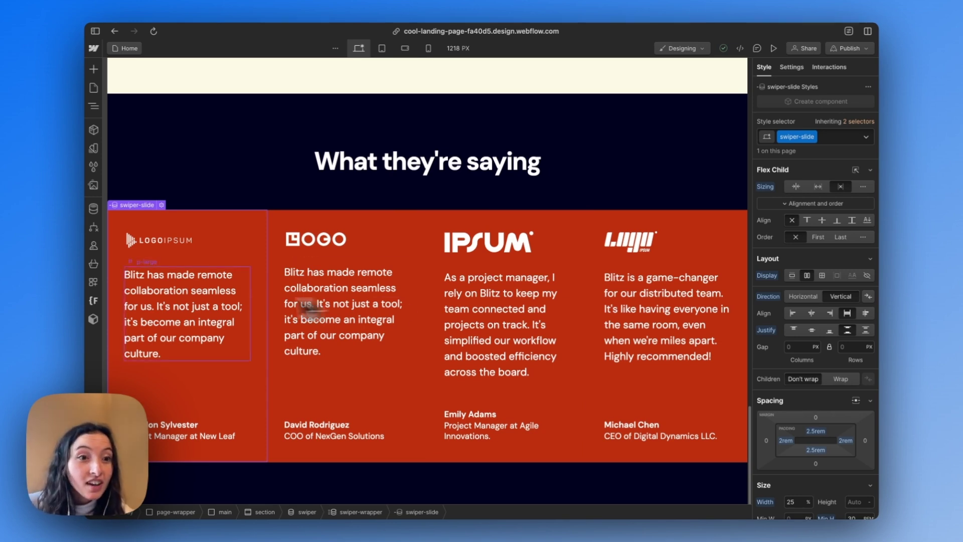
- Switch to the Swiper guide and copy the swiper-bundle.min.css stylesheet link meant for the head tag
{"action": "mouse_move", "coordinate": [89, 240]}
{"action": "left_click", "coordinate": [153, 141]}
{"action": "scroll", "coordinate": [447, 223], "scroll_direction": "down", "scroll_amount": 20}
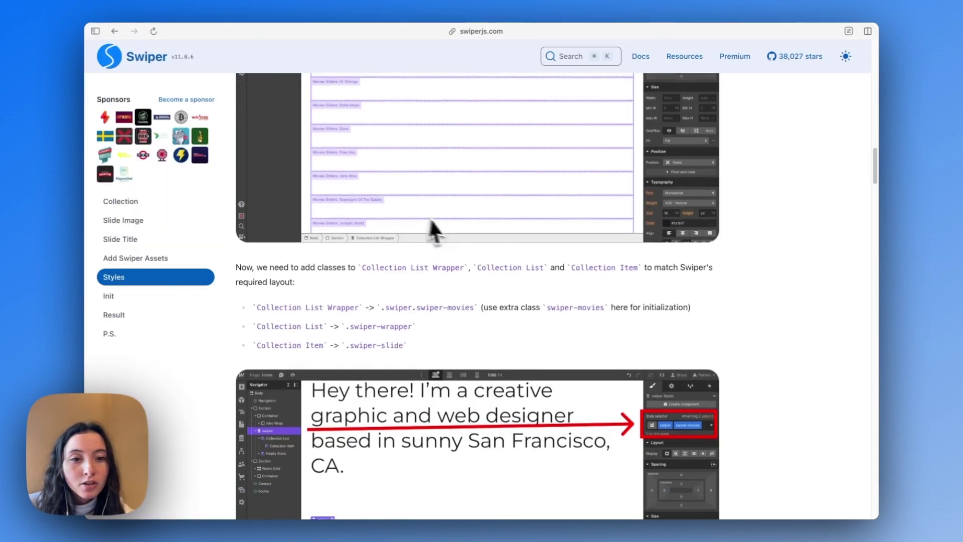
{"action": "scroll", "coordinate": [447, 224], "scroll_direction": "down", "scroll_amount": 15}
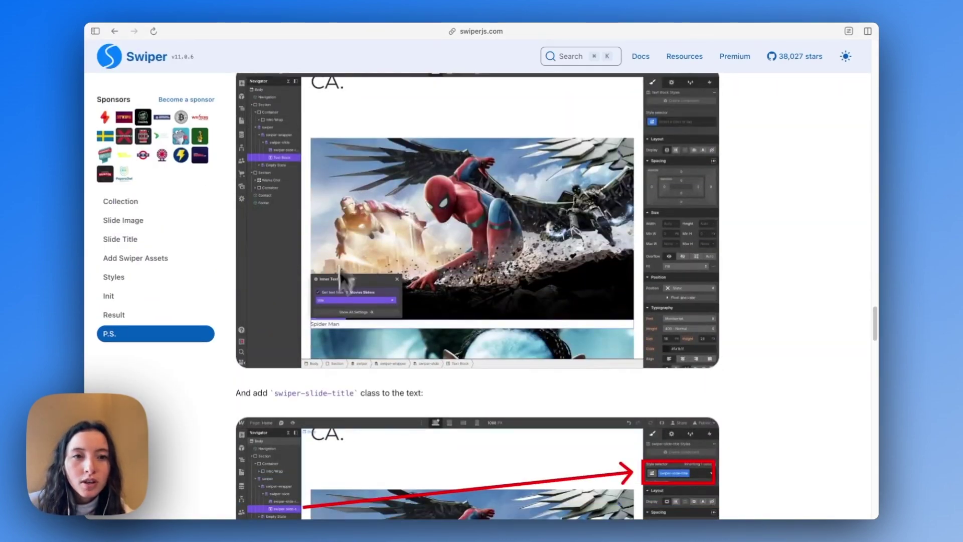
{"action": "scroll", "coordinate": [347, 311], "scroll_direction": "down", "scroll_amount": 20}
{"action": "scroll", "coordinate": [347, 311], "scroll_direction": "up", "scroll_amount": 6}
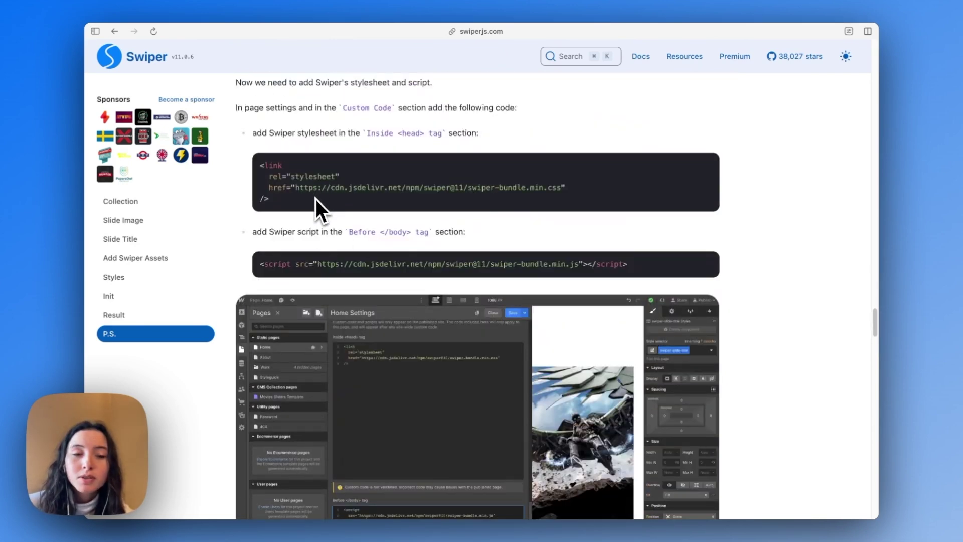
{"action": "left_click_drag", "start_coordinate": [314, 203], "coordinate": [250, 154]}
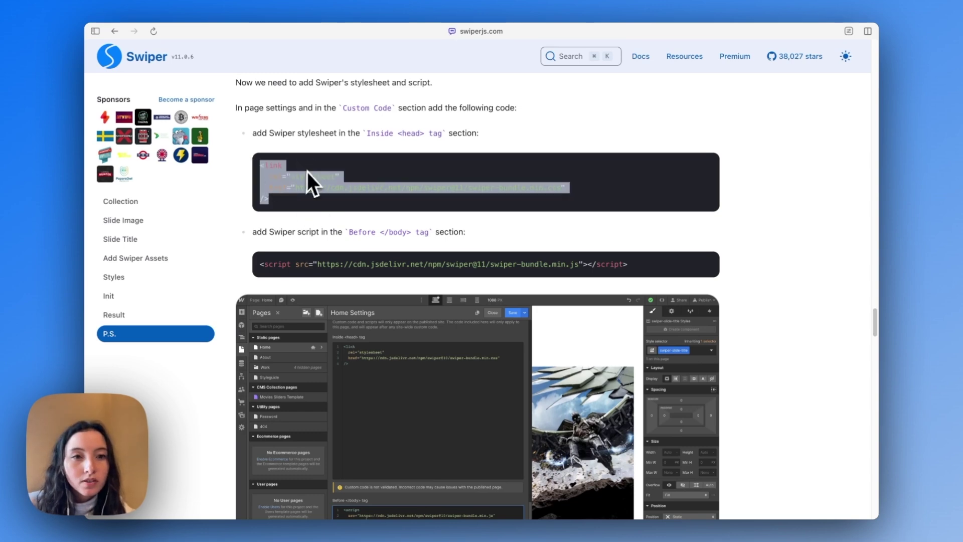
{"action": "key", "text": "super+c"}
- In Webflow, paste the Swiper stylesheet link into the Home page's custom code inside the <head> tag
{"action": "mouse_move", "coordinate": [129, 301]}
{"action": "left_click", "coordinate": [153, 211]}
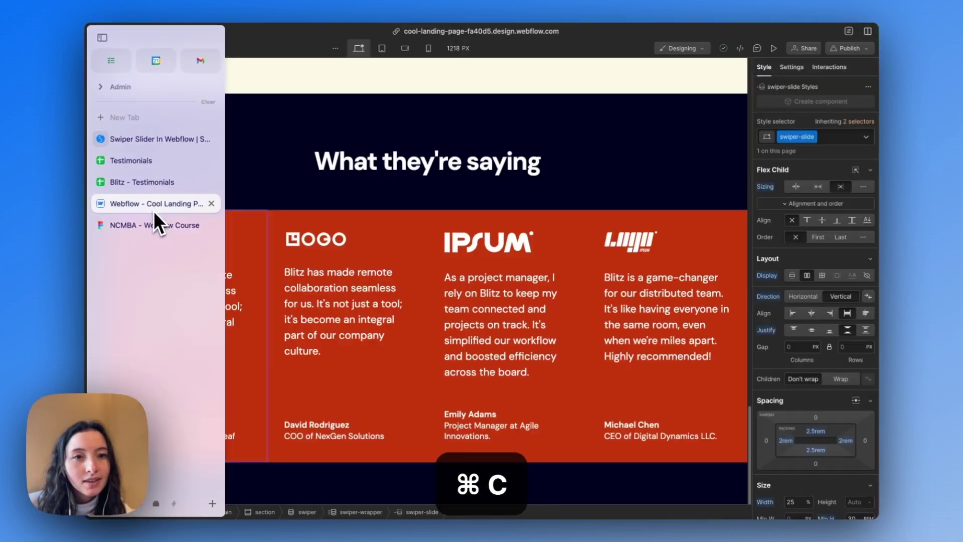
{"action": "left_click", "coordinate": [93, 90]}
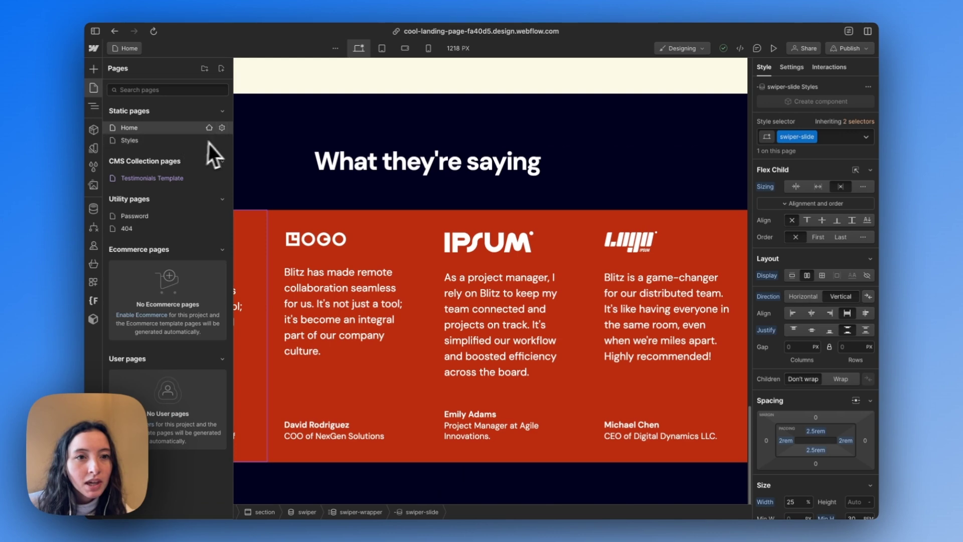
{"action": "left_click", "coordinate": [223, 127]}
{"action": "scroll", "coordinate": [390, 245], "scroll_direction": "down", "scroll_amount": 15}
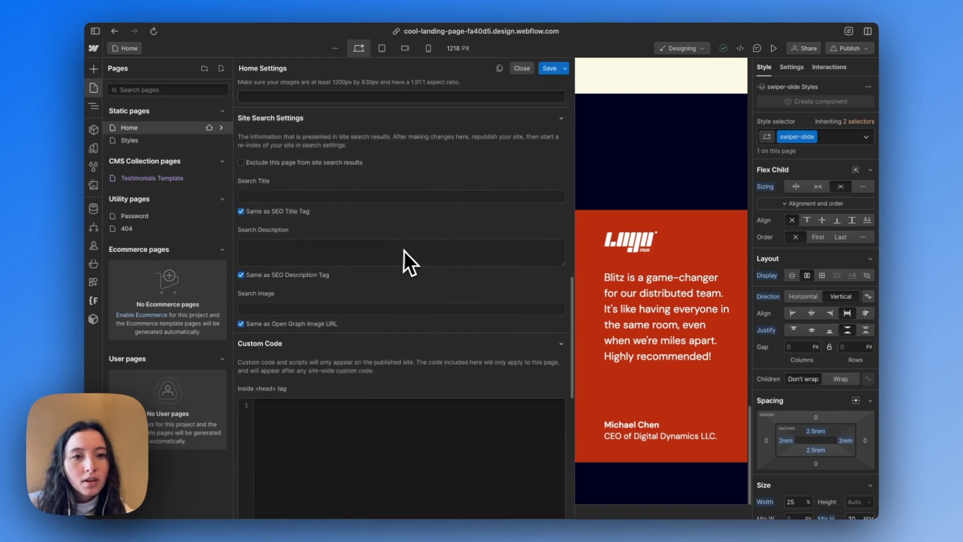
{"action": "scroll", "coordinate": [405, 252], "scroll_direction": "down", "scroll_amount": 3}
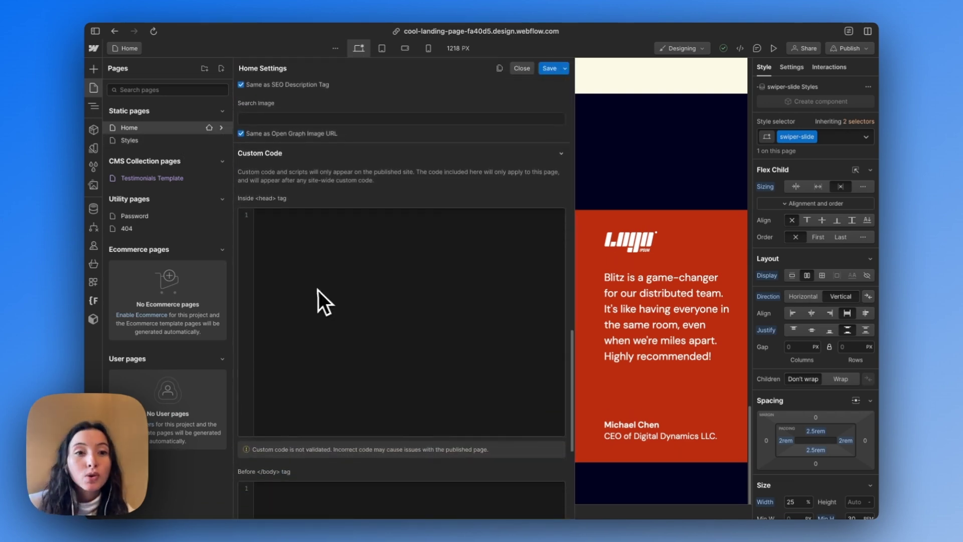
{"action": "left_click", "coordinate": [293, 226]}
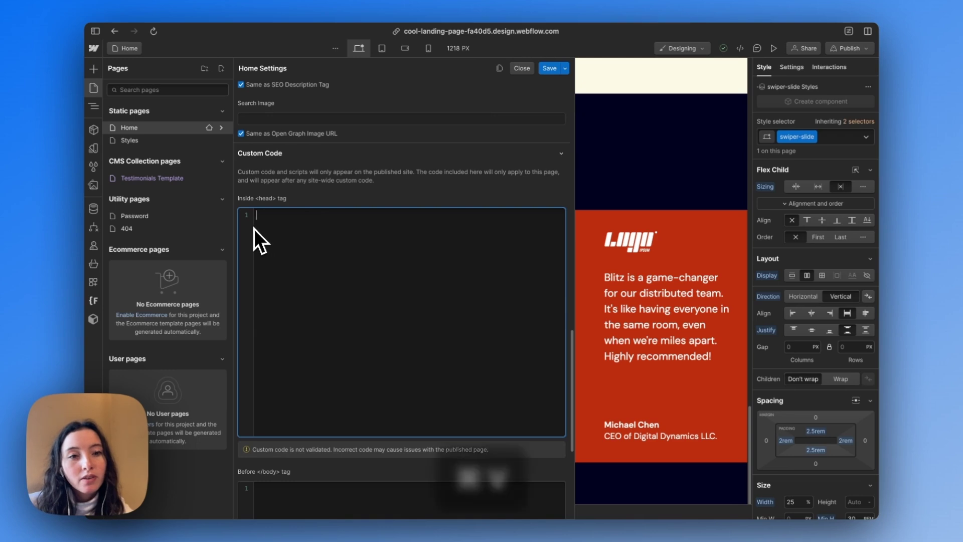
{"action": "key", "text": "super+v"}
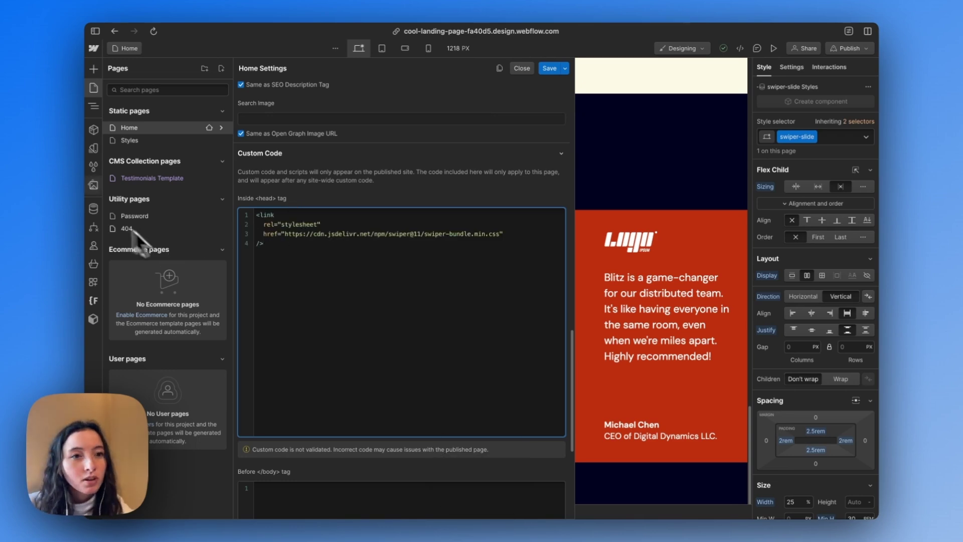
- Return to the Swiper guide and copy the swiper-bundle.min.js script tag
{"action": "mouse_move", "coordinate": [116, 208]}
{"action": "left_click", "coordinate": [152, 214]}
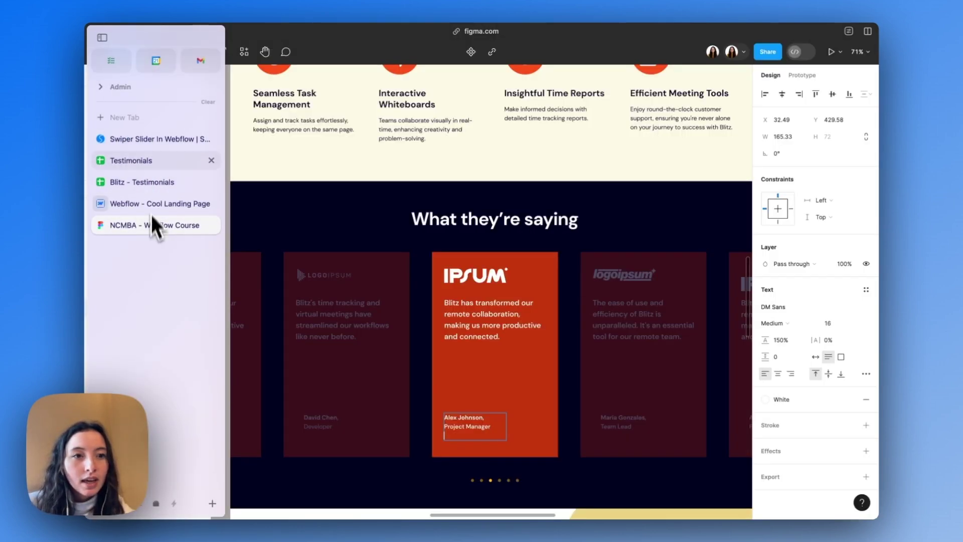
{"action": "left_click", "coordinate": [142, 136]}
{"action": "triple_click", "coordinate": [417, 263]}
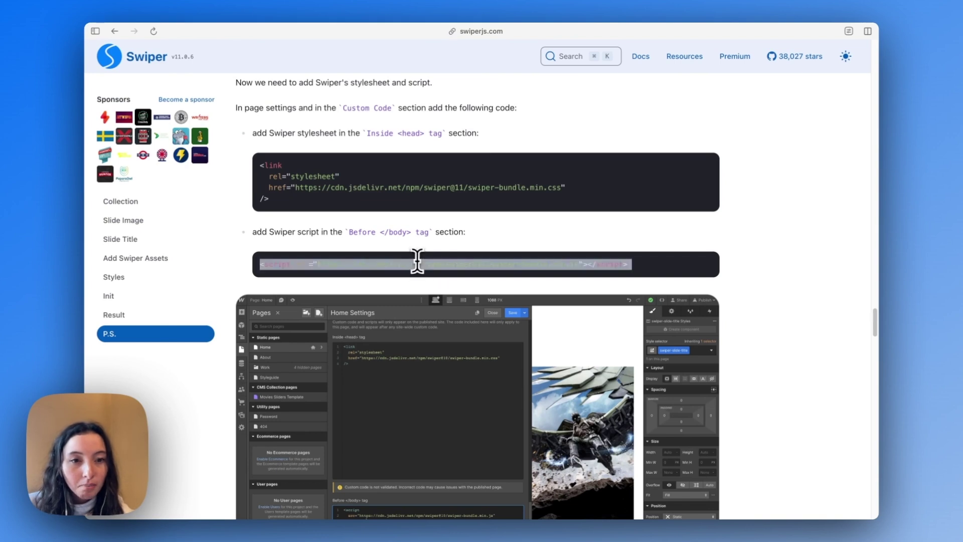
{"action": "key", "text": "super+c"}
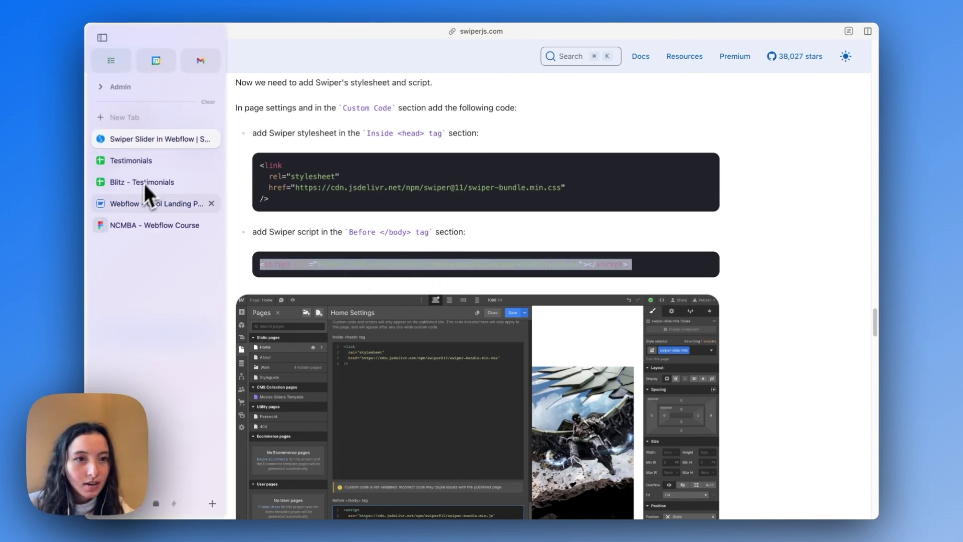
- Back in Webflow, paste the Swiper script tag into the Home page's custom code before the </body> tag
{"action": "left_click", "coordinate": [145, 203]}
{"action": "left_click", "coordinate": [328, 294]}
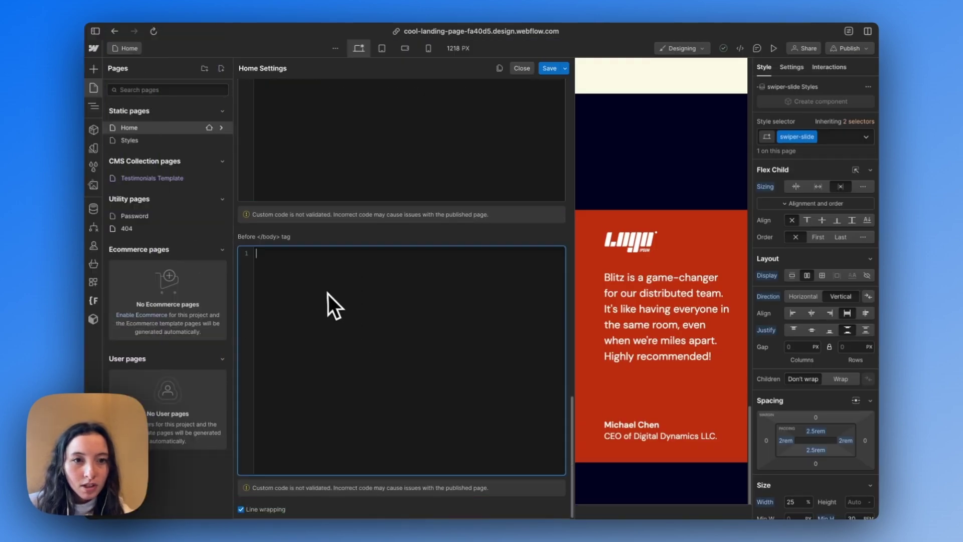
{"action": "key", "text": "super+v"}
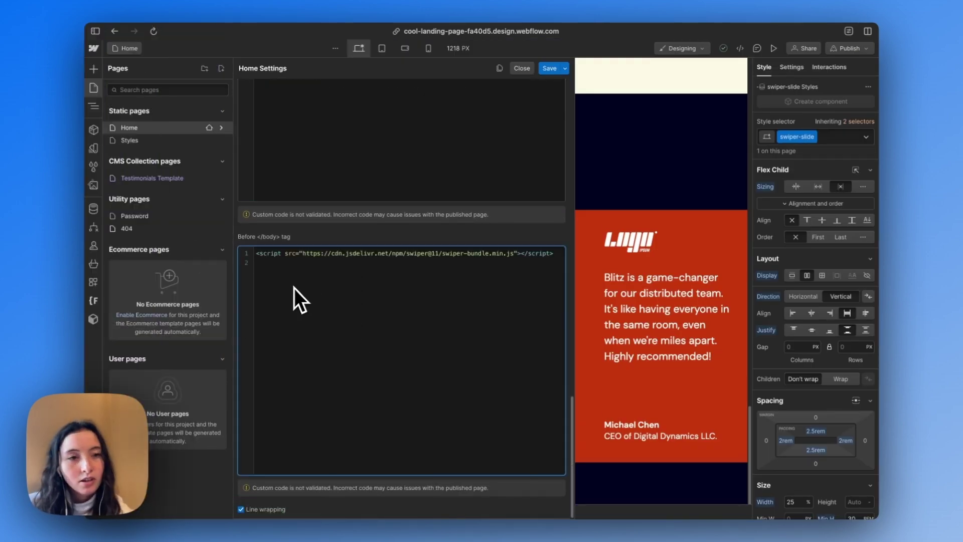
- Copy the Swiper initialization code from the guide's Init section without its script tags, and return to Webflow
{"action": "mouse_move", "coordinate": [89, 257]}
{"action": "left_click", "coordinate": [149, 139]}
{"action": "scroll", "coordinate": [423, 220], "scroll_direction": "down", "scroll_amount": 15}
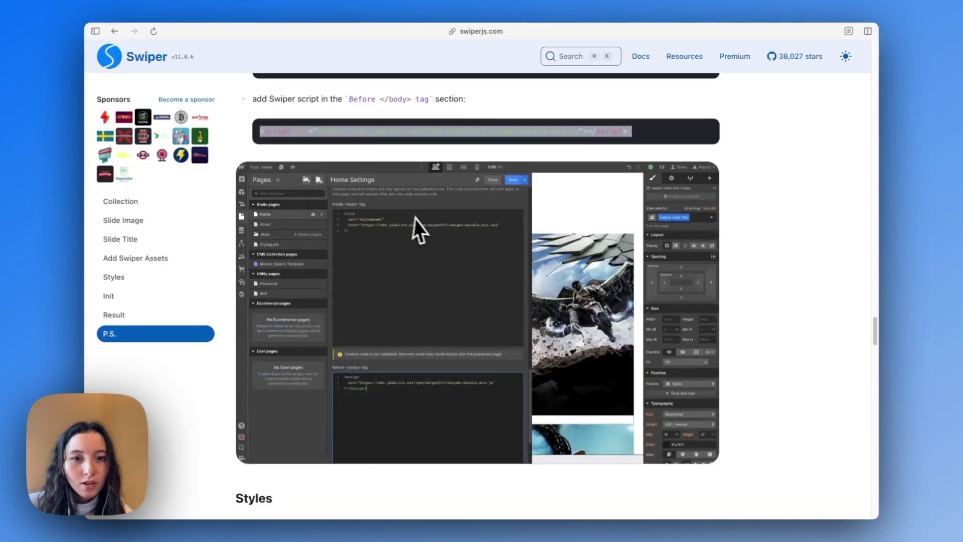
{"action": "scroll", "coordinate": [422, 220], "scroll_direction": "down", "scroll_amount": 10}
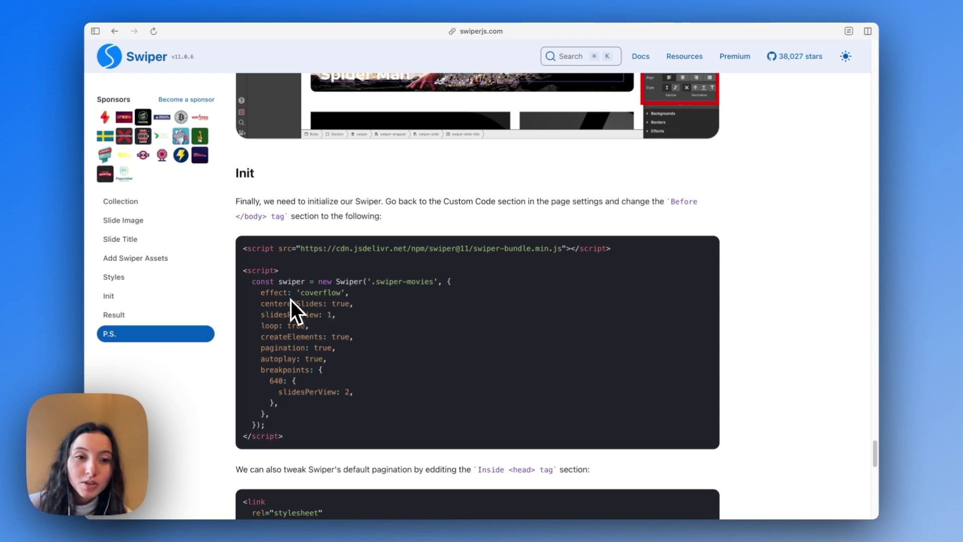
{"action": "left_click_drag", "start_coordinate": [284, 425], "coordinate": [236, 287]}
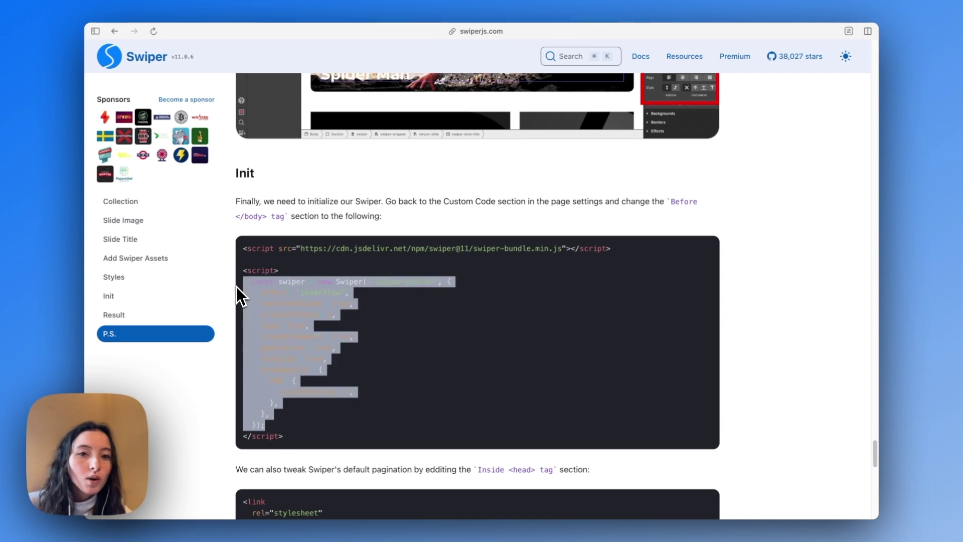
{"action": "key", "text": "super+c"}
{"action": "mouse_move", "coordinate": [92, 180]}
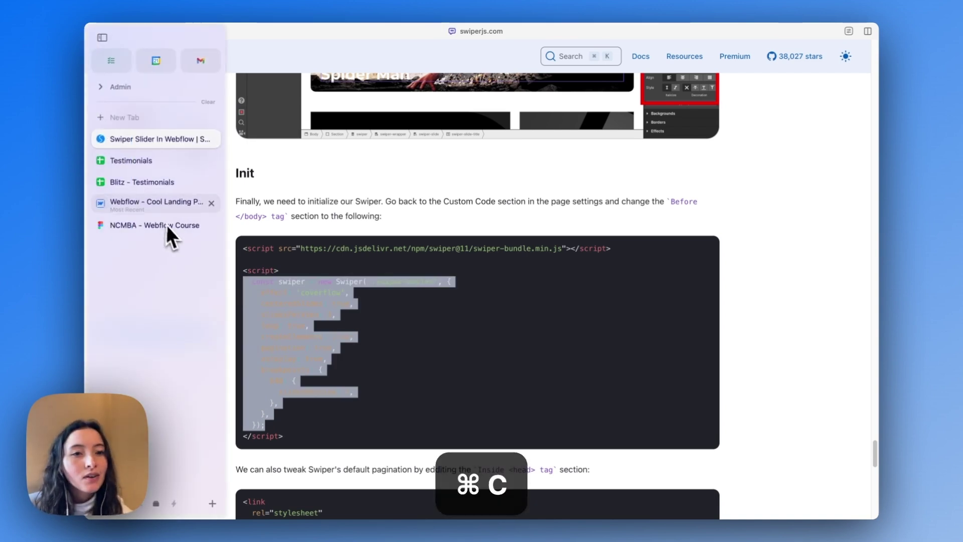
{"action": "left_click", "coordinate": [152, 209]}
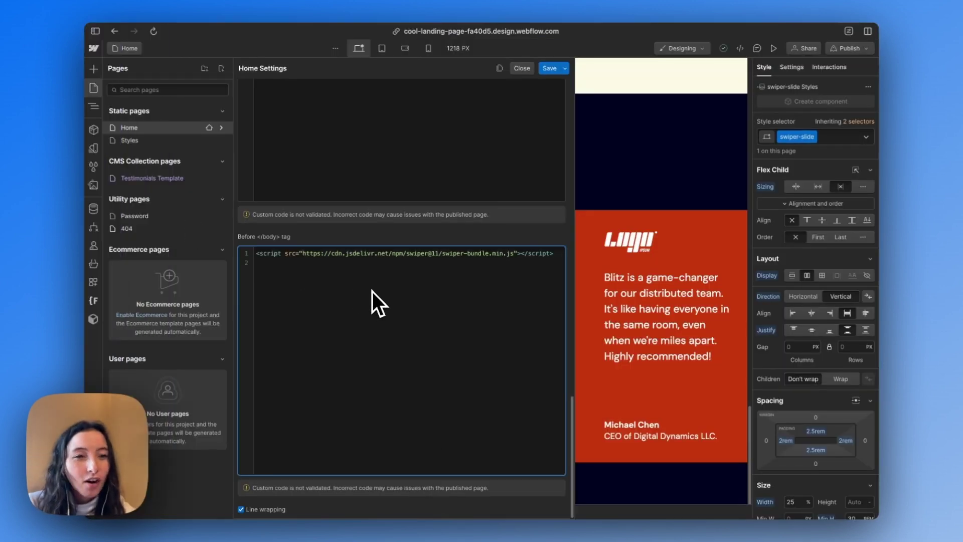
- Switch to the Swiper guide and copy the initialization code in the Init section together with its opening and closing script tags
{"action": "mouse_move", "coordinate": [94, 179]}
{"action": "left_click", "coordinate": [149, 144]}
{"action": "scroll", "coordinate": [343, 365], "scroll_direction": "down", "scroll_amount": 3}
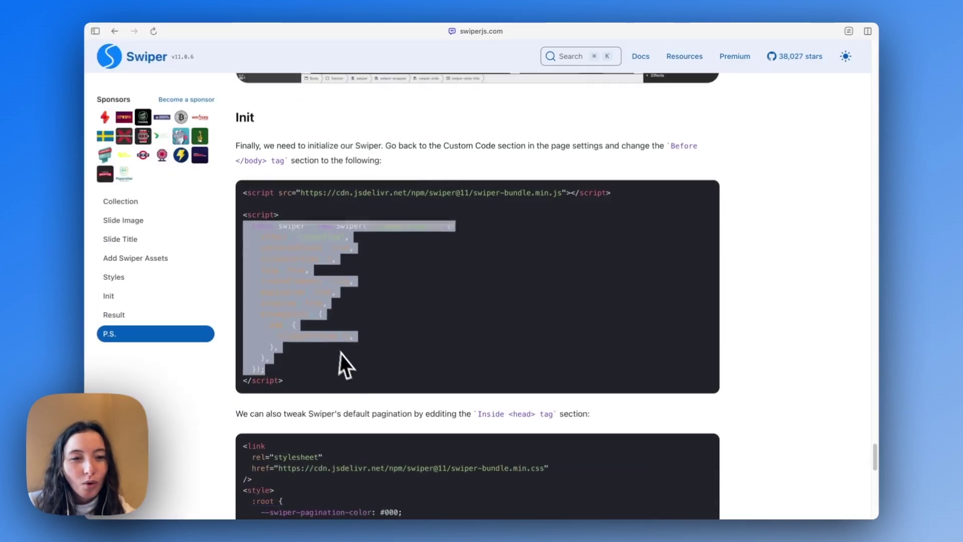
{"action": "left_click_drag", "start_coordinate": [304, 366], "coordinate": [240, 178]}
{"action": "key", "text": "super+c"}
{"action": "scroll", "coordinate": [359, 222], "scroll_direction": "up", "scroll_amount": 15}
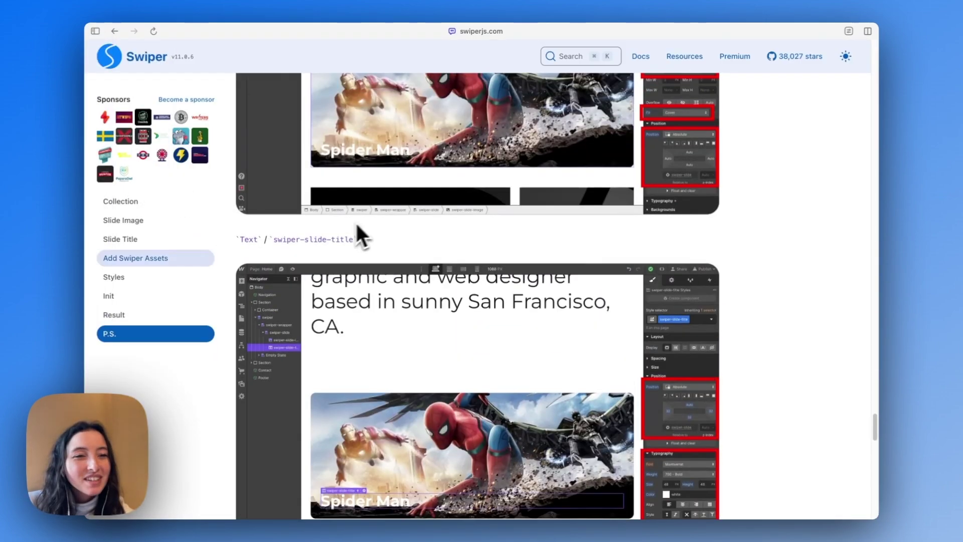
- Return to Webflow and paste the initialization script below the Swiper script tag in the Home page's code before the </body> tag
{"action": "mouse_move", "coordinate": [91, 275]}
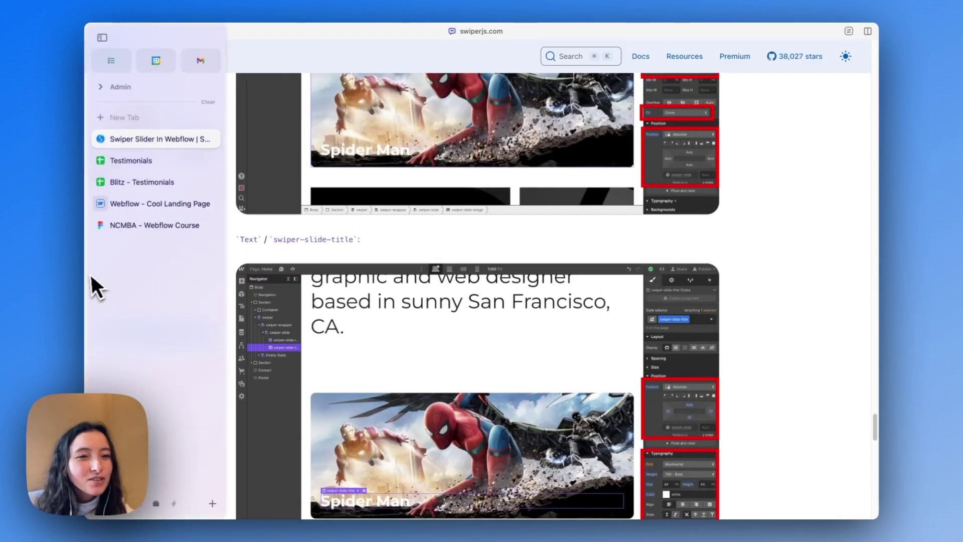
{"action": "left_click", "coordinate": [146, 206]}
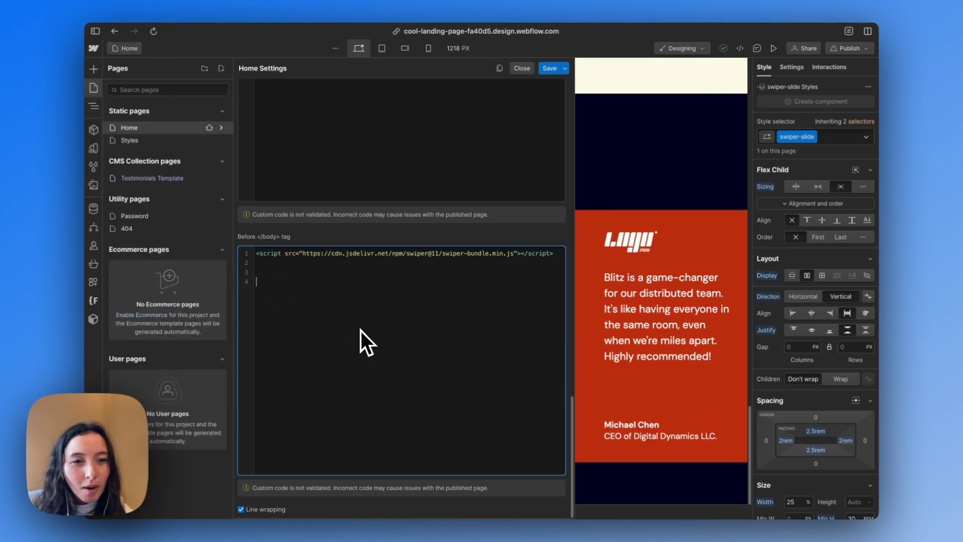
{"action": "key", "text": "super+v"}
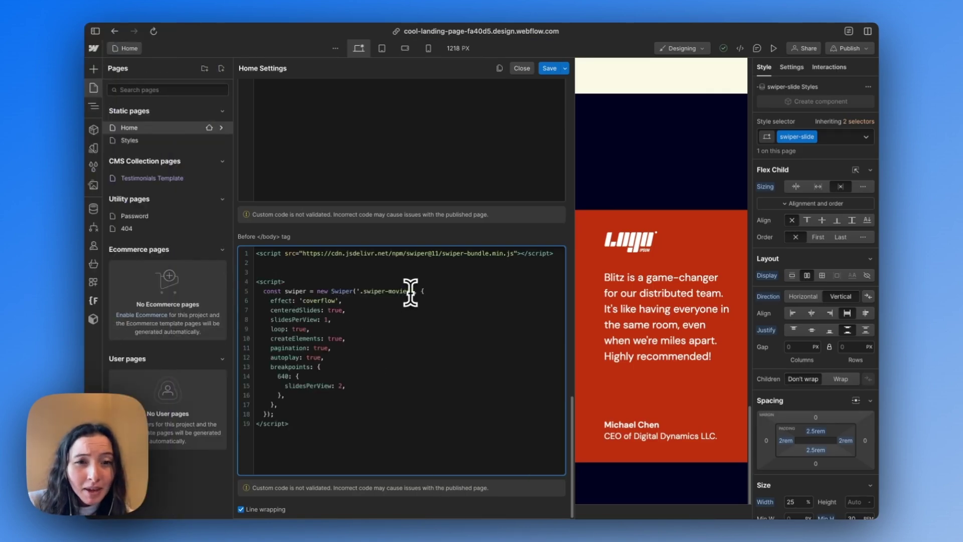
- Change the Swiper selector in the script from '.swiper-movies' to '.testimonials' and save the Home page settings
{"action": "left_click_drag", "start_coordinate": [409, 291], "coordinate": [363, 290]}
{"action": "key", "text": "BackSpace"}
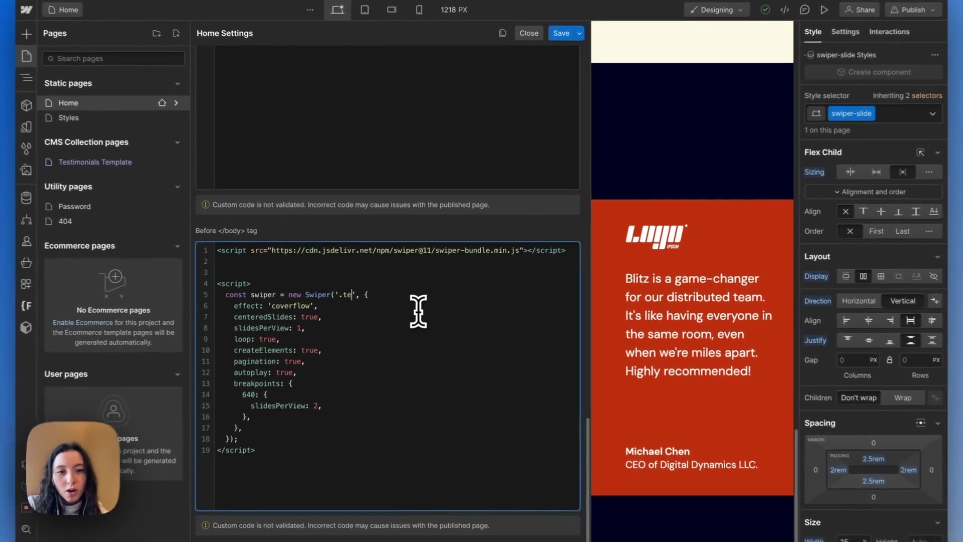
{"action": "type", "text": "testimo"}
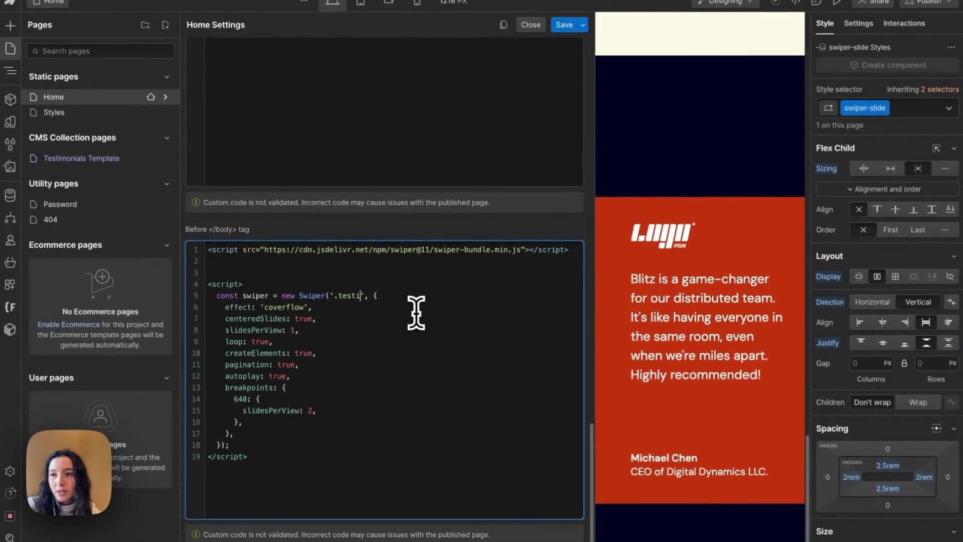
{"action": "type", "text": "nial"}
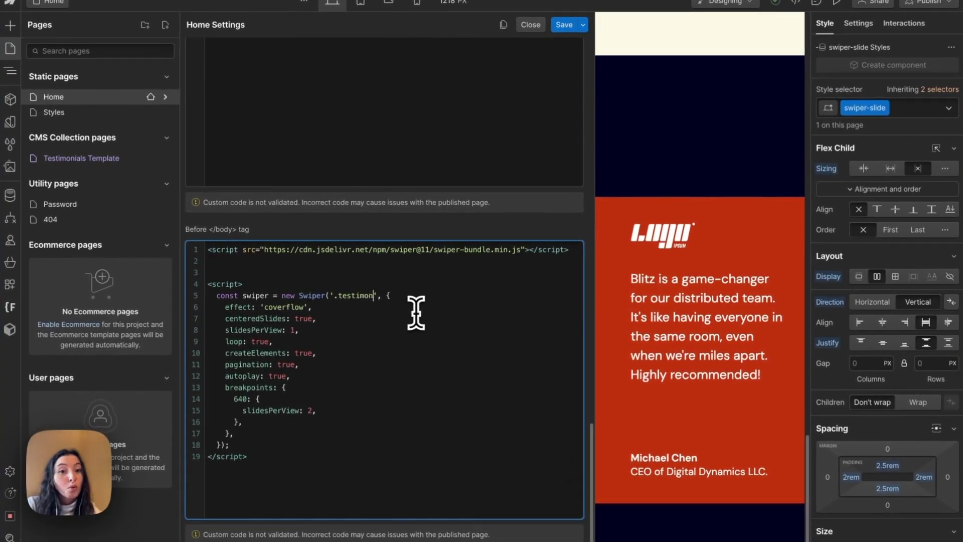
{"action": "type", "text": "s"}
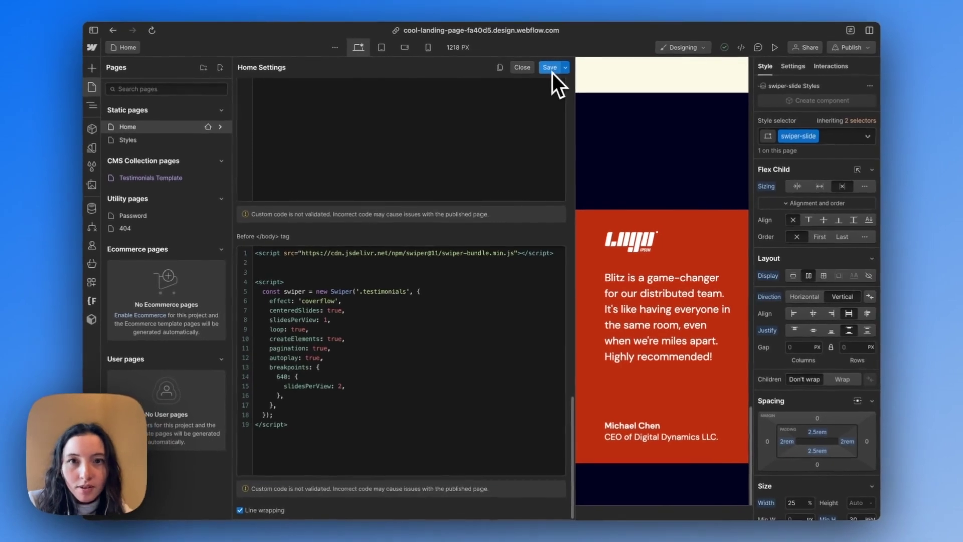
{"action": "left_click", "coordinate": [551, 73]}
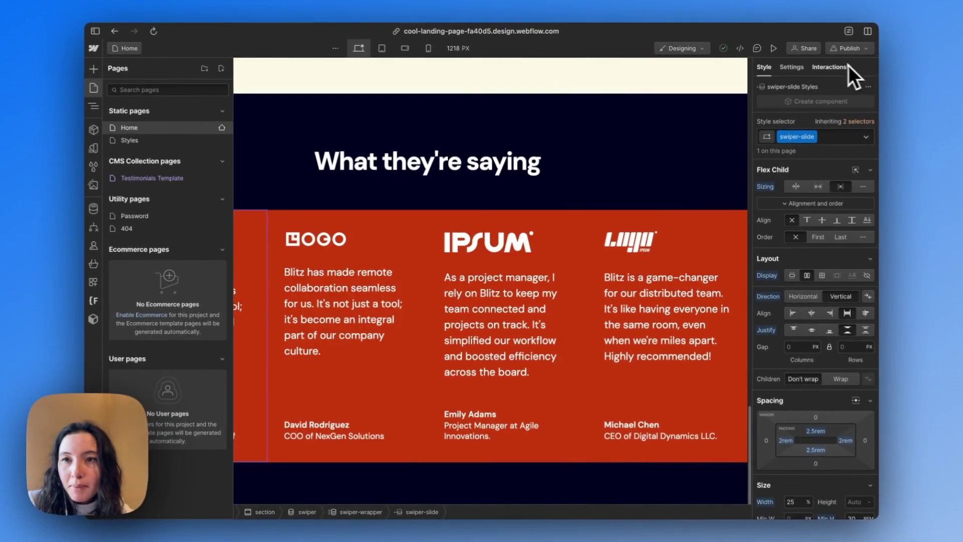
- Publish the site to the staging domain and check the testimonials slider on the live page
{"action": "left_click", "coordinate": [843, 52]}
{"action": "left_click", "coordinate": [826, 199]}
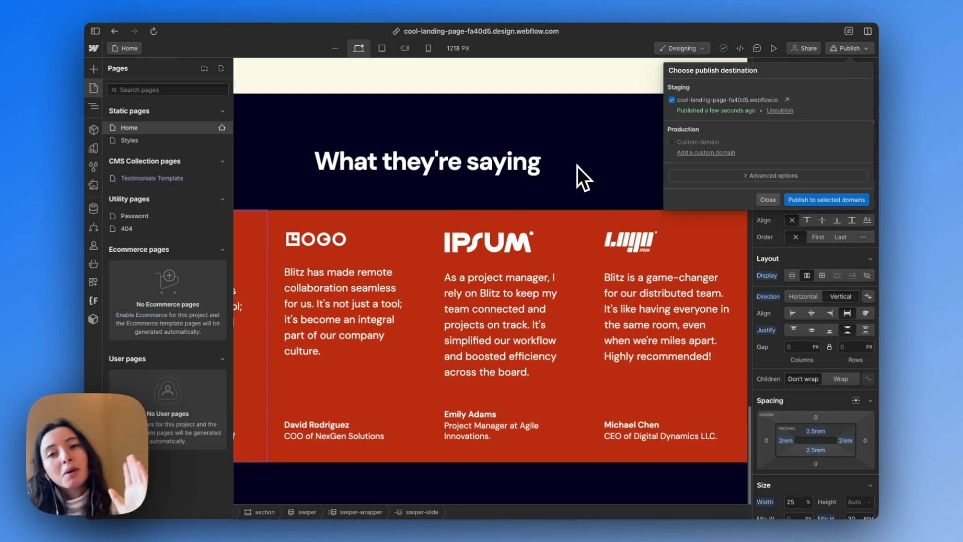
{"action": "left_click", "coordinate": [787, 100]}
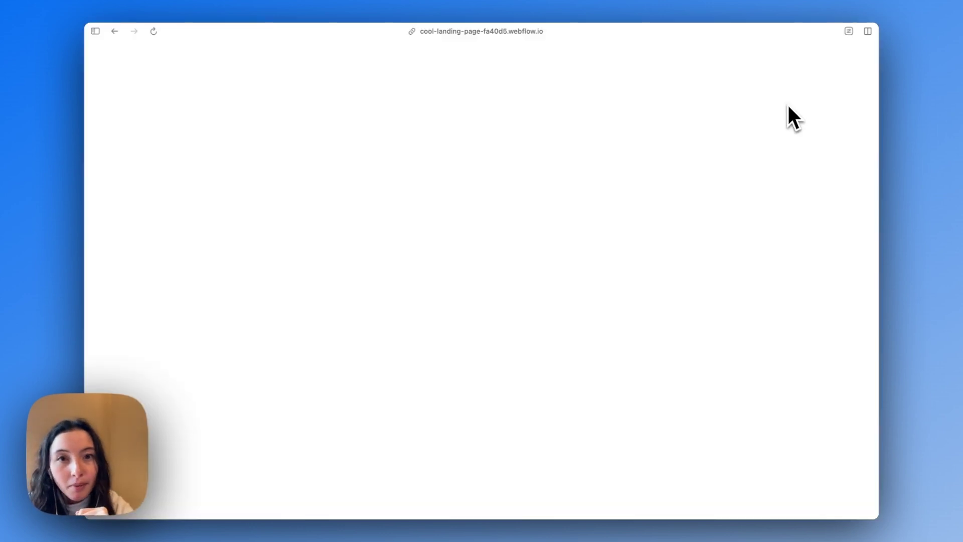
{"action": "scroll", "coordinate": [751, 104], "scroll_direction": "down", "scroll_amount": 15}
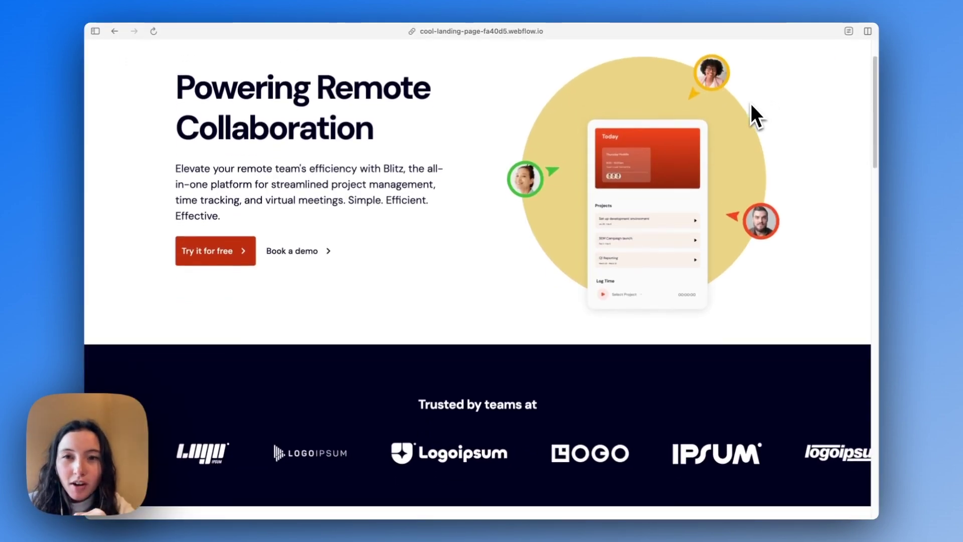
{"action": "scroll", "coordinate": [750, 103], "scroll_direction": "down", "scroll_amount": 15}
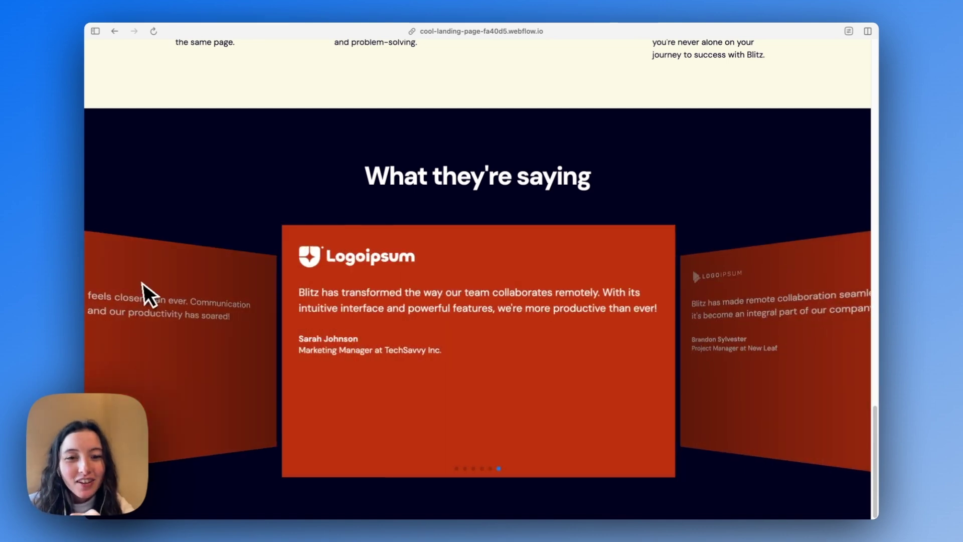
{"action": "left_click", "coordinate": [143, 283]}
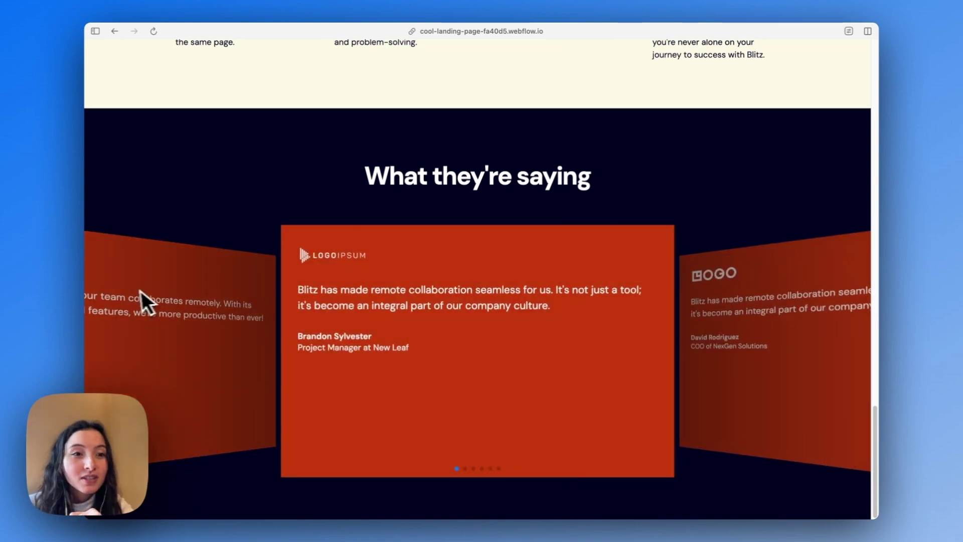
- Switch to the Swiper site, open the Swiper Core / API documentation and look through the Parameters list for slider options
{"action": "mouse_move", "coordinate": [87, 295]}
{"action": "left_click", "coordinate": [150, 140]}
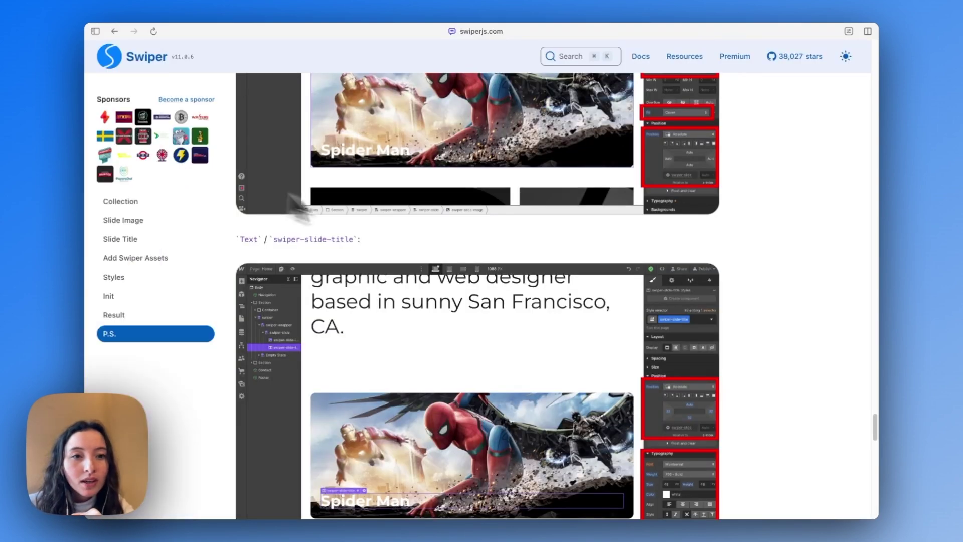
{"action": "scroll", "coordinate": [387, 228], "scroll_direction": "down", "scroll_amount": 2}
{"action": "scroll", "coordinate": [387, 227], "scroll_direction": "up", "scroll_amount": 4}
{"action": "scroll", "coordinate": [387, 227], "scroll_direction": "up", "scroll_amount": 3}
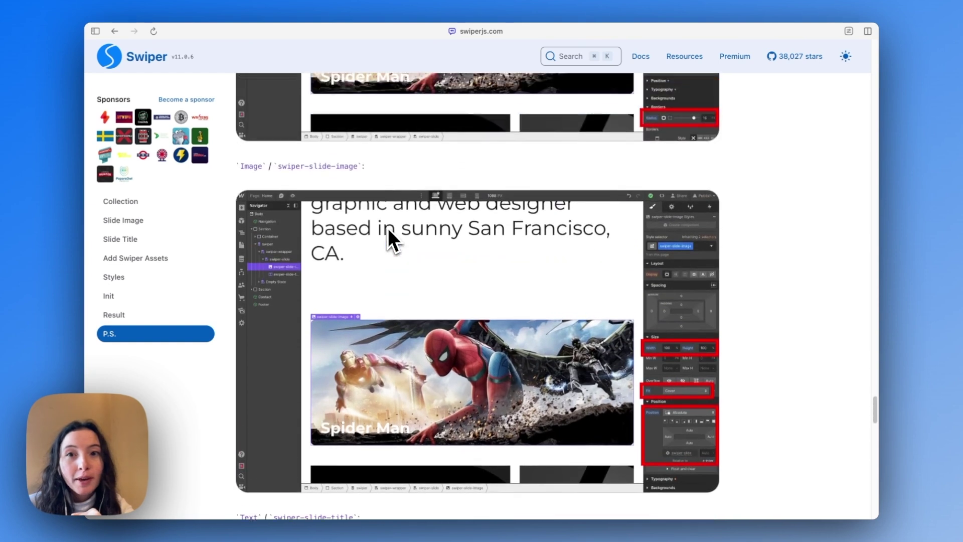
{"action": "mouse_move", "coordinate": [648, 60]}
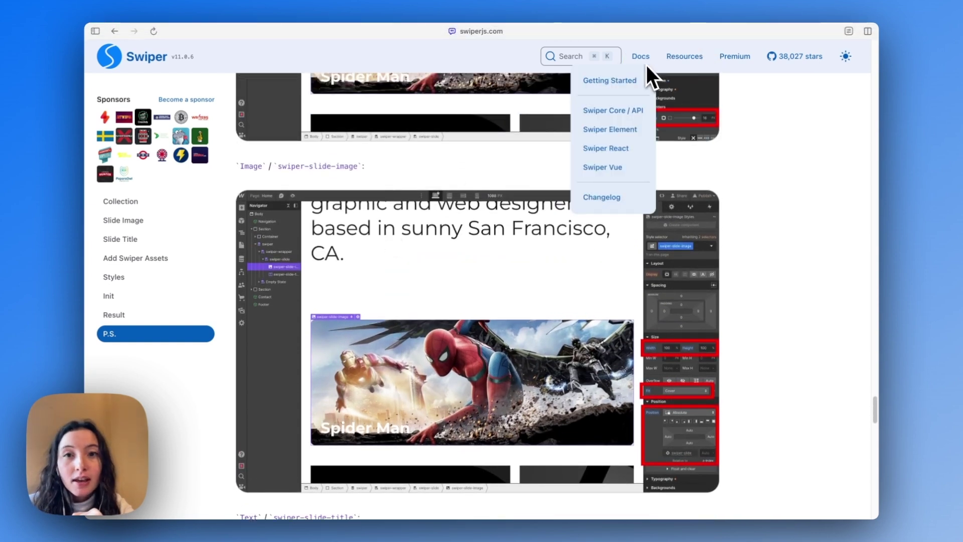
{"action": "left_click", "coordinate": [636, 113]}
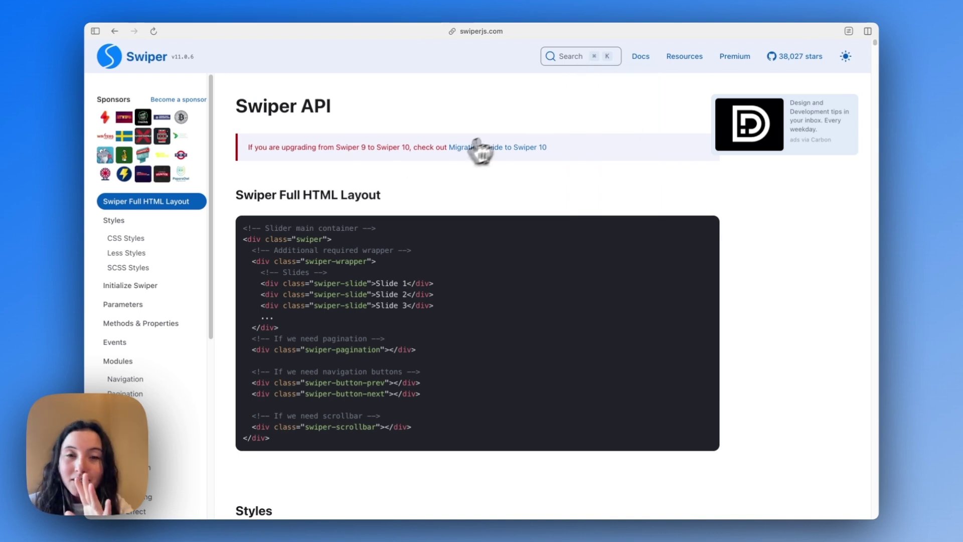
{"action": "left_click", "coordinate": [147, 304]}
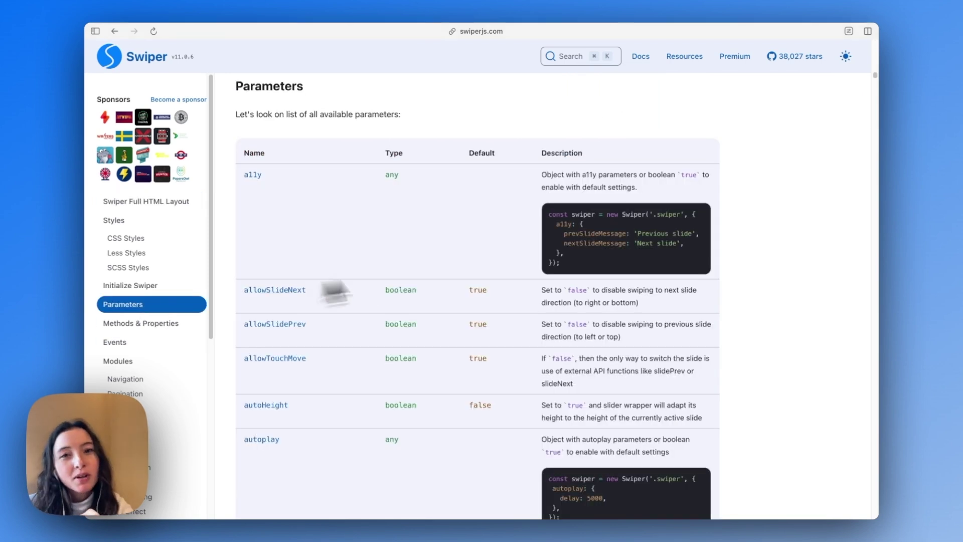
{"action": "scroll", "coordinate": [464, 265], "scroll_direction": "down", "scroll_amount": 1}
{"action": "scroll", "coordinate": [464, 265], "scroll_direction": "down", "scroll_amount": 5}
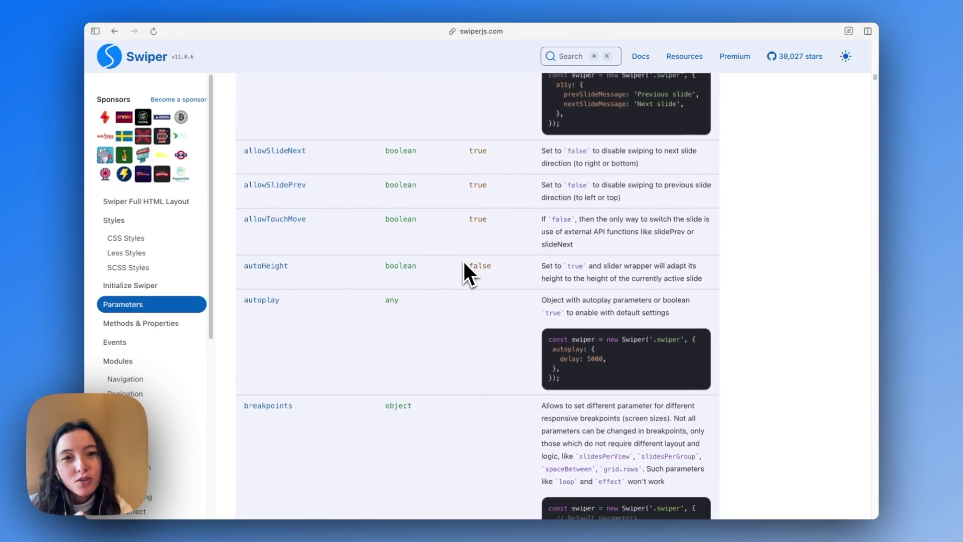
{"action": "scroll", "coordinate": [464, 265], "scroll_direction": "down", "scroll_amount": 3}
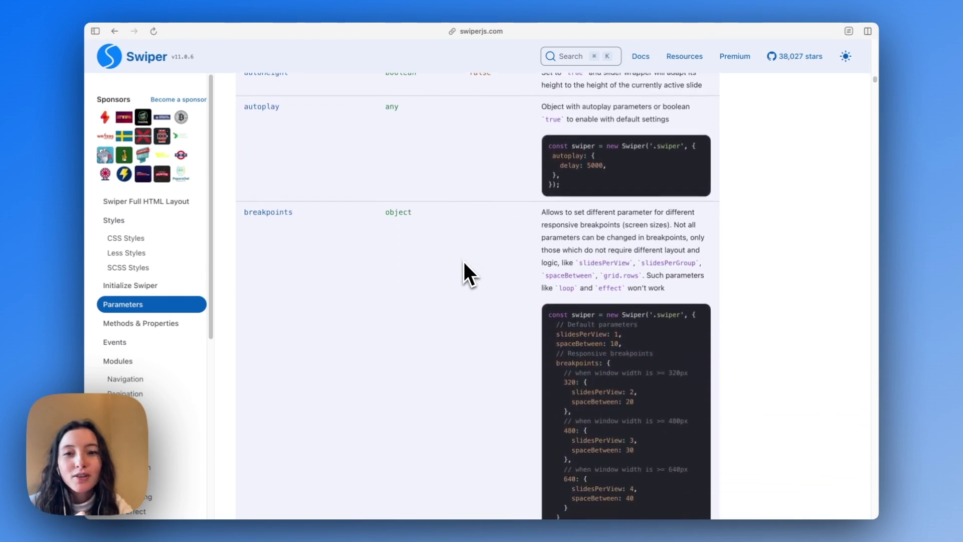
{"action": "scroll", "coordinate": [462, 260], "scroll_direction": "up", "scroll_amount": 5}
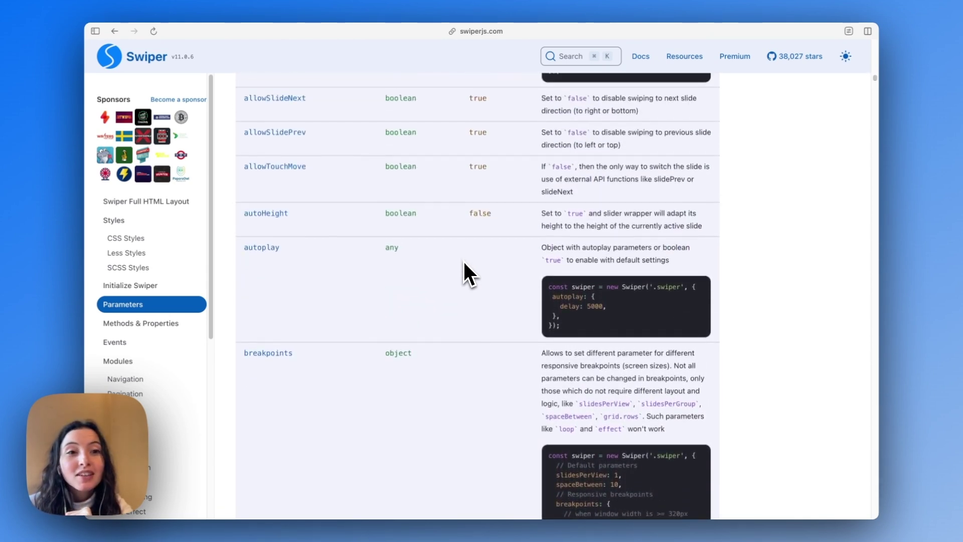
{"action": "scroll", "coordinate": [465, 246], "scroll_direction": "down", "scroll_amount": 10}
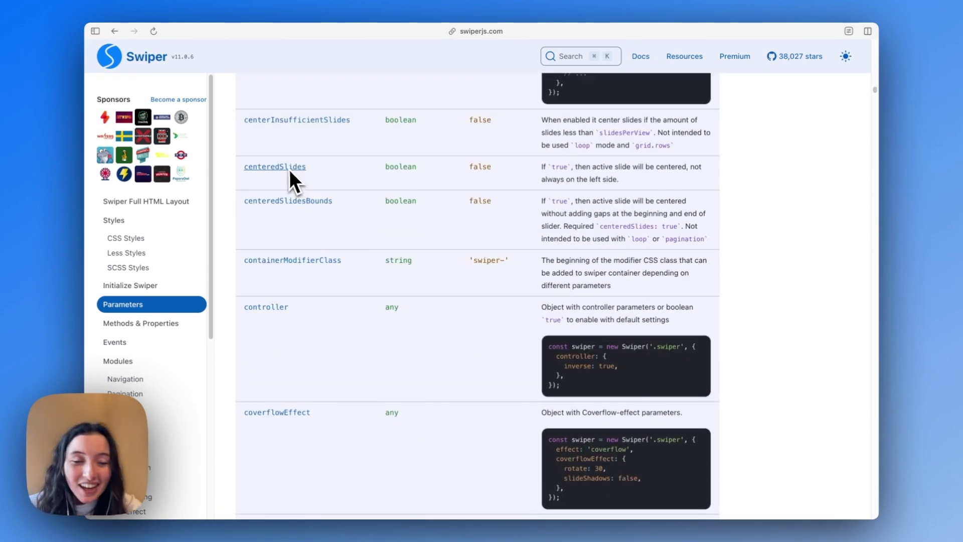
- Back in Webflow, open the Home page's custom code and delete the effect: 'coverflow' line from the Swiper script
{"action": "mouse_move", "coordinate": [88, 242]}
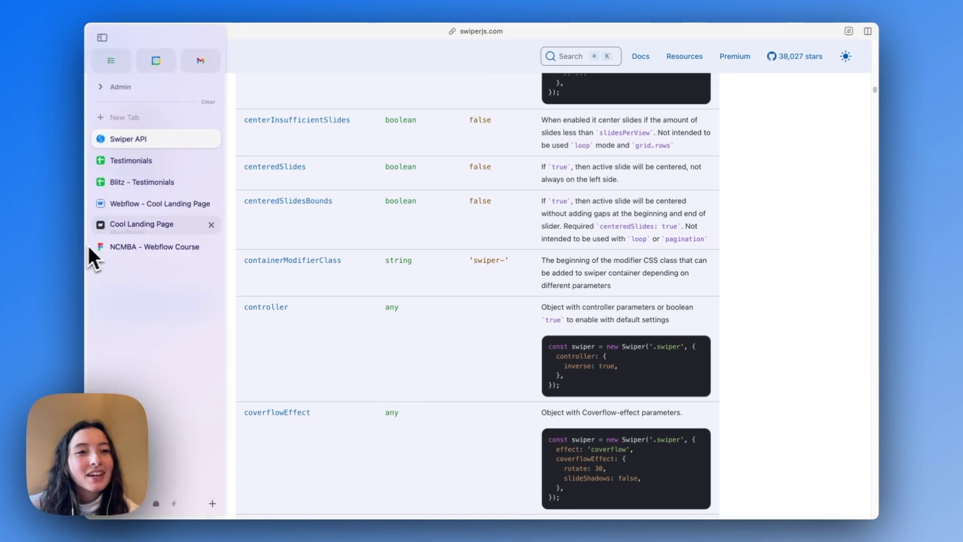
{"action": "left_click", "coordinate": [152, 206]}
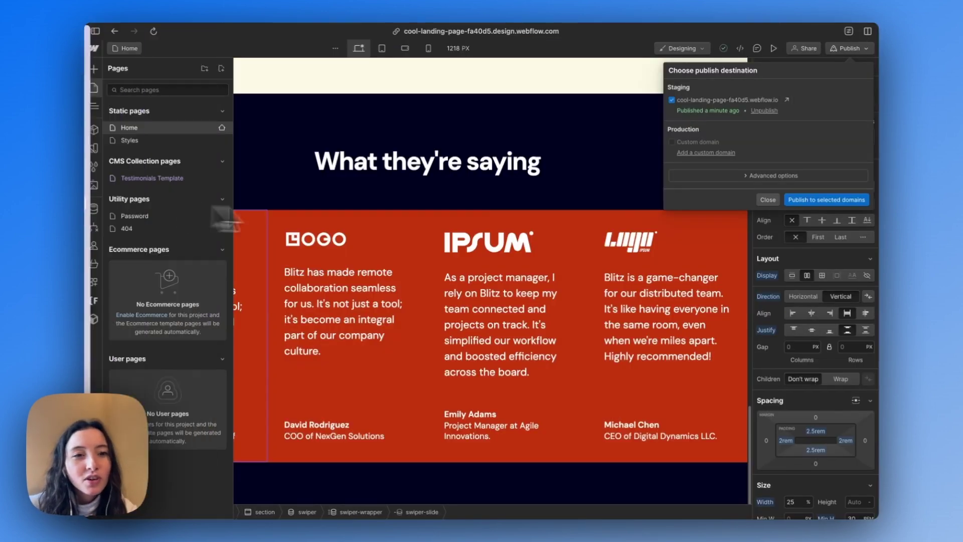
{"action": "left_click", "coordinate": [221, 128]}
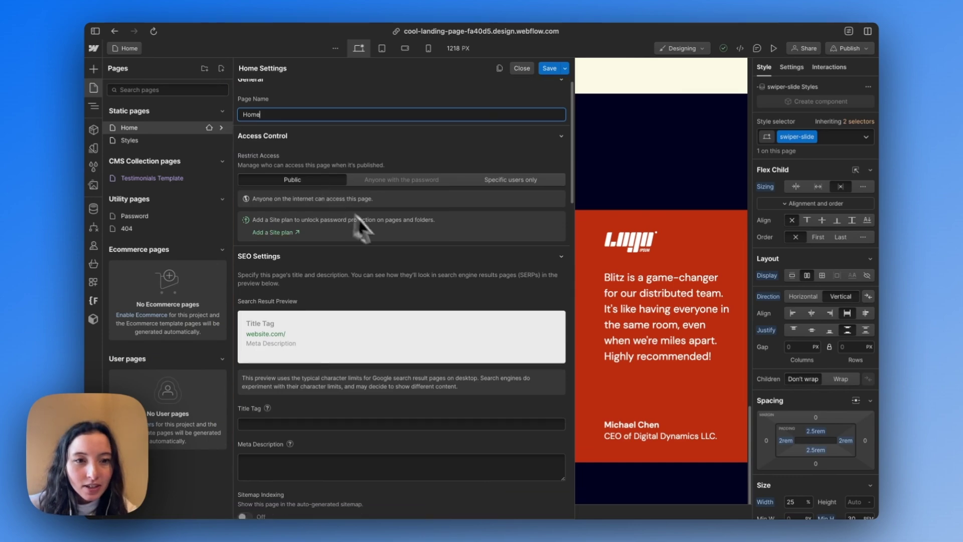
{"action": "scroll", "coordinate": [386, 236], "scroll_direction": "down", "scroll_amount": 15}
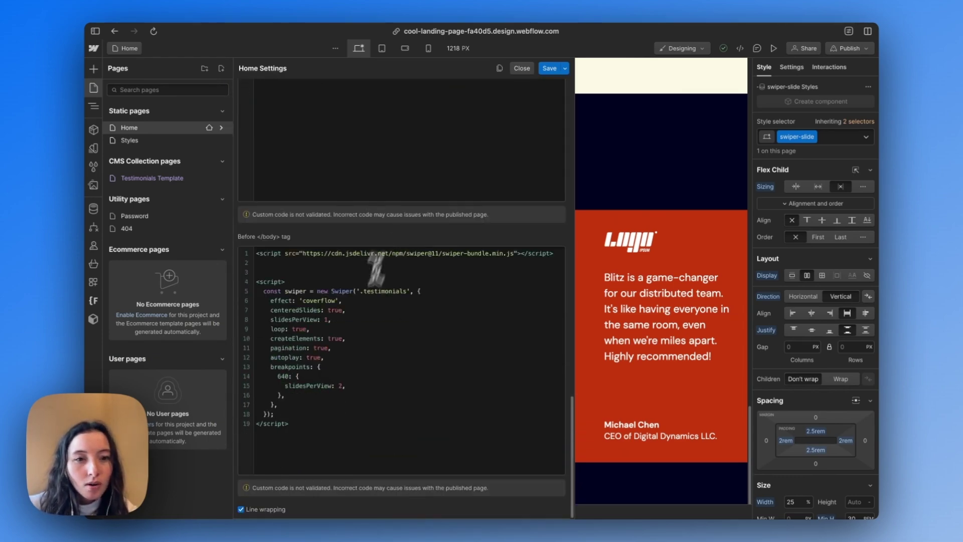
{"action": "left_click", "coordinate": [331, 357]}
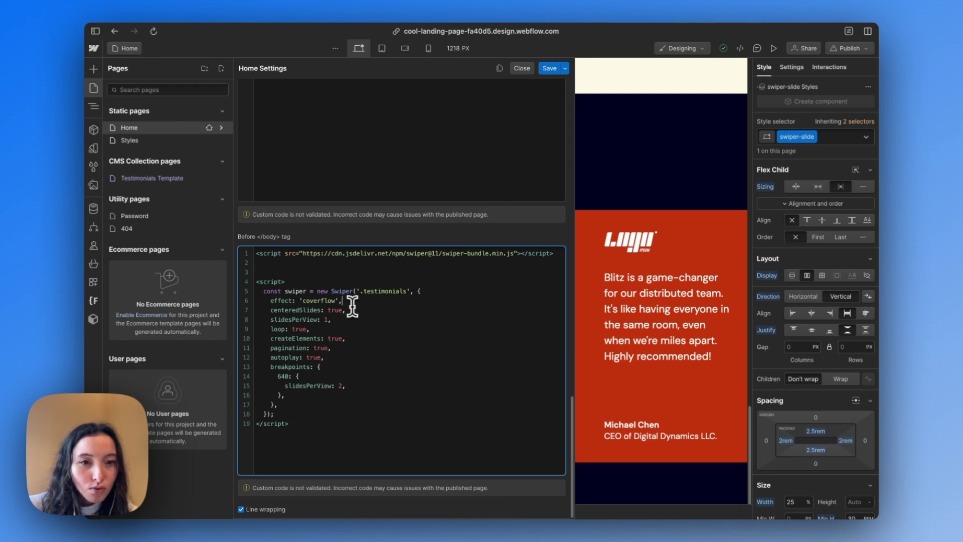
{"action": "left_click_drag", "start_coordinate": [350, 300], "coordinate": [221, 300]}
{"action": "key", "text": "BackSpace"}
{"action": "key", "text": "BackSpace"}
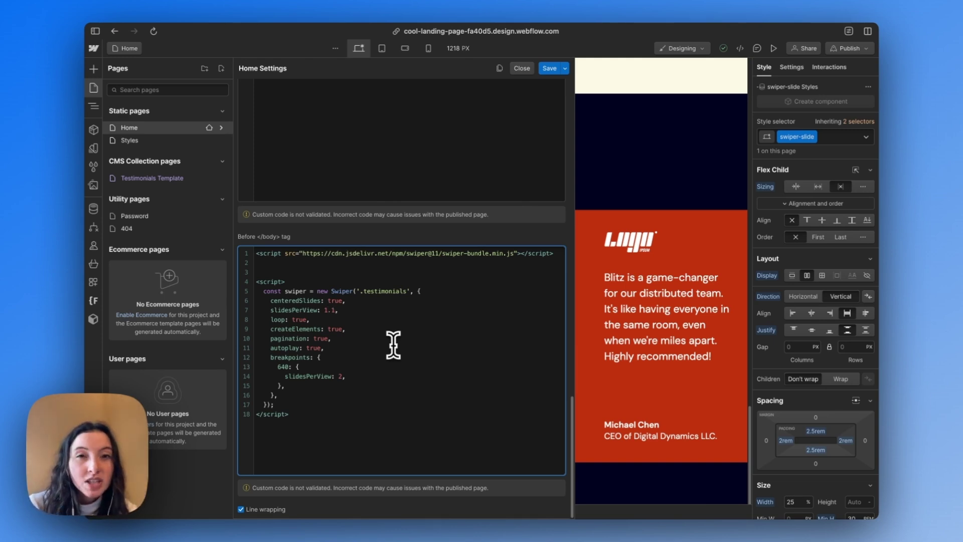
- Switch to the Figma design and examine the mobile version of the "What they're saying" testimonials section
{"action": "mouse_move", "coordinate": [155, 318]}
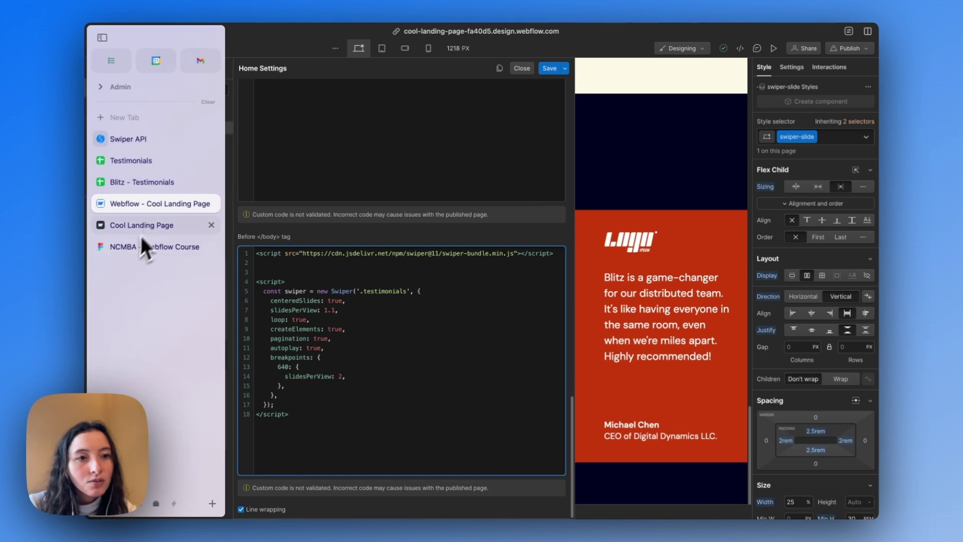
{"action": "left_click", "coordinate": [150, 246]}
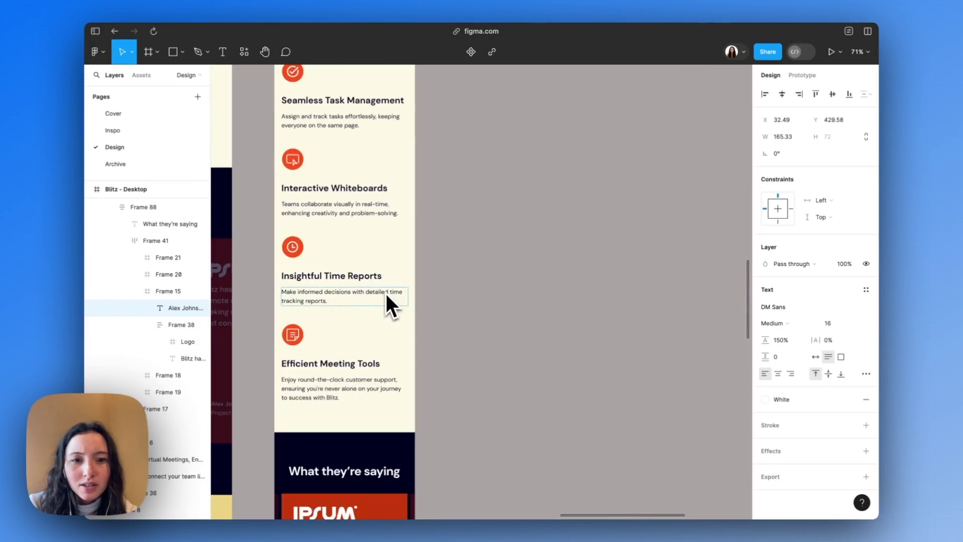
{"action": "scroll", "coordinate": [386, 295], "scroll_direction": "down", "scroll_amount": 7}
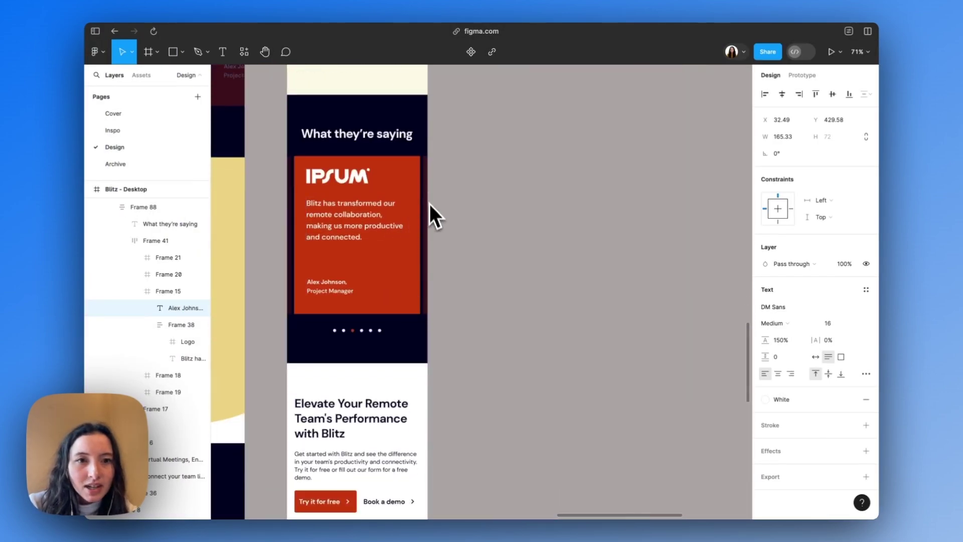
{"action": "mouse_move", "coordinate": [88, 155]}
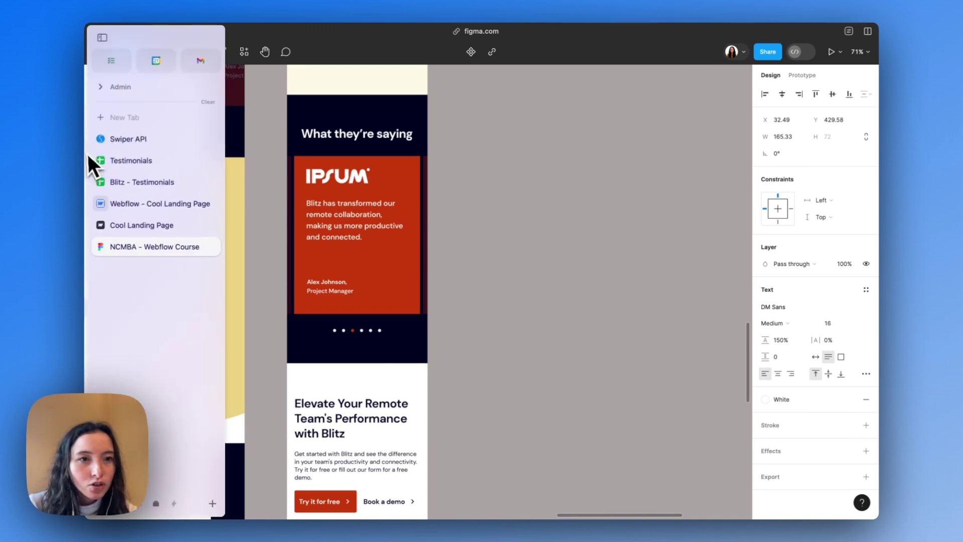
- Back in Webflow's Home page code, add spaceBetween: 10, below the loop line of the Swiper script and delete the createElements line
{"action": "left_click", "coordinate": [159, 209]}
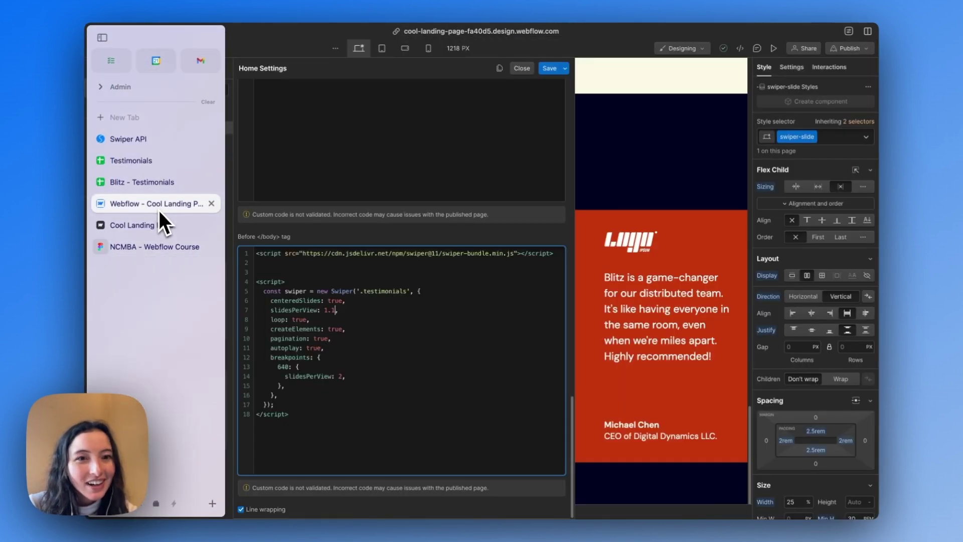
{"action": "left_click", "coordinate": [348, 309]}
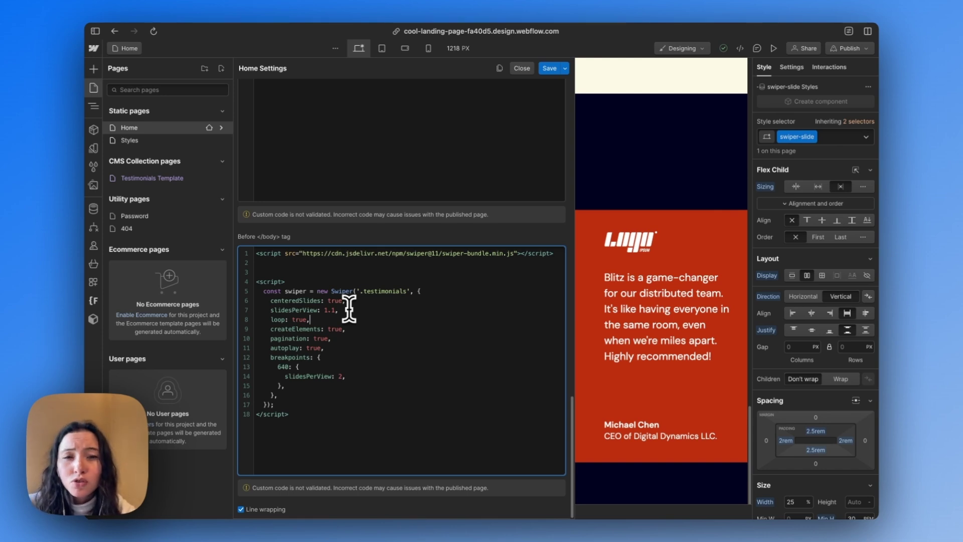
{"action": "key", "text": "Return"}
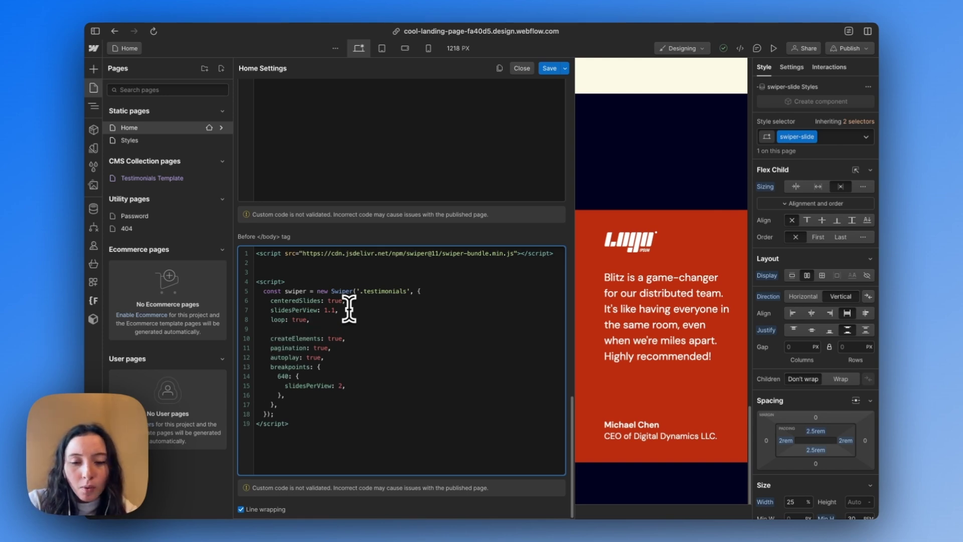
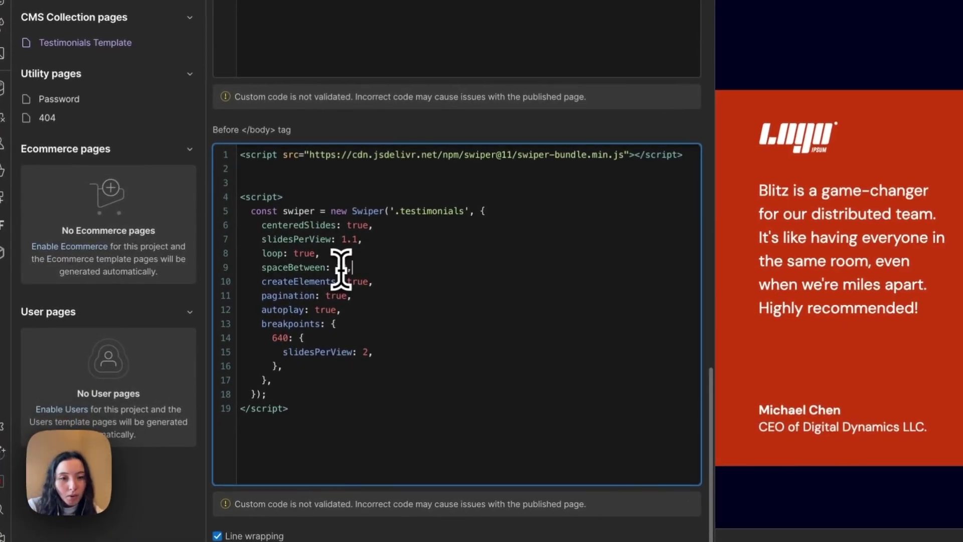
{"action": "key", "text": "Return"}
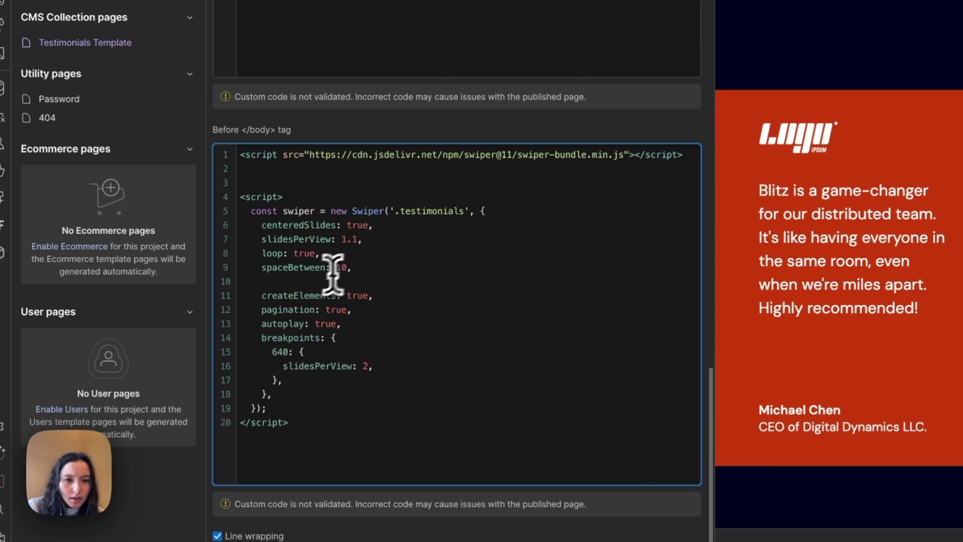
{"action": "triple_click", "coordinate": [307, 293]}
{"action": "key", "text": "BackSpace"}
{"action": "key", "text": "BackSpace"}
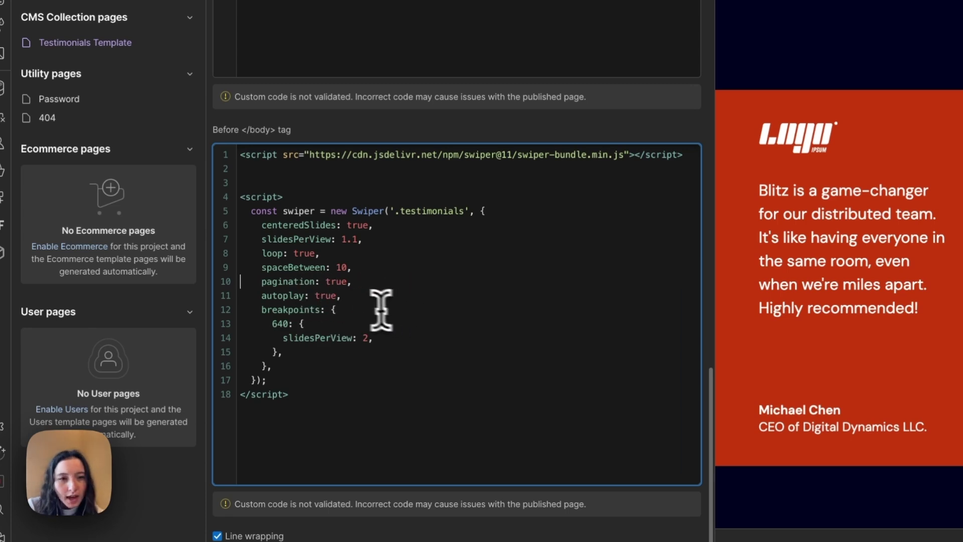
- Add a loopedSlide: 5, line below the pagination parameter in the Swiper script
{"action": "left_click", "coordinate": [360, 282]}
{"action": "key", "text": "Return"}
{"action": "type", "text": "lo"}
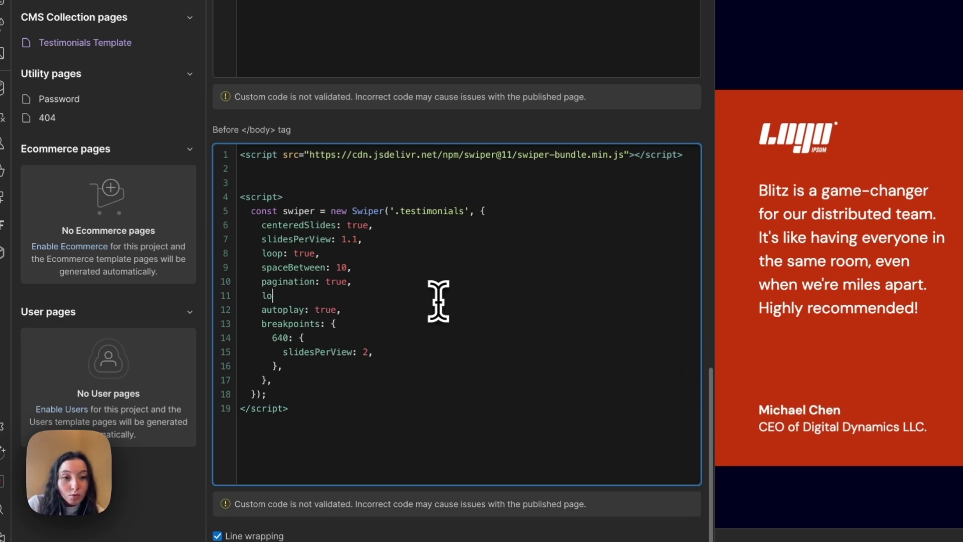
{"action": "type", "text": "opedSlide: 5,"}
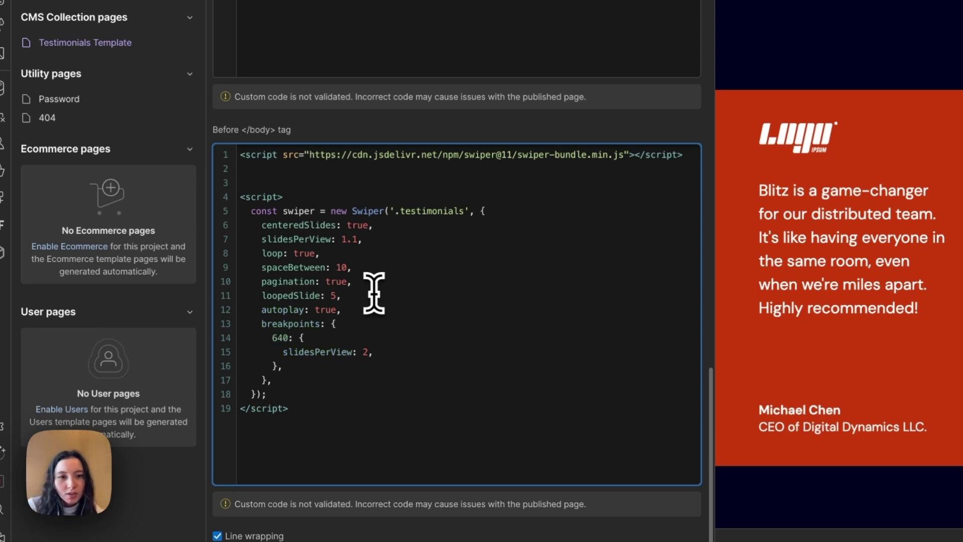
- Add slideToClickedSlide: true, below the loopedSlide line and keyboard: true, below the autoplay line
{"action": "key", "text": "Return"}
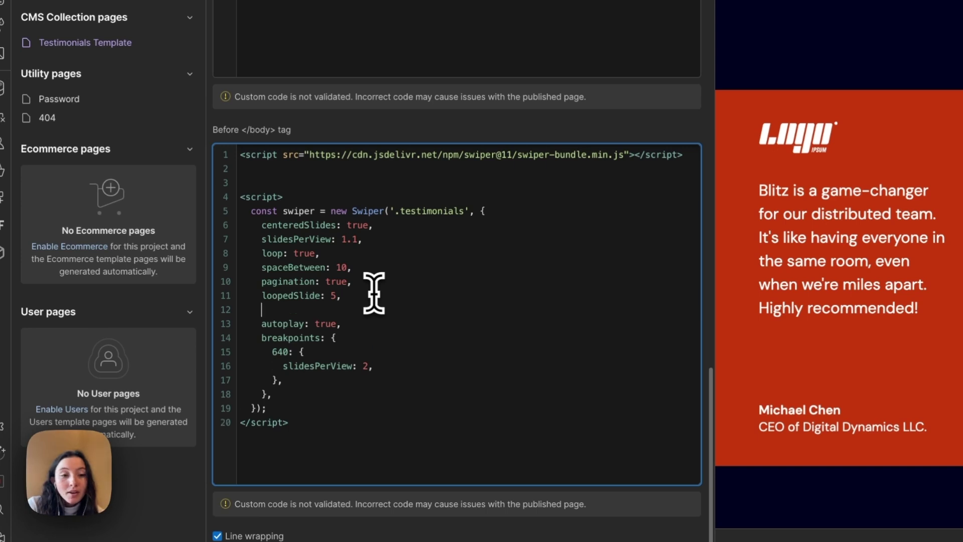
{"action": "type", "text": "slide"}
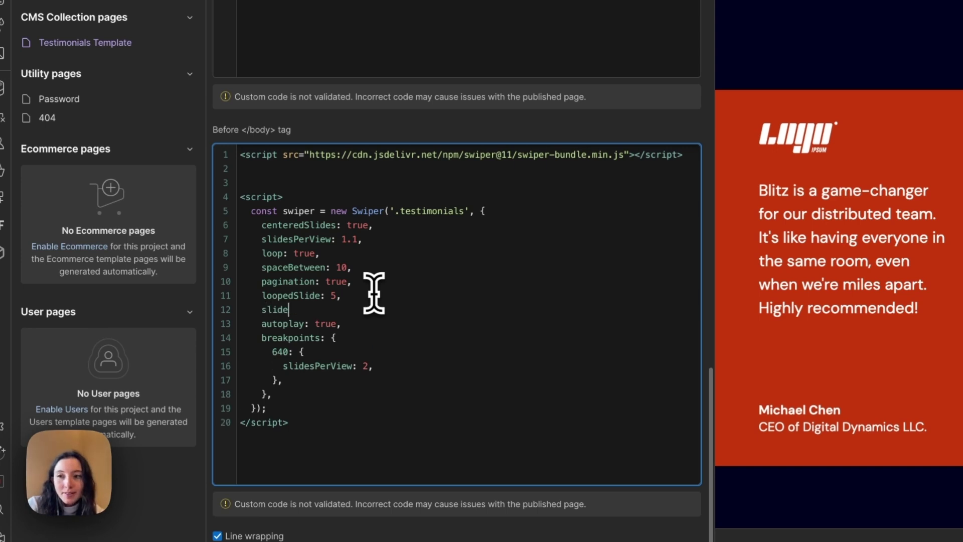
{"action": "type", "text": "ToClickedSl"}
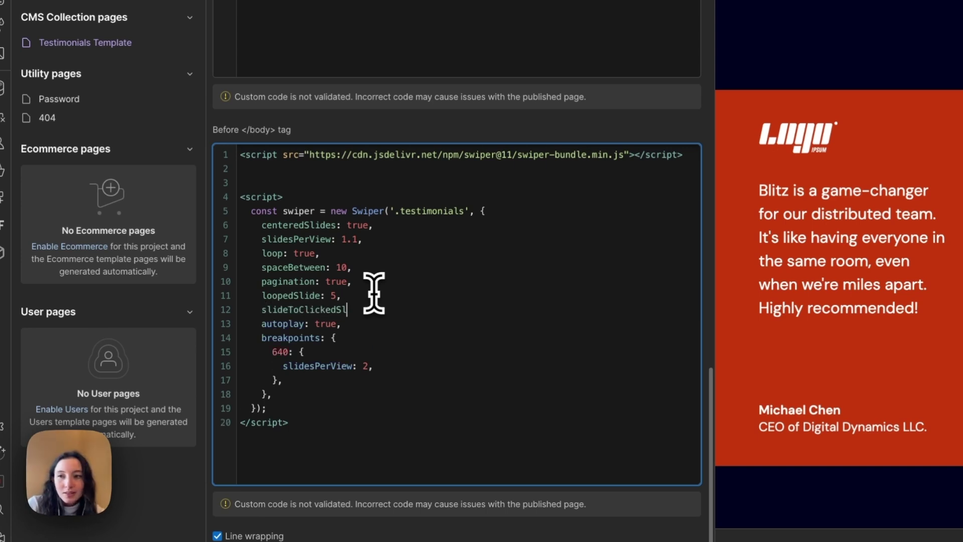
{"action": "type", "text": "ide: true,"}
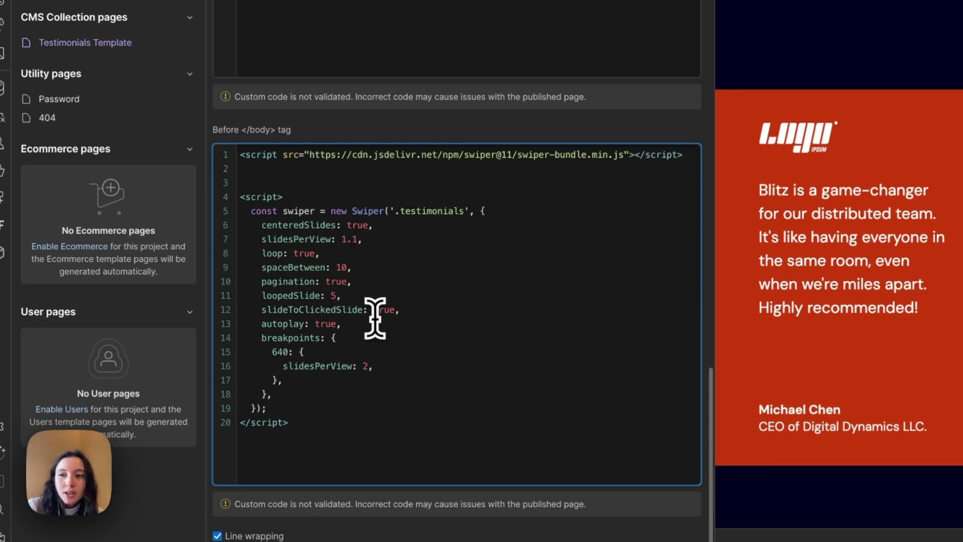
{"action": "left_click", "coordinate": [396, 323]}
{"action": "key", "text": "Return"}
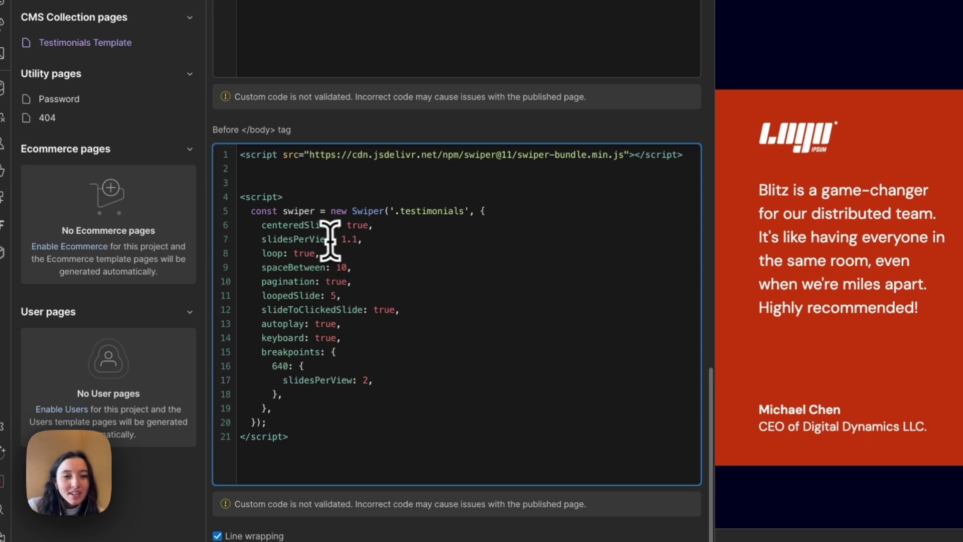
- Set slidesPerView to 3 in the 640 breakpoint and add an empty 950 breakpoint below it
{"action": "left_click_drag", "start_coordinate": [272, 239], "coordinate": [390, 241]}
{"action": "left_click", "coordinate": [390, 240]}
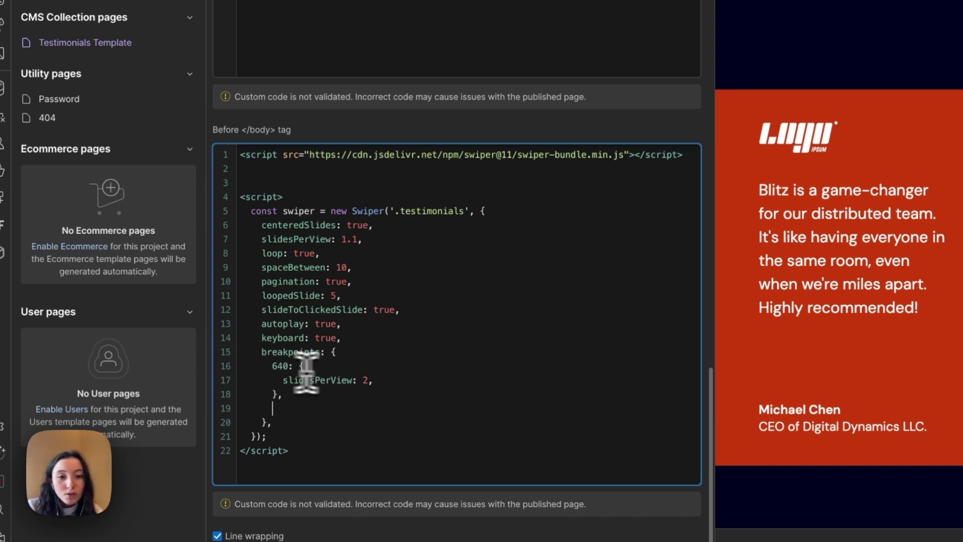
{"action": "left_click", "coordinate": [367, 375]}
{"action": "type", "text": "2,"}
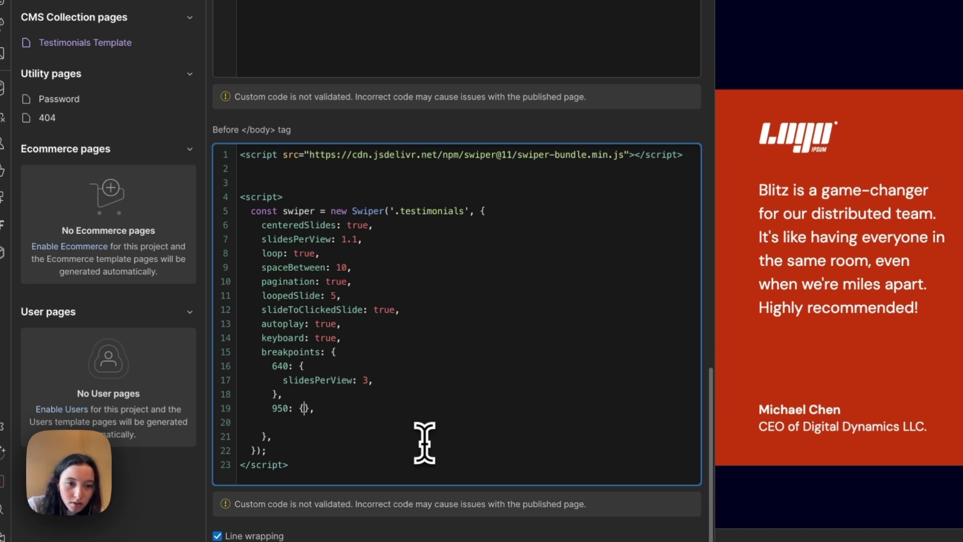
- Copy the slidesPerView line from the 640 breakpoint into the 950 breakpoint and set it to 4
{"action": "key", "text": "Return"}
{"action": "key", "text": "Return"}
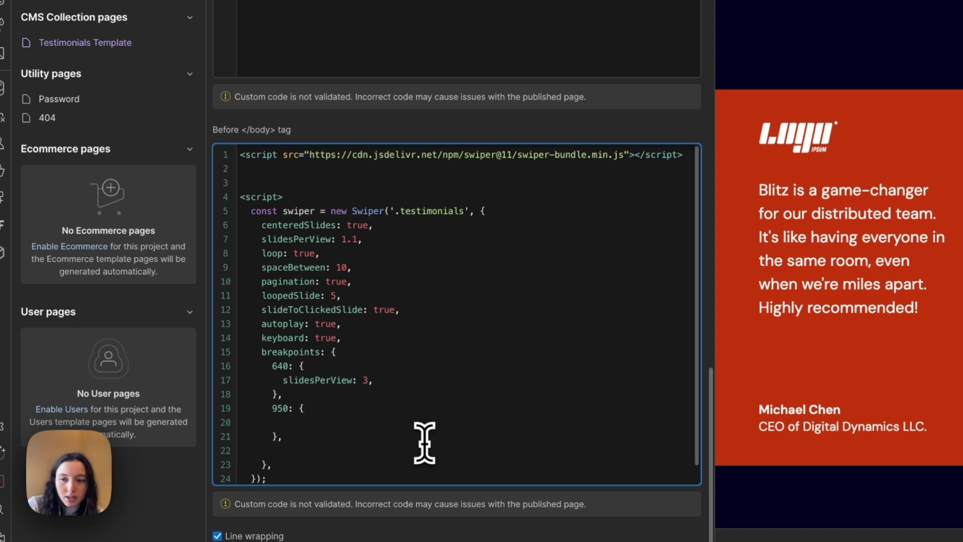
{"action": "type", "text": "slide"}
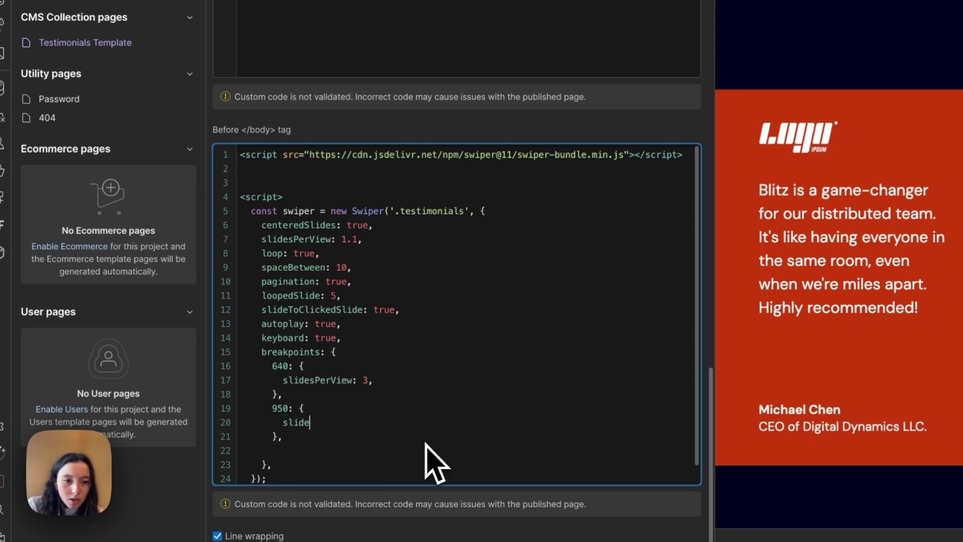
{"action": "left_click_drag", "start_coordinate": [373, 380], "coordinate": [282, 380]}
{"action": "key", "text": "super+c"}
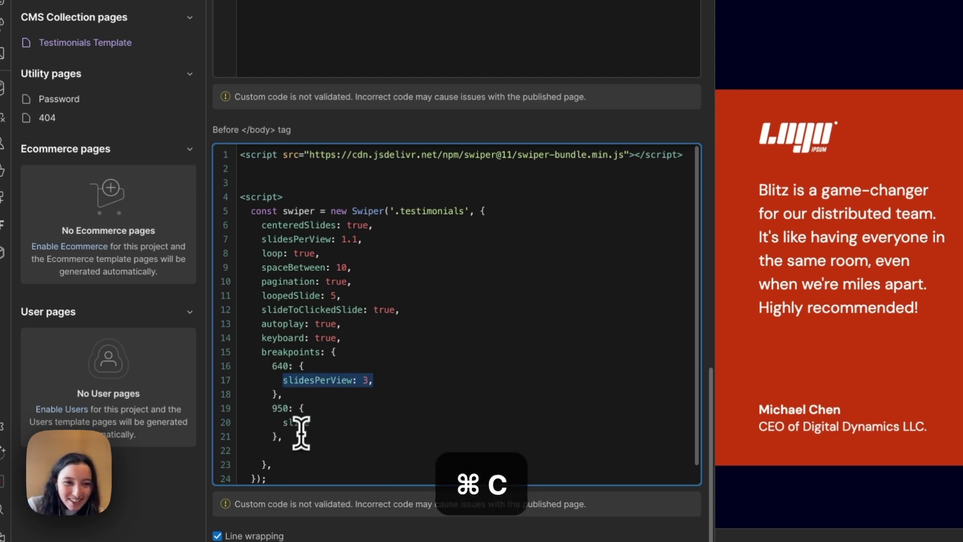
{"action": "double_click", "coordinate": [296, 422]}
{"action": "key", "text": "super+v"}
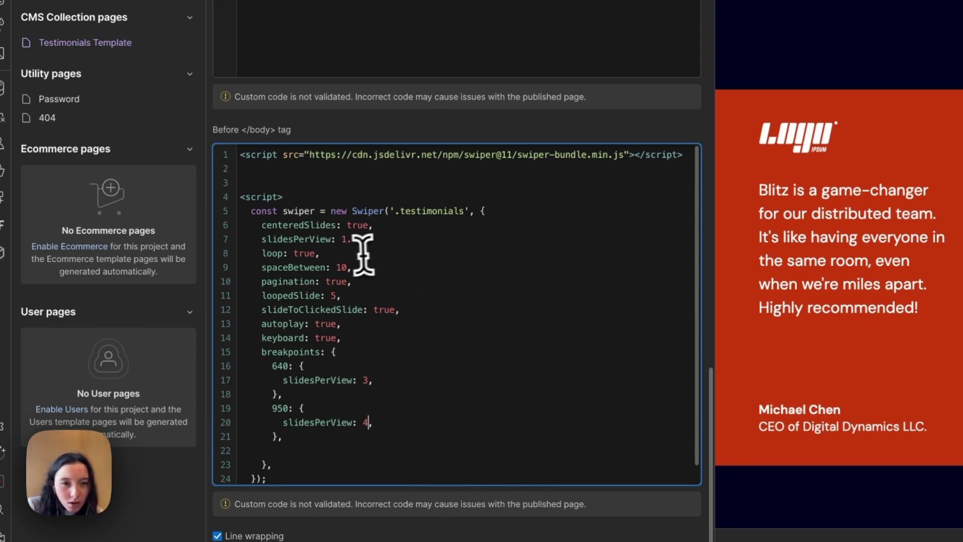
- Copy the spaceBetween line into the 950 breakpoint below slidesPerView and set it to 20 without a trailing comma
{"action": "left_click_drag", "start_coordinate": [352, 267], "coordinate": [261, 270]}
{"action": "key", "text": "super+c"}
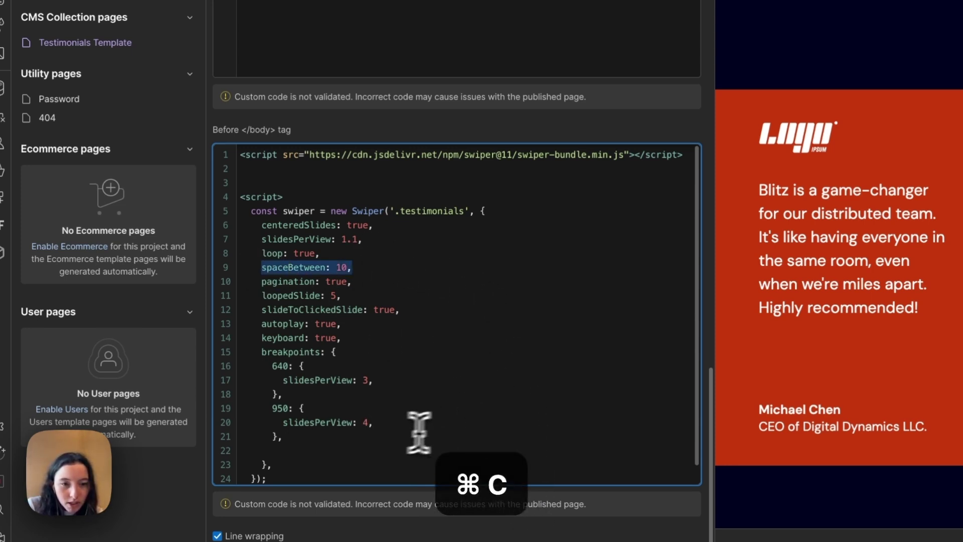
{"action": "left_click", "coordinate": [381, 418]}
{"action": "key", "text": "Return"}
{"action": "key", "text": "super+v"}
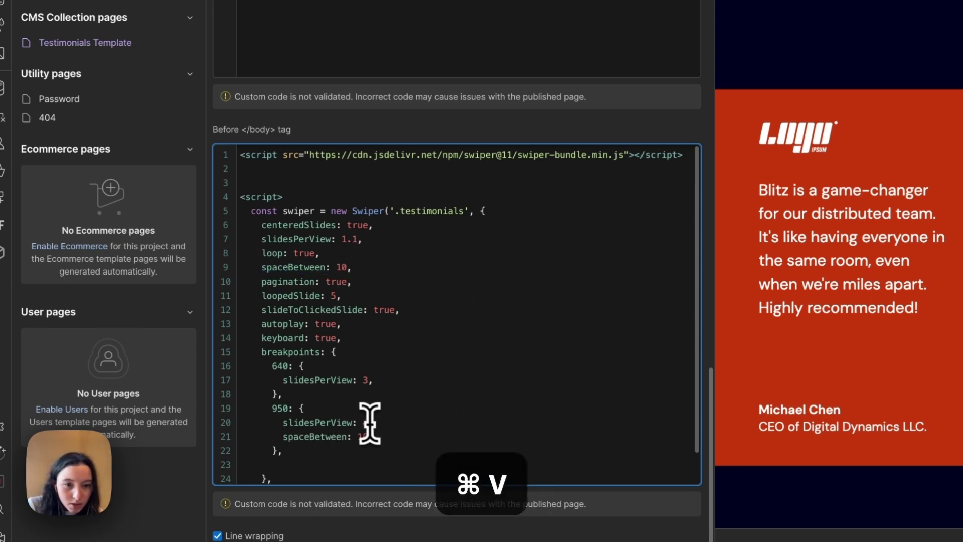
{"action": "scroll", "coordinate": [383, 326], "scroll_direction": "down", "scroll_amount": 1}
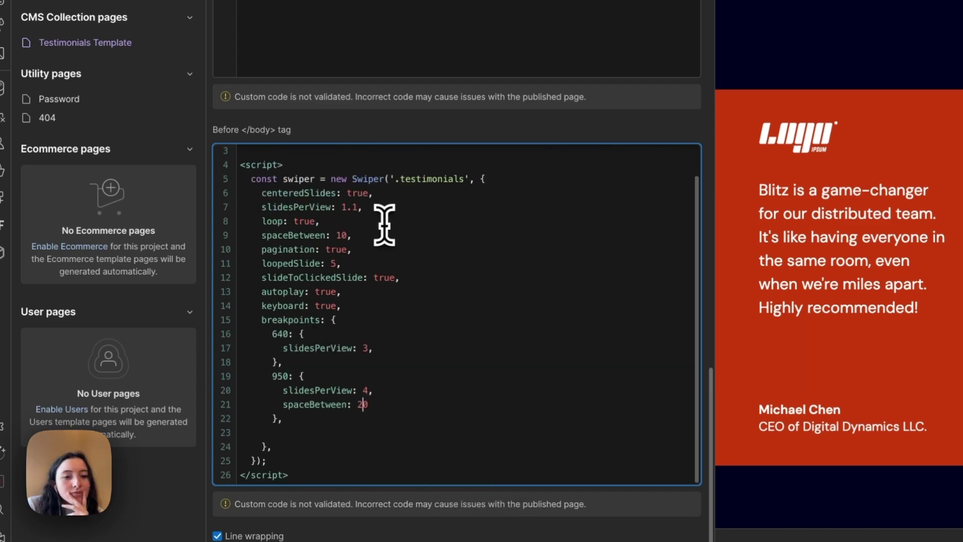
{"action": "key", "text": "Left"}
{"action": "key", "text": "Left"}
{"action": "key", "text": "BackSpace"}
{"action": "type", "text": "2"}
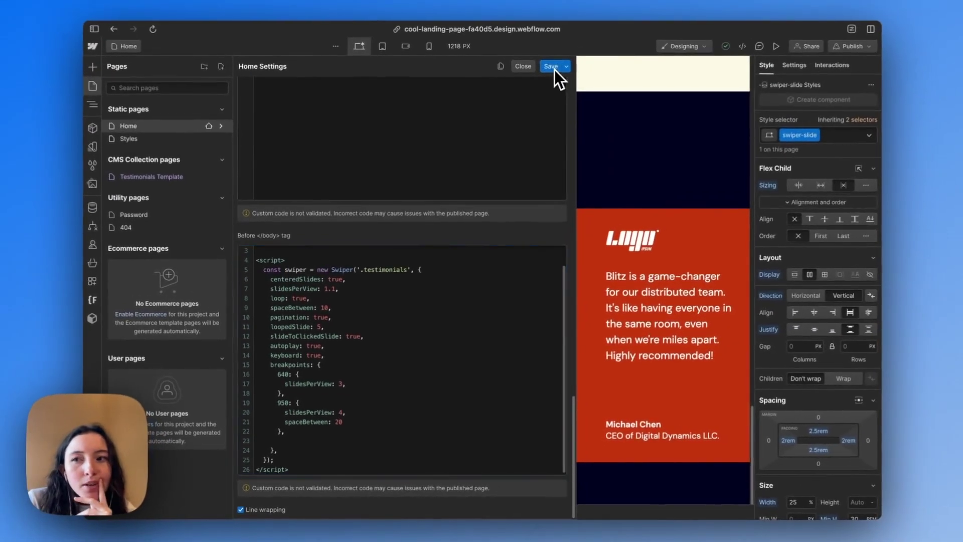
- Save the Home page settings and publish the site to the selected staging domain
{"action": "left_click", "coordinate": [565, 47]}
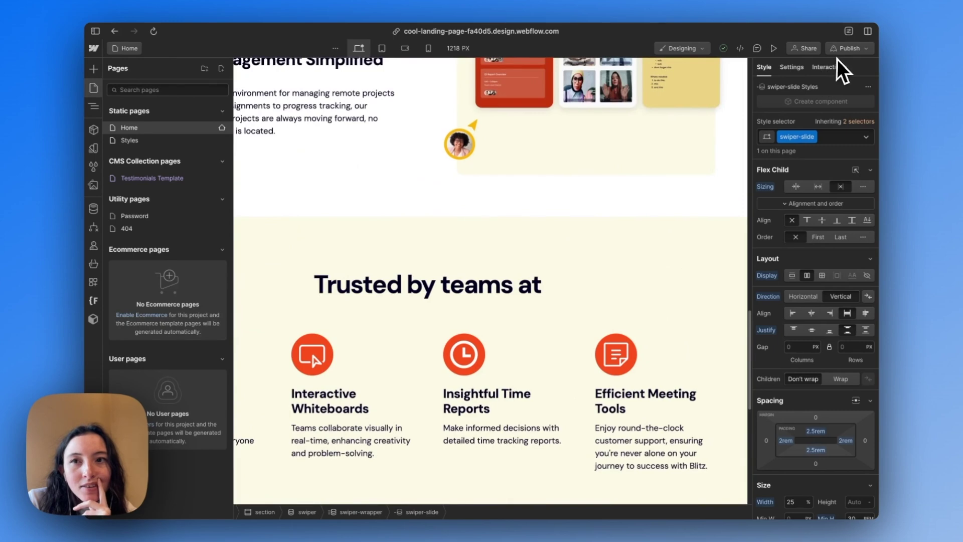
{"action": "left_click", "coordinate": [837, 50]}
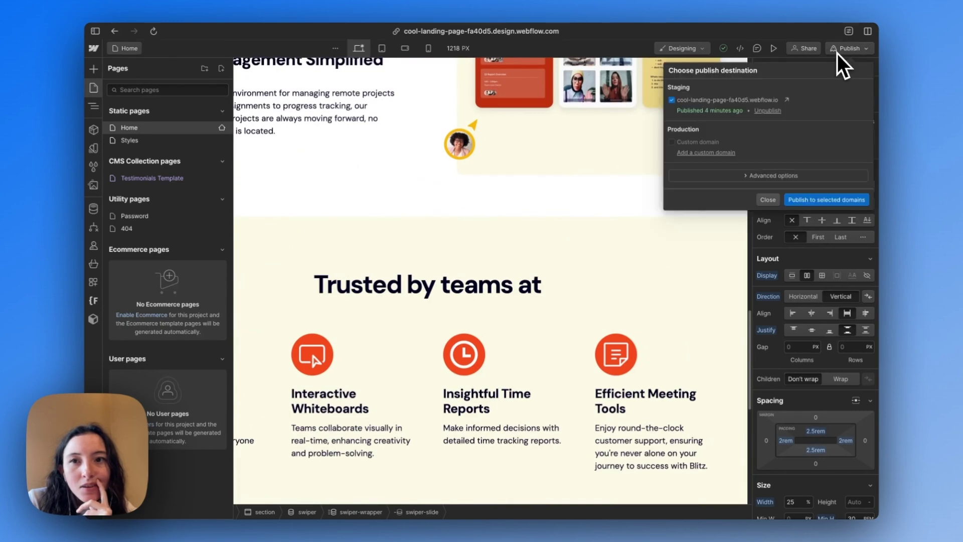
{"action": "left_click", "coordinate": [812, 200]}
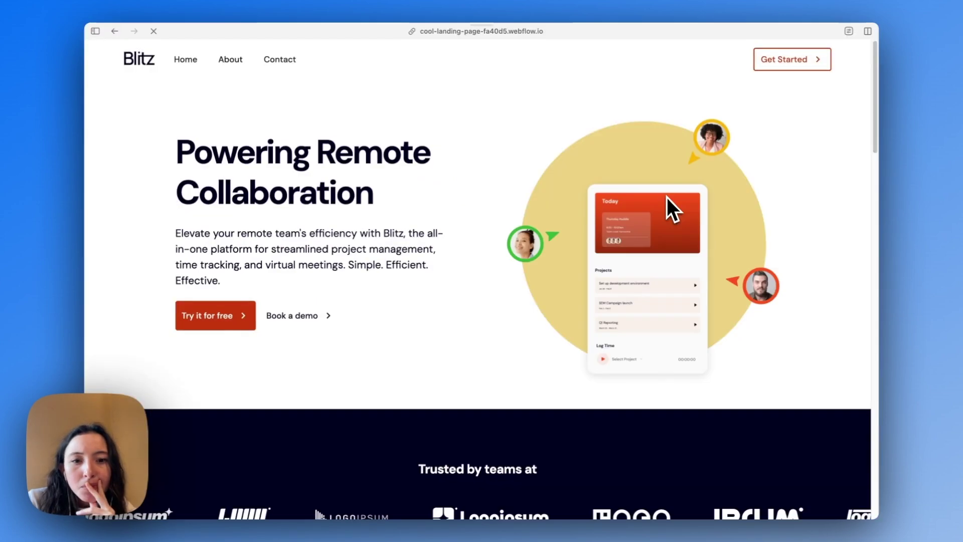
- On the live page, examine the "What they're saying" slider's slide count, spacing and autoplay
{"action": "scroll", "coordinate": [667, 197], "scroll_direction": "down", "scroll_amount": 15}
{"action": "scroll", "coordinate": [666, 197], "scroll_direction": "up", "scroll_amount": 1}
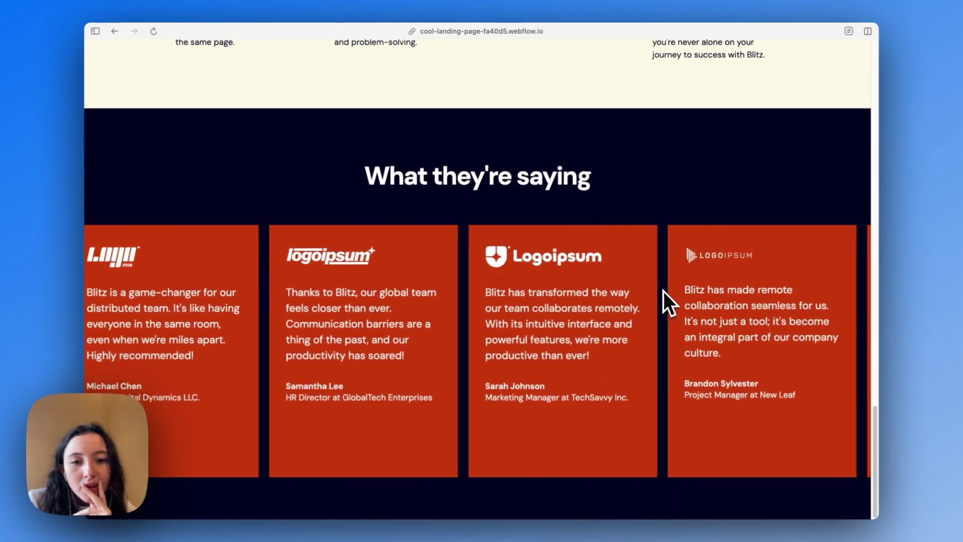
{"action": "scroll", "coordinate": [676, 286], "scroll_direction": "down", "scroll_amount": 1}
{"action": "scroll", "coordinate": [683, 281], "scroll_direction": "up", "scroll_amount": 1}
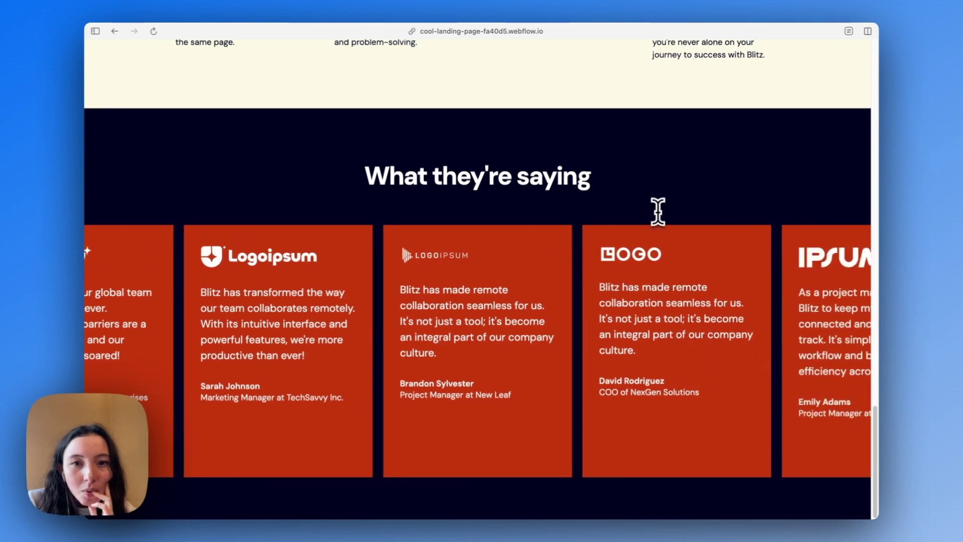
- Switch to the Figma desktop design and select the pagination dots under the testimonial cards to inspect them
{"action": "mouse_move", "coordinate": [87, 281]}
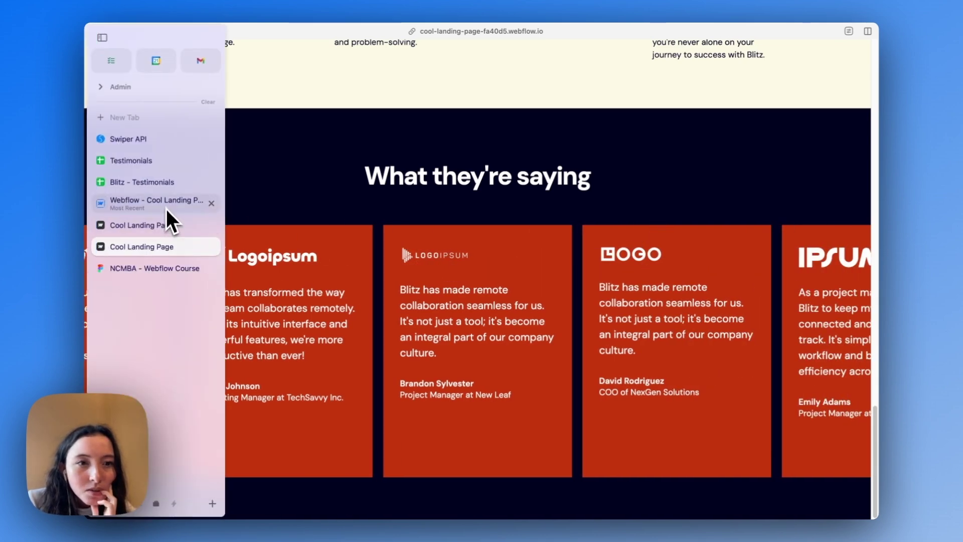
{"action": "left_click", "coordinate": [154, 270]}
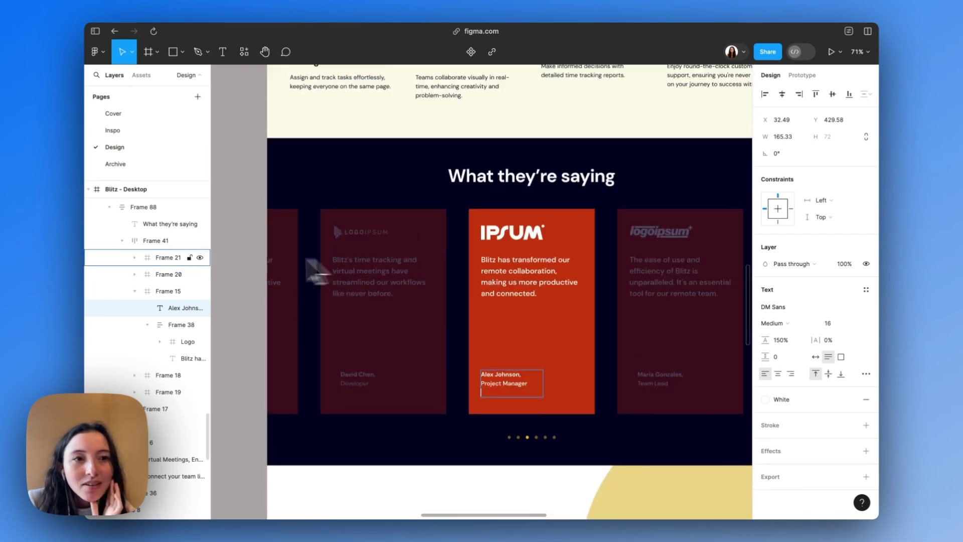
{"action": "left_click", "coordinate": [544, 439]}
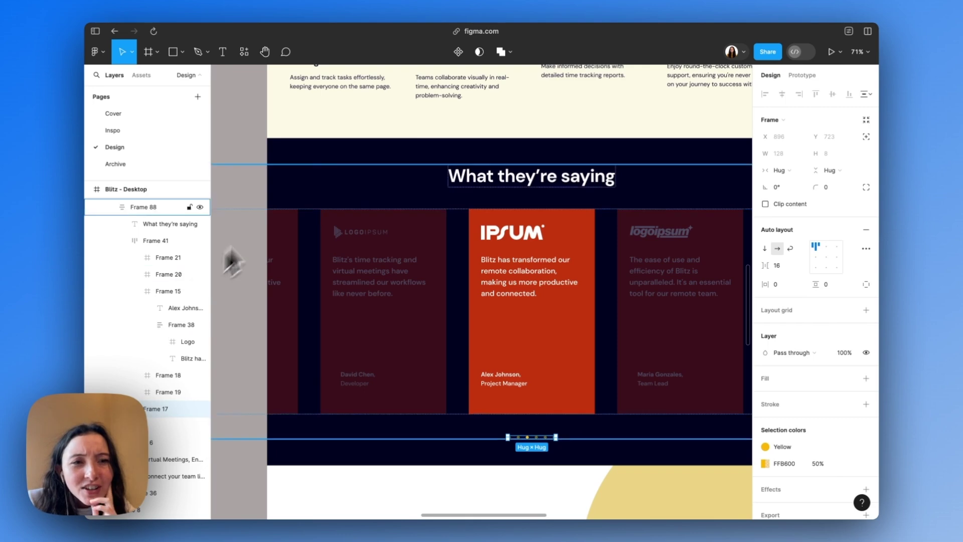
- On the live page, inspect the "What they're saying" section and expand its markup down to the swiper testimonials container
{"action": "mouse_move", "coordinate": [89, 242]}
{"action": "left_click", "coordinate": [145, 246]}
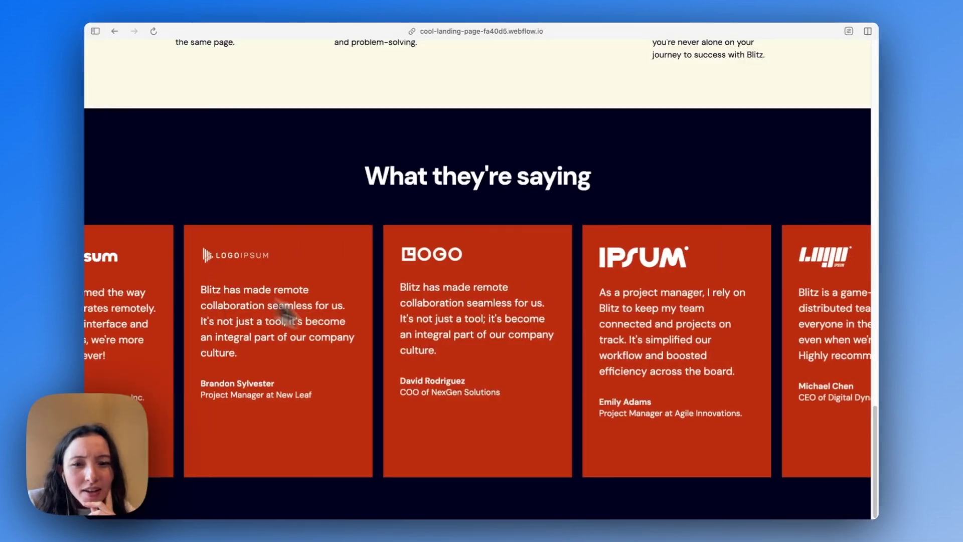
{"action": "scroll", "coordinate": [525, 384], "scroll_direction": "up", "scroll_amount": 1}
{"action": "right_click", "coordinate": [525, 480]}
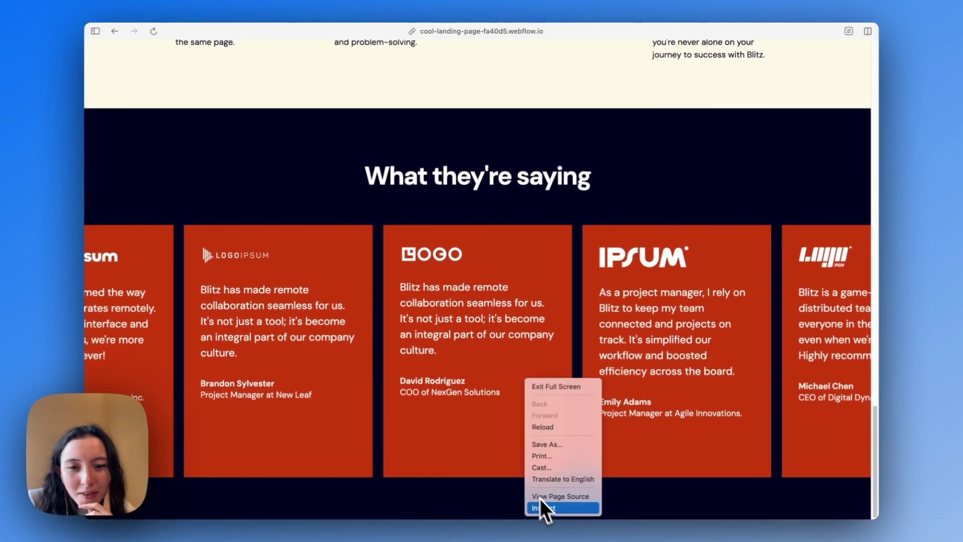
{"action": "left_click", "coordinate": [546, 508]}
{"action": "scroll", "coordinate": [554, 381], "scroll_direction": "down", "scroll_amount": 3}
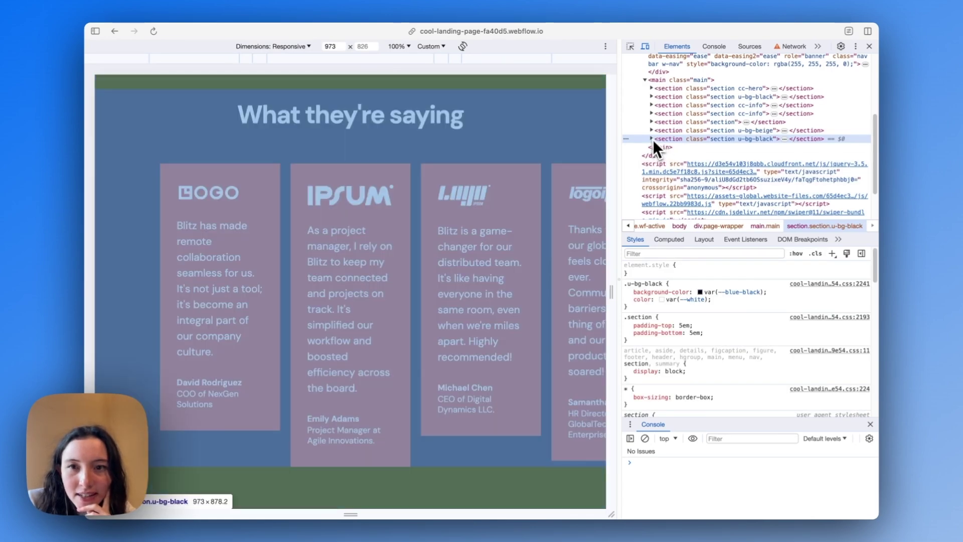
{"action": "left_click", "coordinate": [651, 139]}
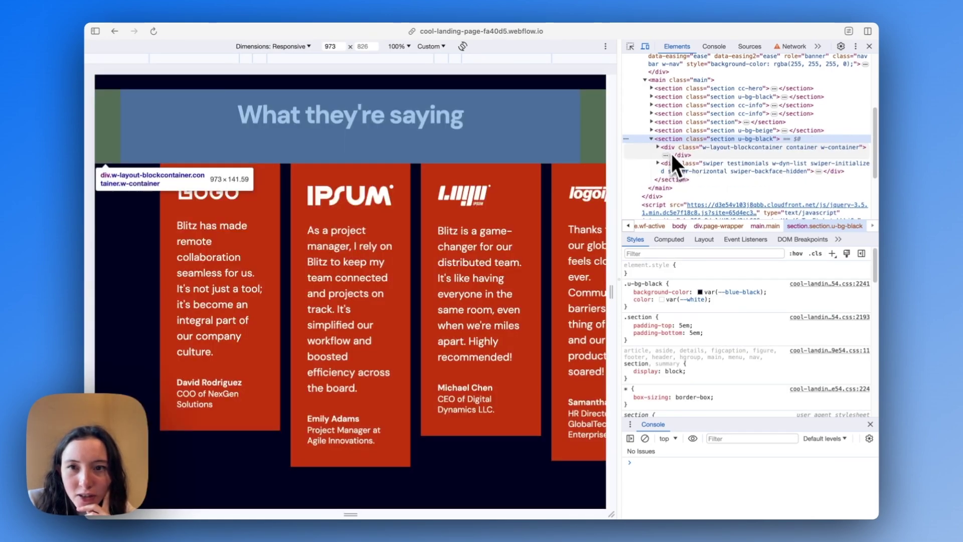
{"action": "left_click", "coordinate": [672, 169]}
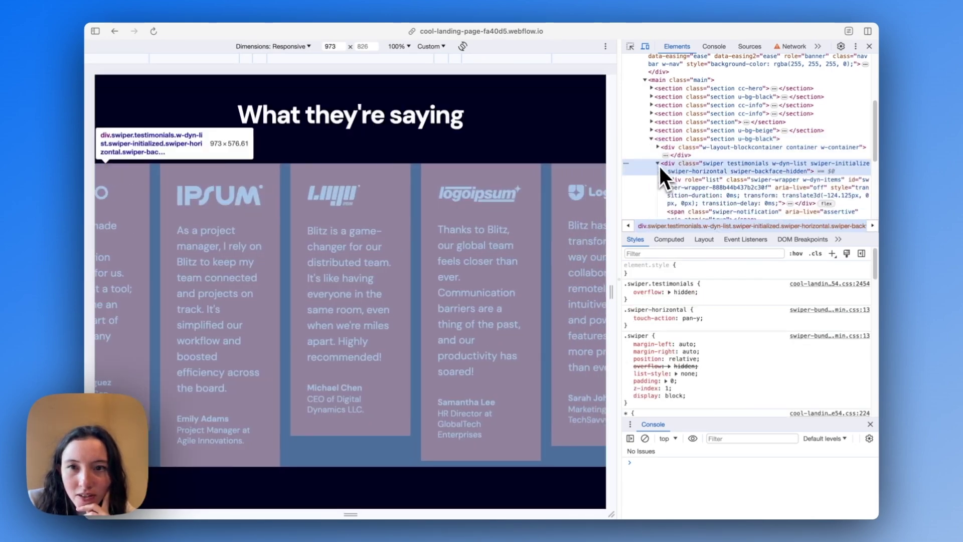
{"action": "left_click", "coordinate": [657, 164]}
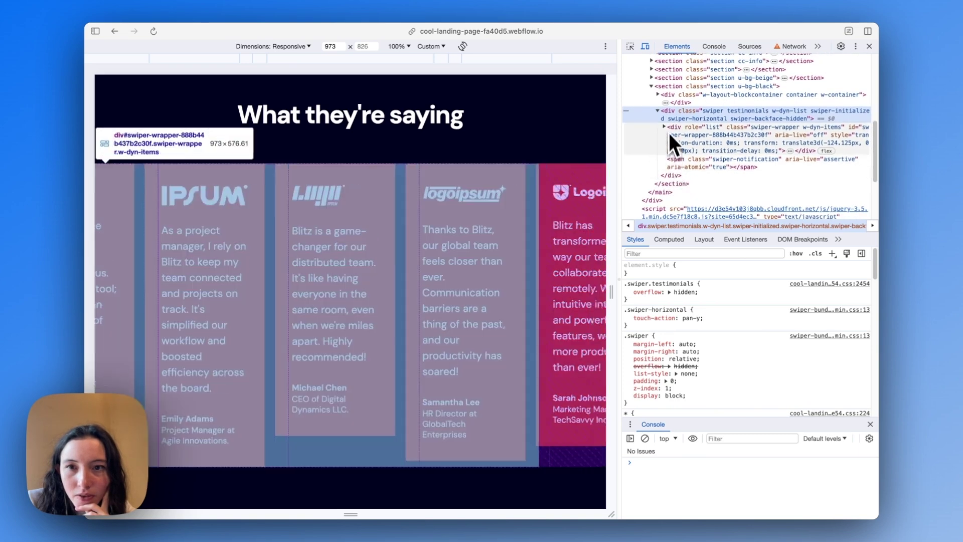
- Examine the elements inside the swiper container and its swiper-wrapper for pagination markup, and close the developer tools
{"action": "left_click", "coordinate": [665, 129]}
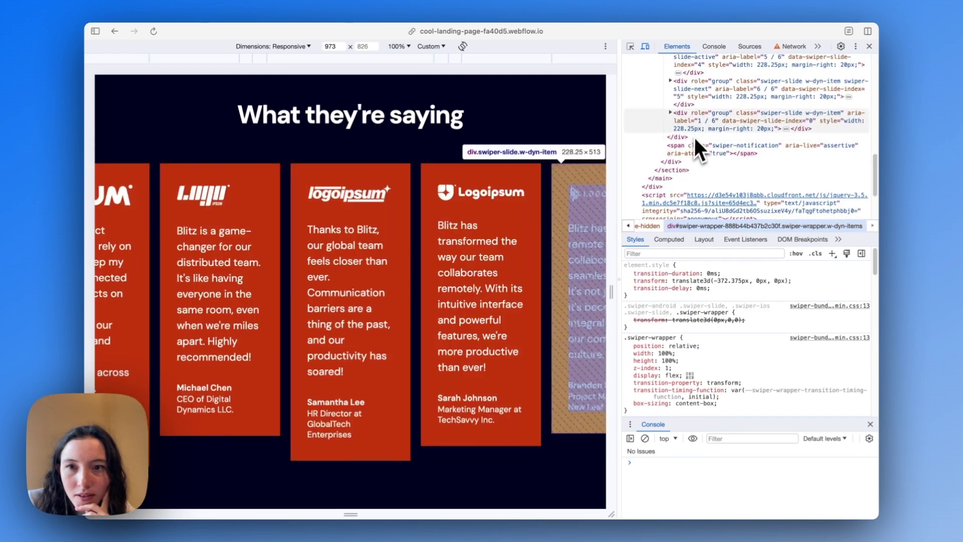
{"action": "scroll", "coordinate": [669, 164], "scroll_direction": "up", "scroll_amount": 3}
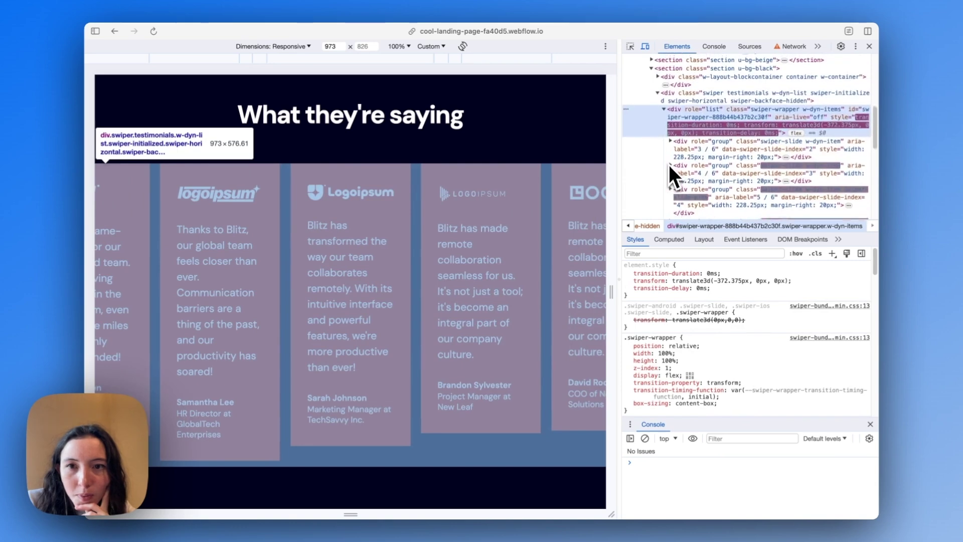
{"action": "left_click", "coordinate": [664, 111]}
{"action": "left_click", "coordinate": [661, 100]}
{"action": "left_click", "coordinate": [660, 98]}
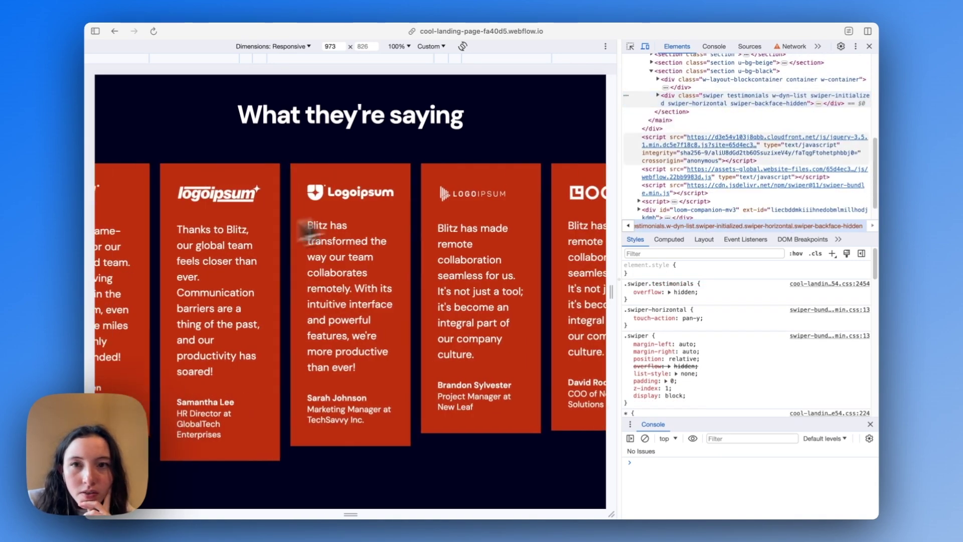
{"action": "left_click", "coordinate": [869, 46]}
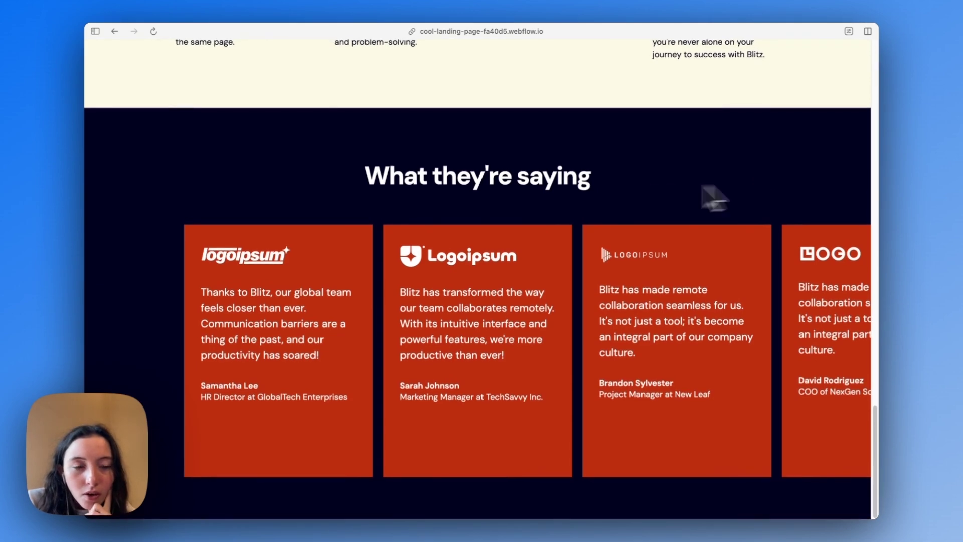
- Back in Webflow, find the createElements: true line in the Home page's before-body Swiper script and copy it
{"action": "mouse_move", "coordinate": [86, 158]}
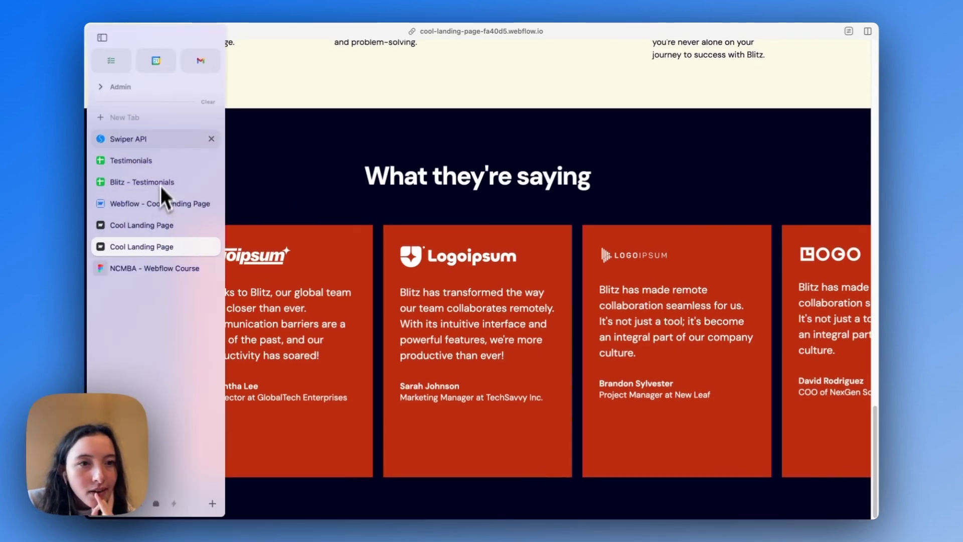
{"action": "left_click", "coordinate": [150, 203]}
{"action": "scroll", "coordinate": [294, 269], "scroll_direction": "down", "scroll_amount": 15}
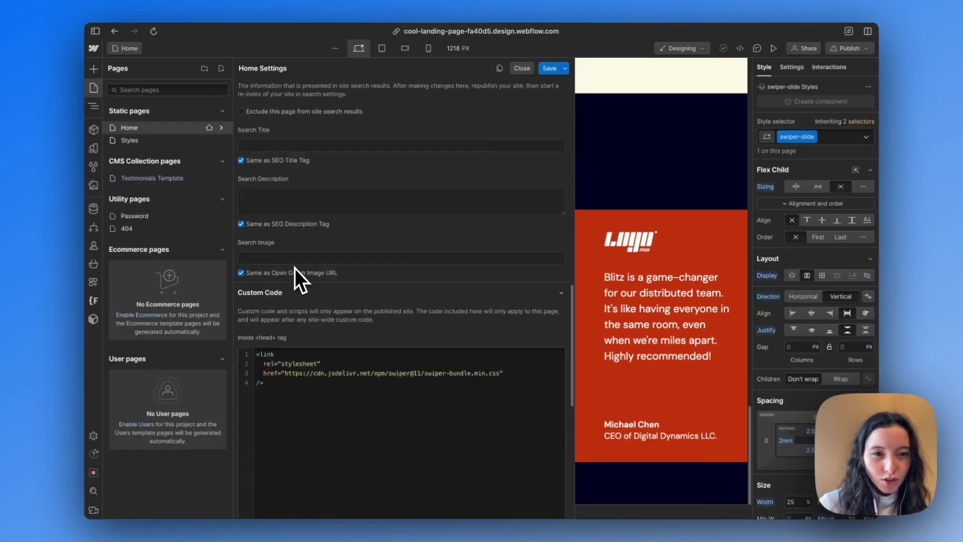
{"action": "scroll", "coordinate": [297, 266], "scroll_direction": "down", "scroll_amount": 1}
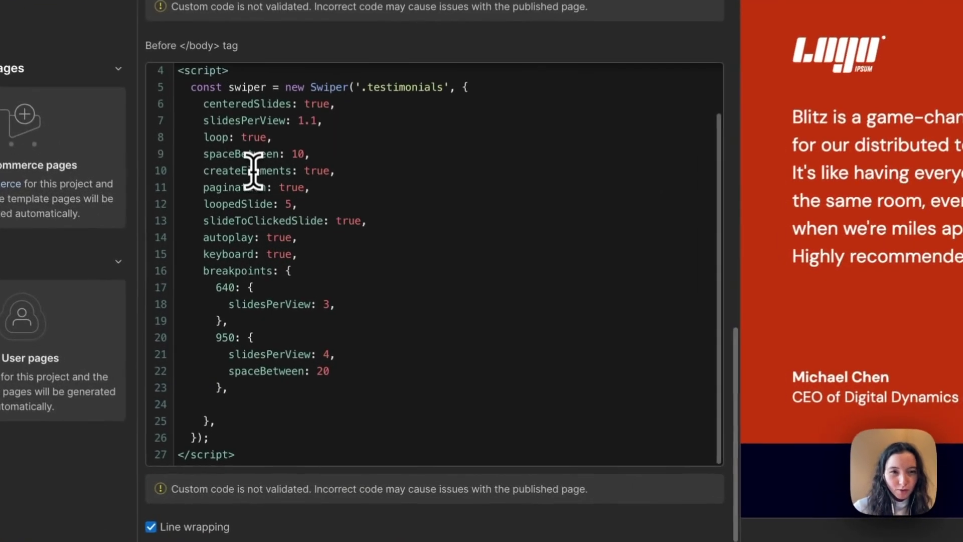
{"action": "left_click", "coordinate": [299, 308]}
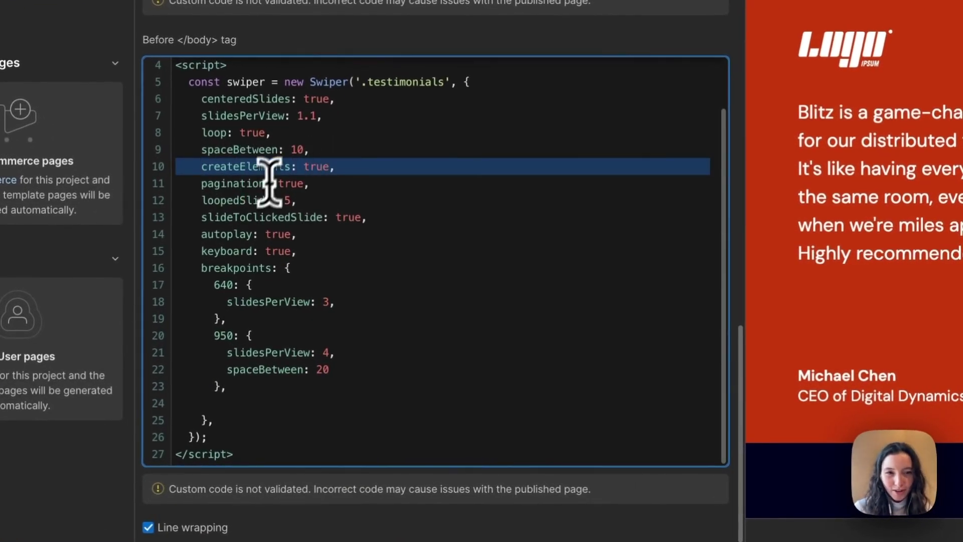
{"action": "key", "text": "super+c"}
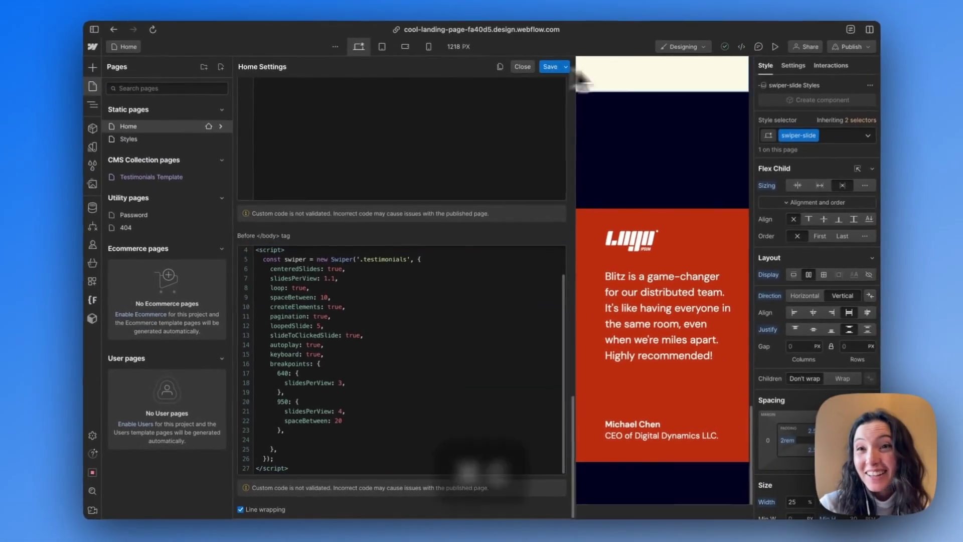
- Close the Home settings, open the staging site from the publish options and check the testimonials slider's pagination
{"action": "left_click", "coordinate": [558, 49]}
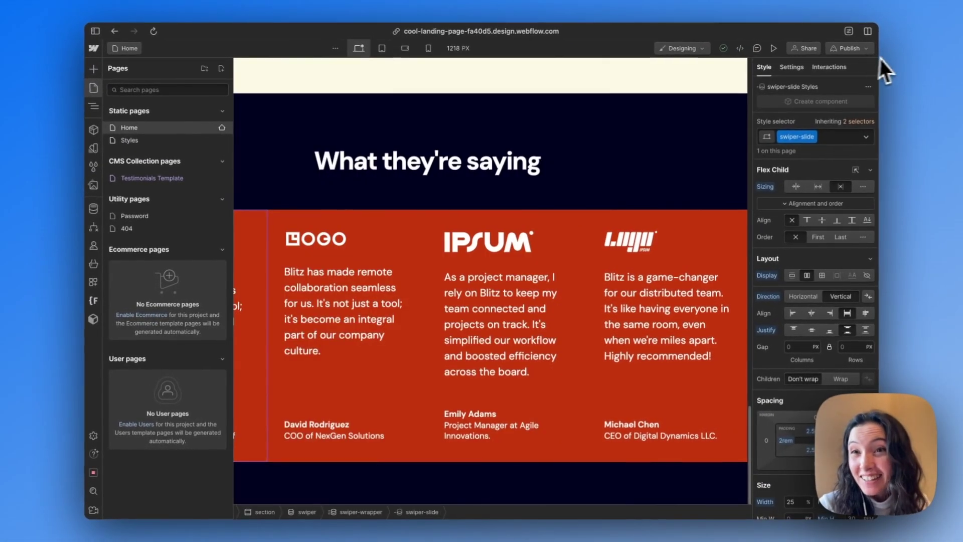
{"action": "left_click", "coordinate": [864, 33]}
{"action": "left_click", "coordinate": [786, 99]}
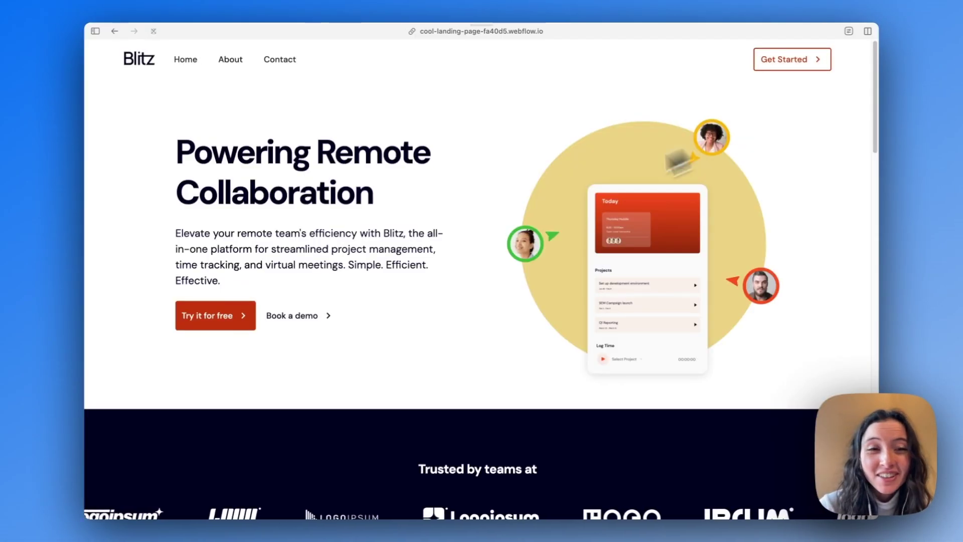
{"action": "scroll", "coordinate": [549, 203], "scroll_direction": "down", "scroll_amount": 10}
{"action": "scroll", "coordinate": [548, 203], "scroll_direction": "down", "scroll_amount": 5}
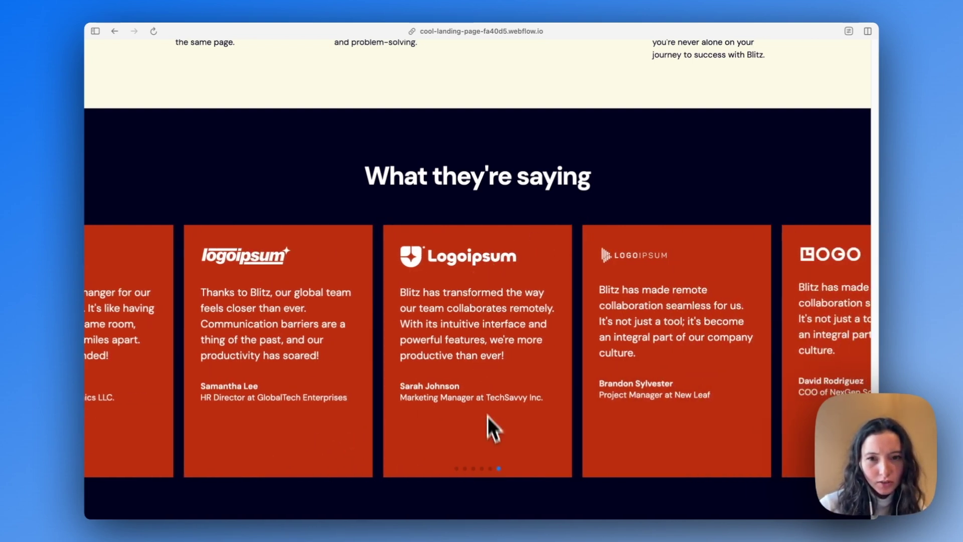
- Inspect the testimonial slides' markup on the live page to identify the class Swiper gives the active slide
{"action": "right_click", "coordinate": [546, 380]}
{"action": "left_click", "coordinate": [571, 508]}
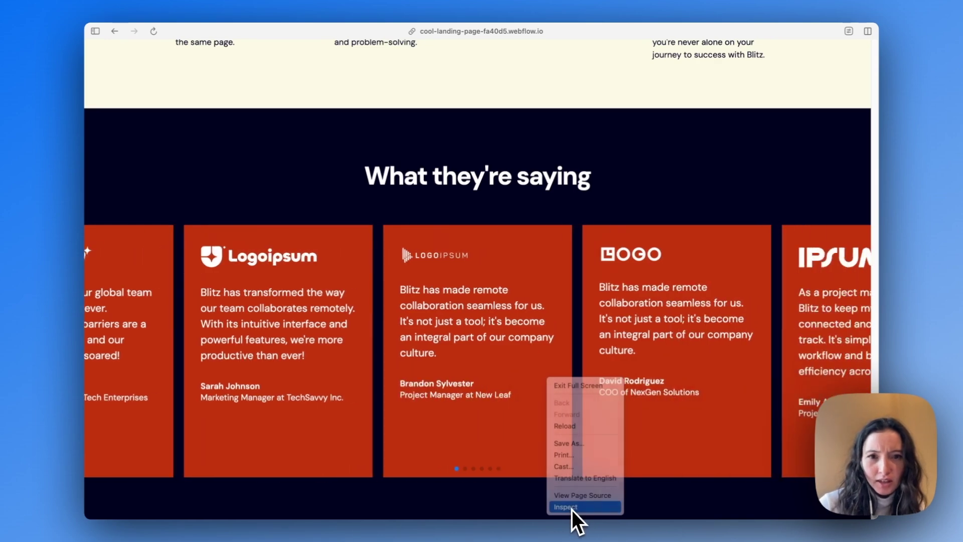
{"action": "scroll", "coordinate": [528, 344], "scroll_direction": "down", "scroll_amount": 3}
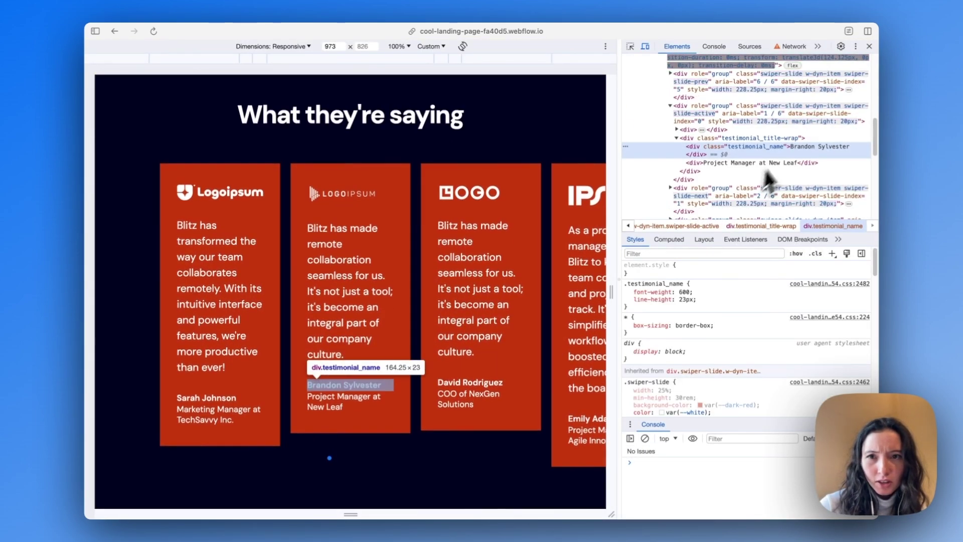
{"action": "left_click", "coordinate": [710, 139]}
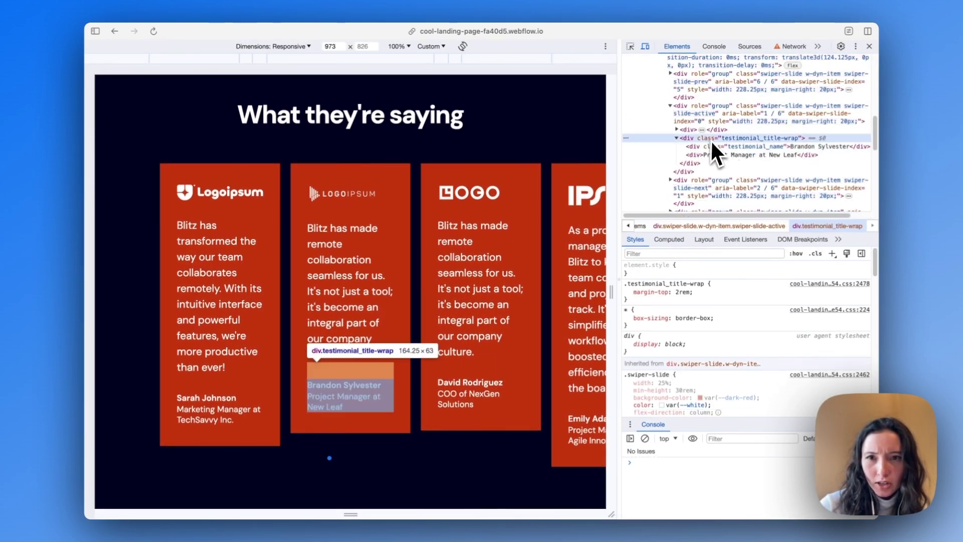
{"action": "right_click", "coordinate": [371, 170]}
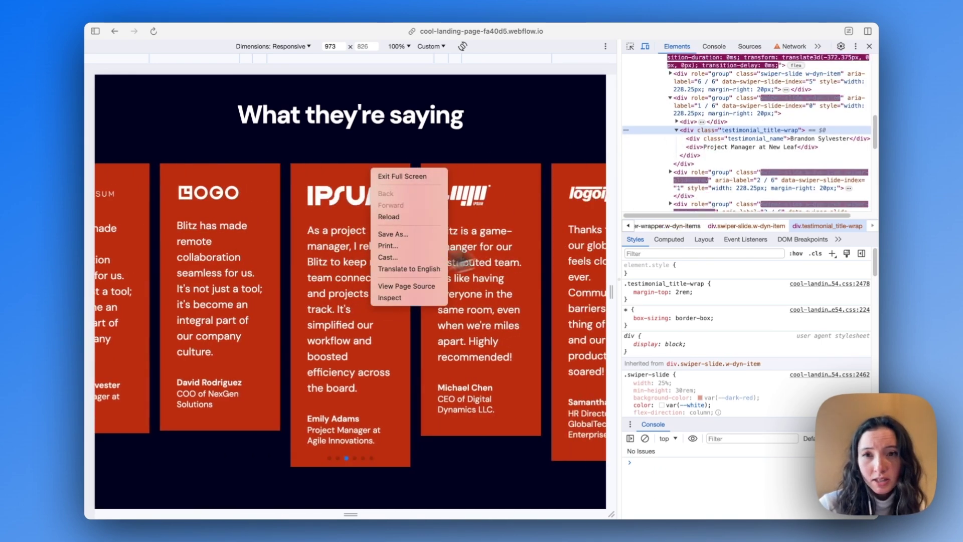
{"action": "left_click", "coordinate": [777, 182]}
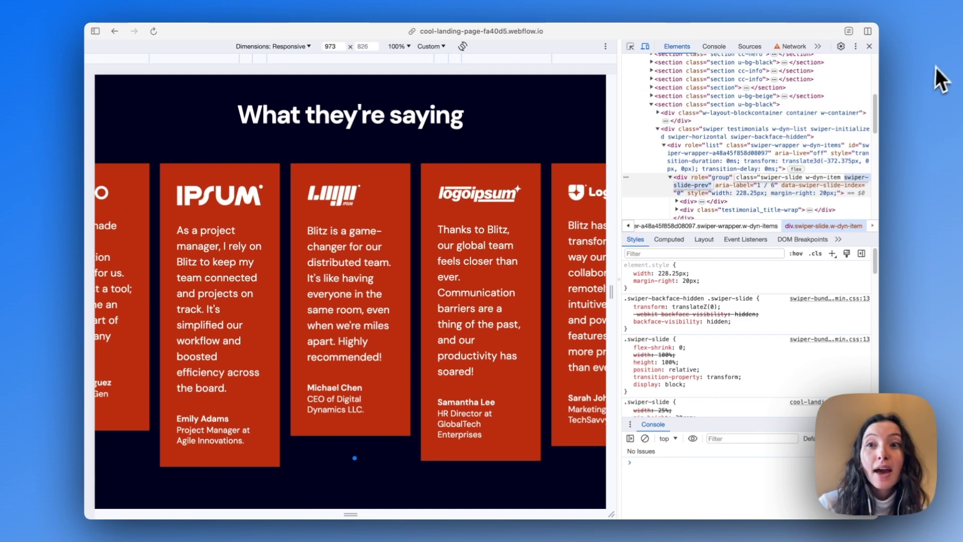
{"action": "left_click", "coordinate": [868, 47]}
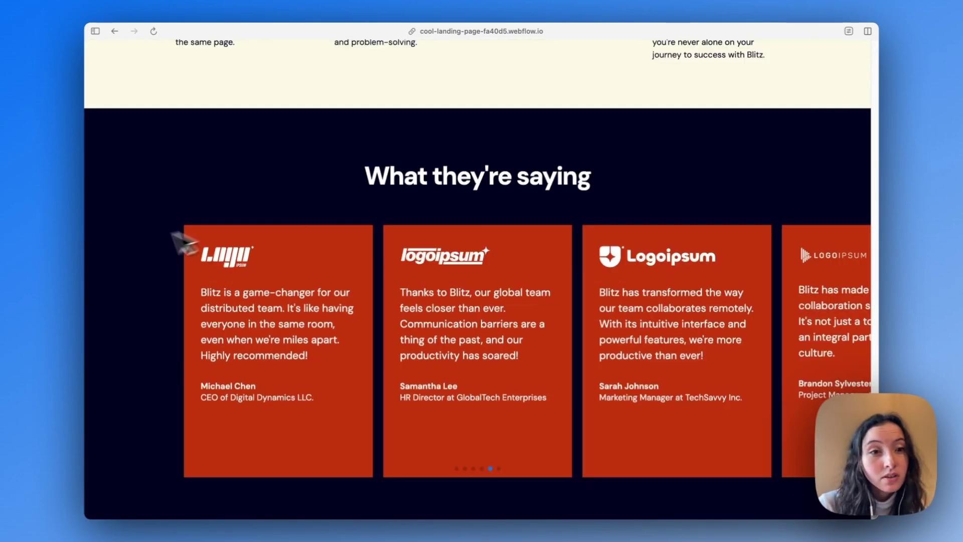
- In the Webflow designer, add the combo class swiper-slide-active to the second testimonial's swiper-slide and set its opacity to 100%
{"action": "mouse_move", "coordinate": [85, 236]}
{"action": "left_click", "coordinate": [143, 206]}
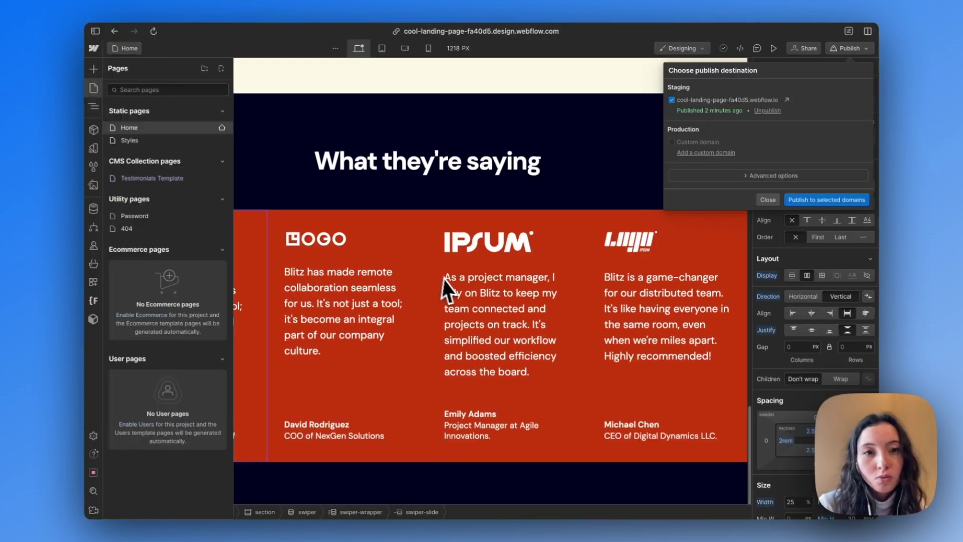
{"action": "left_click", "coordinate": [441, 283]}
{"action": "left_click", "coordinate": [407, 250]}
{"action": "left_click", "coordinate": [403, 248]}
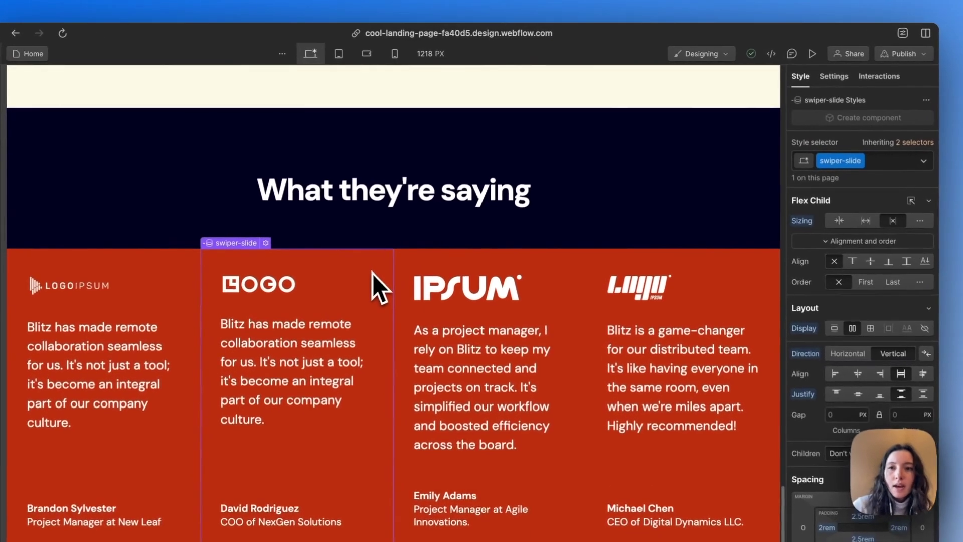
{"action": "key", "text": "super+Return"}
{"action": "type", "text": "swiper-slide-active"}
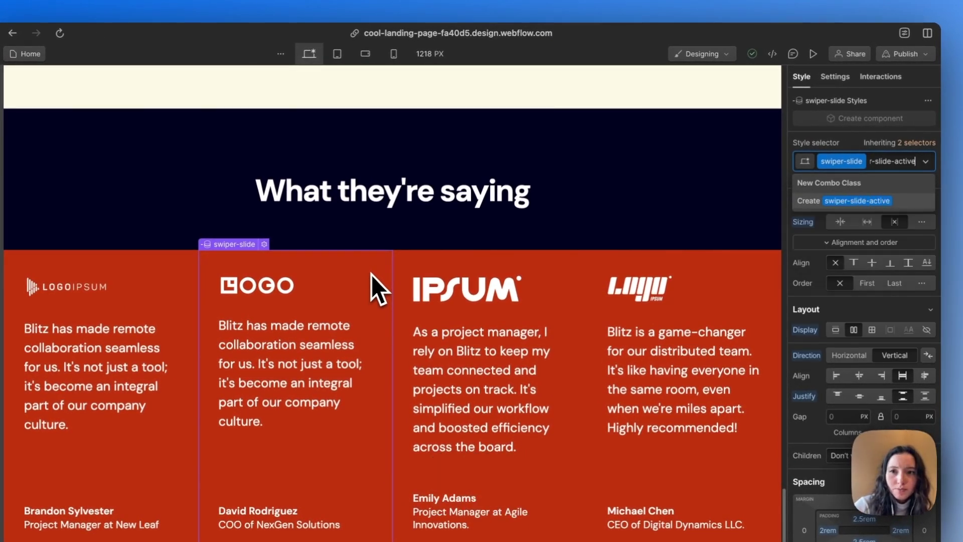
{"action": "key", "text": "Return"}
{"action": "scroll", "coordinate": [844, 432], "scroll_direction": "down", "scroll_amount": 10}
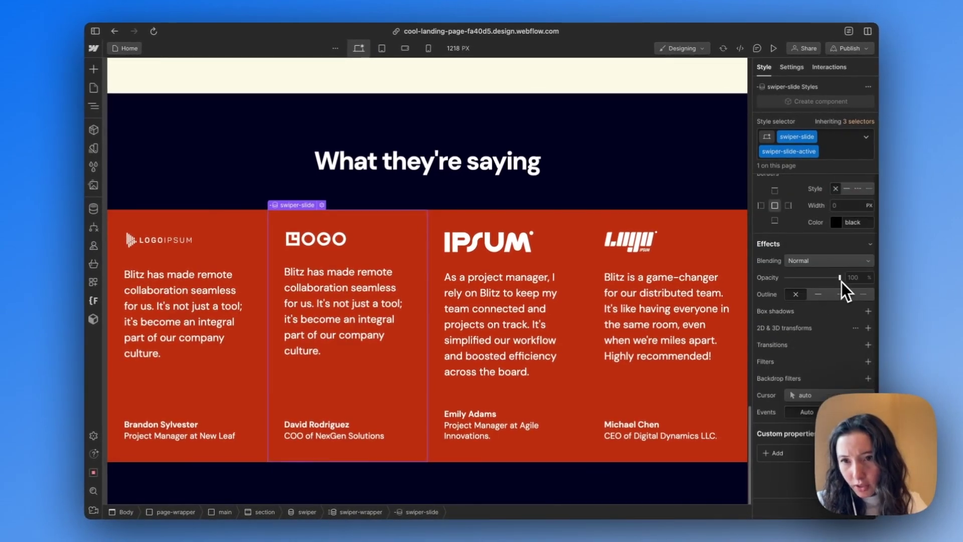
{"action": "left_click_drag", "start_coordinate": [840, 279], "coordinate": [904, 292]}
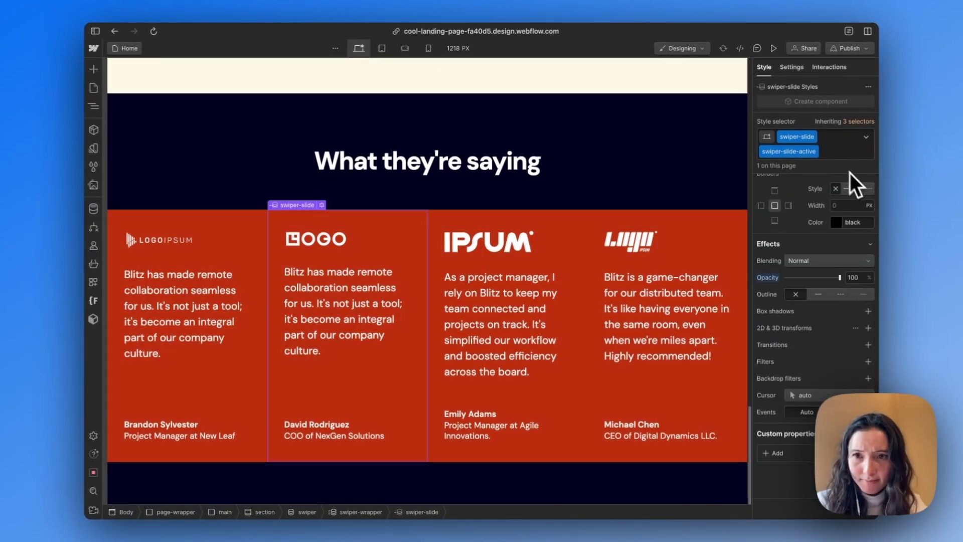
- Remove the swiper-slide-active combo class from the slide and set the base swiper-slide class's opacity to 70%
{"action": "left_click", "coordinate": [838, 154]}
{"action": "key", "text": "BackSpace"}
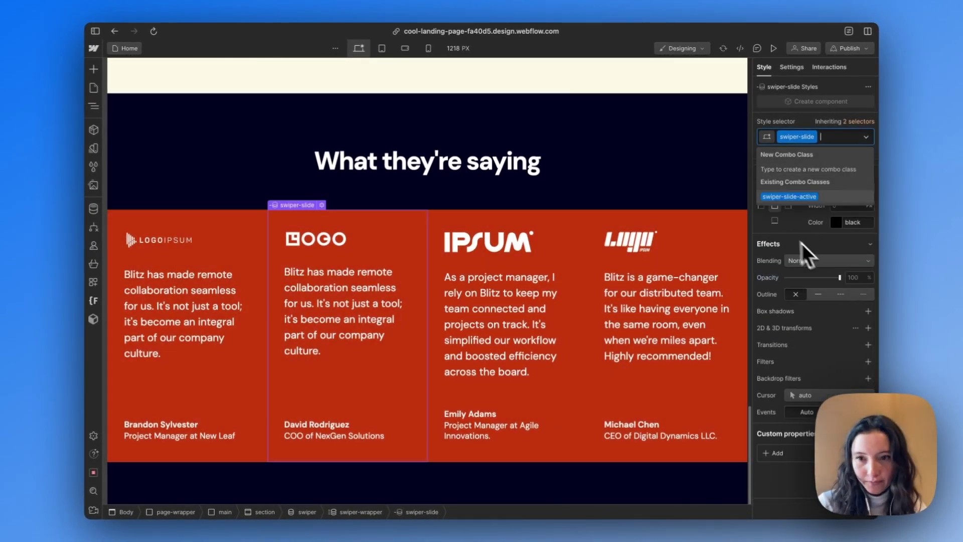
{"action": "left_click_drag", "start_coordinate": [840, 277], "coordinate": [826, 279]}
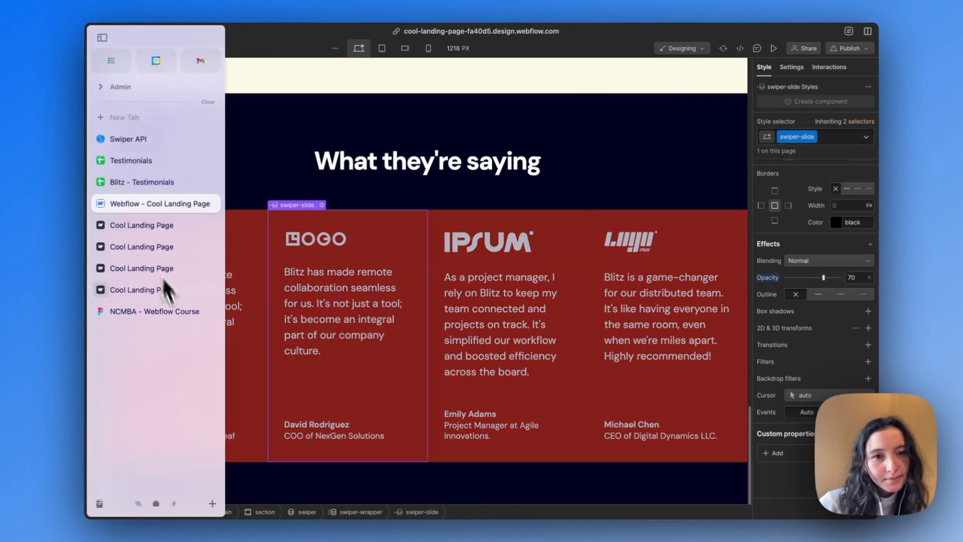
- Switch to the Figma design and examine the pagination dots below the testimonial cards
{"action": "left_click", "coordinate": [428, 204]}
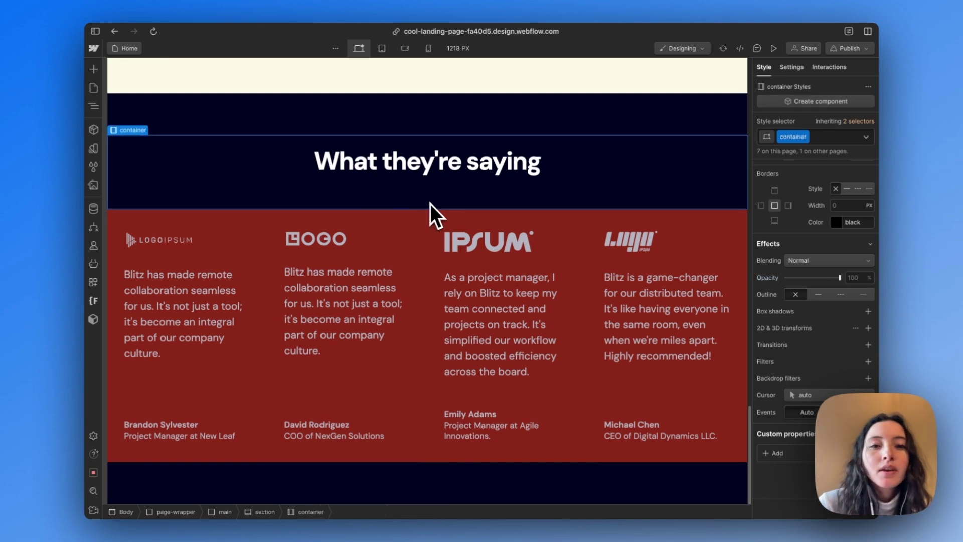
{"action": "scroll", "coordinate": [416, 223], "scroll_direction": "up", "scroll_amount": 2}
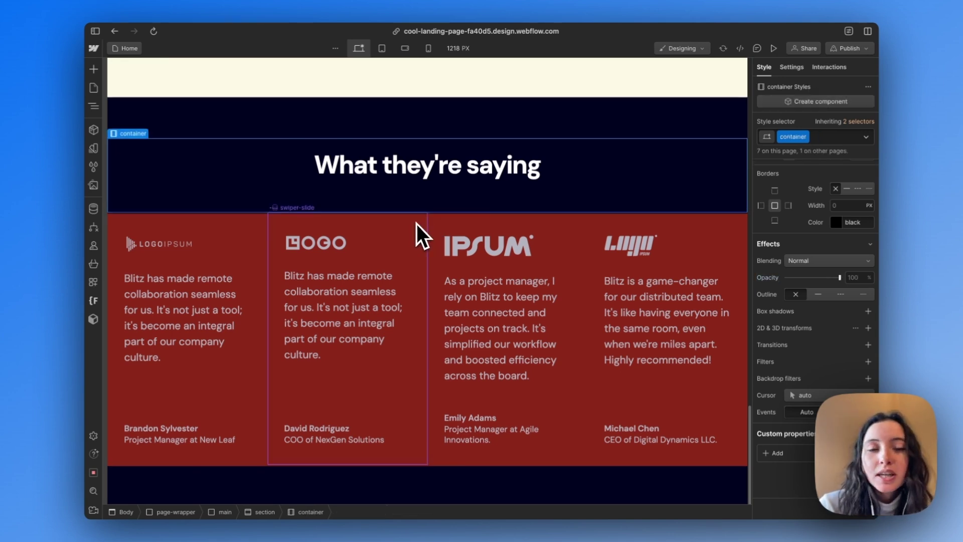
{"action": "left_click", "coordinate": [414, 293]}
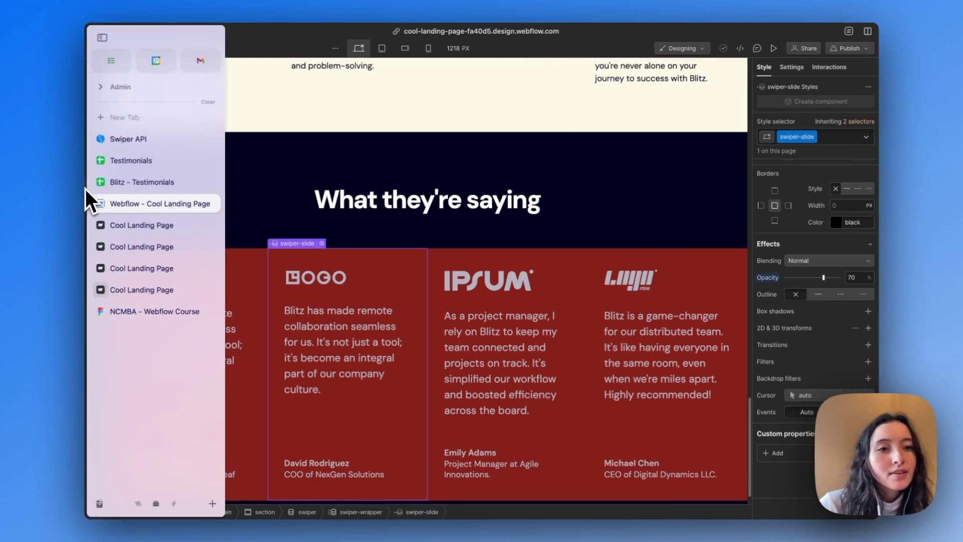
{"action": "scroll", "coordinate": [479, 283], "scroll_direction": "down", "scroll_amount": 2}
{"action": "mouse_move", "coordinate": [97, 317]}
{"action": "left_click", "coordinate": [161, 314]}
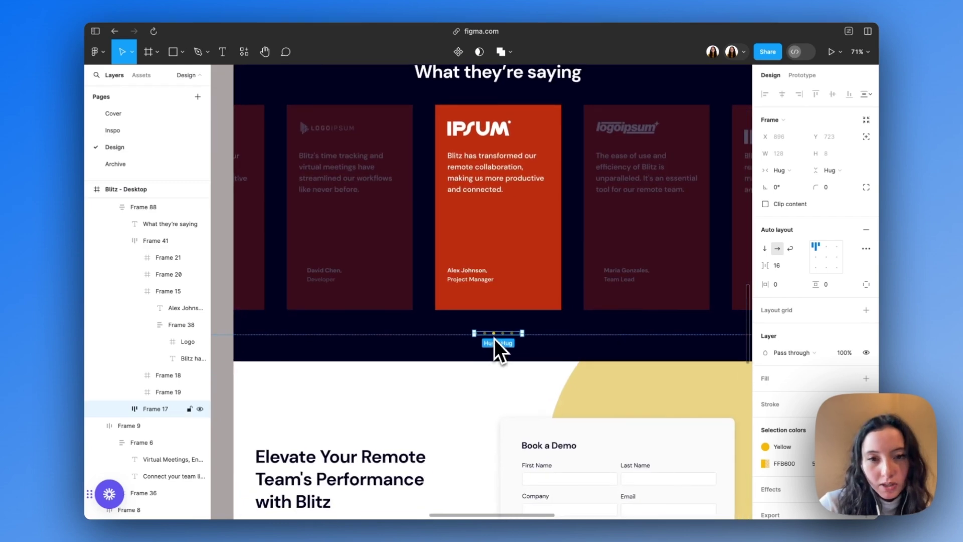
- Check the fill of the active pagination dot in the Figma design and compare it with the dots on the live page
{"action": "double_click", "coordinate": [503, 334]}
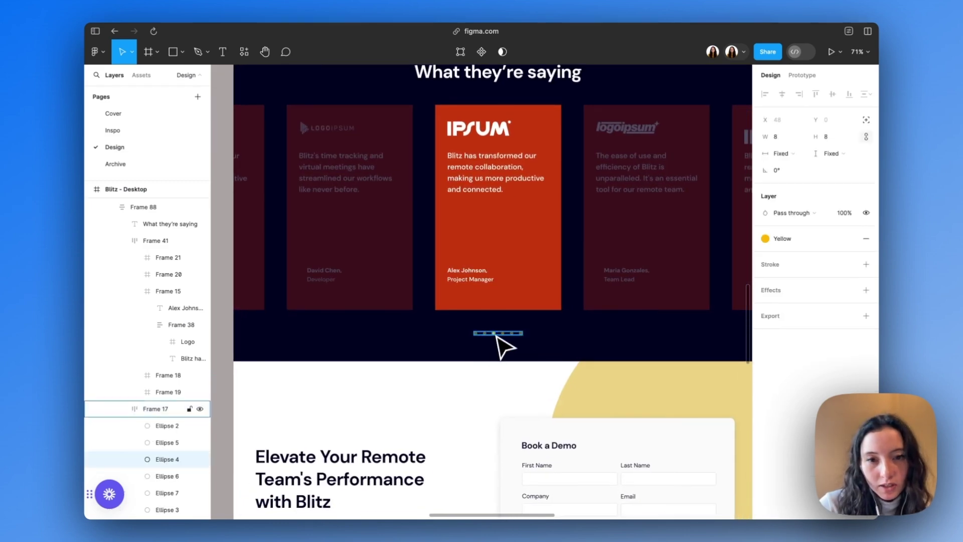
{"action": "mouse_move", "coordinate": [88, 311]}
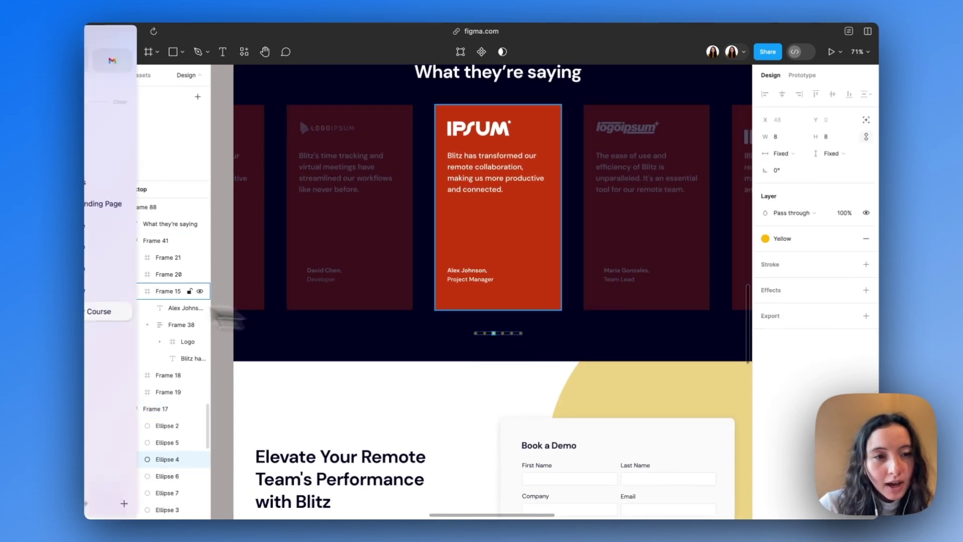
{"action": "left_click", "coordinate": [151, 288]}
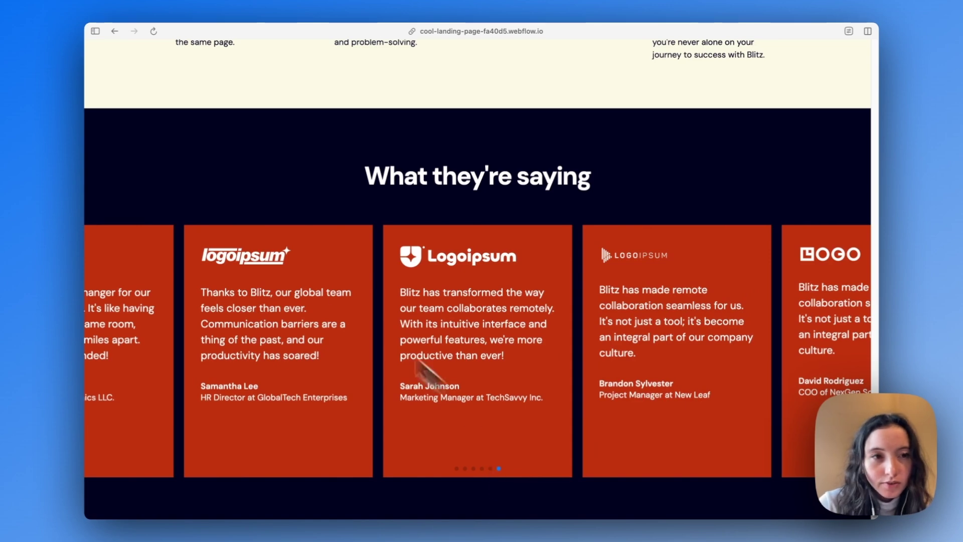
- Switch to the Webflow designer and open the code of the HTML Embed directly under Body for editing
{"action": "mouse_move", "coordinate": [88, 158]}
{"action": "left_click", "coordinate": [122, 203]}
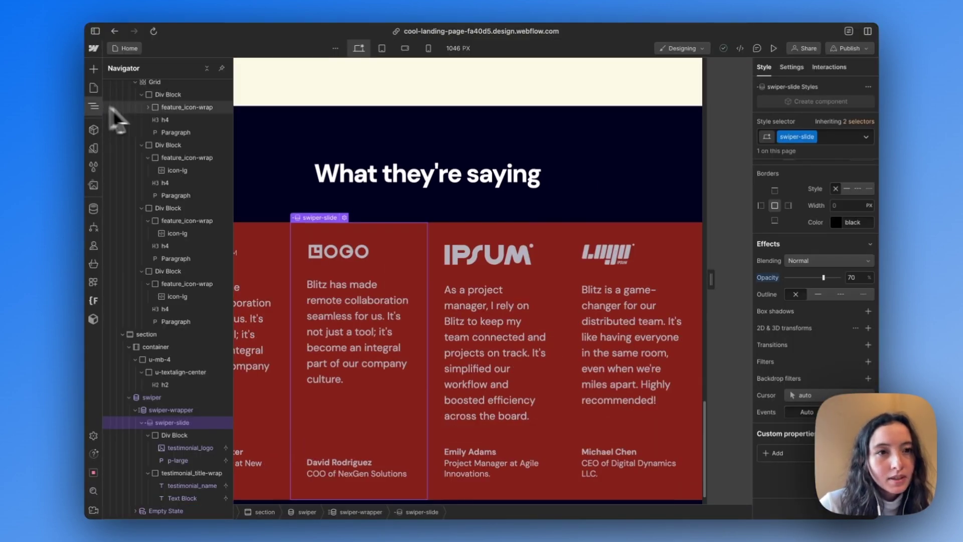
{"action": "scroll", "coordinate": [114, 131], "scroll_direction": "up", "scroll_amount": 5}
{"action": "left_click", "coordinate": [143, 97]}
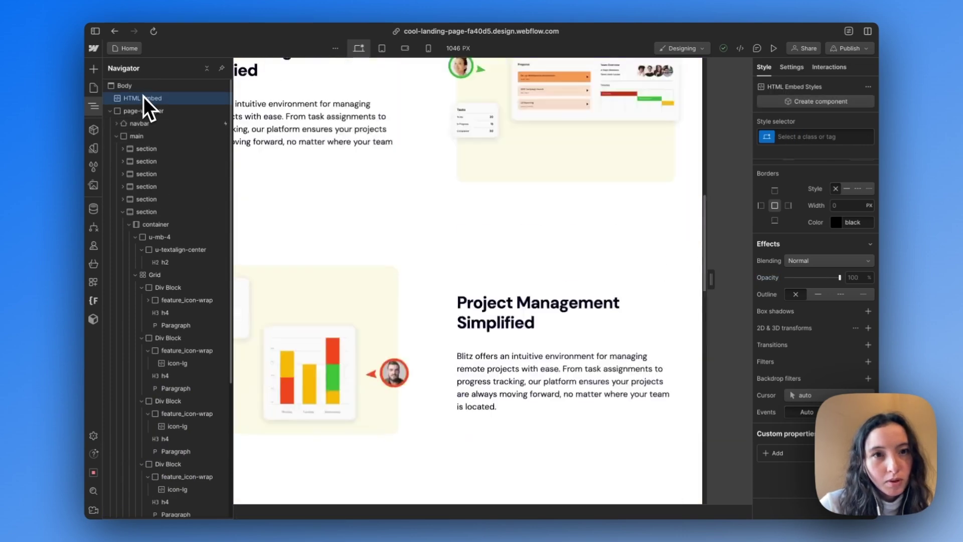
{"action": "left_click", "coordinate": [792, 67]}
{"action": "left_click", "coordinate": [819, 222]}
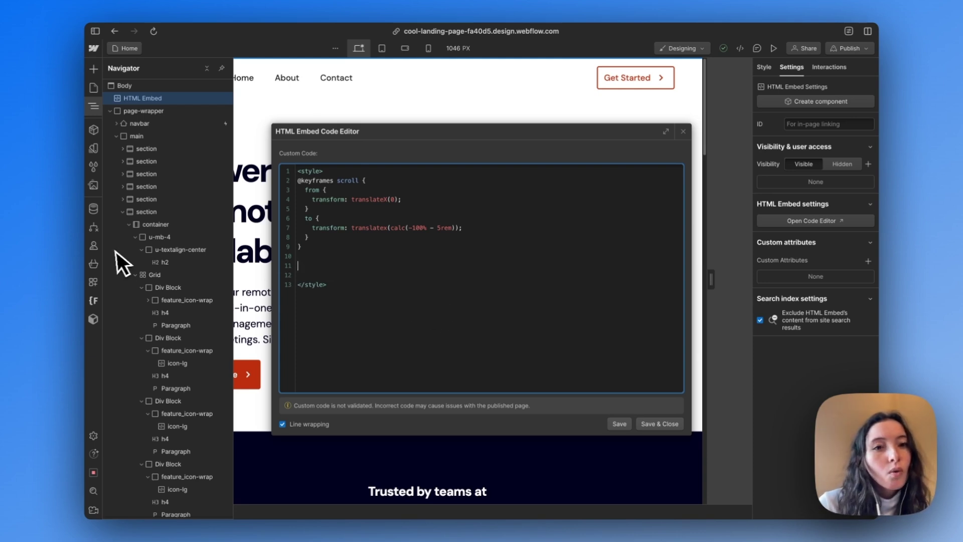
- Look up the pagination module's CSS custom properties in the Swiper API documentation
{"action": "mouse_move", "coordinate": [86, 238]}
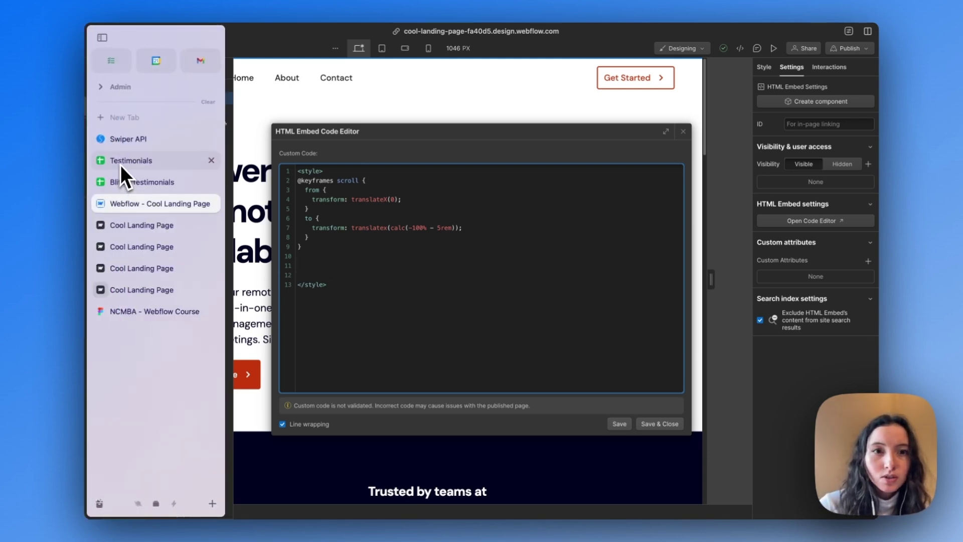
{"action": "left_click", "coordinate": [127, 140]}
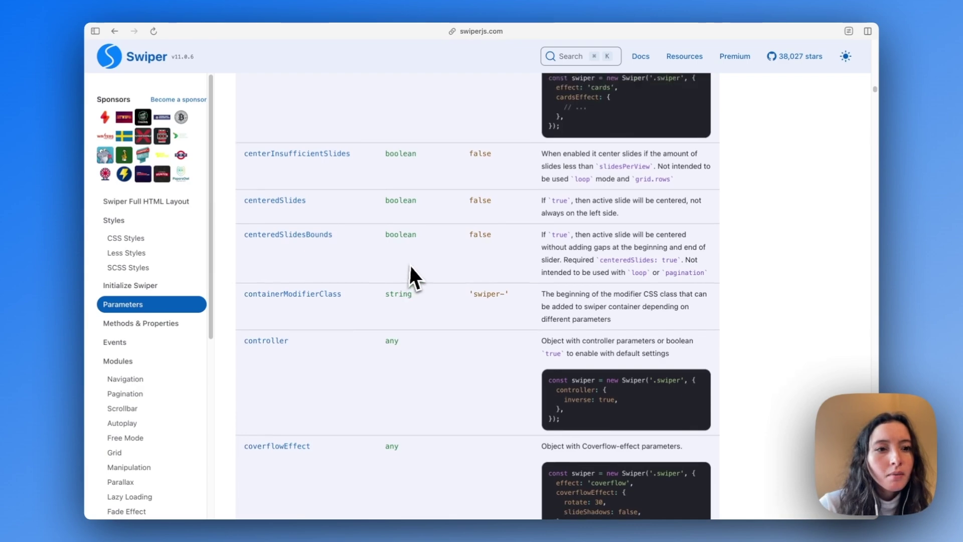
{"action": "scroll", "coordinate": [412, 266], "scroll_direction": "up", "scroll_amount": 10}
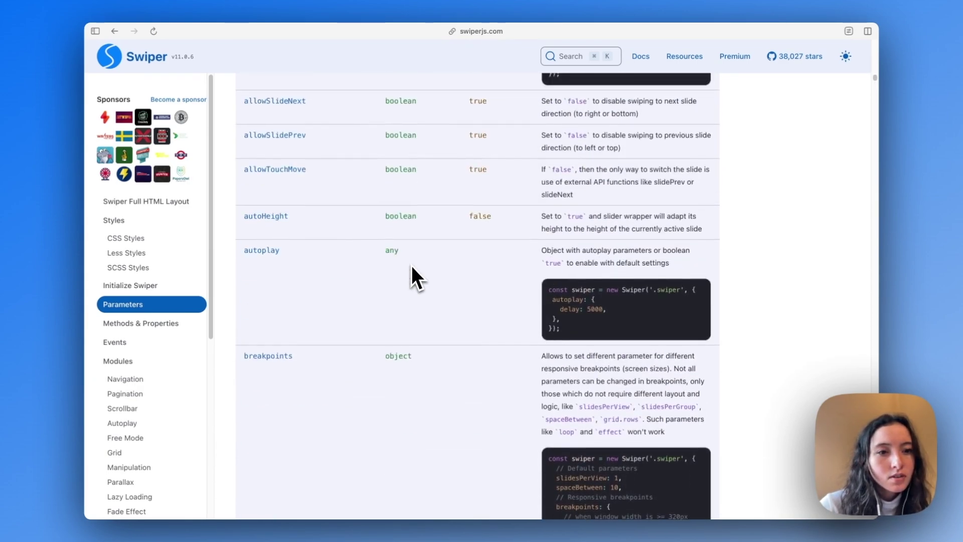
{"action": "scroll", "coordinate": [412, 266], "scroll_direction": "up", "scroll_amount": 7}
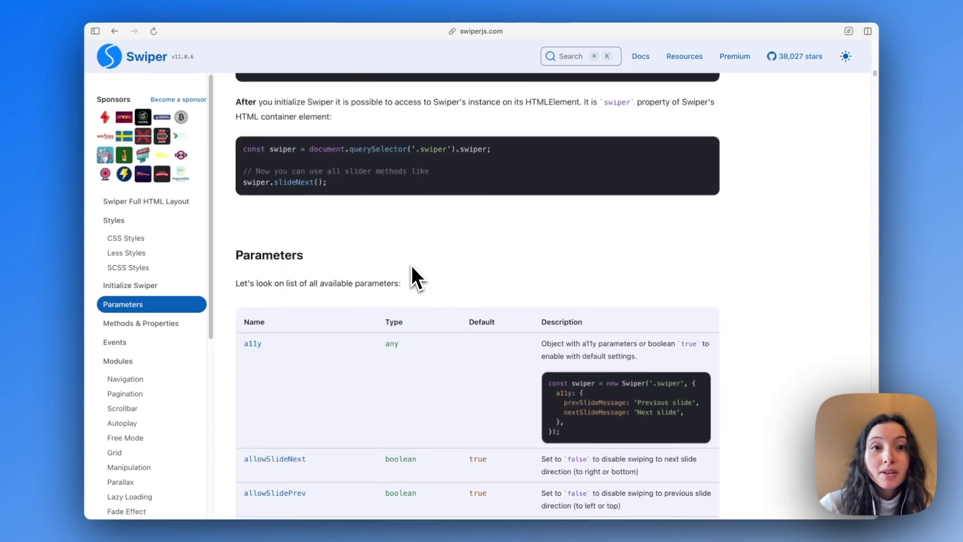
{"action": "scroll", "coordinate": [411, 266], "scroll_direction": "up", "scroll_amount": 10}
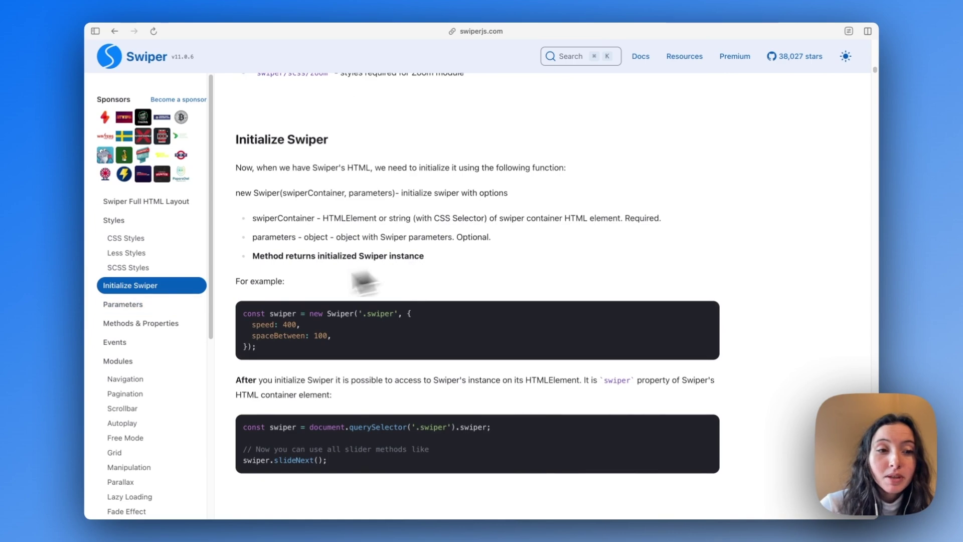
{"action": "left_click", "coordinate": [153, 324]}
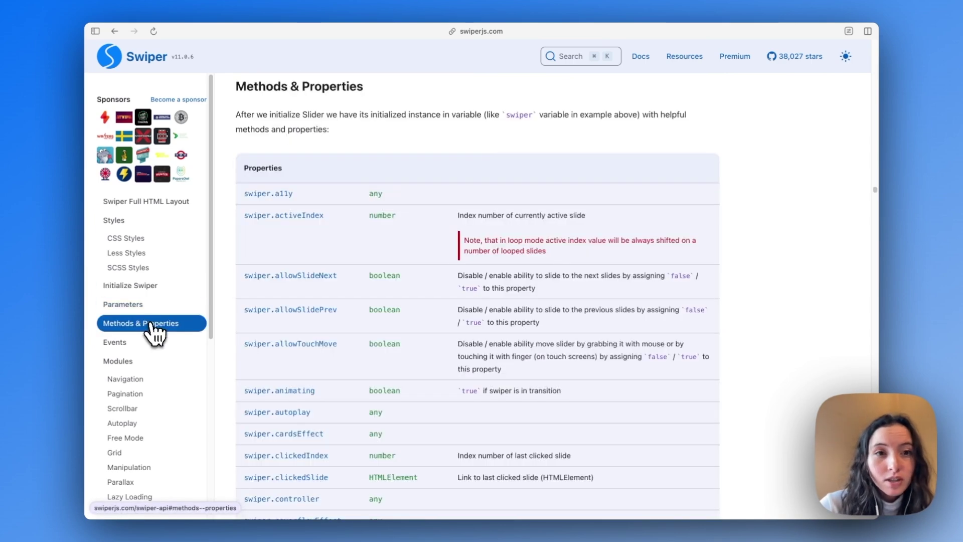
{"action": "scroll", "coordinate": [321, 251], "scroll_direction": "down", "scroll_amount": 10}
{"action": "scroll", "coordinate": [338, 239], "scroll_direction": "down", "scroll_amount": 4}
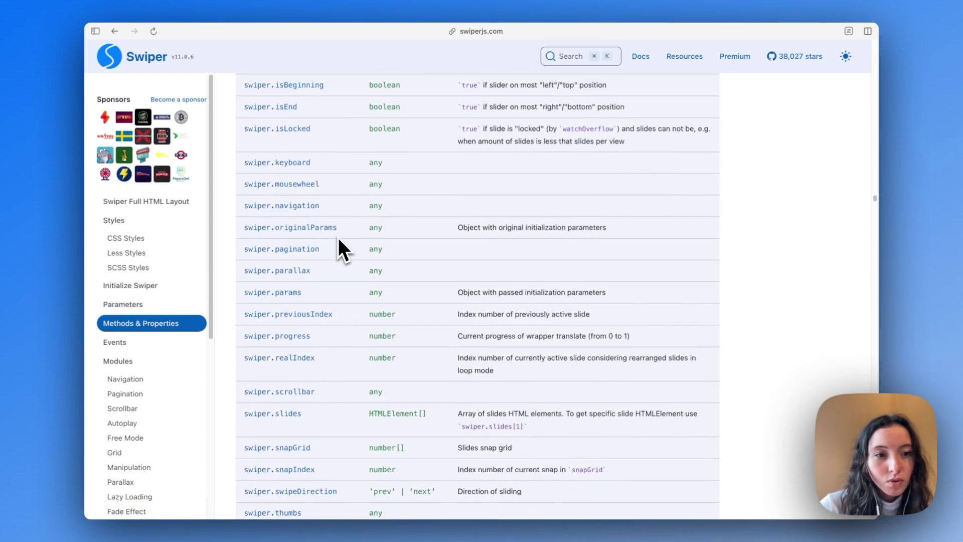
{"action": "left_click", "coordinate": [134, 393]}
{"action": "scroll", "coordinate": [369, 336], "scroll_direction": "down", "scroll_amount": 10}
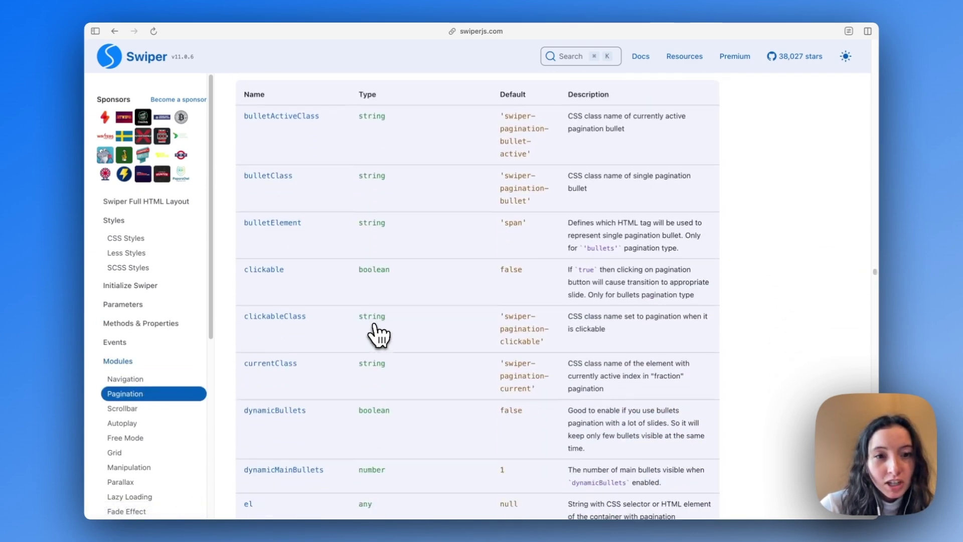
{"action": "scroll", "coordinate": [376, 333], "scroll_direction": "down", "scroll_amount": 9}
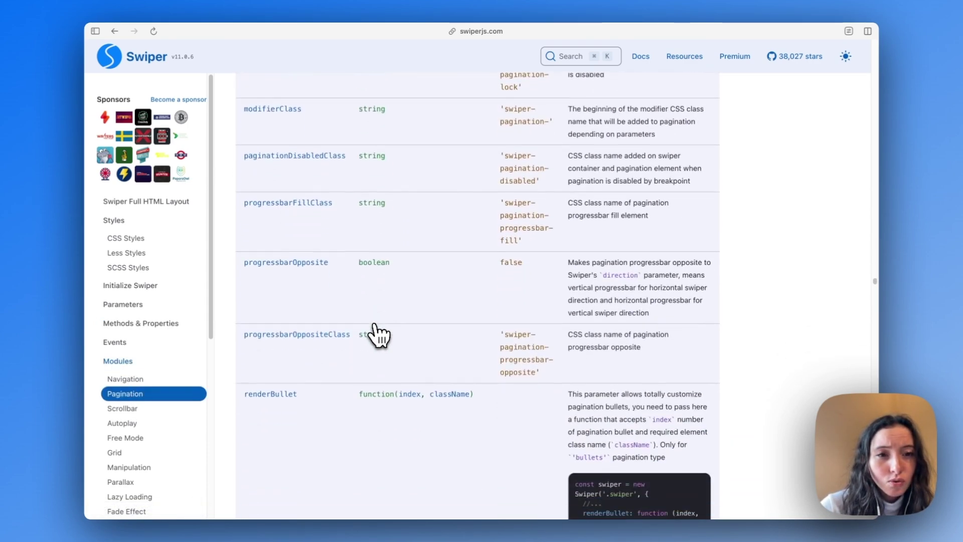
{"action": "scroll", "coordinate": [354, 369], "scroll_direction": "down", "scroll_amount": 18}
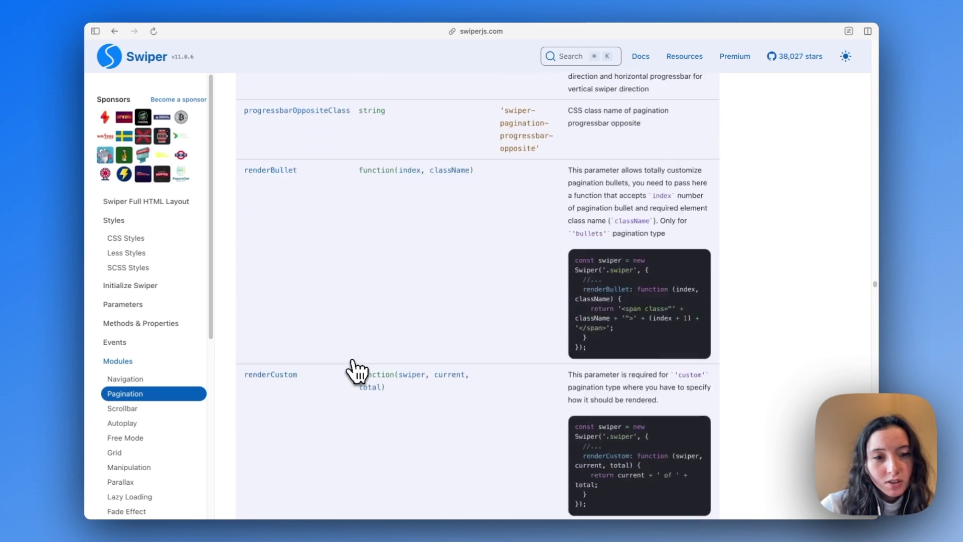
{"action": "scroll", "coordinate": [357, 371], "scroll_direction": "down", "scroll_amount": 13}
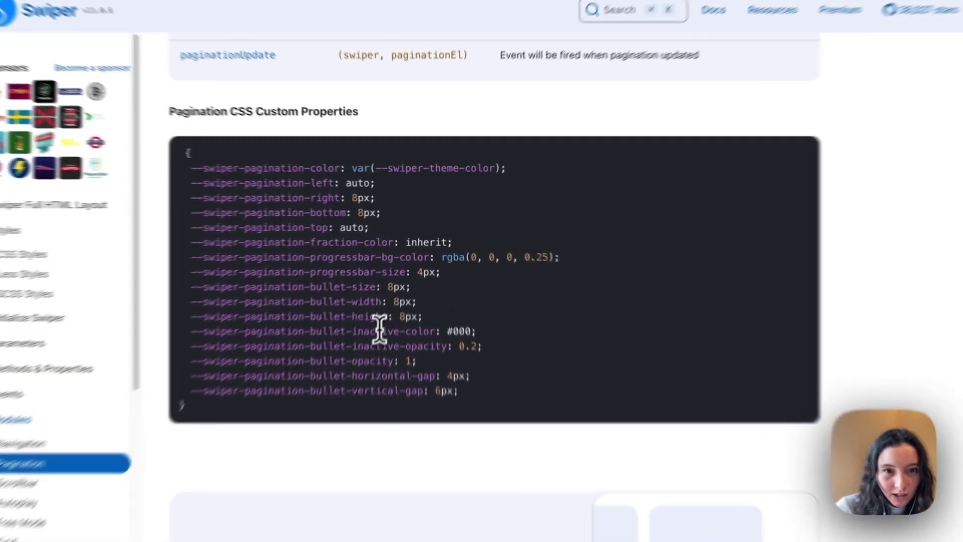
- Copy the --swiper-pagination-color declaration from Swiper's pagination CSS custom properties
{"action": "triple_click", "coordinate": [379, 328]}
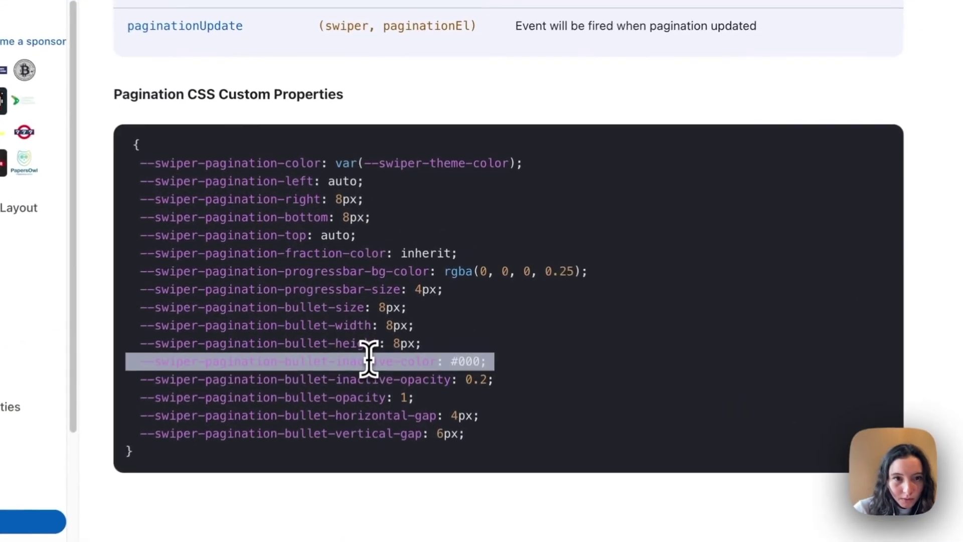
{"action": "left_click", "coordinate": [279, 157]}
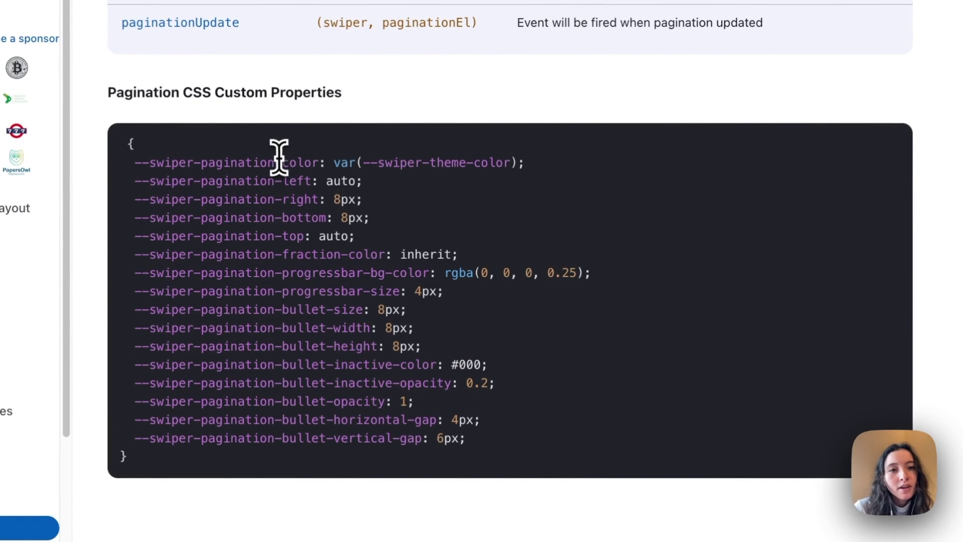
{"action": "triple_click", "coordinate": [278, 157]}
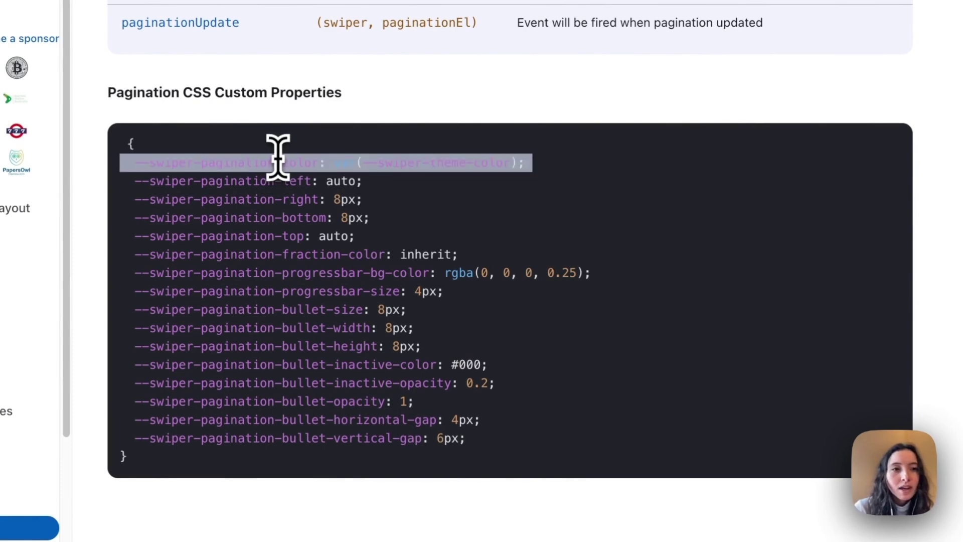
{"action": "mouse_move", "coordinate": [4, 211]}
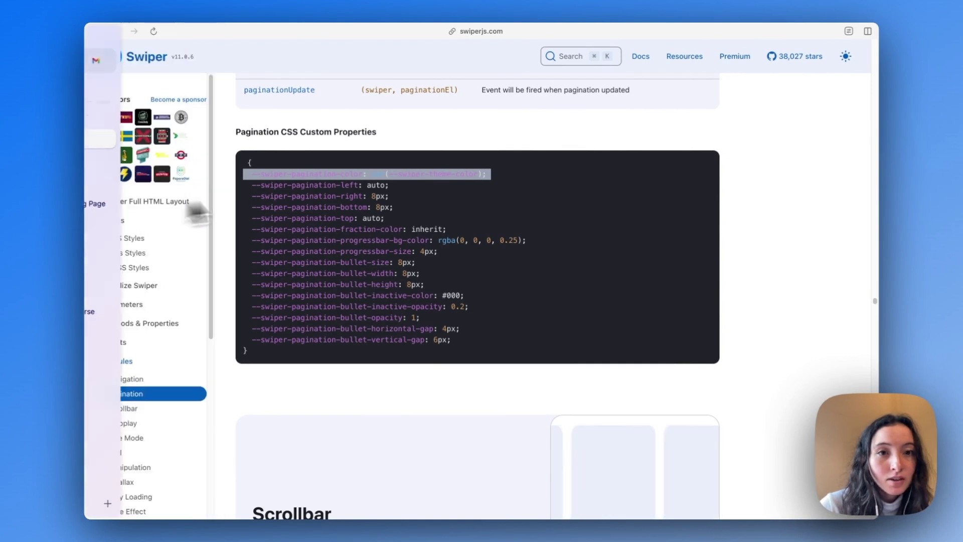
{"action": "key", "text": "super+c"}
- In the Webflow HTML Embed, add a :root rule below the scroll keyframes containing the copied --swiper-pagination-color declaration, and save the embed
{"action": "mouse_move", "coordinate": [115, 253]}
{"action": "left_click", "coordinate": [150, 201]}
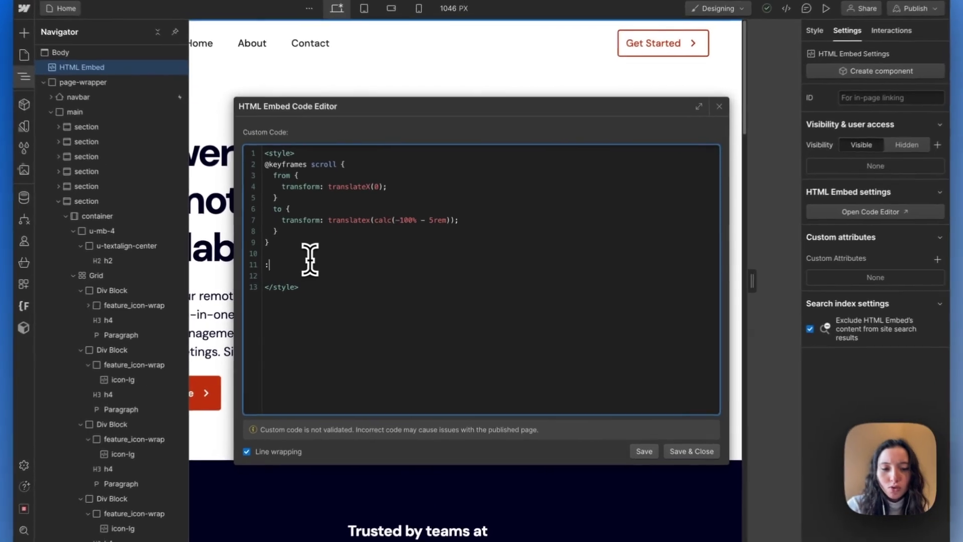
{"action": "left_click", "coordinate": [335, 264]}
{"action": "type", "text": ":root {"}
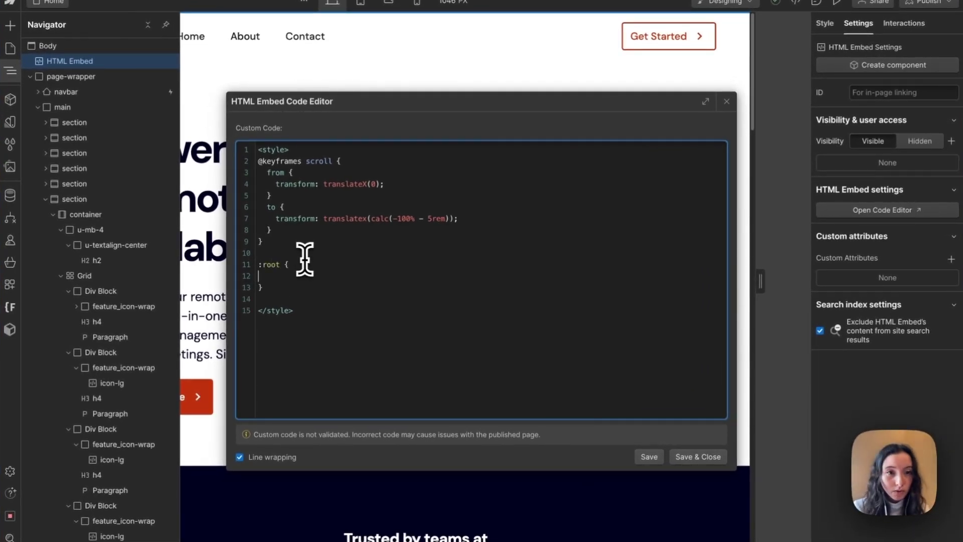
{"action": "key", "text": "super+v"}
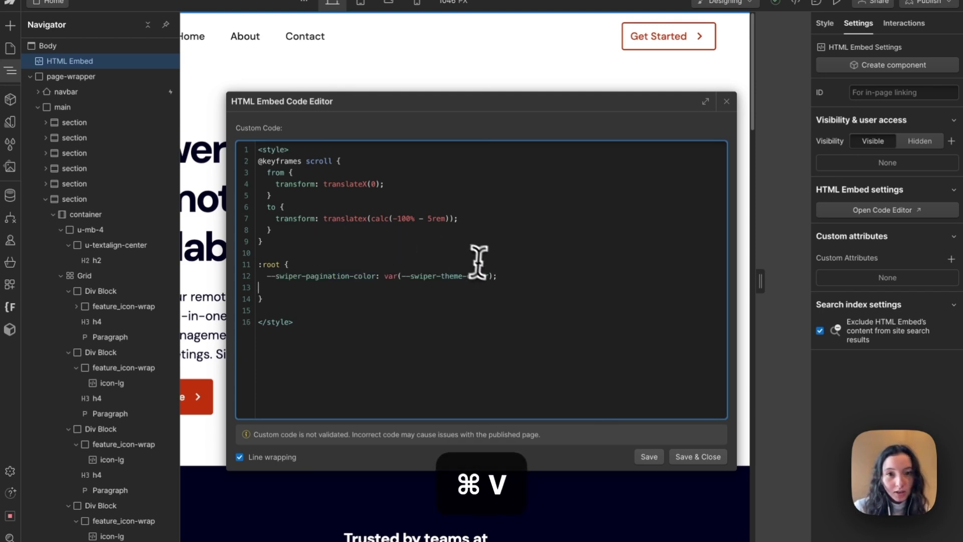
{"action": "left_click_drag", "start_coordinate": [492, 276], "coordinate": [421, 277]}
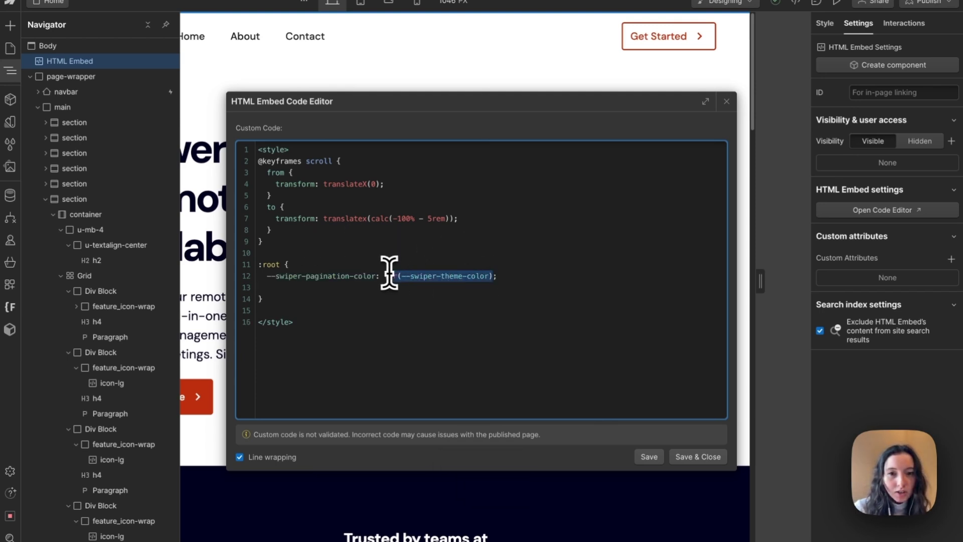
{"action": "left_click", "coordinate": [686, 457]}
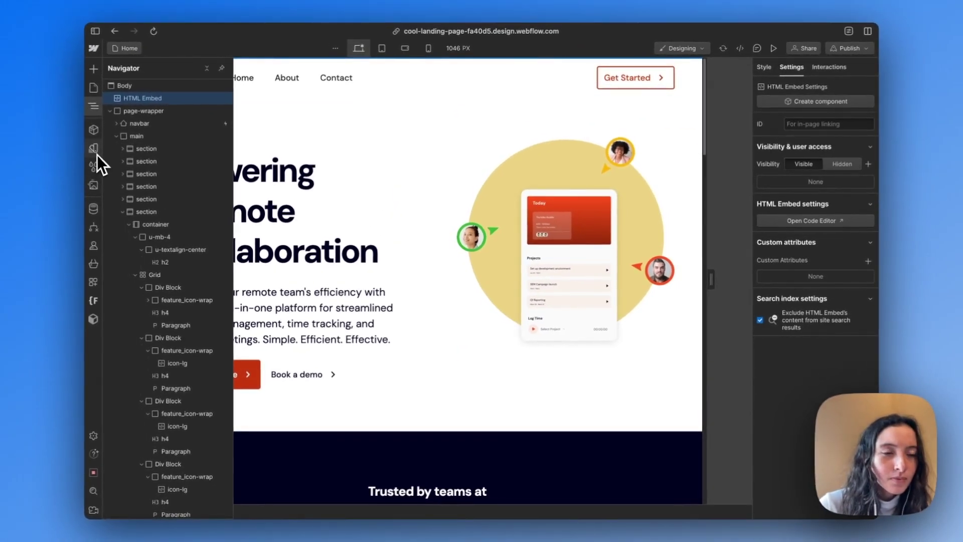
- Copy the CSS reference var(--yellow) from the Yellow color variable's settings and close the variables list
{"action": "left_click", "coordinate": [97, 153]}
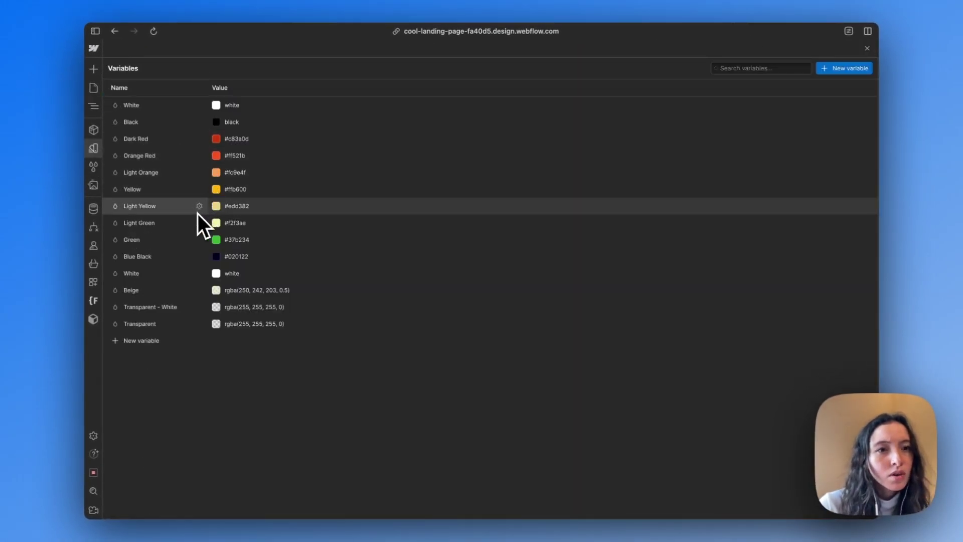
{"action": "left_click", "coordinate": [200, 190]}
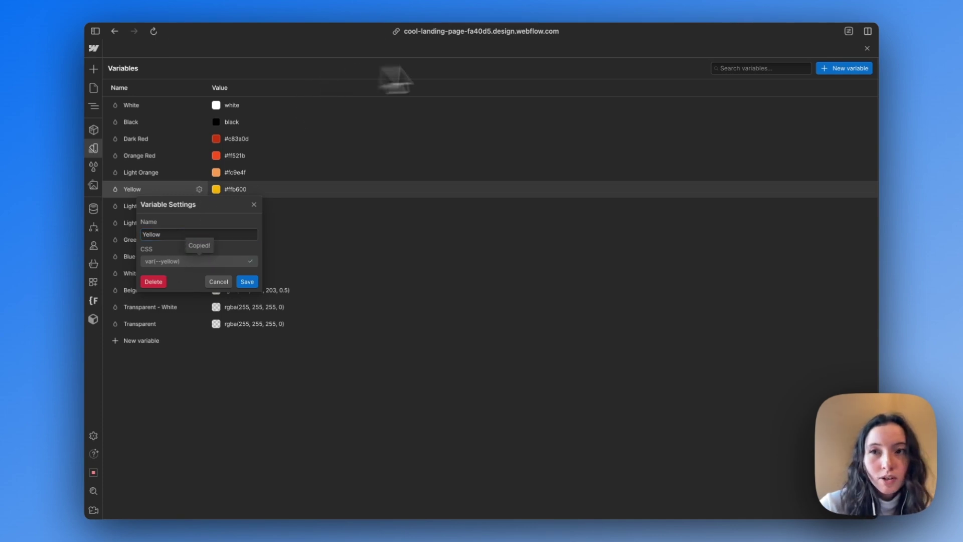
{"action": "left_click", "coordinate": [866, 52]}
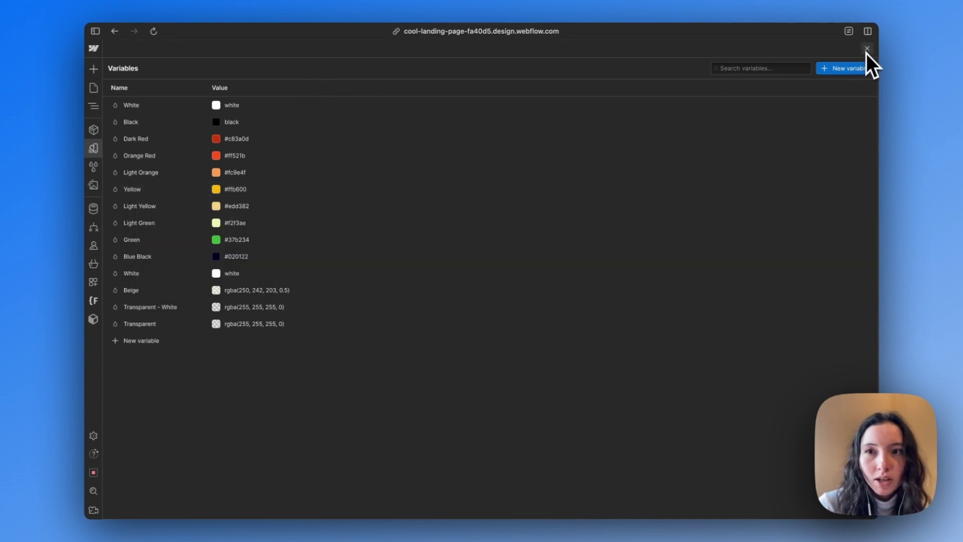
{"action": "left_click", "coordinate": [866, 48]}
- Reopen the HTML Embed's code and set --swiper-pagination-color to var(--yellow) in the :root rule
{"action": "left_click", "coordinate": [210, 64]}
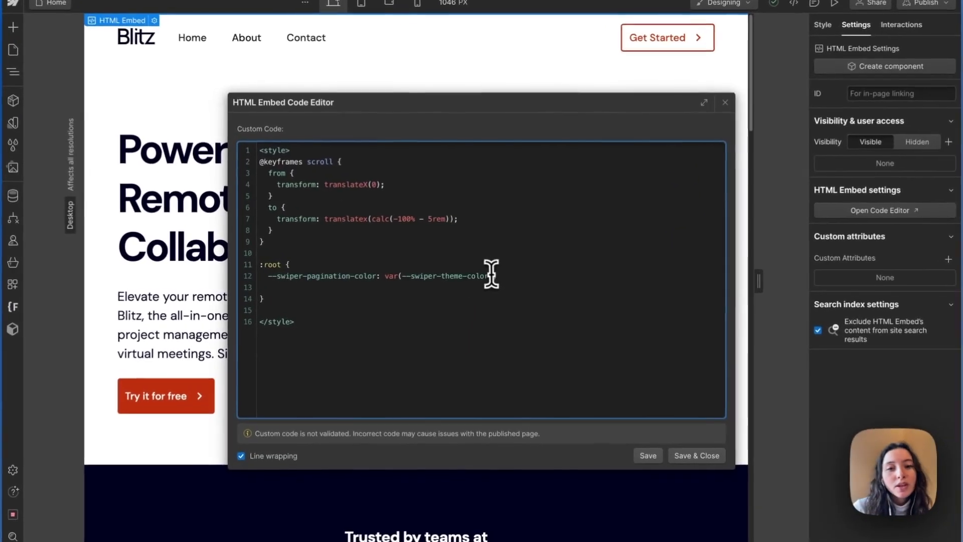
{"action": "left_click_drag", "start_coordinate": [491, 276], "coordinate": [401, 275]}
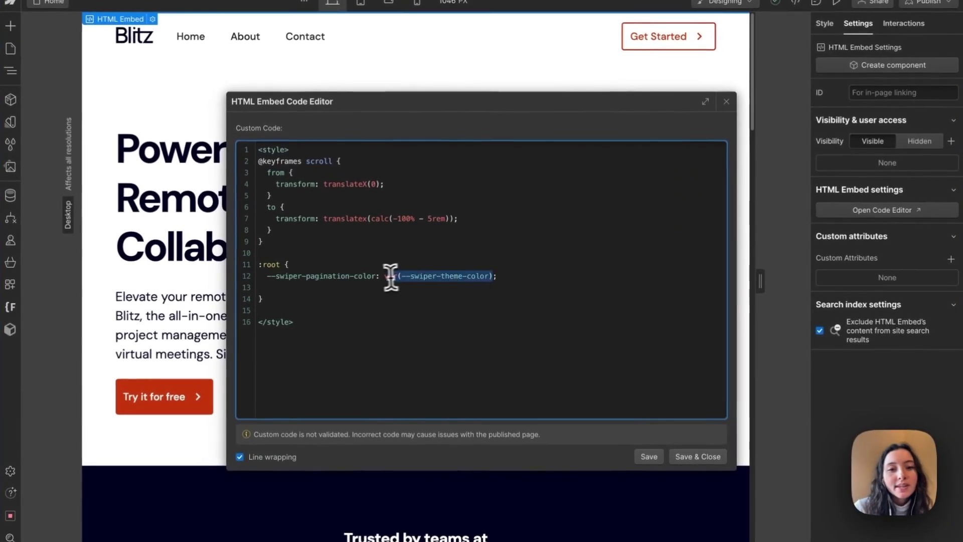
{"action": "key", "text": "super+v"}
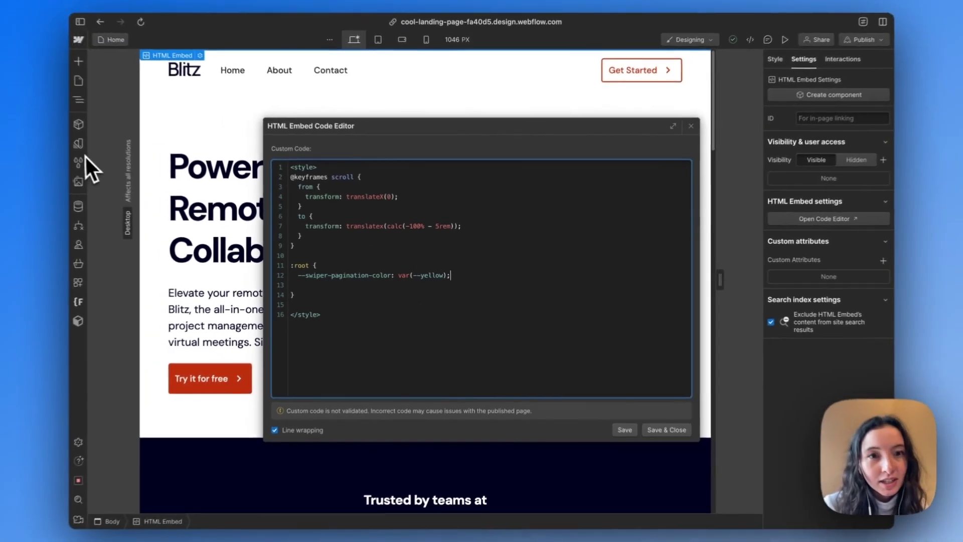
- Copy the --swiper-pagination-bullet-inactive-color declaration from the Swiper API page into the HTML Embed's :root rule and align its indentation
{"action": "mouse_move", "coordinate": [2, 137]}
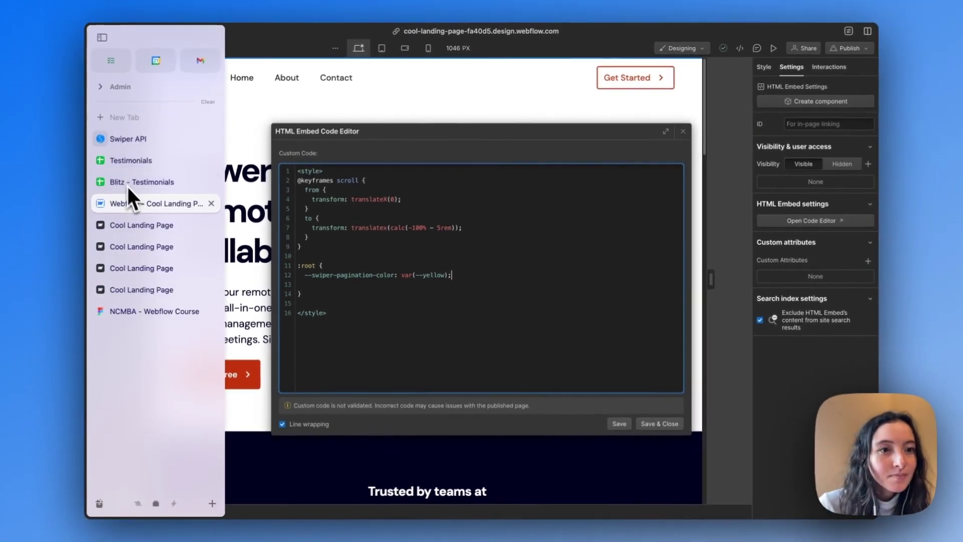
{"action": "left_click", "coordinate": [136, 144]}
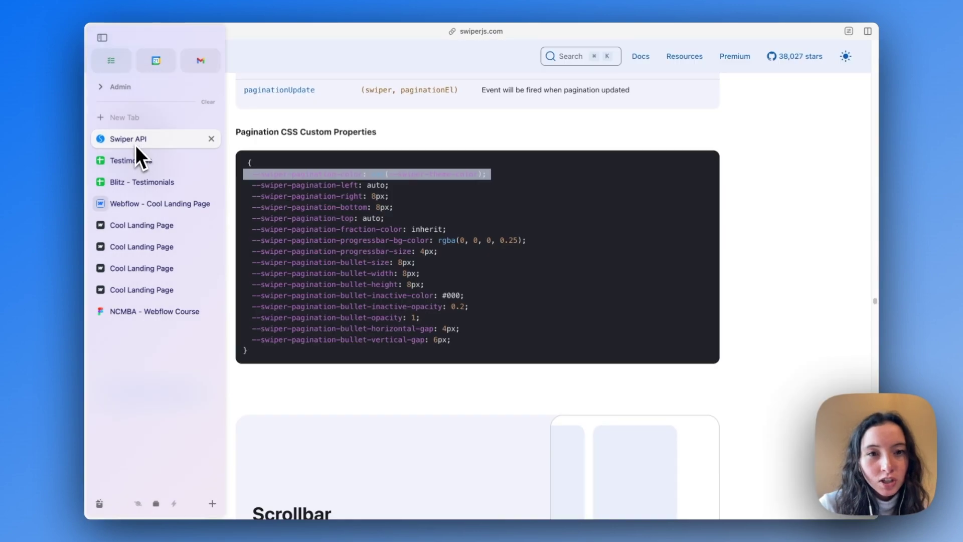
{"action": "triple_click", "coordinate": [456, 295]}
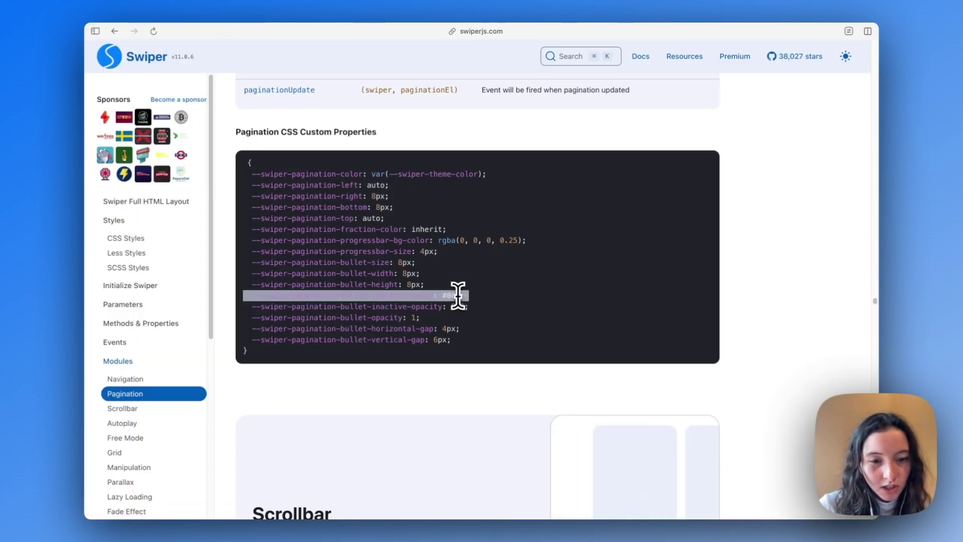
{"action": "key", "text": "super+c"}
{"action": "mouse_move", "coordinate": [89, 245]}
{"action": "left_click", "coordinate": [125, 205]}
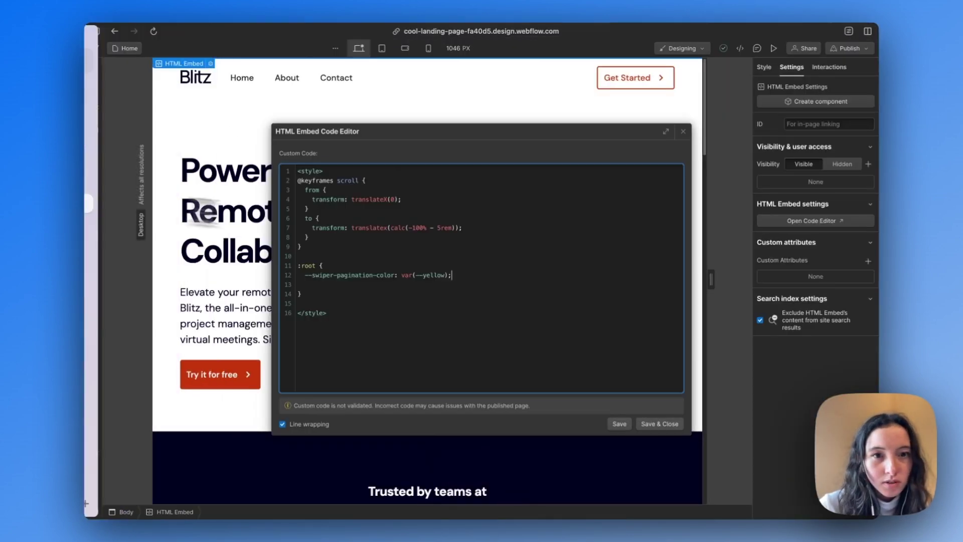
{"action": "key", "text": "super+v"}
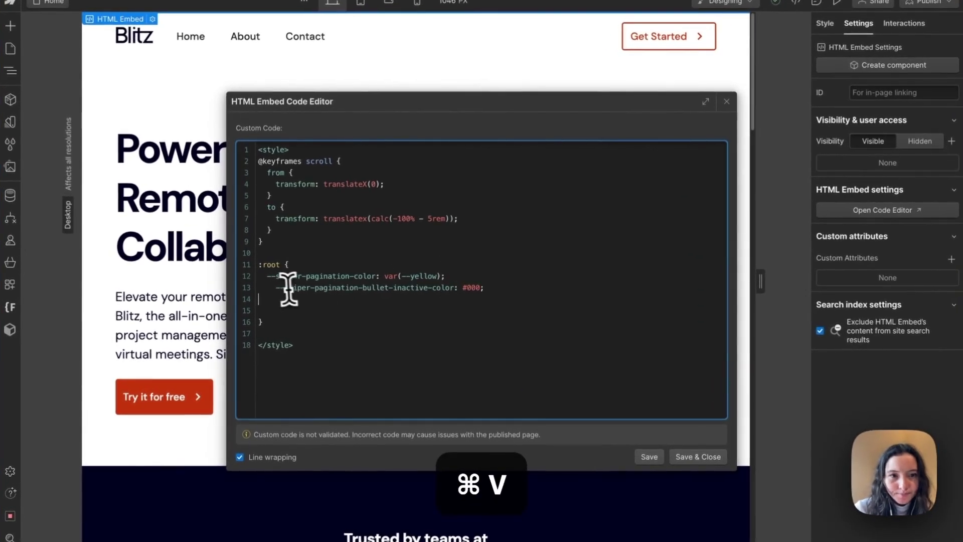
{"action": "key", "text": "BackSpace"}
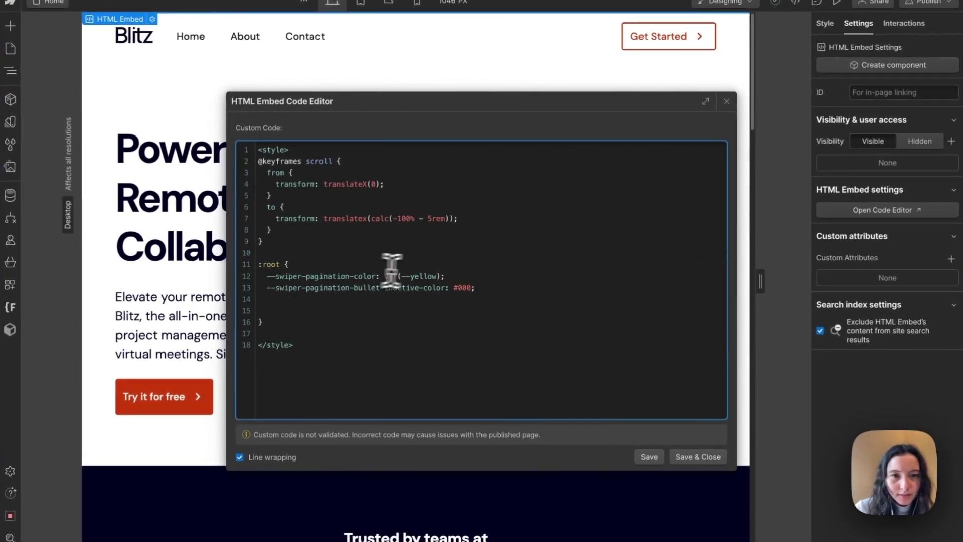
- Replace the --swiper-pagination-bullet-inactive-color value with var(--yellow), copied from the --swiper-pagination-color line above
{"action": "key", "text": "super+c"}
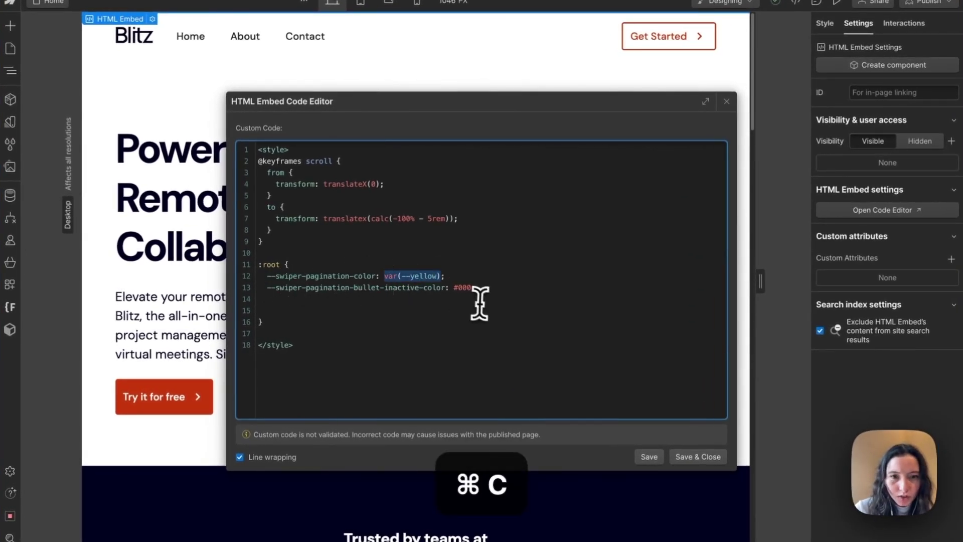
{"action": "left_click", "coordinate": [464, 289]}
{"action": "key", "text": "super+v"}
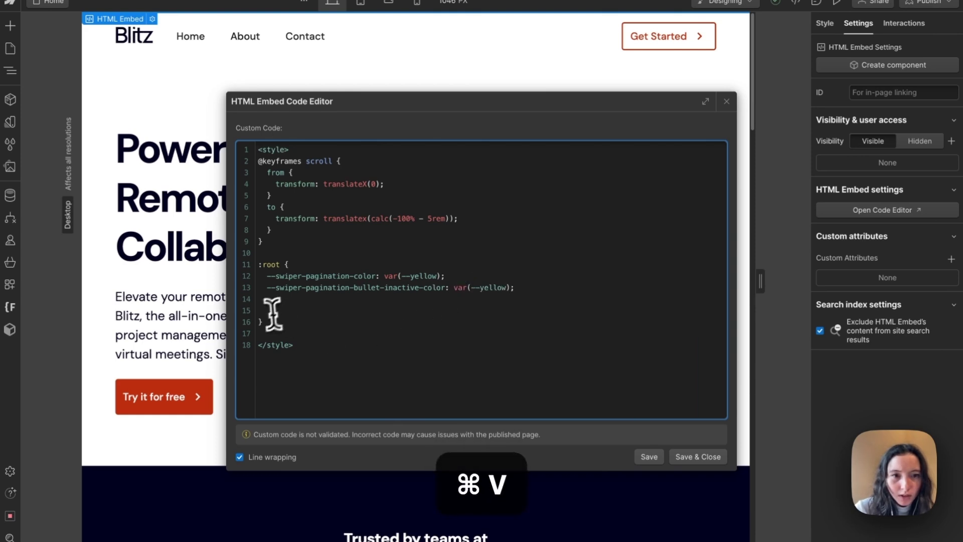
- Copy the --swiper-pagination-bullet-inactive-opacity declaration from Swiper's pagination CSS custom properties and return to the Webflow embed code
{"action": "left_click", "coordinate": [45, 114]}
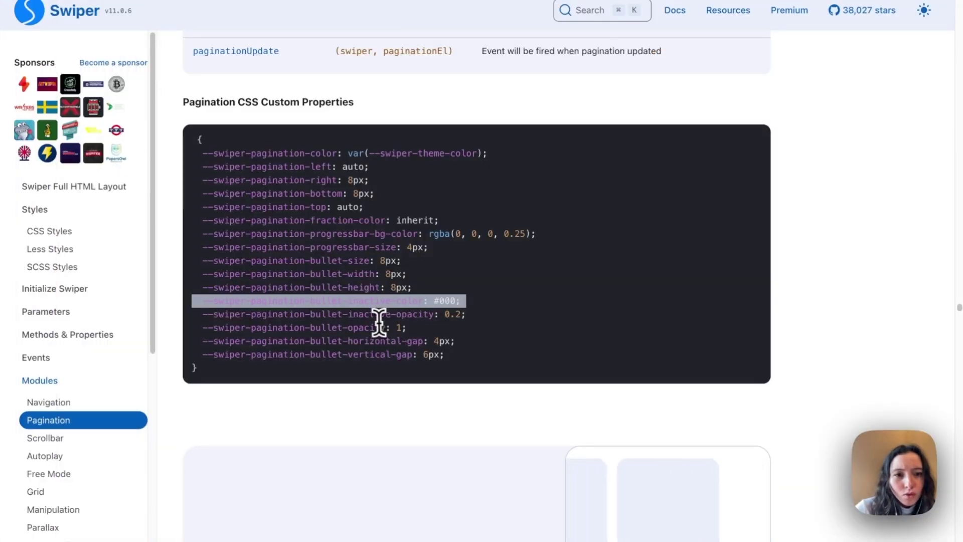
{"action": "triple_click", "coordinate": [373, 314]}
{"action": "key", "text": "super+c"}
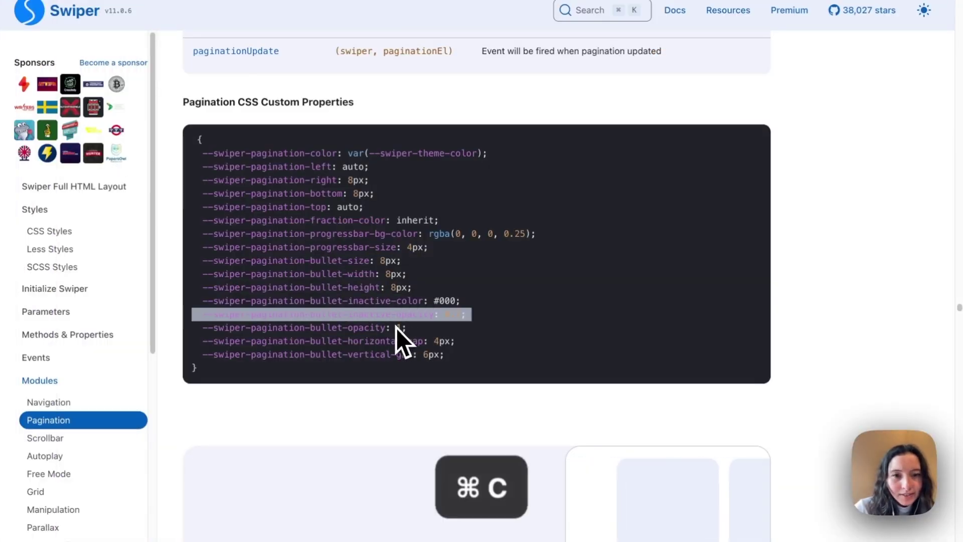
{"action": "mouse_move", "coordinate": [9, 236]}
{"action": "left_click", "coordinate": [57, 198]}
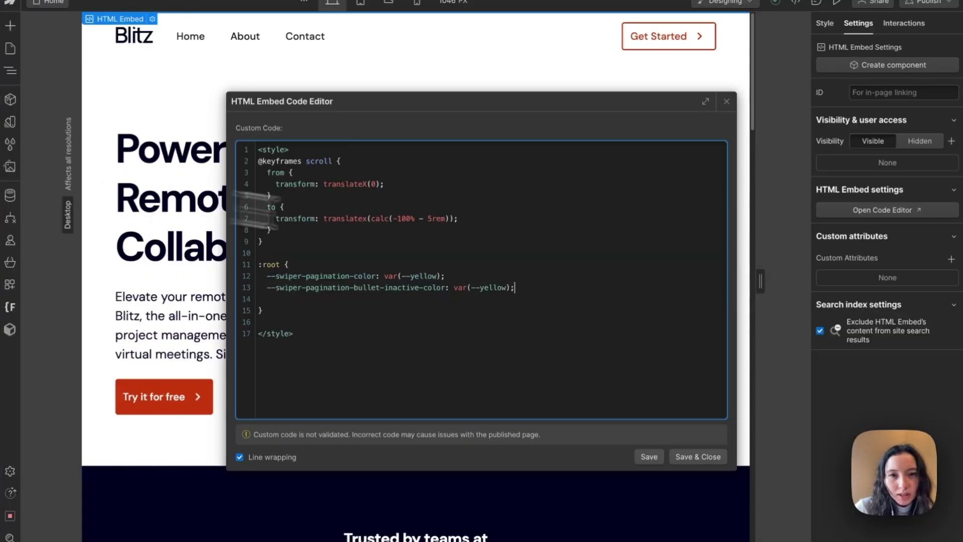
- Add the copied --swiper-pagination-bullet-inactive-opacity declaration to the :root rule with the value 0.5, and save the embed
{"action": "key", "text": "super+v"}
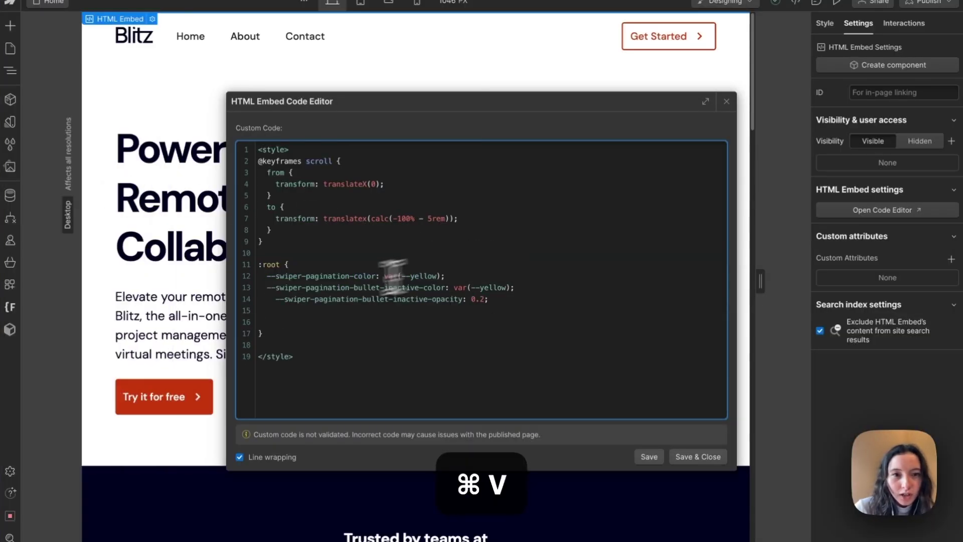
{"action": "left_click", "coordinate": [274, 300]}
{"action": "key", "text": "BackSpace"}
{"action": "key", "text": "BackSpace"}
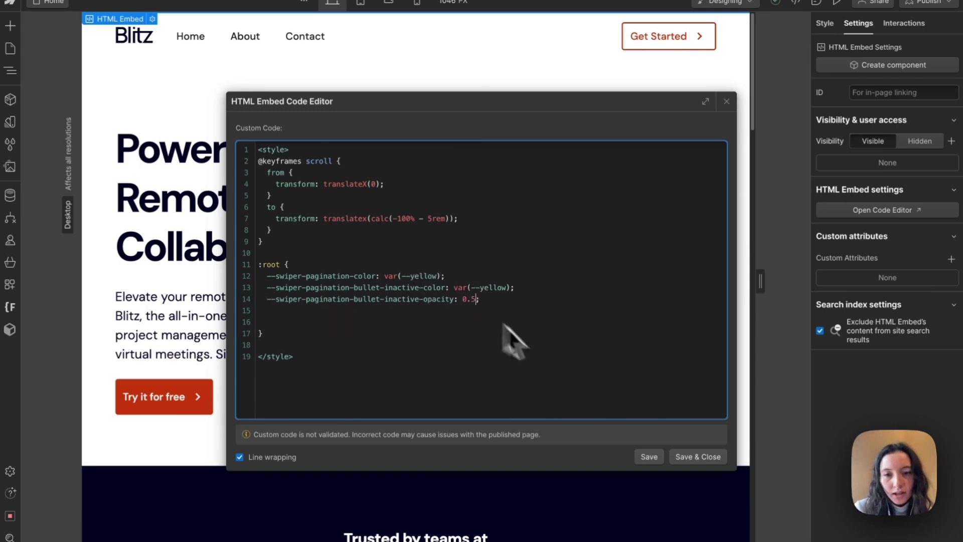
{"action": "left_click", "coordinate": [688, 457]}
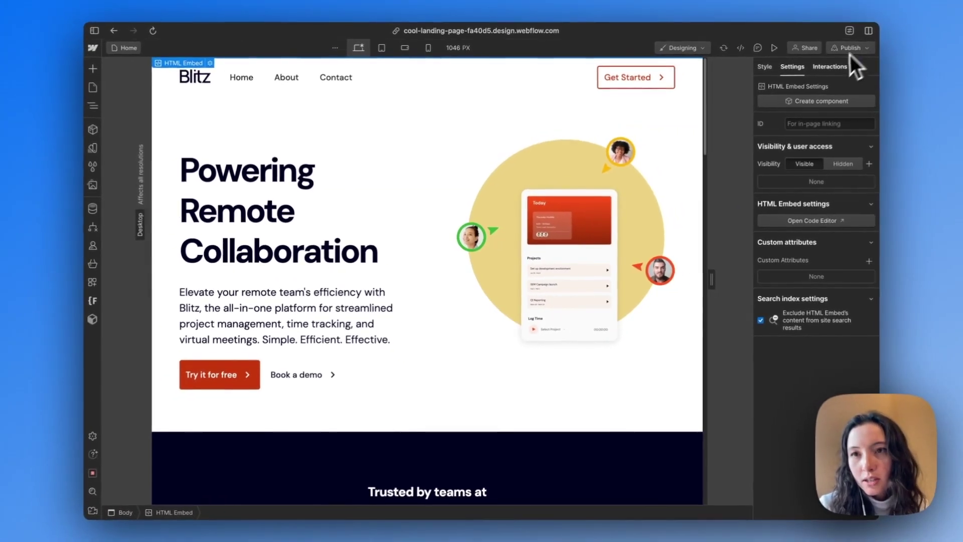
- Publish the site to the webflow.io staging domain and view the "What they're saying" slider on the live page
{"action": "left_click", "coordinate": [850, 50]}
{"action": "left_click", "coordinate": [838, 199]}
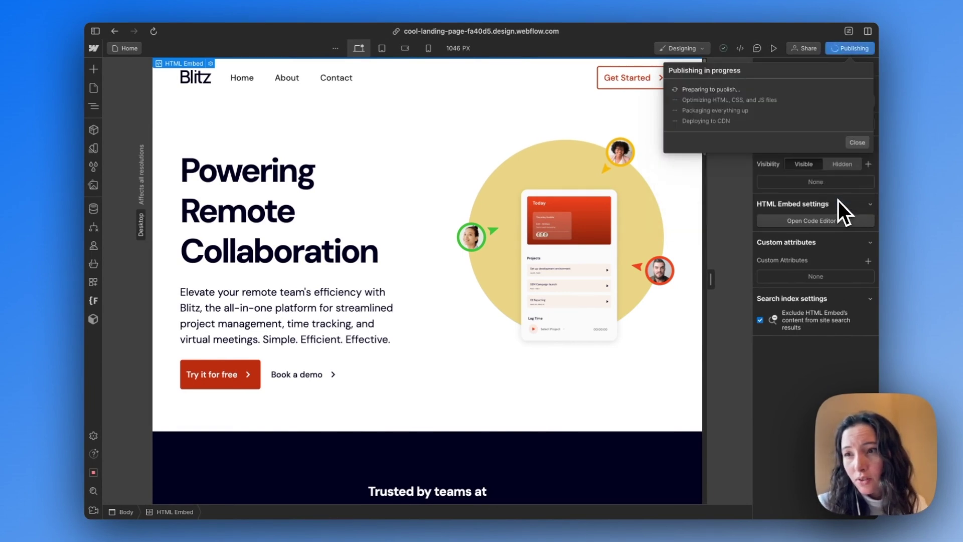
{"action": "left_click", "coordinate": [782, 100]}
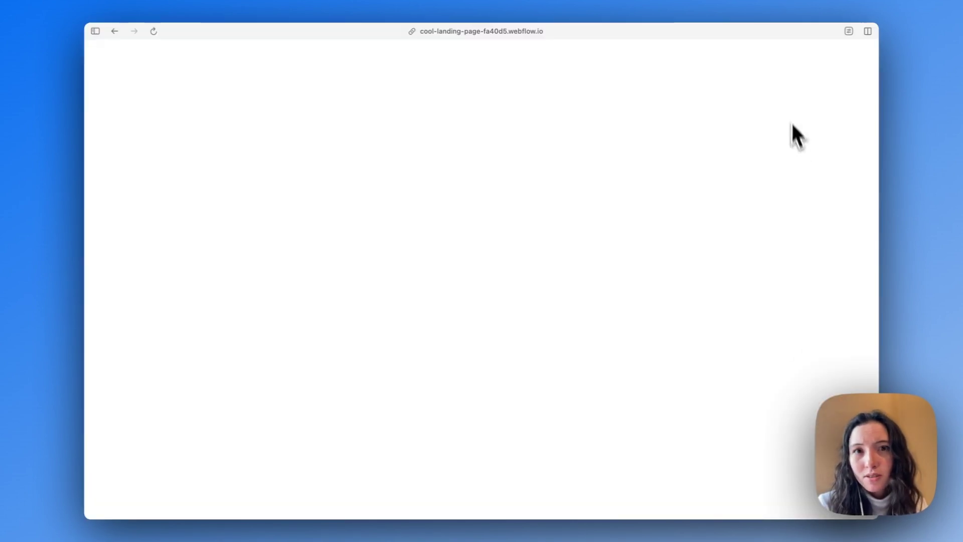
{"action": "scroll", "coordinate": [619, 200], "scroll_direction": "down", "scroll_amount": 20}
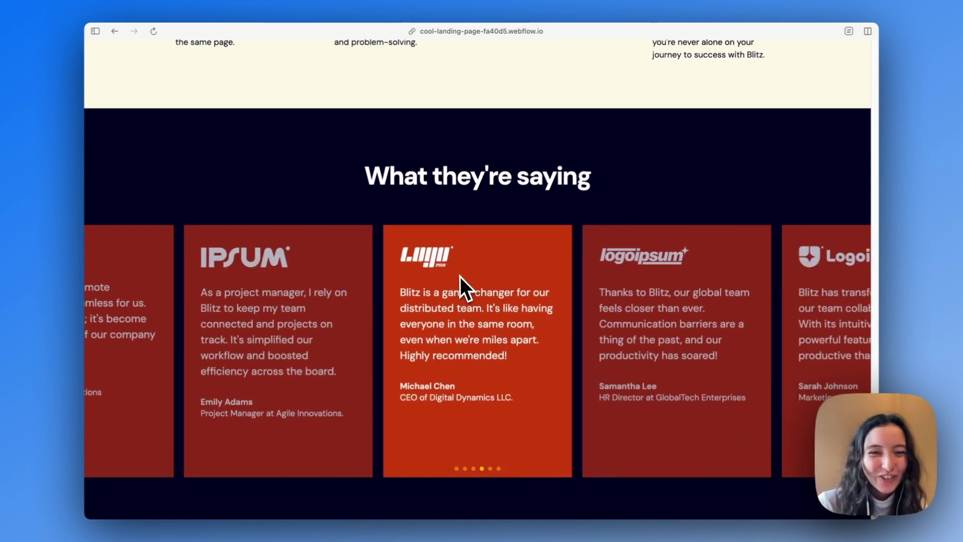
- Inspect the slider's pagination element, copy its class name swiper-pagination, and close the developer tools
{"action": "right_click", "coordinate": [488, 471]}
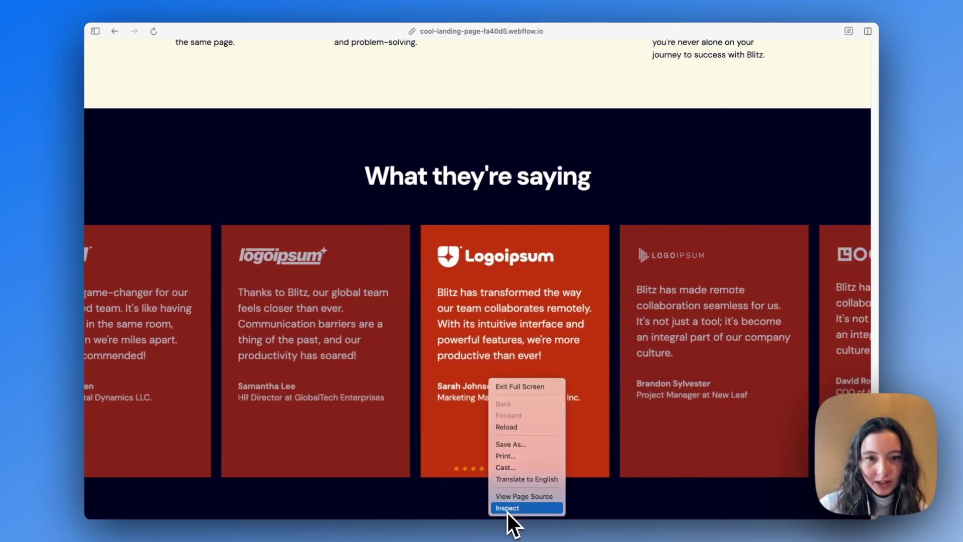
{"action": "left_click", "coordinate": [513, 508]}
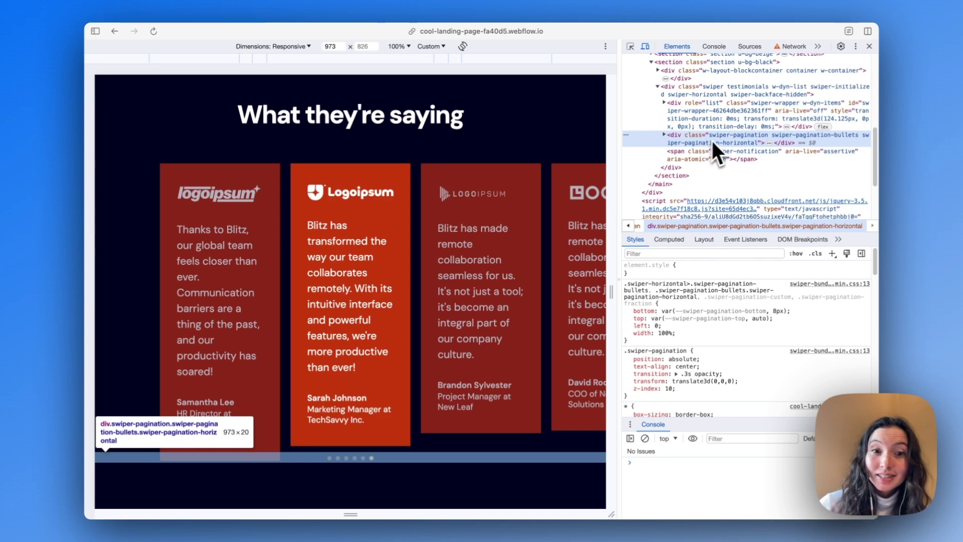
{"action": "key", "text": "Right"}
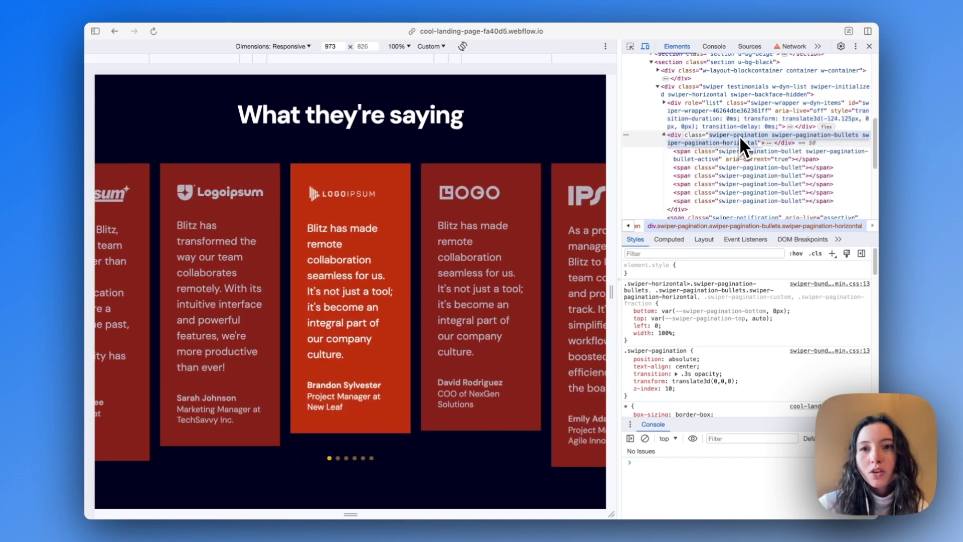
{"action": "left_click_drag", "start_coordinate": [766, 136], "coordinate": [711, 137]}
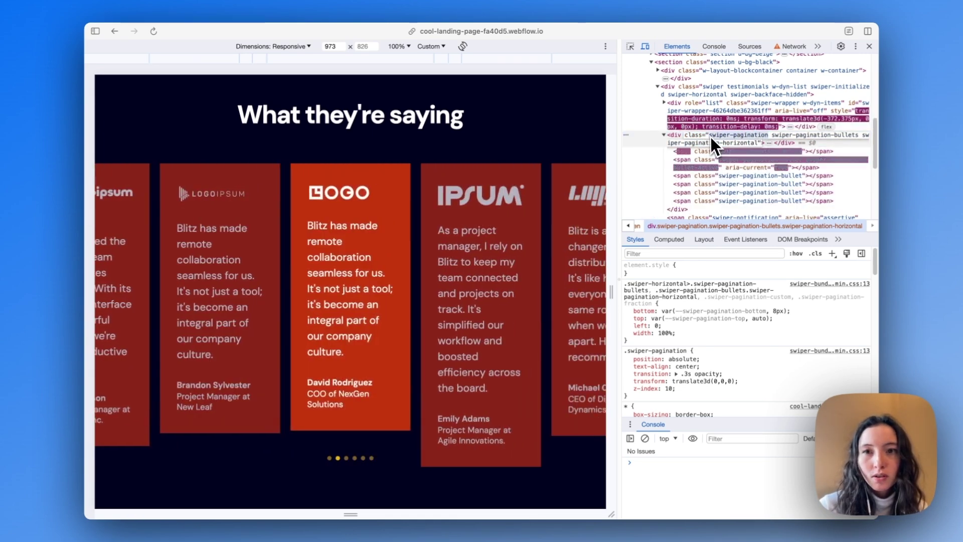
{"action": "key", "text": "super+c"}
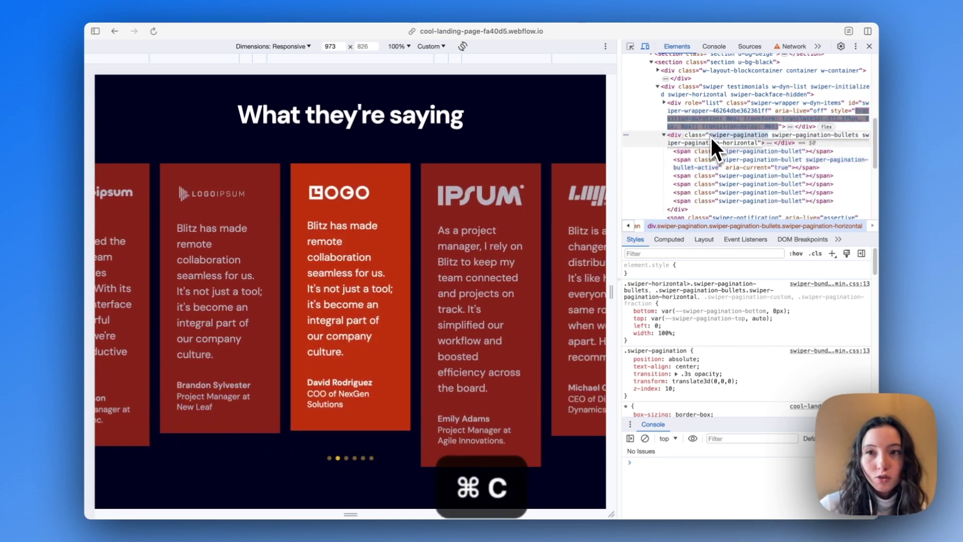
{"action": "left_click", "coordinate": [868, 47]}
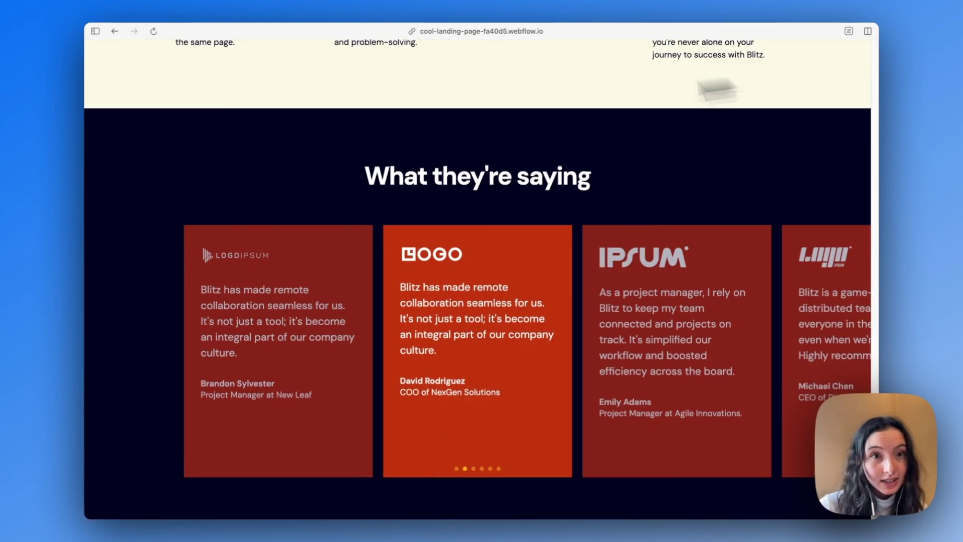
- In the Webflow HTML Embed, add a .swiper-pagination rule with position: static and margin-top: 3rem below the :root rule, and save it
{"action": "mouse_move", "coordinate": [87, 151]}
{"action": "left_click", "coordinate": [155, 205]}
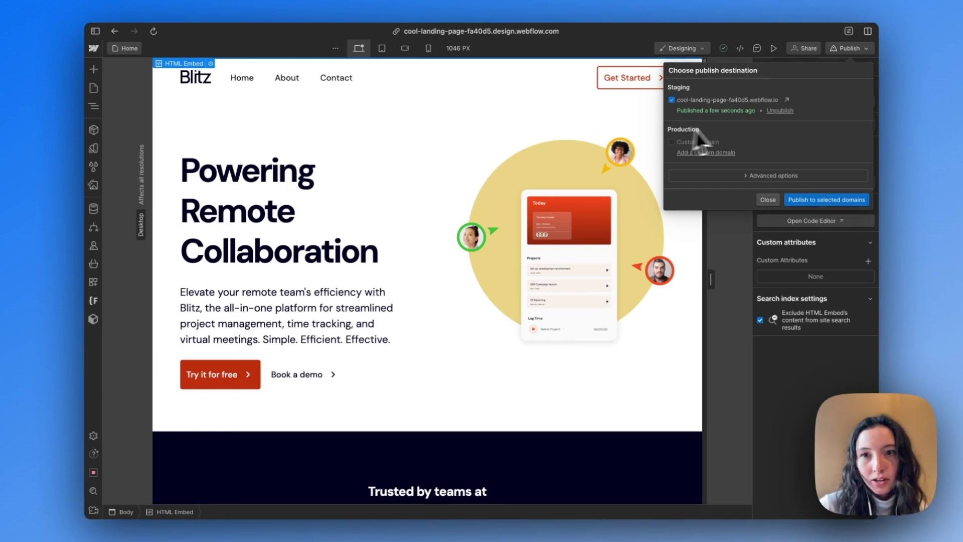
{"action": "left_click", "coordinate": [606, 139]}
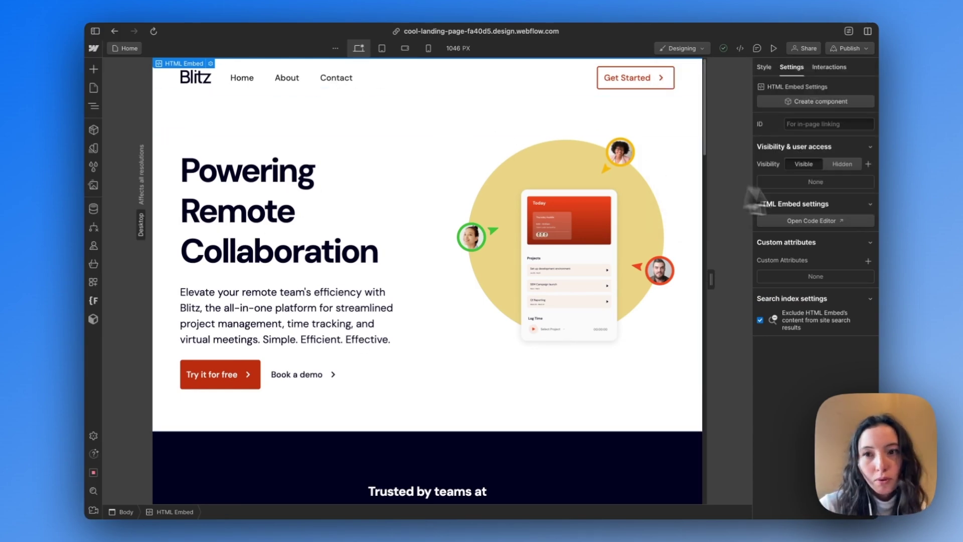
{"action": "left_click", "coordinate": [852, 227]}
{"action": "left_click", "coordinate": [308, 327]}
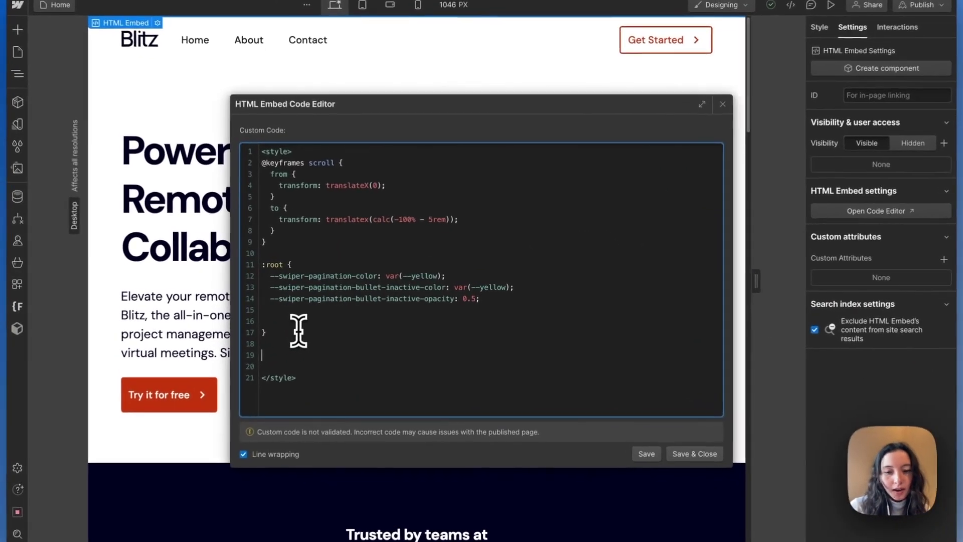
{"action": "key", "text": "super+v"}
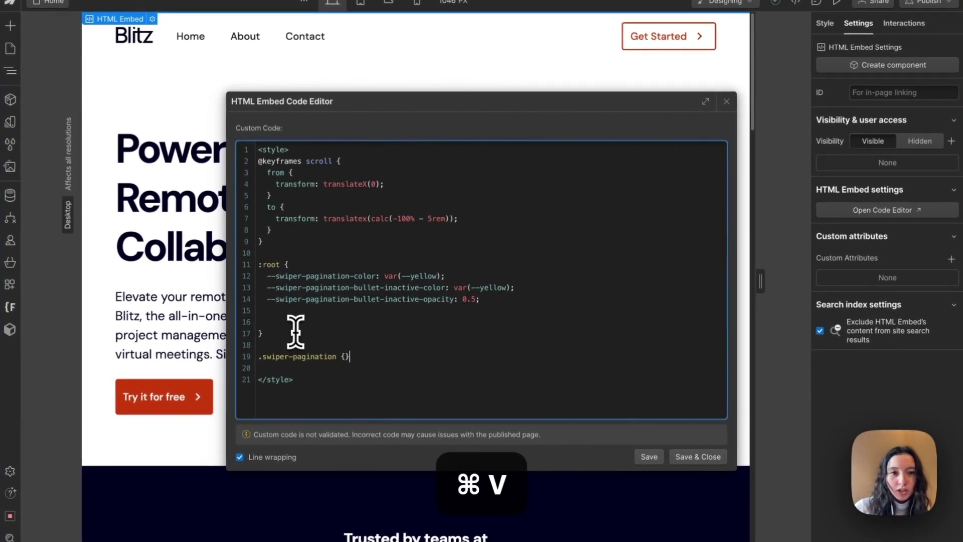
{"action": "key", "text": "Return"}
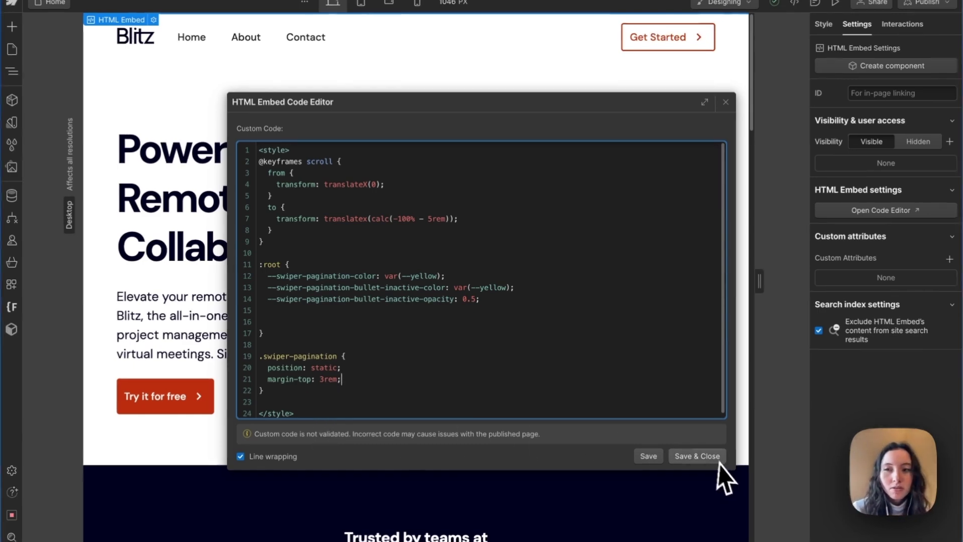
{"action": "left_click", "coordinate": [698, 456]}
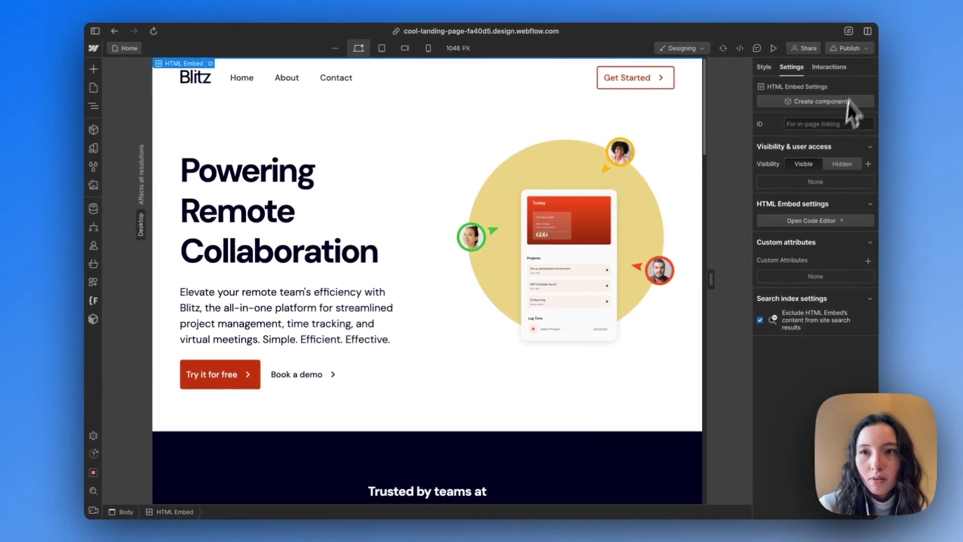
- Republish the site to the staging domain and close the four older Cool Landing Page browser tabs
{"action": "left_click", "coordinate": [850, 48]}
{"action": "left_click", "coordinate": [833, 200]}
{"action": "mouse_move", "coordinate": [151, 270]}
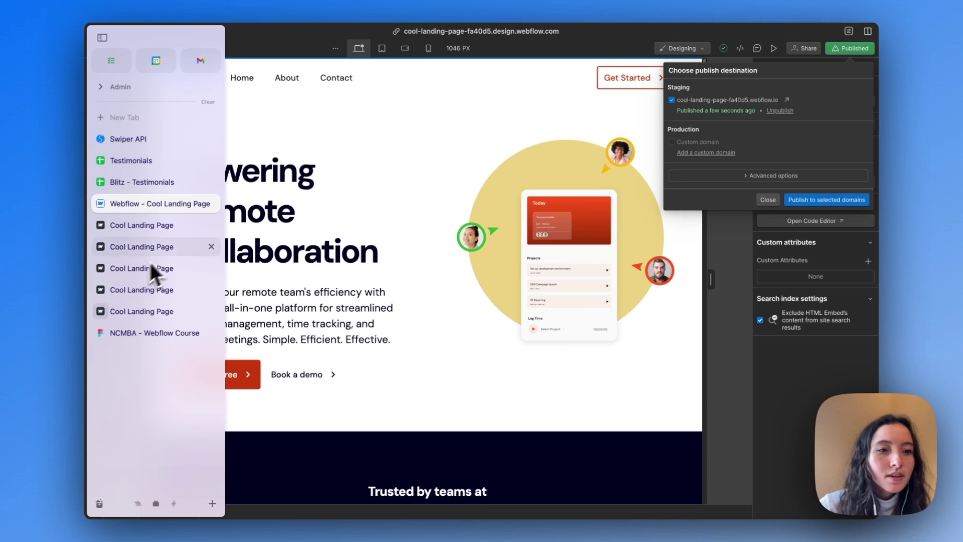
{"action": "left_click", "coordinate": [210, 227]}
{"action": "left_click", "coordinate": [210, 226]}
{"action": "left_click", "coordinate": [210, 227]}
{"action": "left_click", "coordinate": [210, 227]}
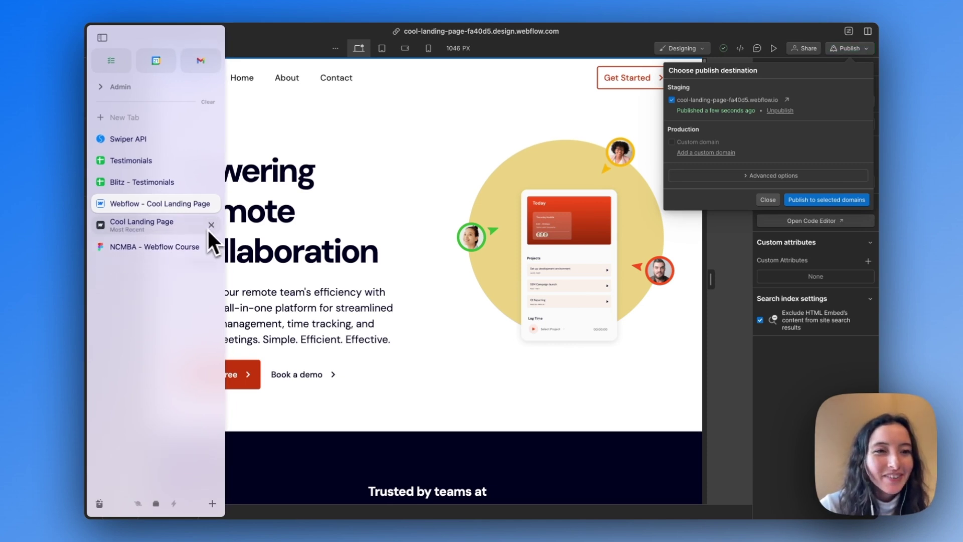
- Reload the published page and check the testimonials slider in the developer tools' responsive view narrowed to 672 px
{"action": "left_click", "coordinate": [169, 227]}
{"action": "key", "text": "super+r"}
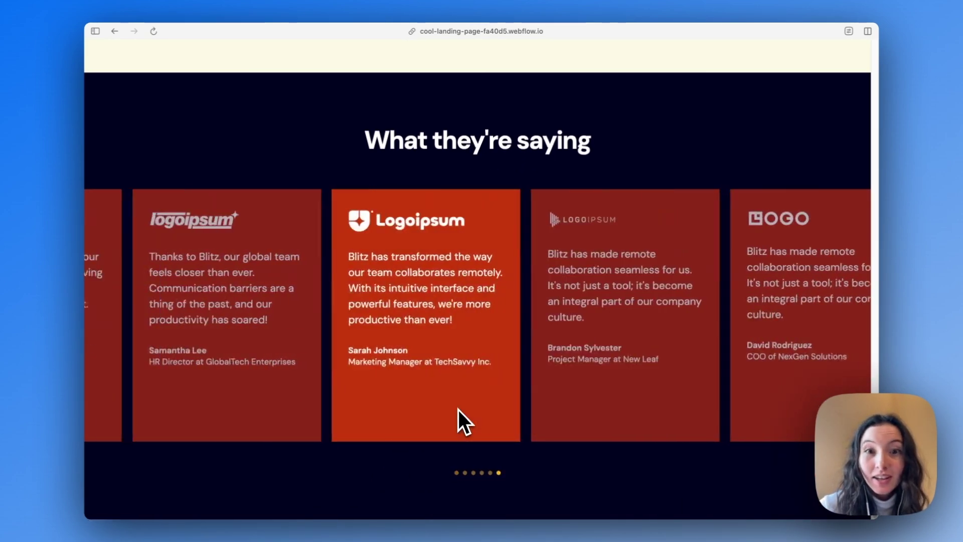
{"action": "right_click", "coordinate": [496, 287]}
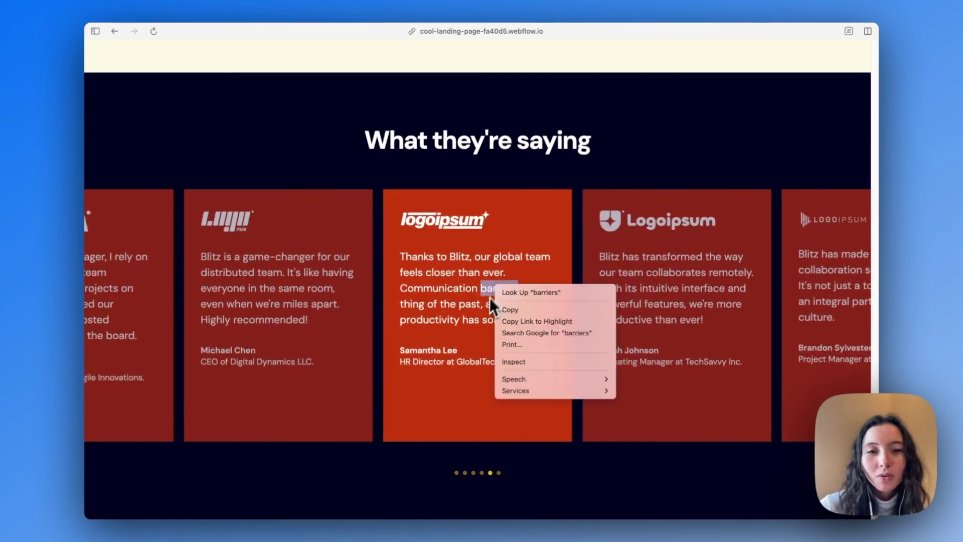
{"action": "left_click", "coordinate": [524, 362]}
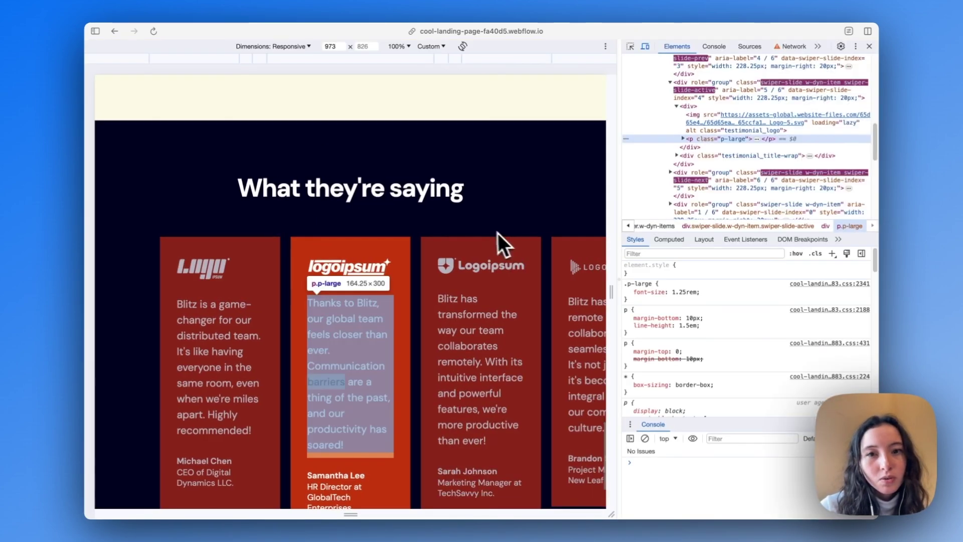
{"action": "left_click_drag", "start_coordinate": [610, 291], "coordinate": [531, 309]}
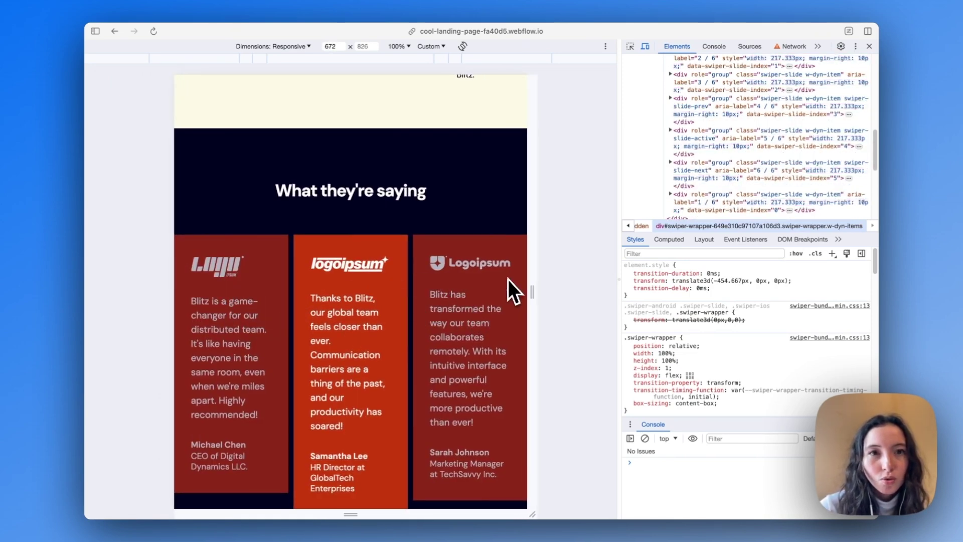
- Widen the responsive preview to 973 px to check the testimonials slider, and close the developer tools
{"action": "left_click_drag", "start_coordinate": [532, 292], "coordinate": [612, 316]}
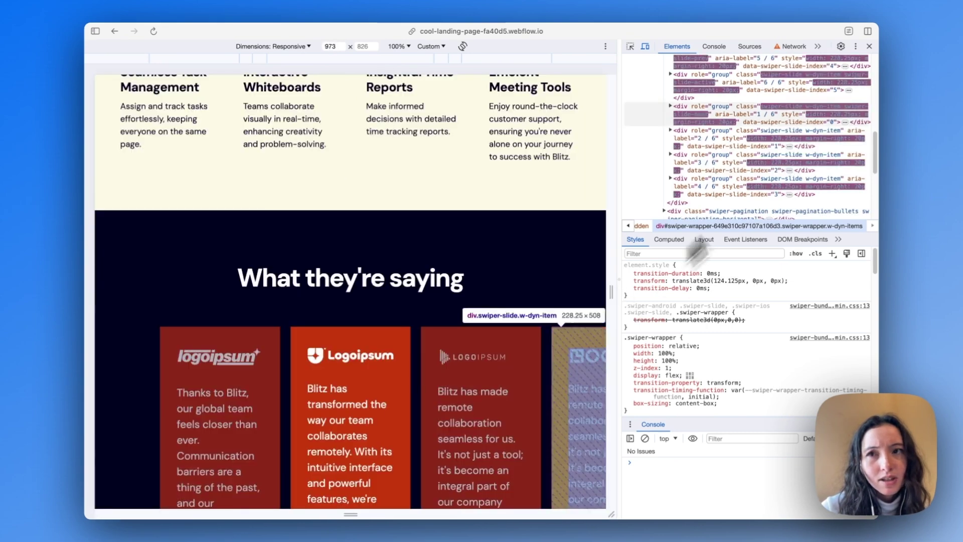
{"action": "left_click", "coordinate": [869, 46]}
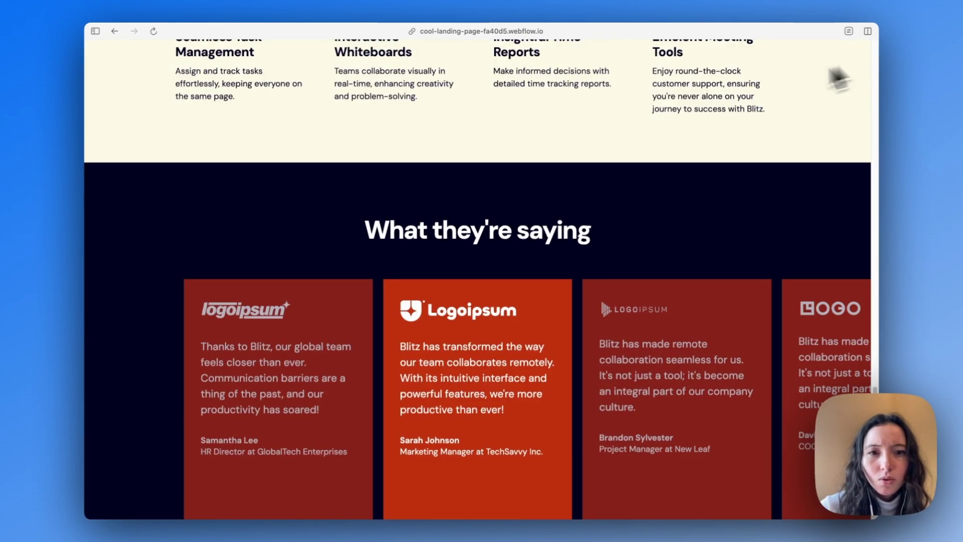
- In the Webflow Home page's custom code before the </body> tag, set slidesPerView to 2.2 for the 640 breakpoint
{"action": "mouse_move", "coordinate": [90, 208]}
{"action": "left_click", "coordinate": [144, 210]}
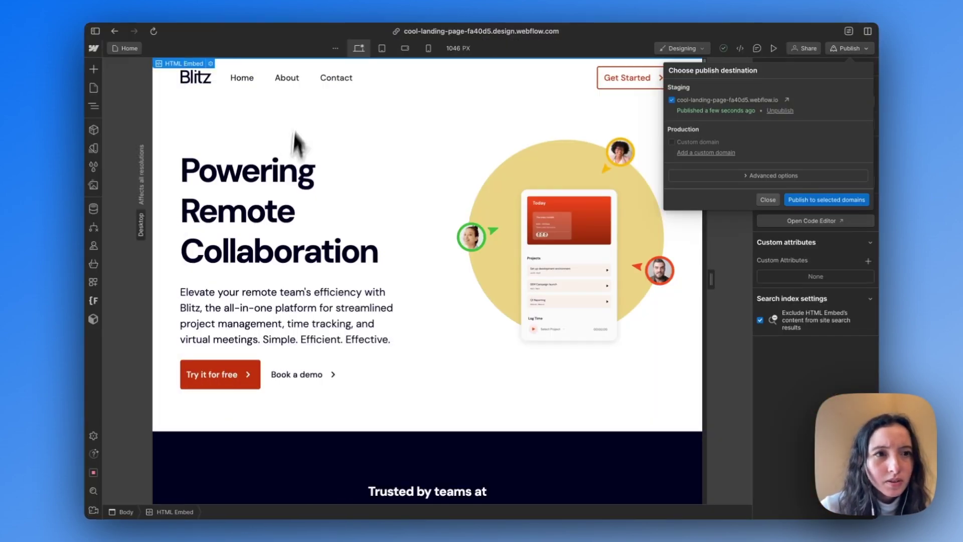
{"action": "left_click", "coordinate": [99, 91]}
{"action": "left_click", "coordinate": [221, 127]}
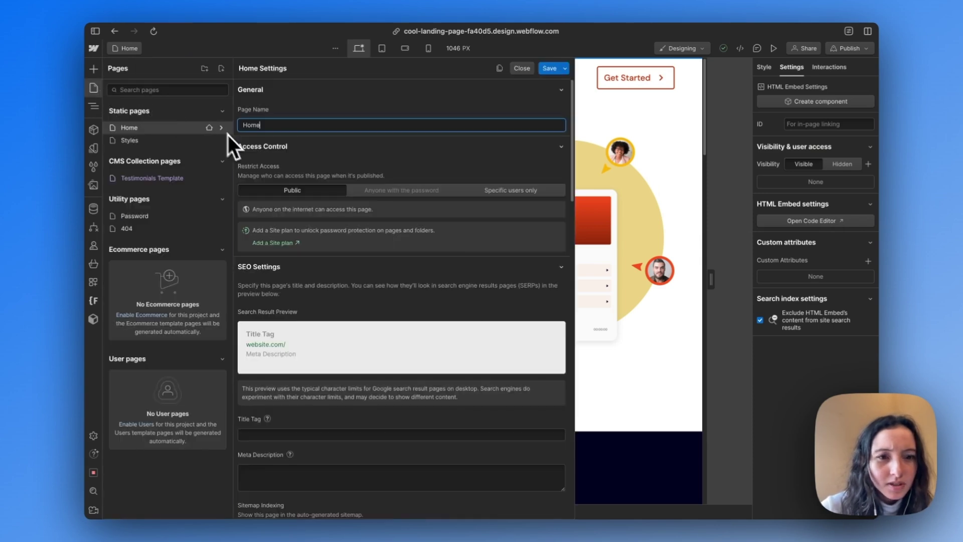
{"action": "scroll", "coordinate": [348, 212], "scroll_direction": "down", "scroll_amount": 10}
{"action": "scroll", "coordinate": [348, 216], "scroll_direction": "down", "scroll_amount": 8}
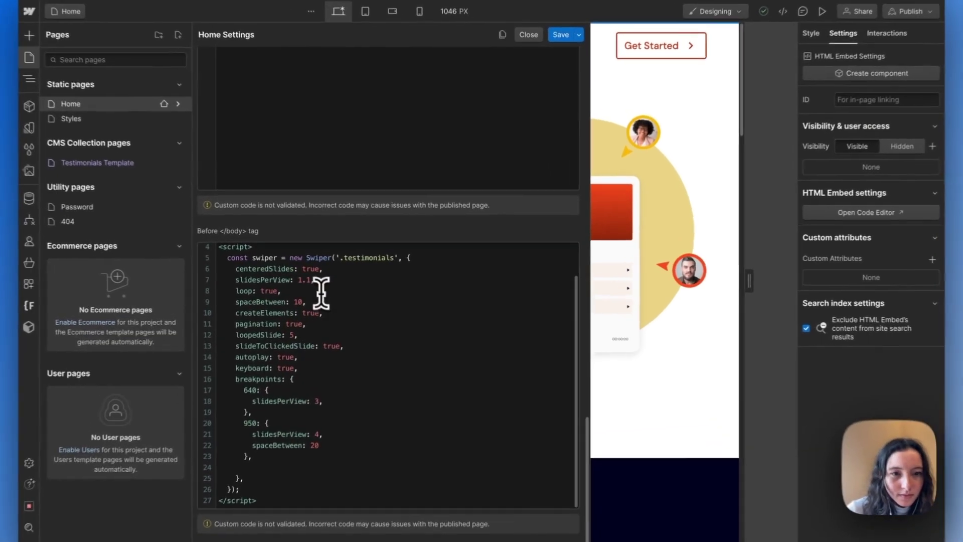
{"action": "left_click", "coordinate": [321, 399]}
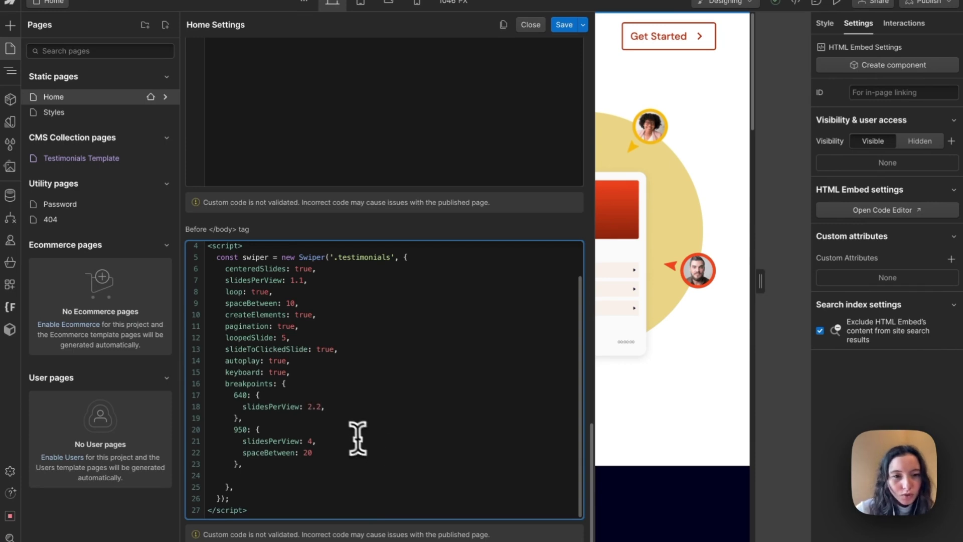
- Reload the published page, check the testimonials slider at different widths in the responsive view, and close the developer tools
{"action": "key", "text": "super+r"}
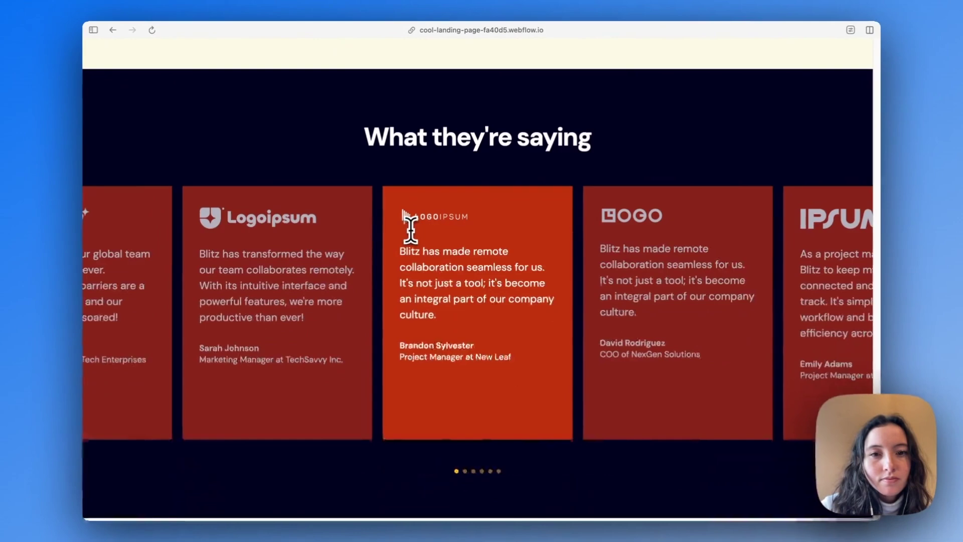
{"action": "right_click", "coordinate": [411, 231]}
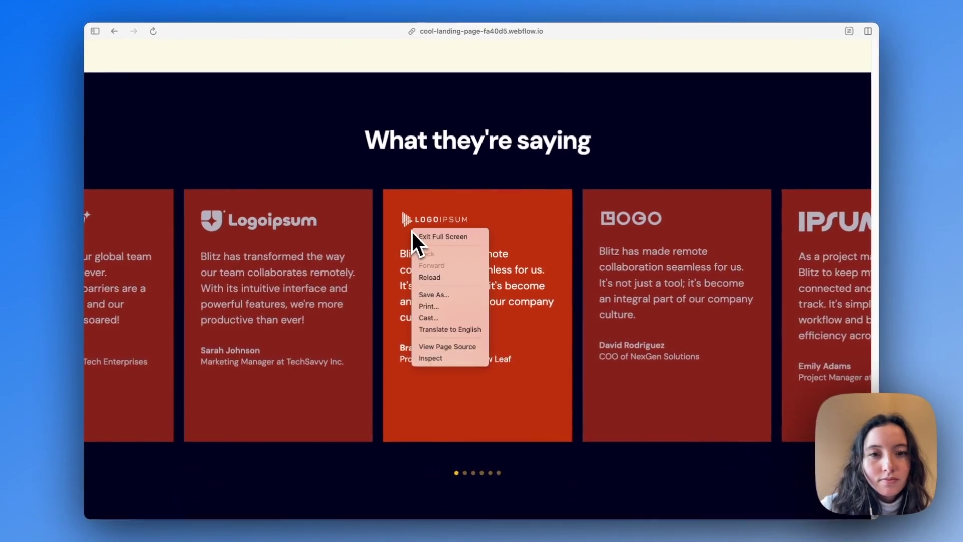
{"action": "left_click", "coordinate": [462, 357]}
{"action": "left_click_drag", "start_coordinate": [607, 310], "coordinate": [661, 318]}
{"action": "left_click", "coordinate": [870, 46]}
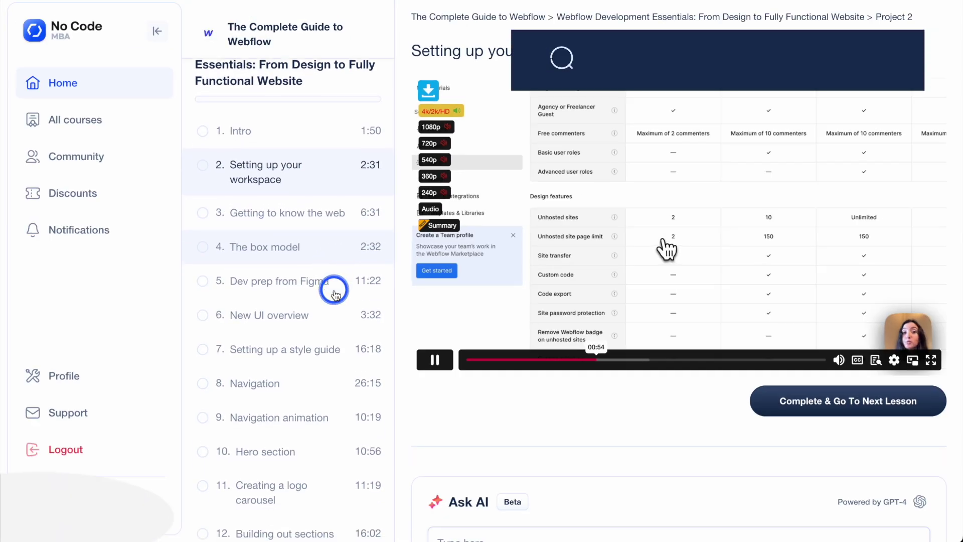
{"action": "scroll", "coordinate": [335, 293], "scroll_direction": "down", "scroll_amount": 3}
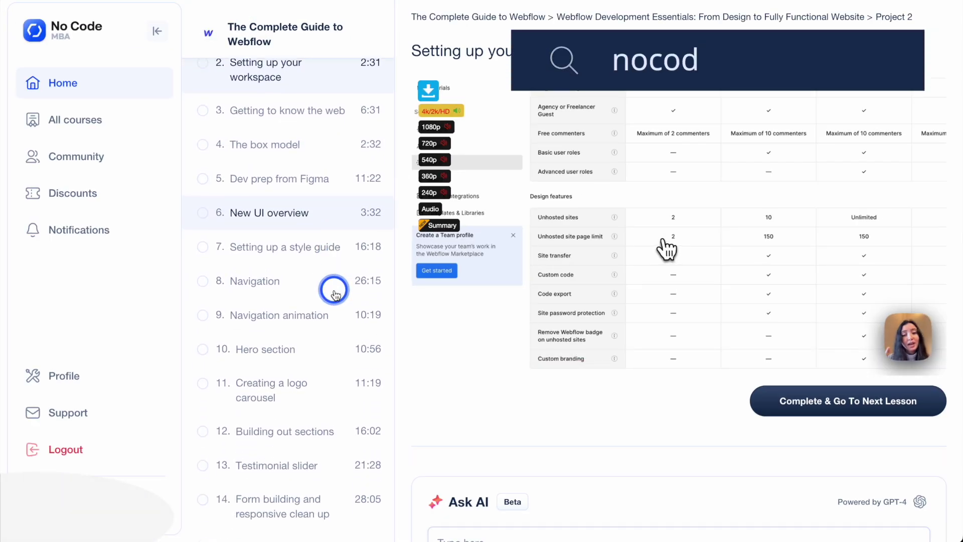
{"action": "scroll", "coordinate": [335, 293], "scroll_direction": "down", "scroll_amount": 3}
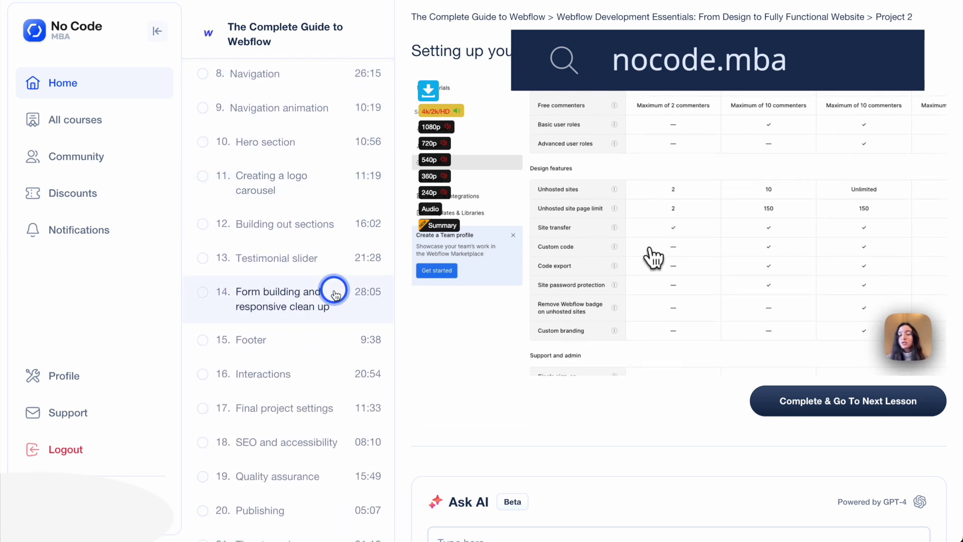
{"action": "scroll", "coordinate": [335, 293], "scroll_direction": "down", "scroll_amount": 3}
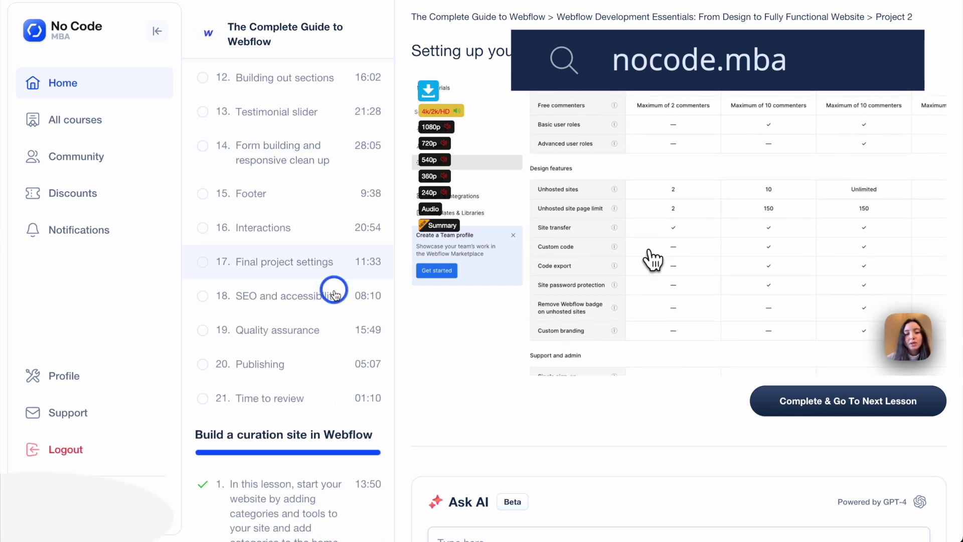
{"action": "scroll", "coordinate": [335, 294], "scroll_direction": "down", "scroll_amount": 2}
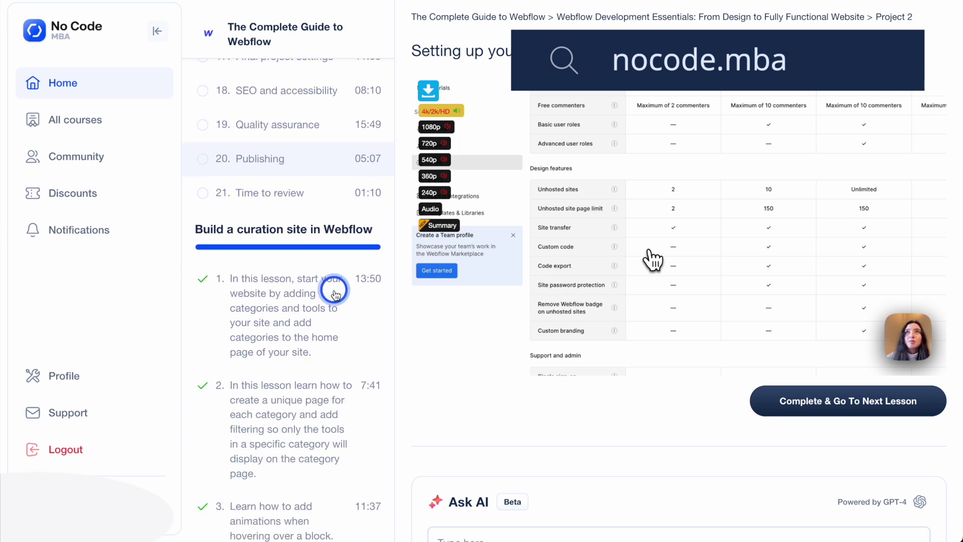